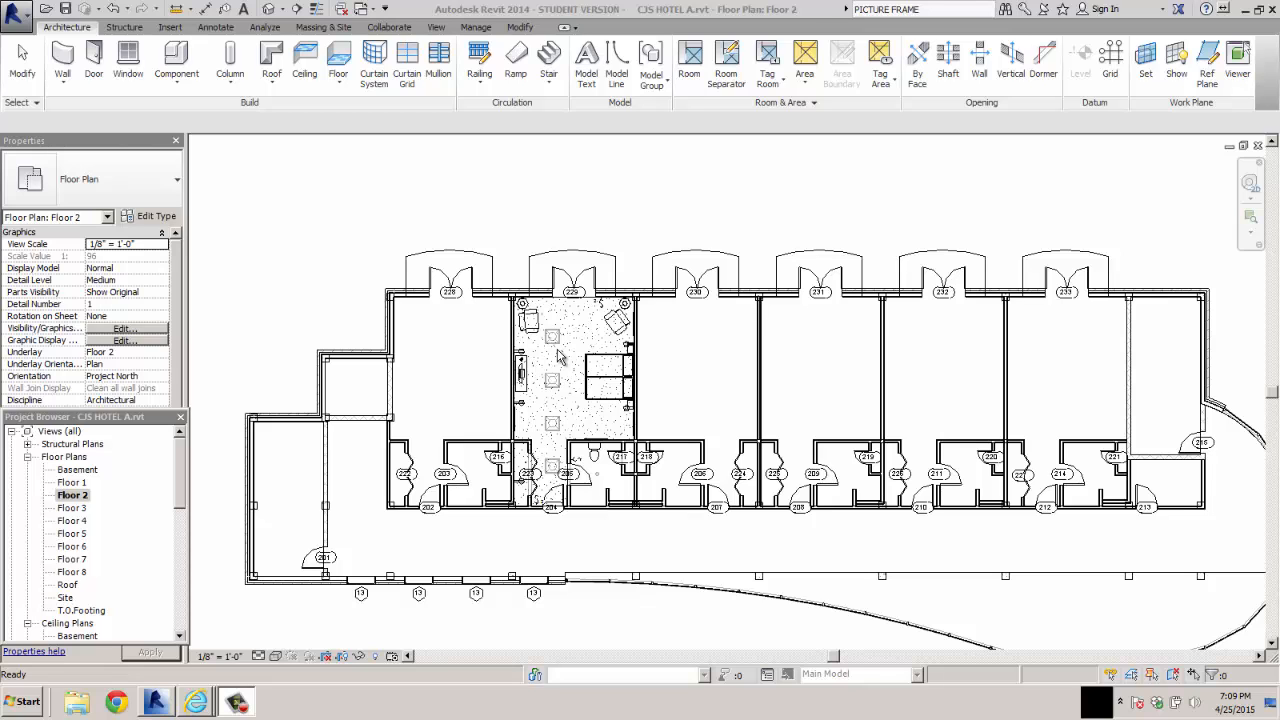
left_click(571, 194)
scroll(579, 215, "down", 2)
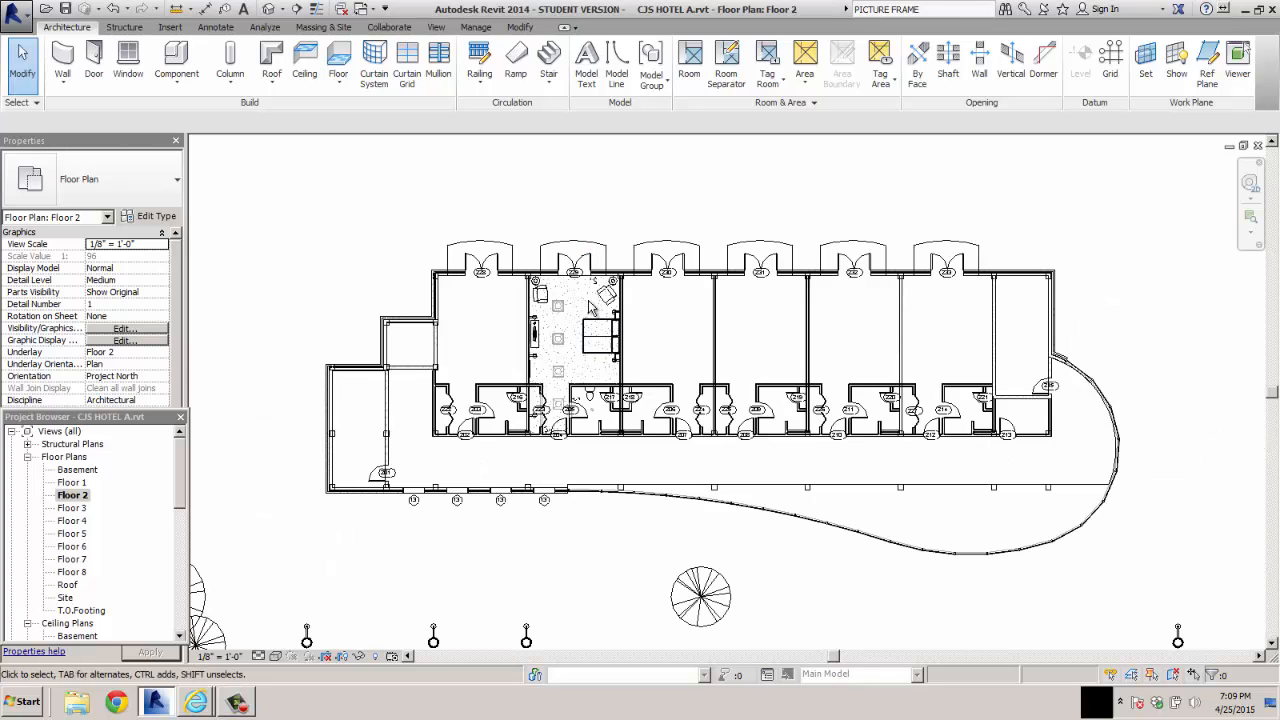
scroll(589, 305, "up", 4)
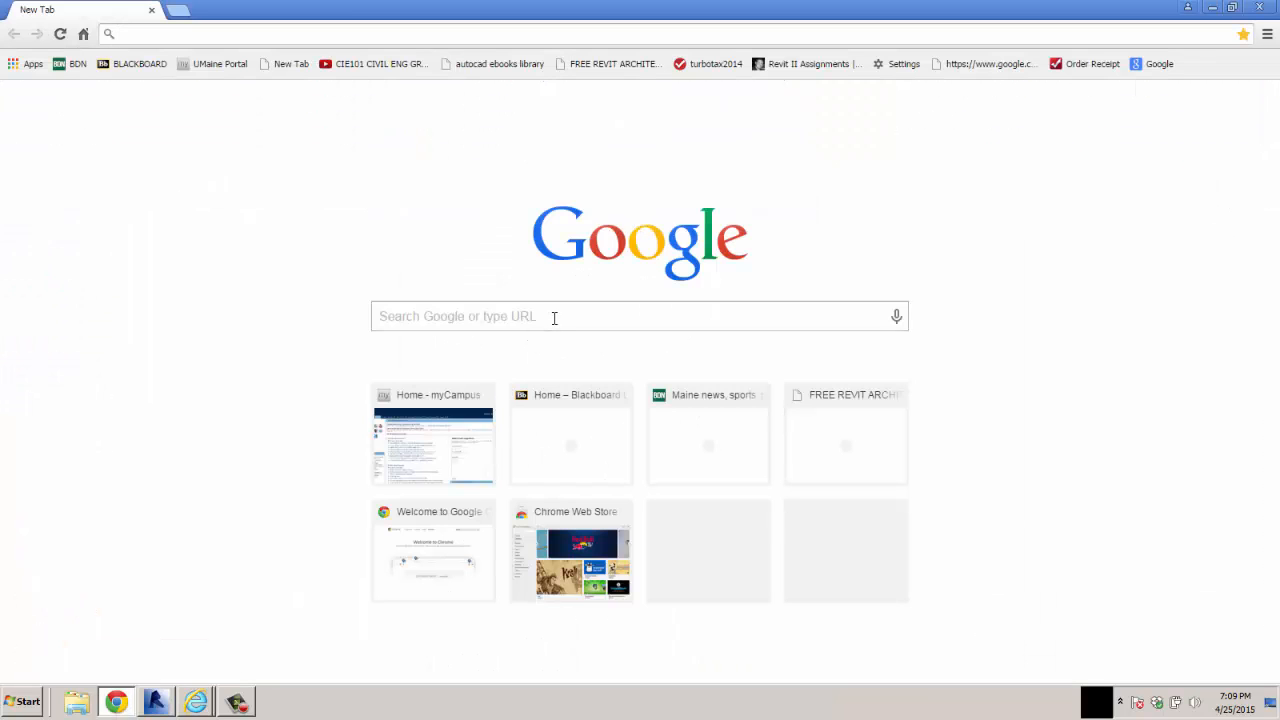
Switch to Chrome, search Google for autodesk seek and open the Autodesk Seek BIM Model Catalogue site
left_click(554, 317)
type("AU")
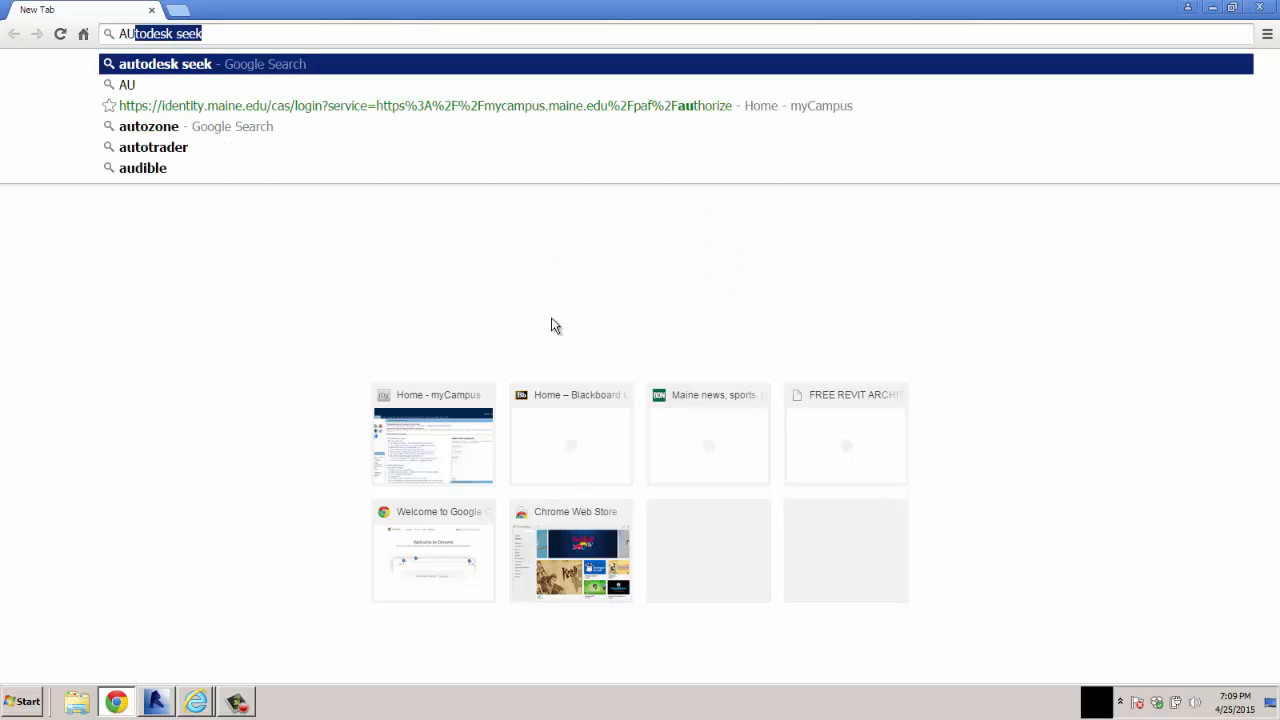
left_click(189, 64)
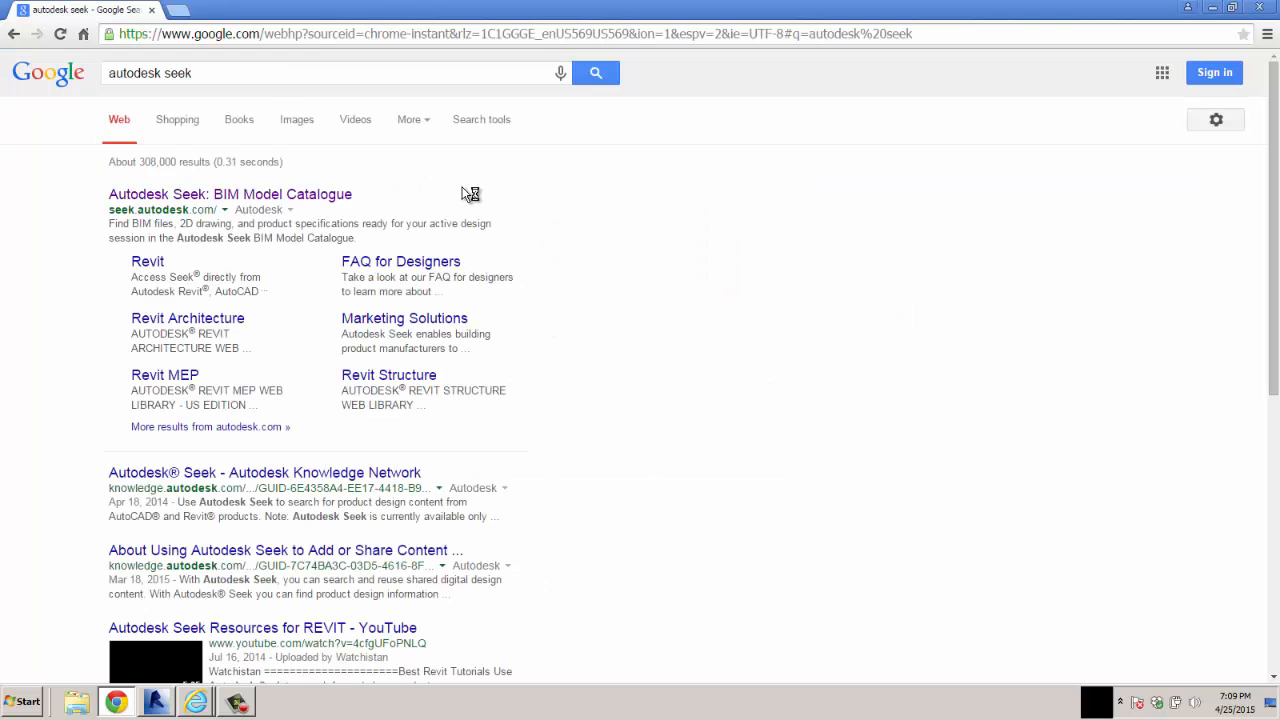
left_click(207, 196)
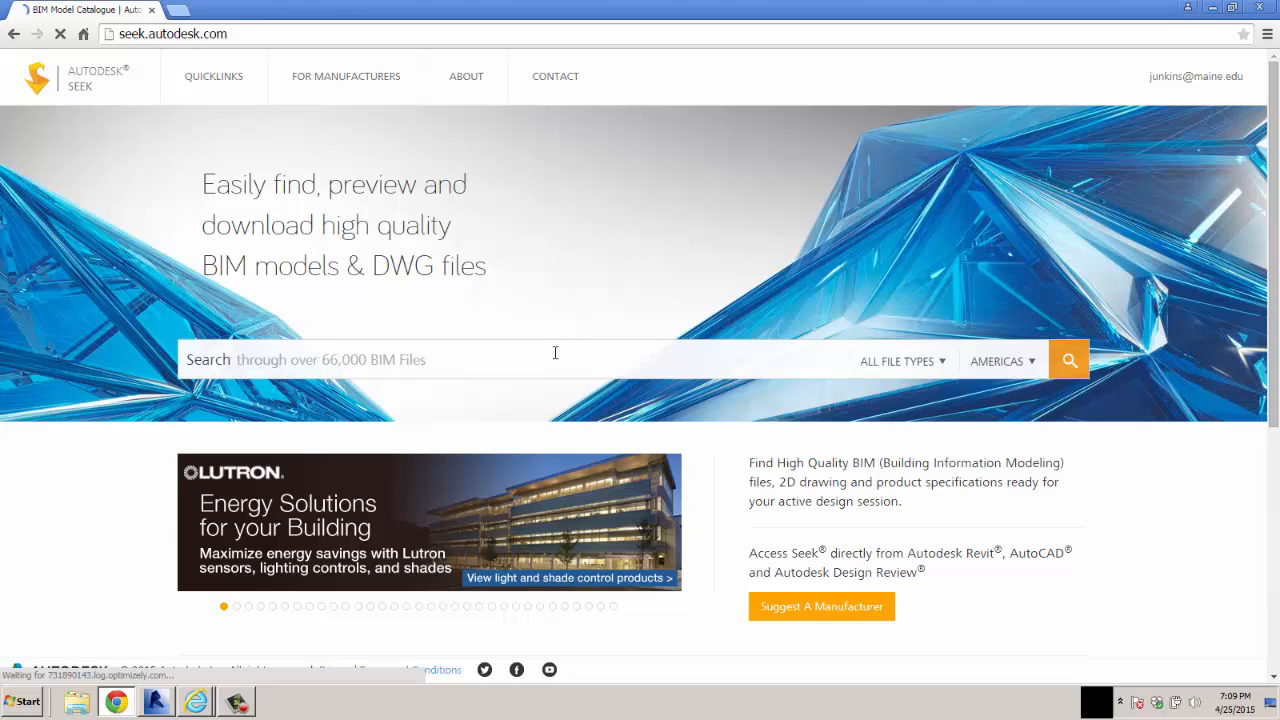
Search the BIM catalogue for PICTURE FRAME and open the Picture Frame product from the Revit Architecture library
left_click(277, 360)
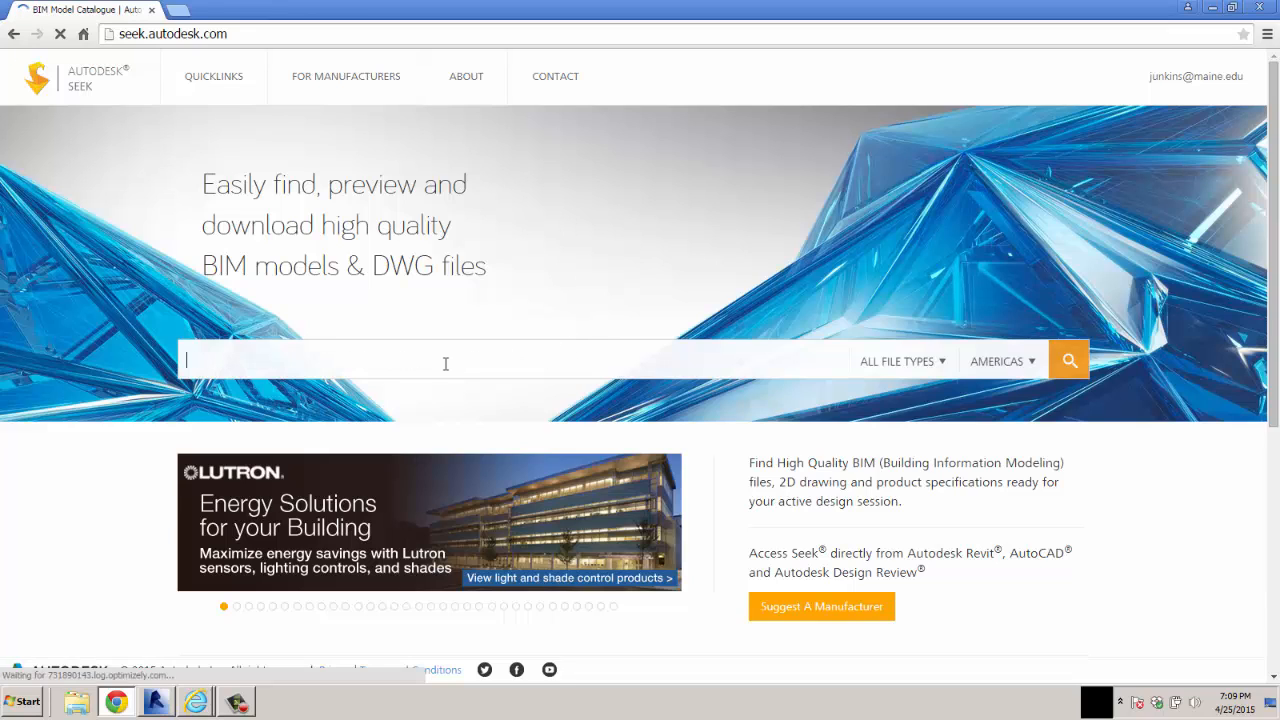
type("PICTURE FRAME")
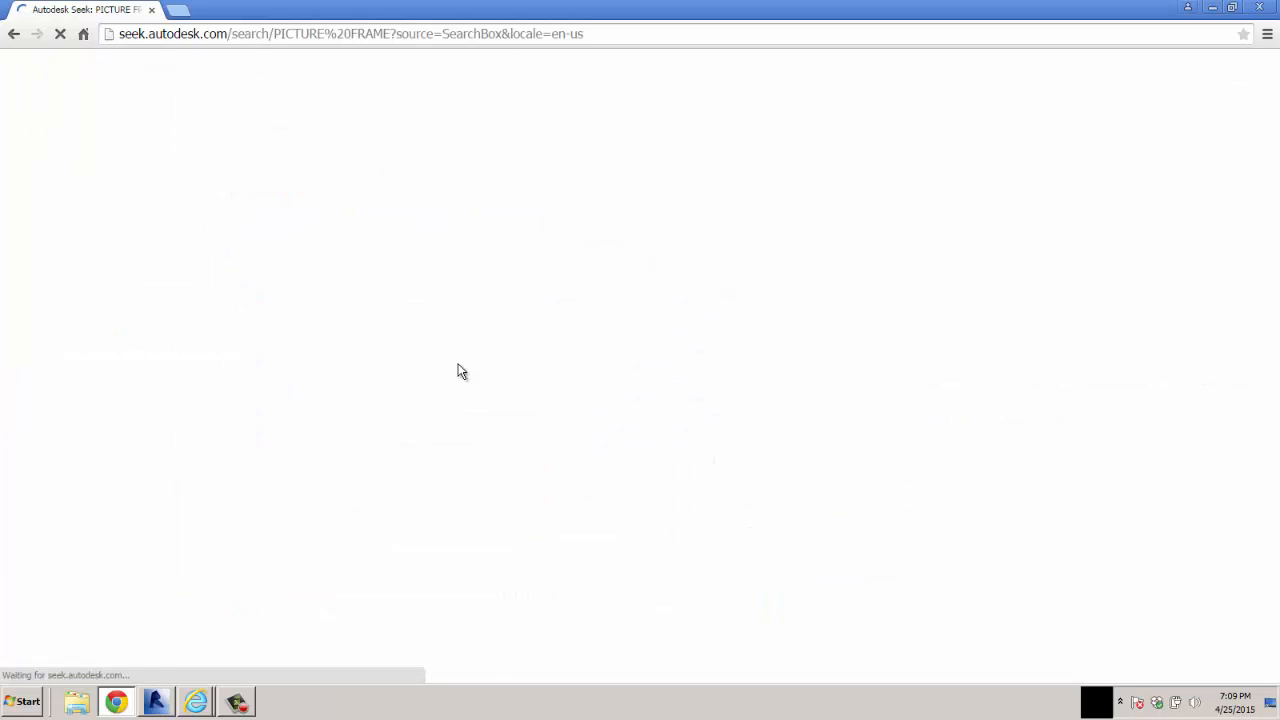
mouse_move(503, 554)
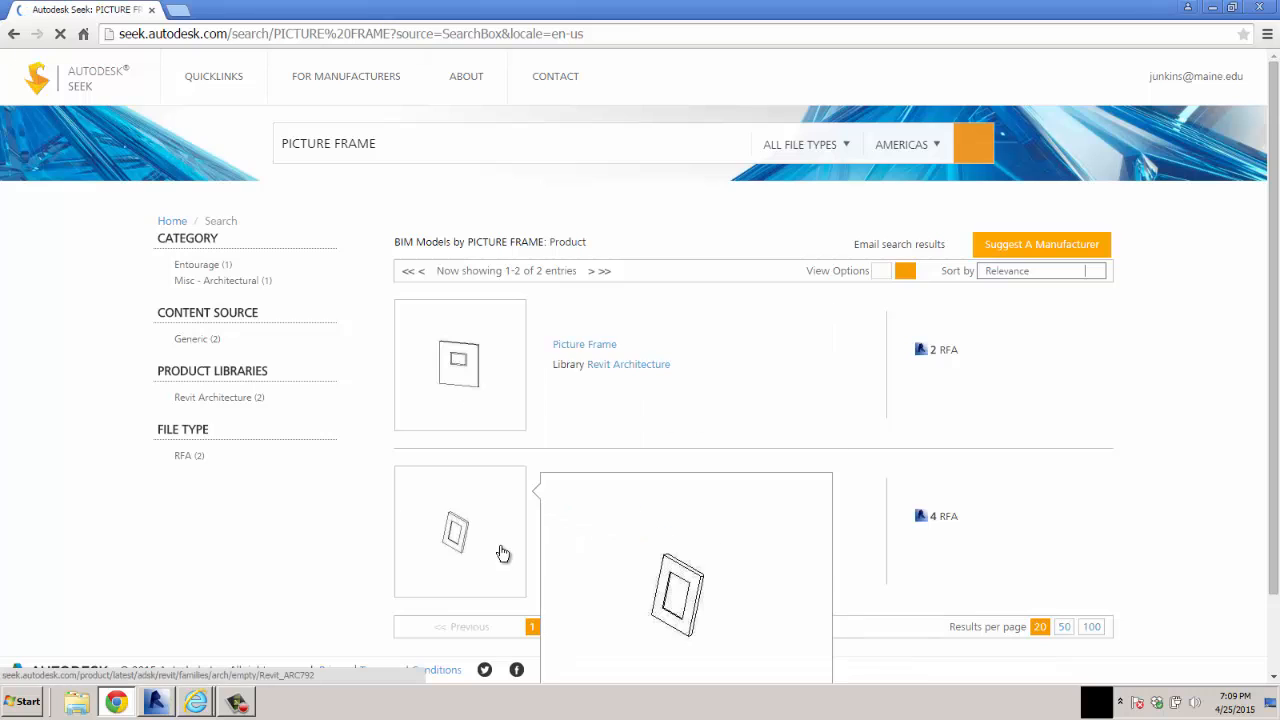
left_click(598, 353)
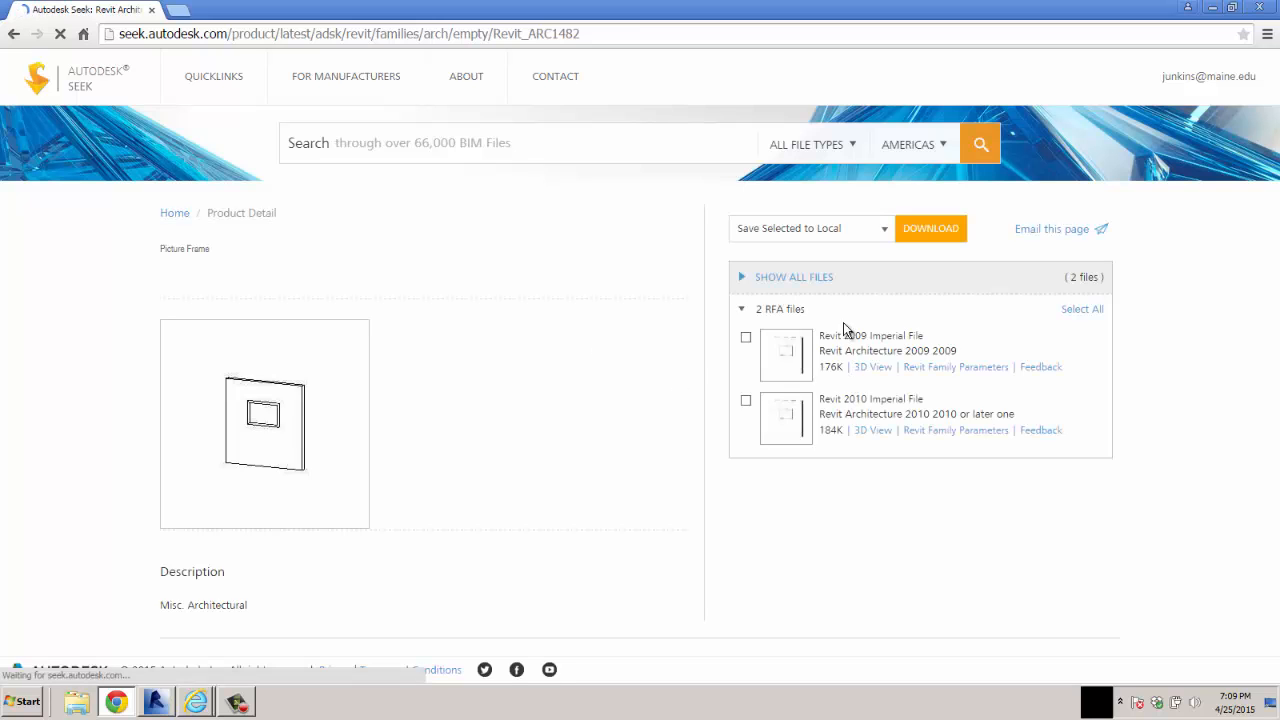
Download the Revit 2010 Imperial picture frame family and load it into the CJS HOTEL A project in Revit
left_click(746, 393)
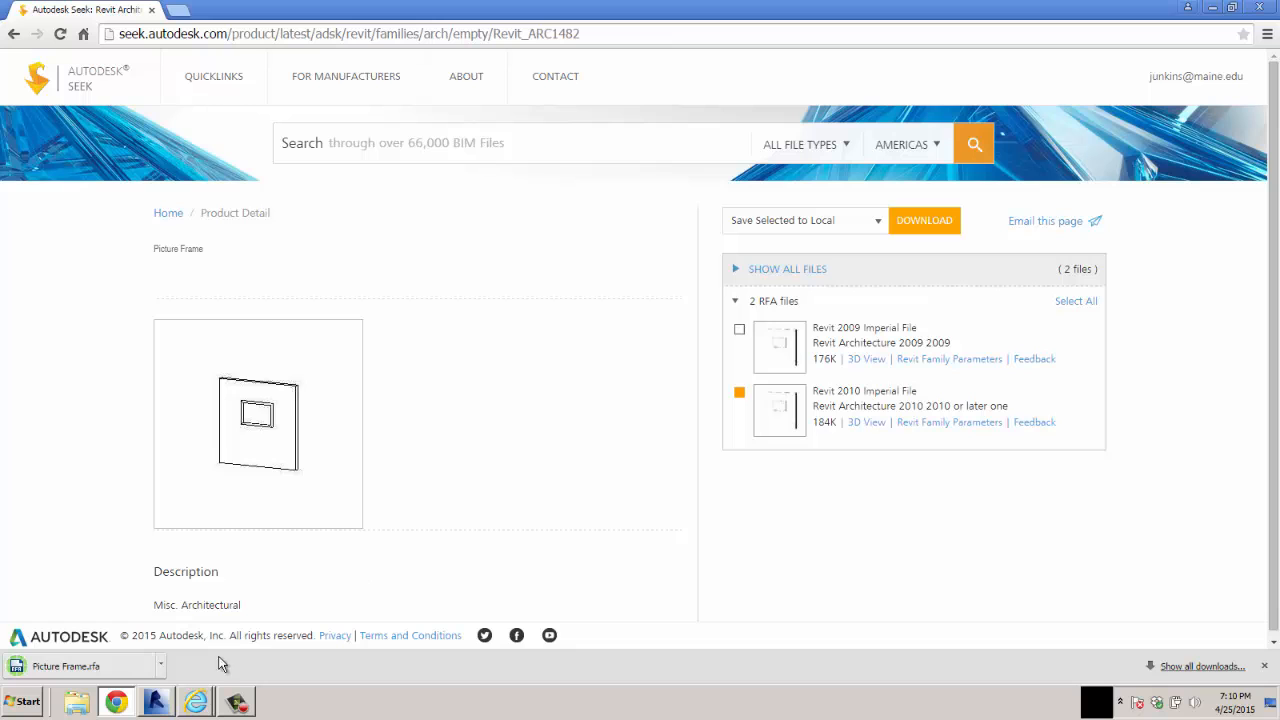
left_click(60, 672)
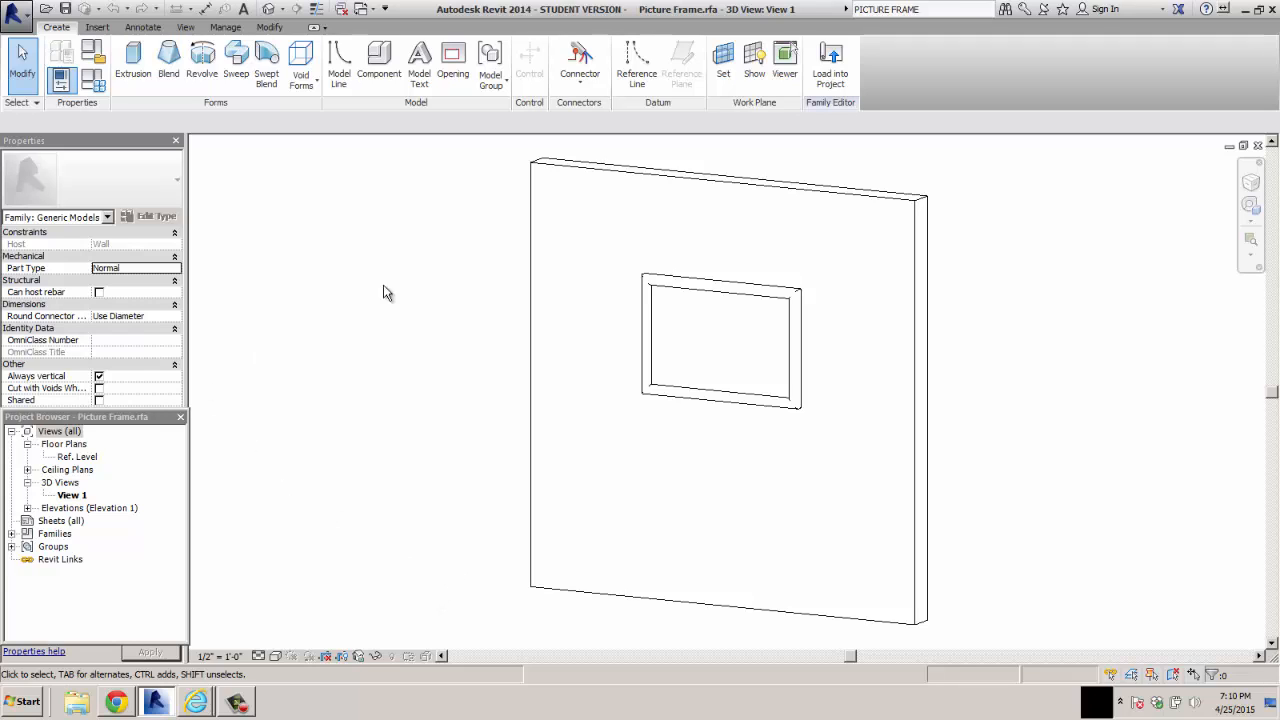
left_click(830, 62)
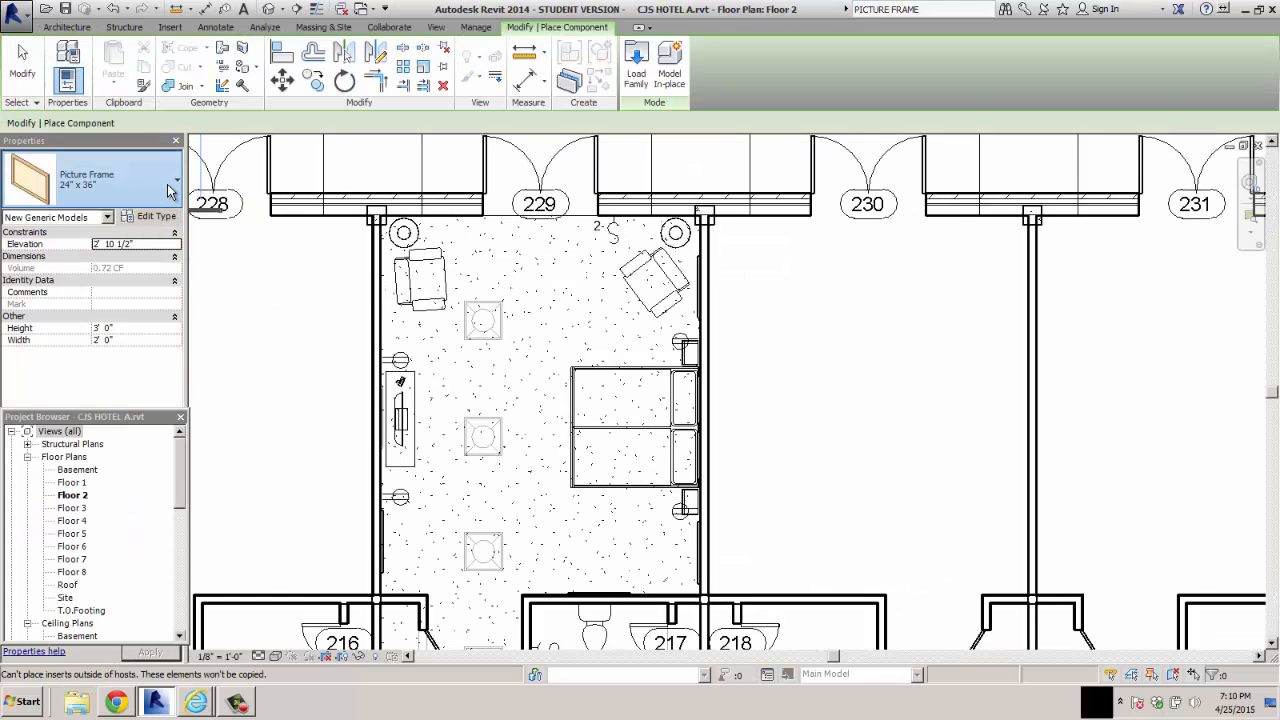
Duplicate the 24" x 36" Picture Frame type under the name 30" x 36"
left_click(170, 191)
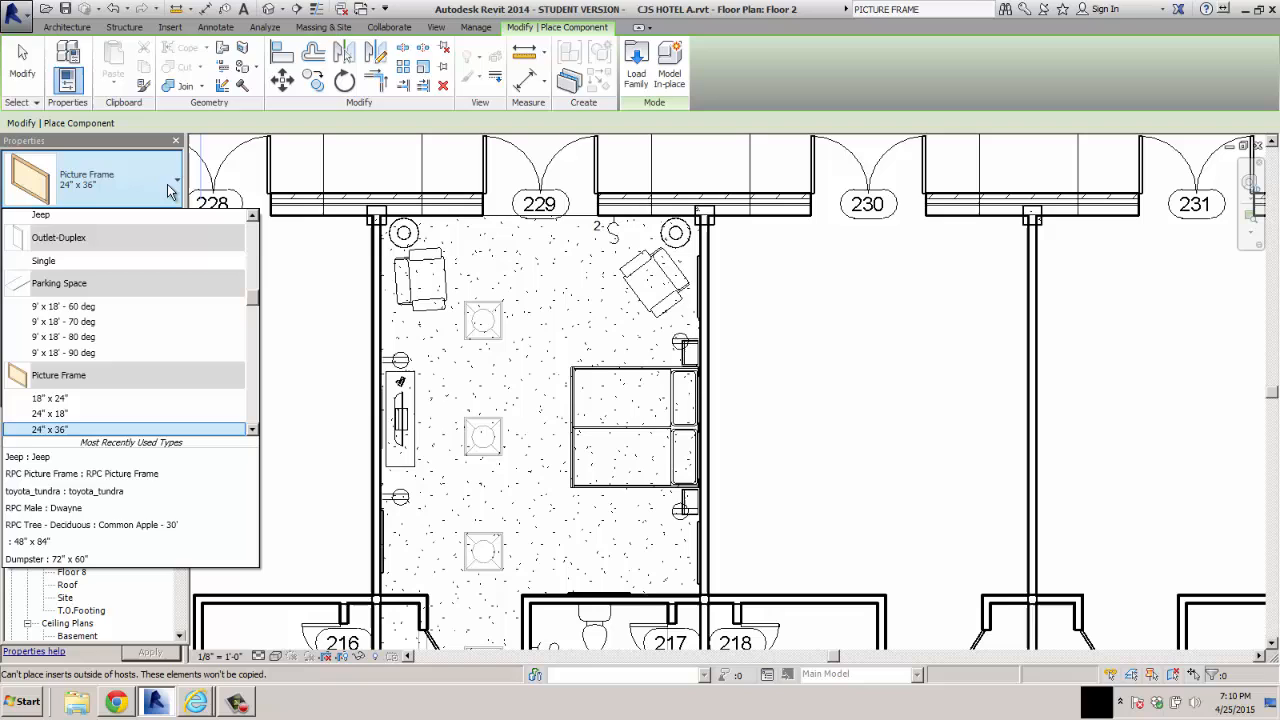
left_click(68, 431)
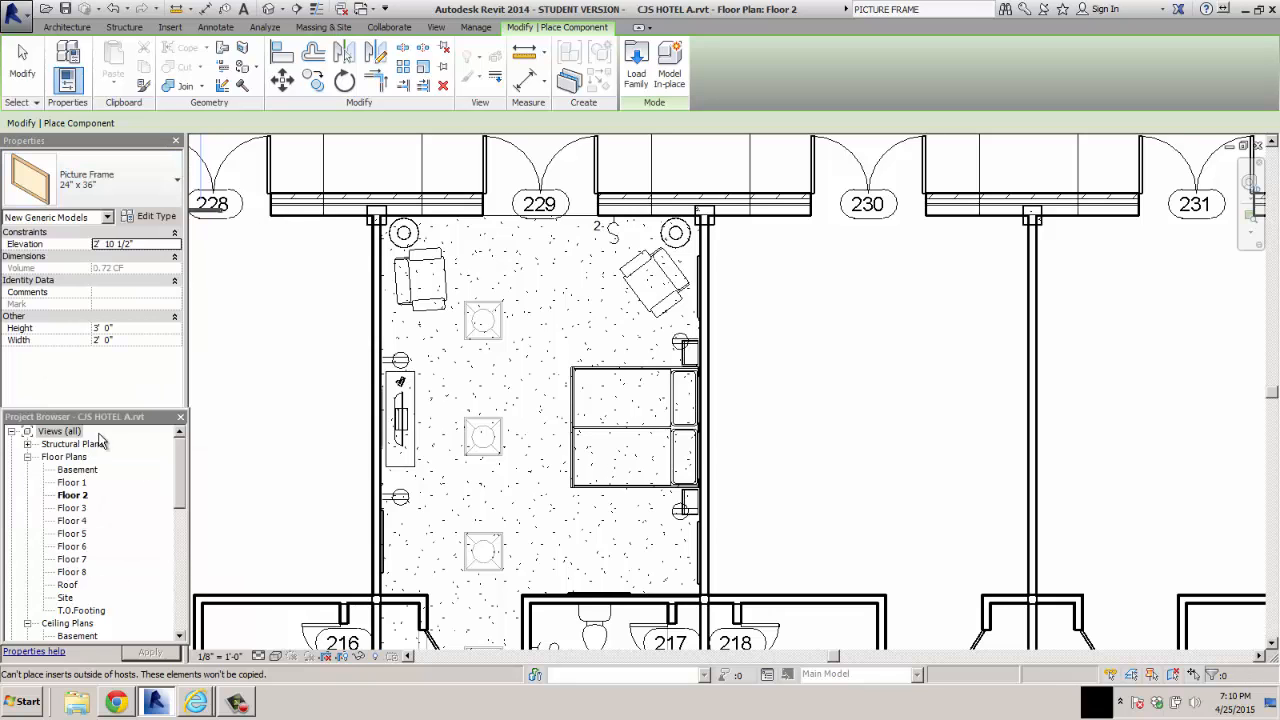
left_click(150, 217)
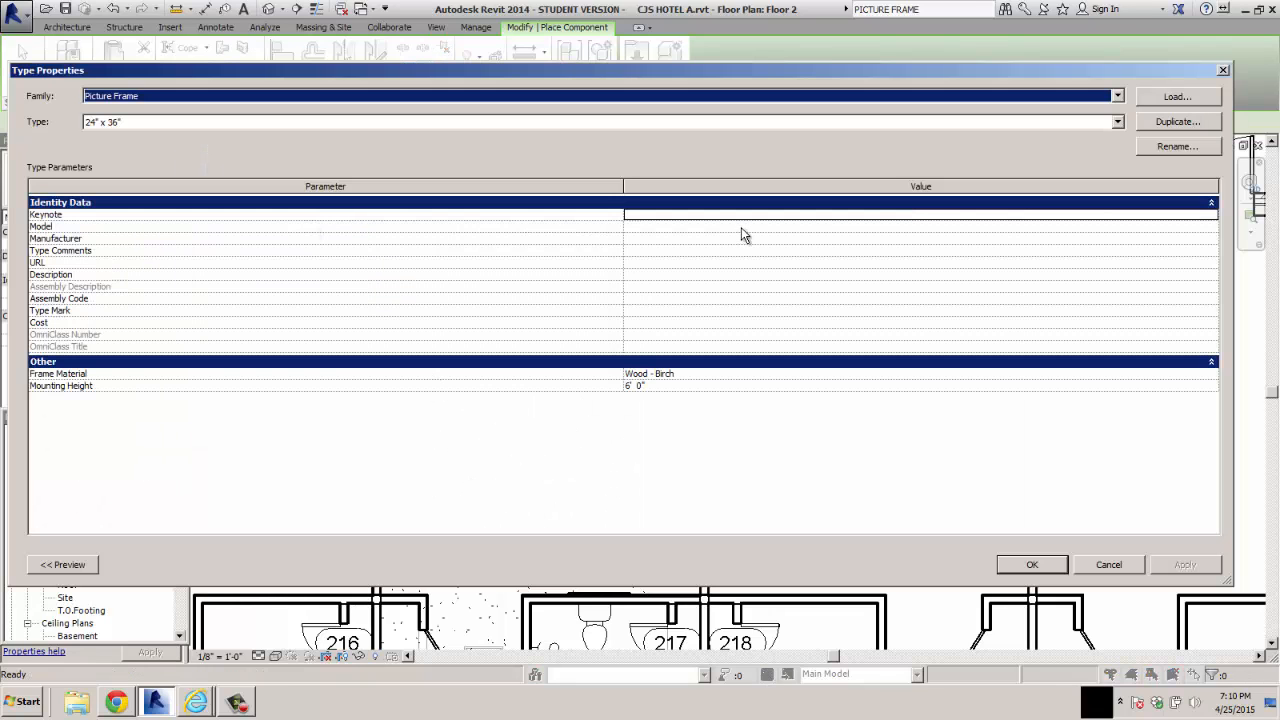
left_click(1162, 122)
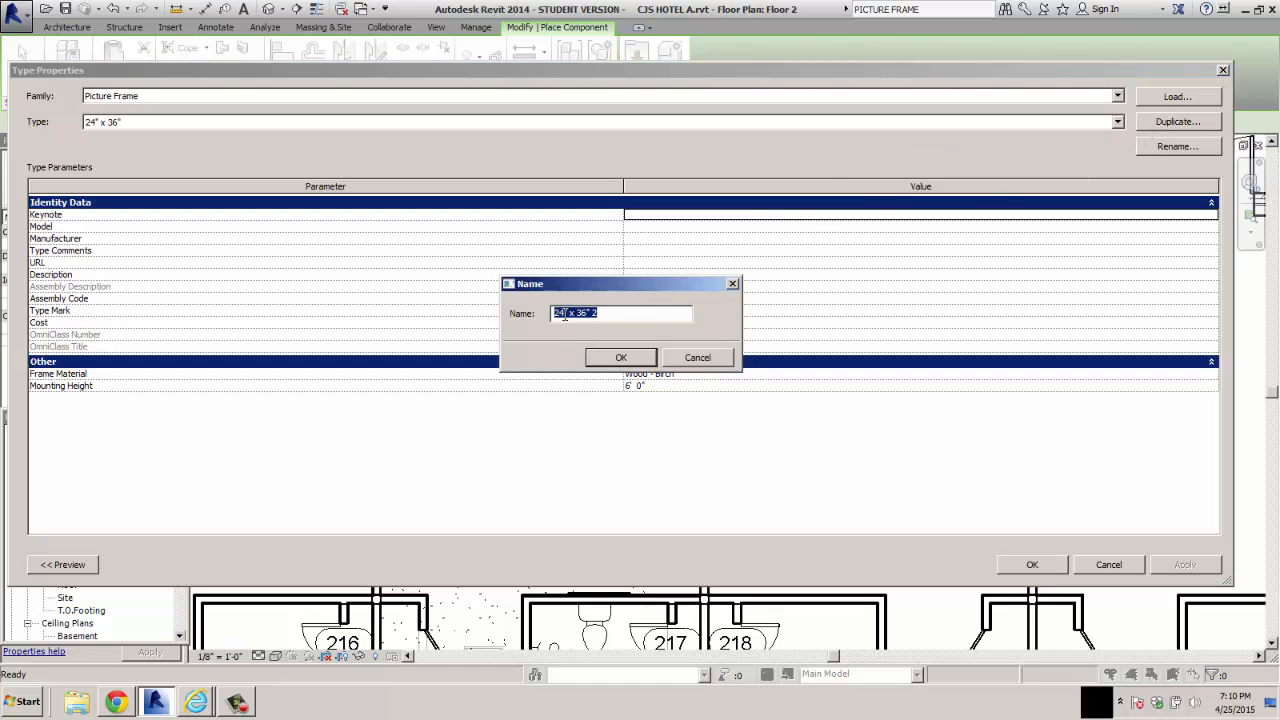
left_click_drag(564, 314, 540, 314)
type("30")
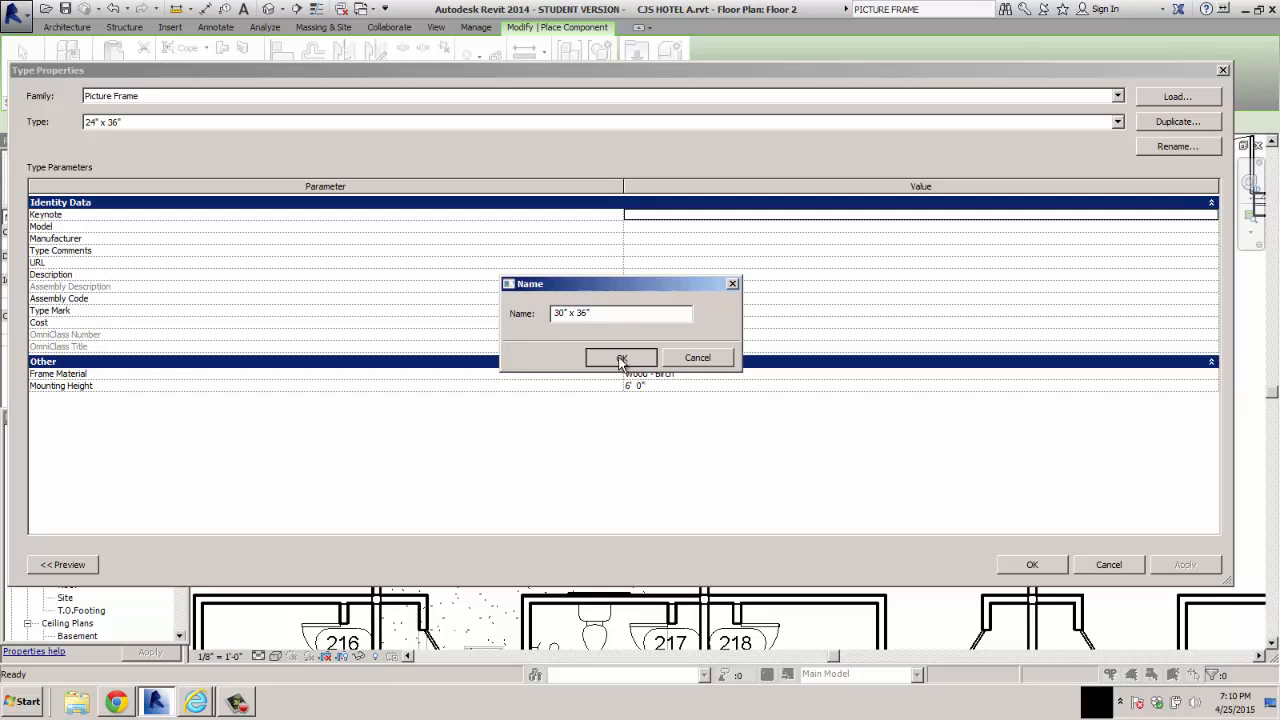
left_click(619, 358)
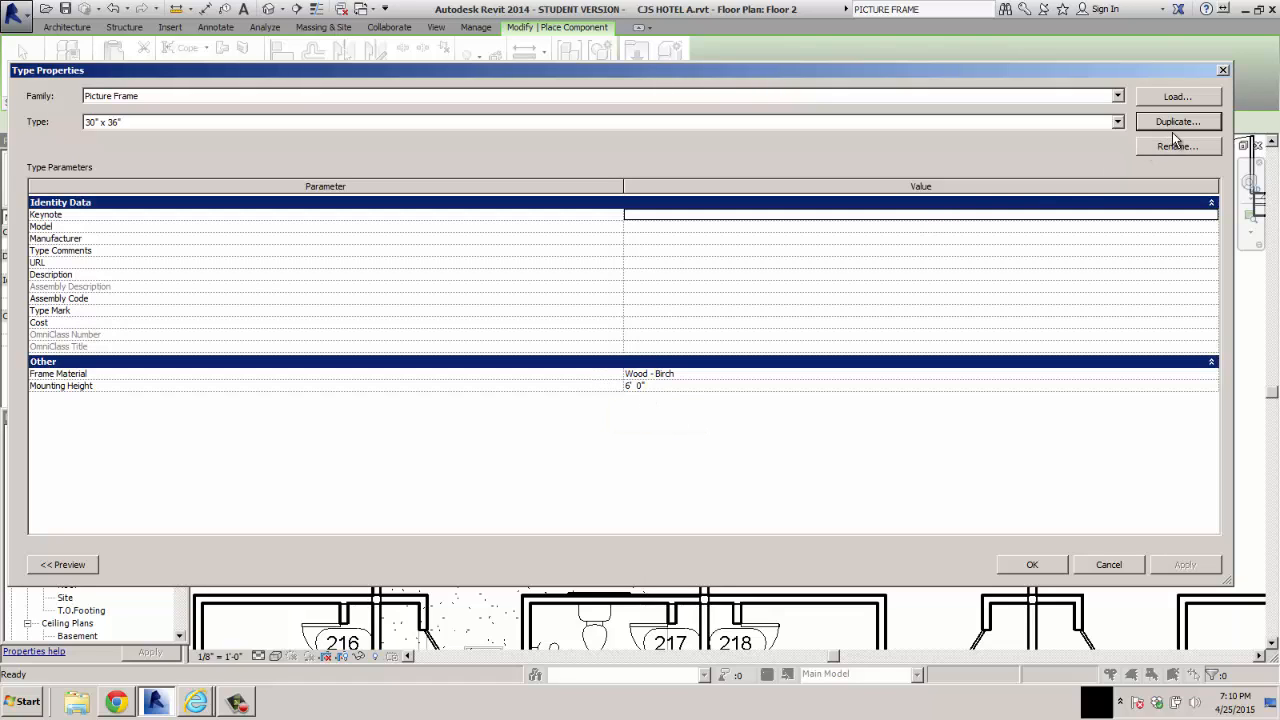
left_click(893, 215)
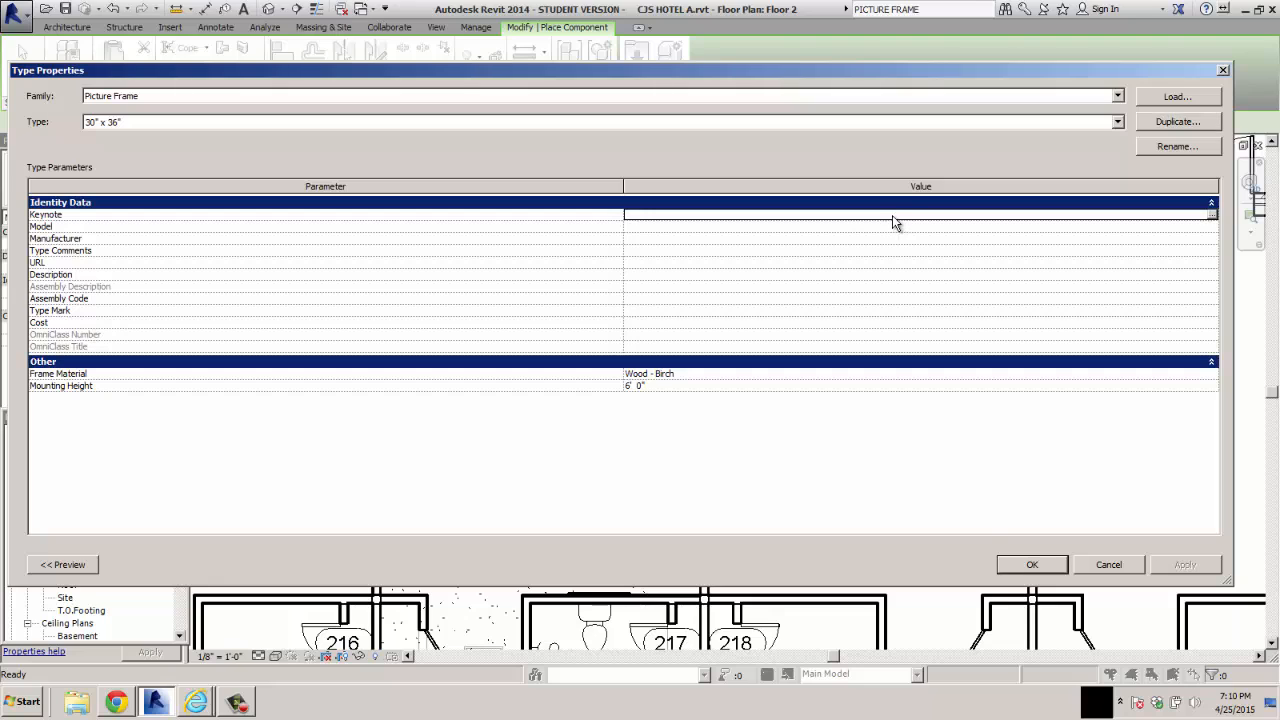
left_click(1211, 218)
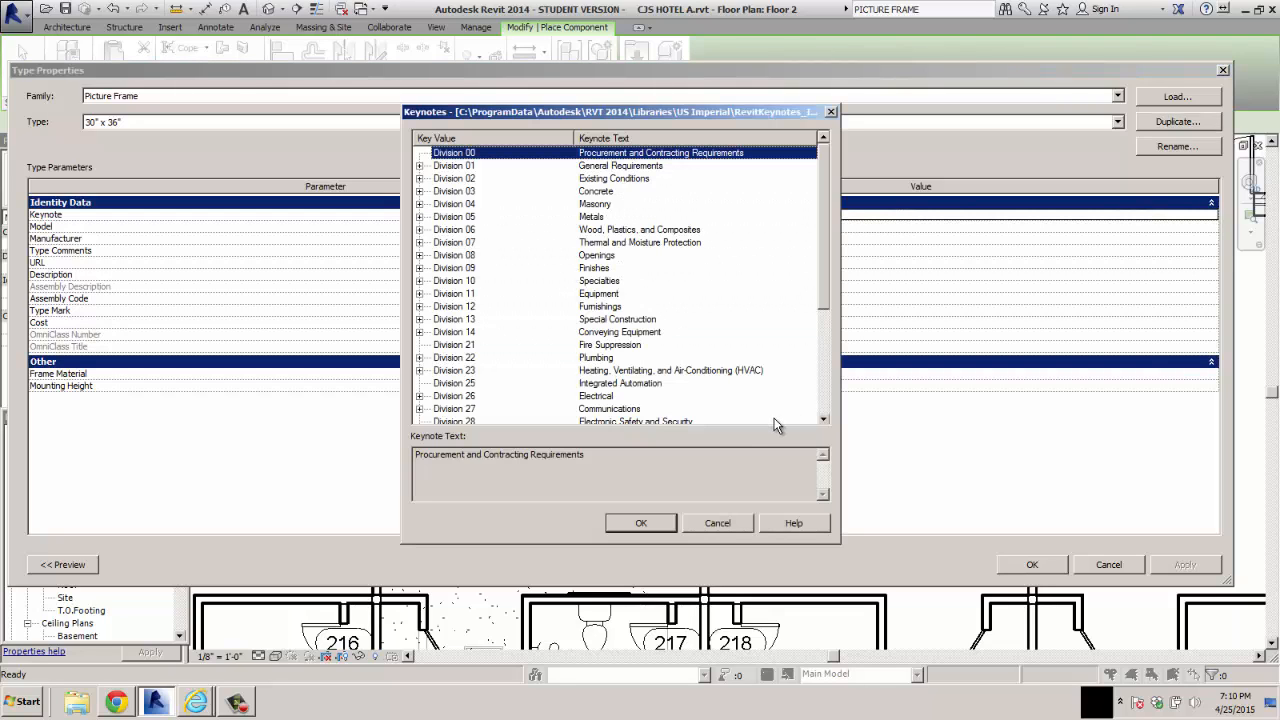
left_click(733, 528)
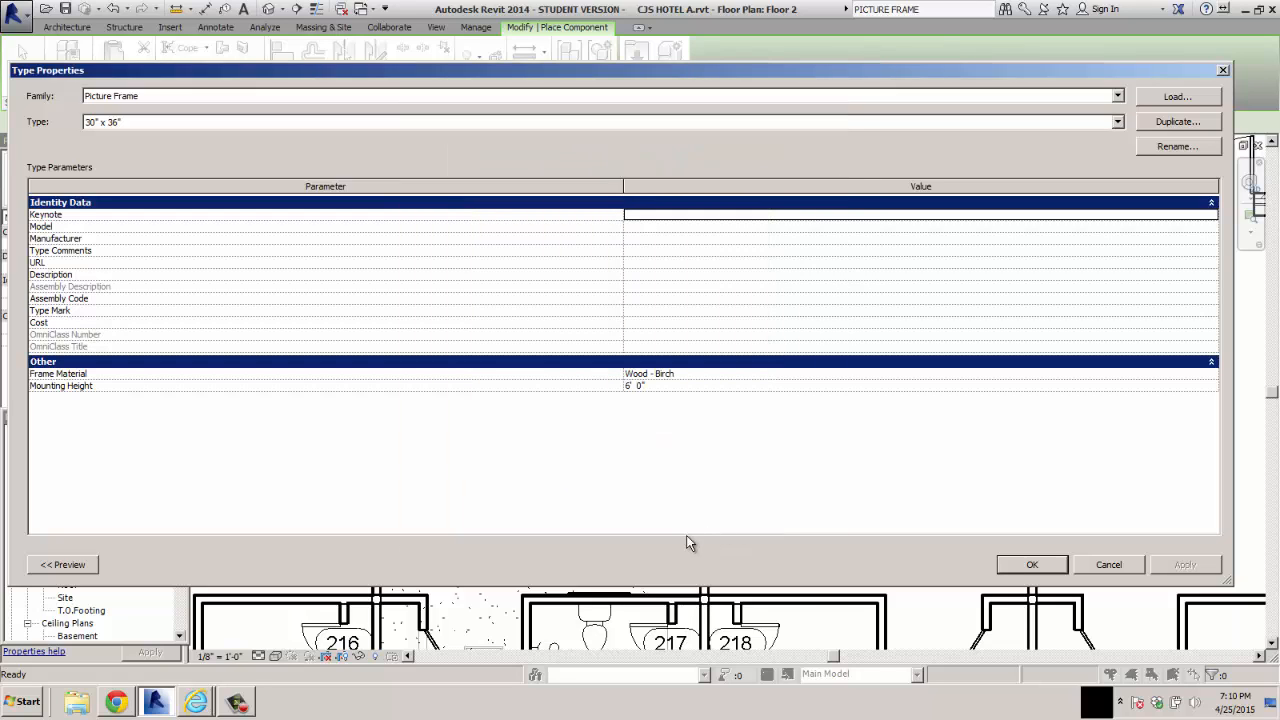
Accept the type properties and place 30" x 36" picture frames on the side walls of rooms 229 and 230 on Floor 2
left_click(1030, 566)
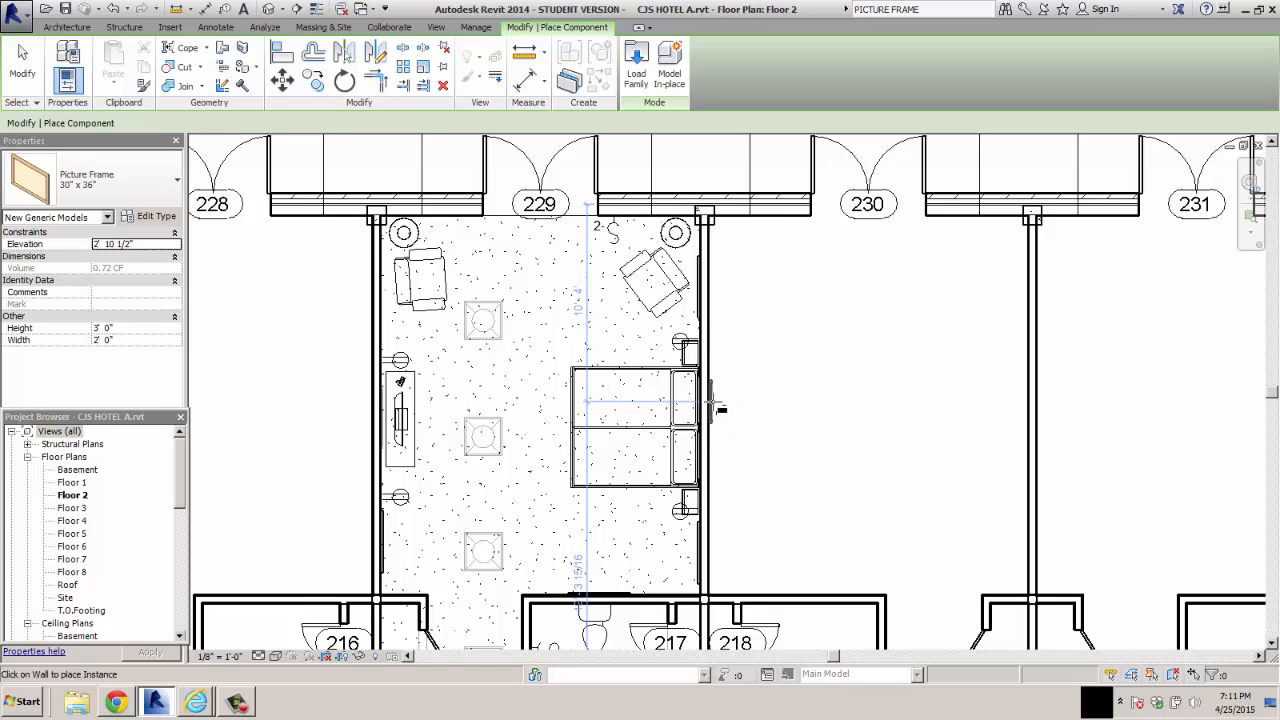
left_click(745, 405)
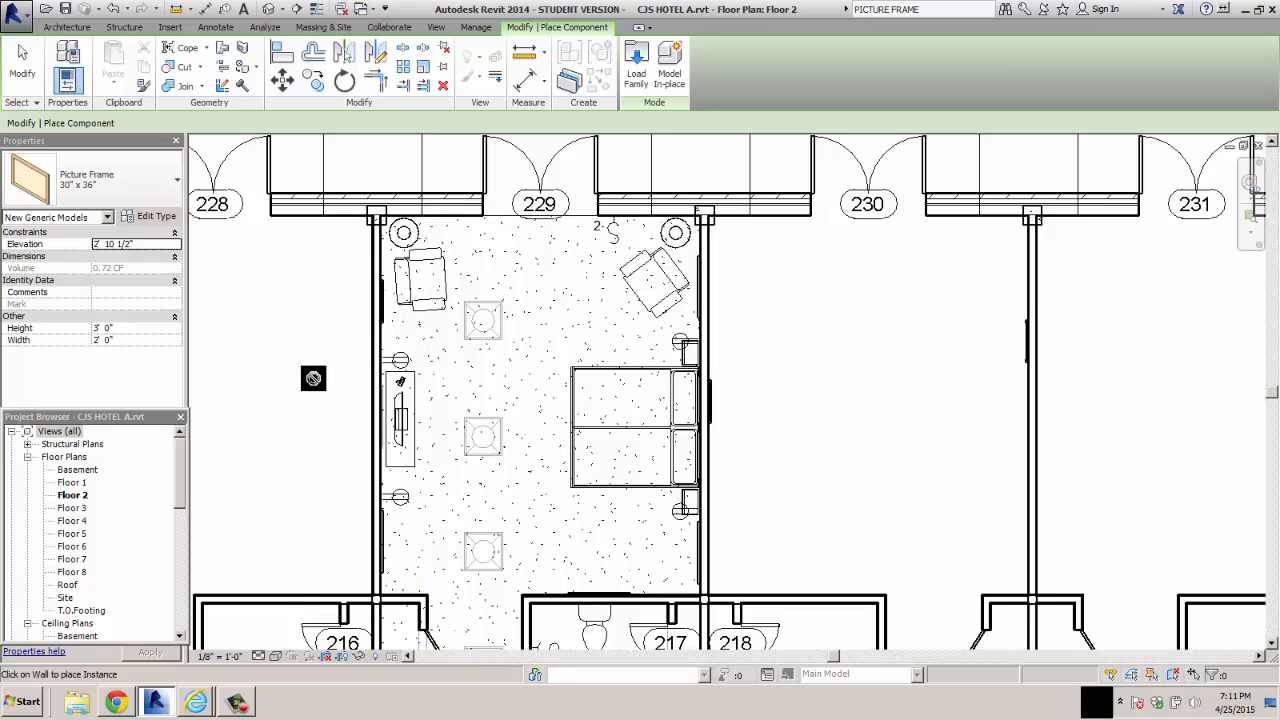
Draw a vertical building section through the furnished room at door 229 and flip it to look toward the dresser wall
scroll(313, 378, "down", 5)
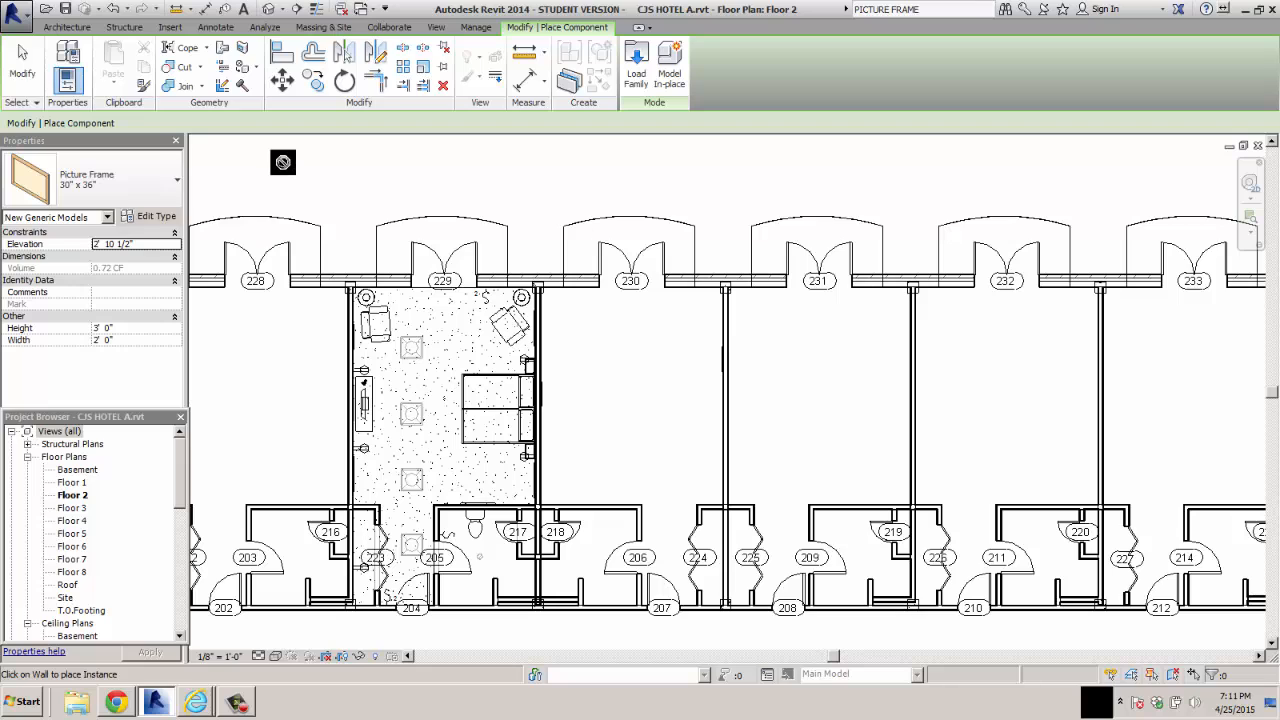
left_click(437, 28)
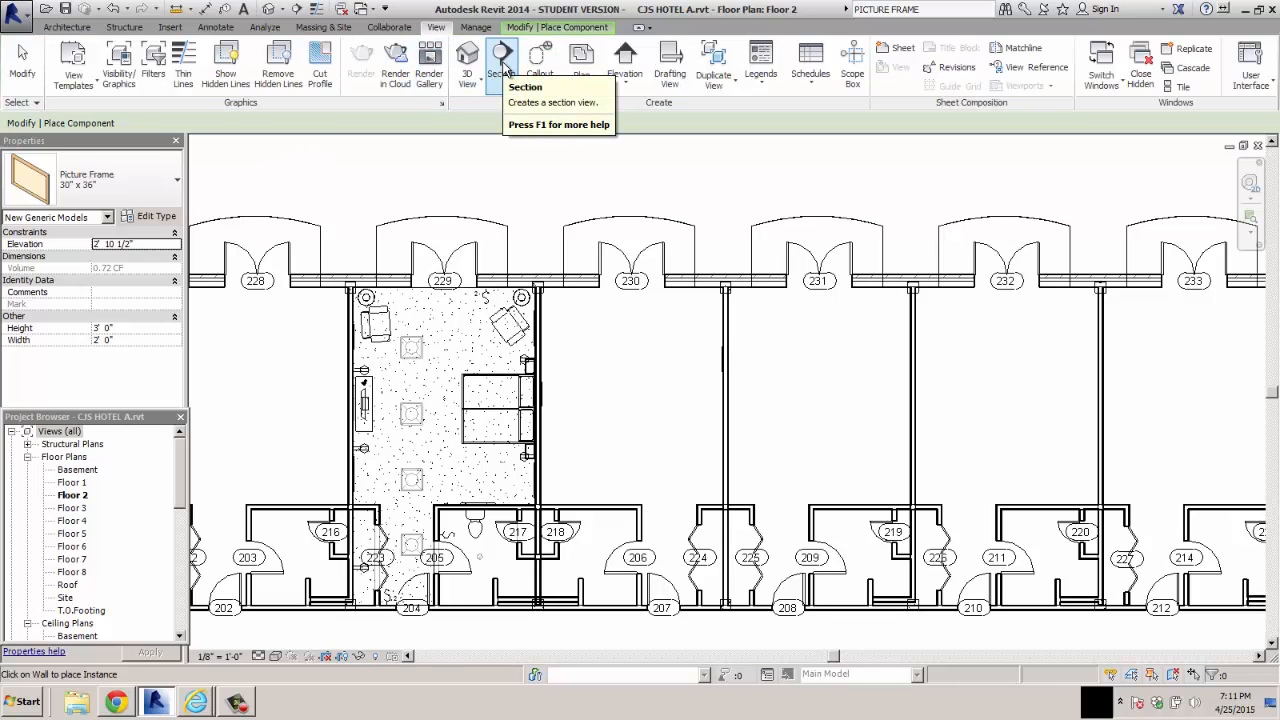
left_click(503, 60)
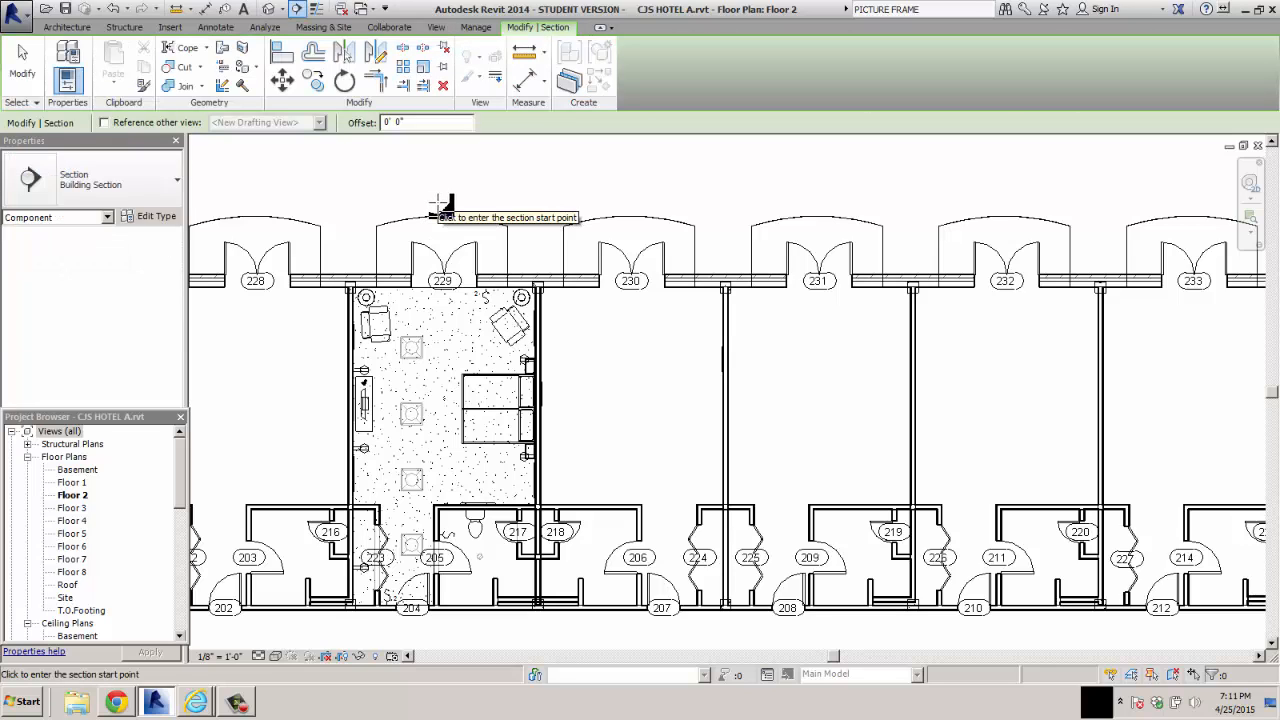
left_click(438, 204)
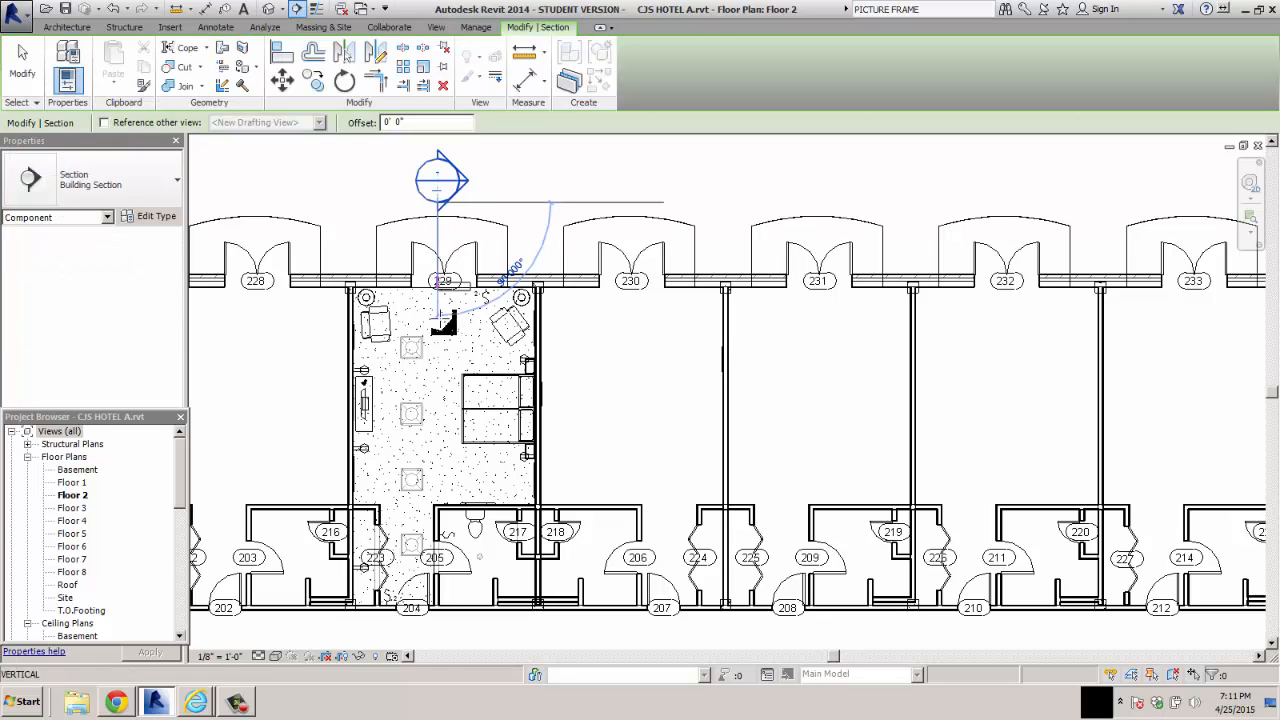
left_click(438, 636)
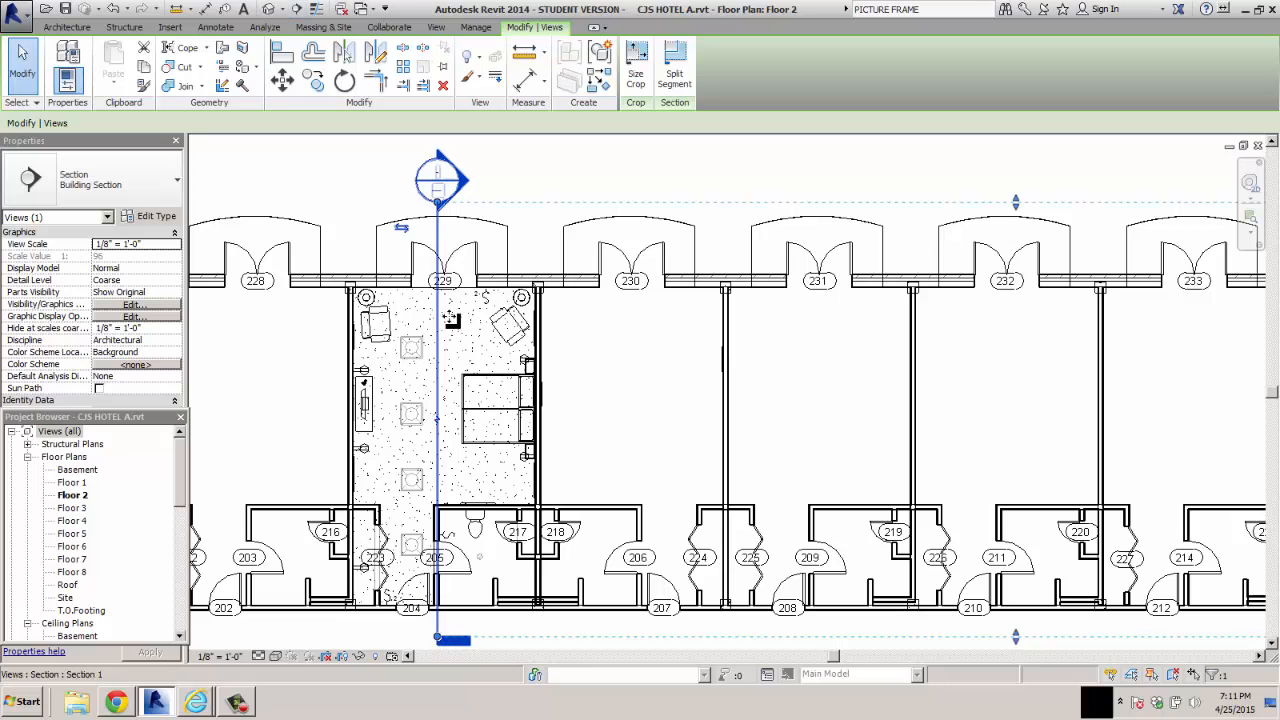
left_click(401, 228)
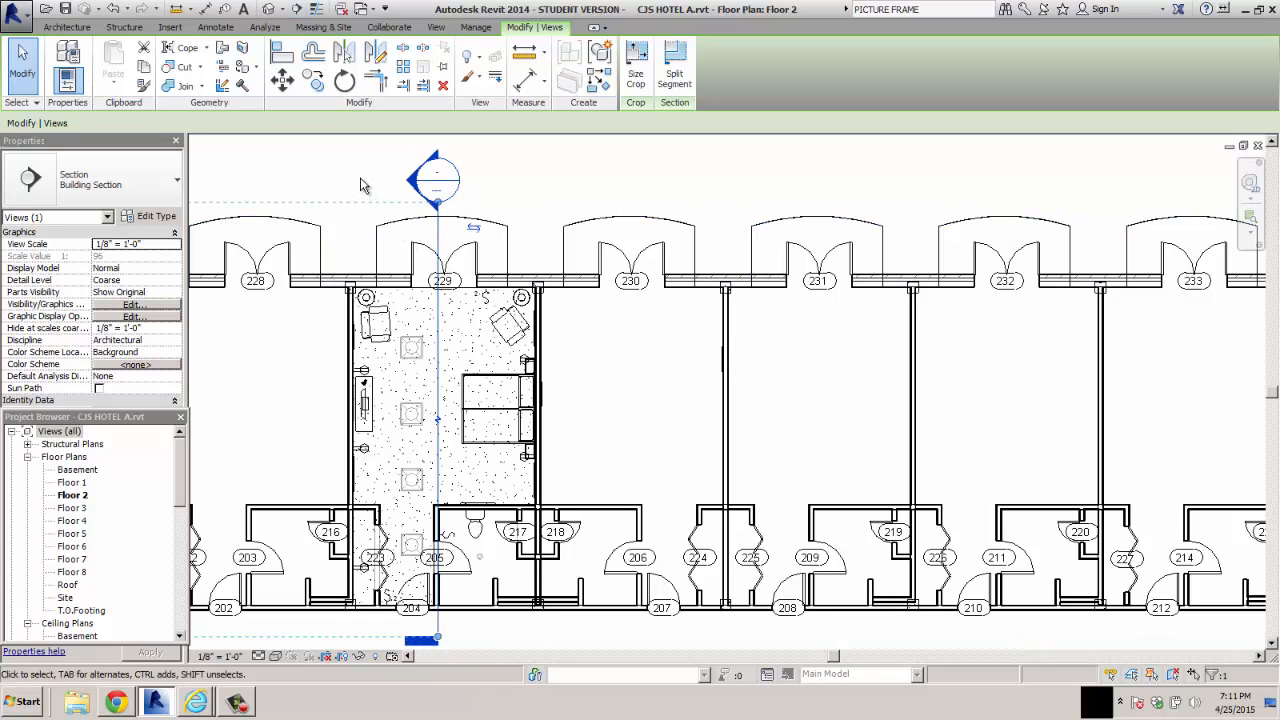
key("Escape")
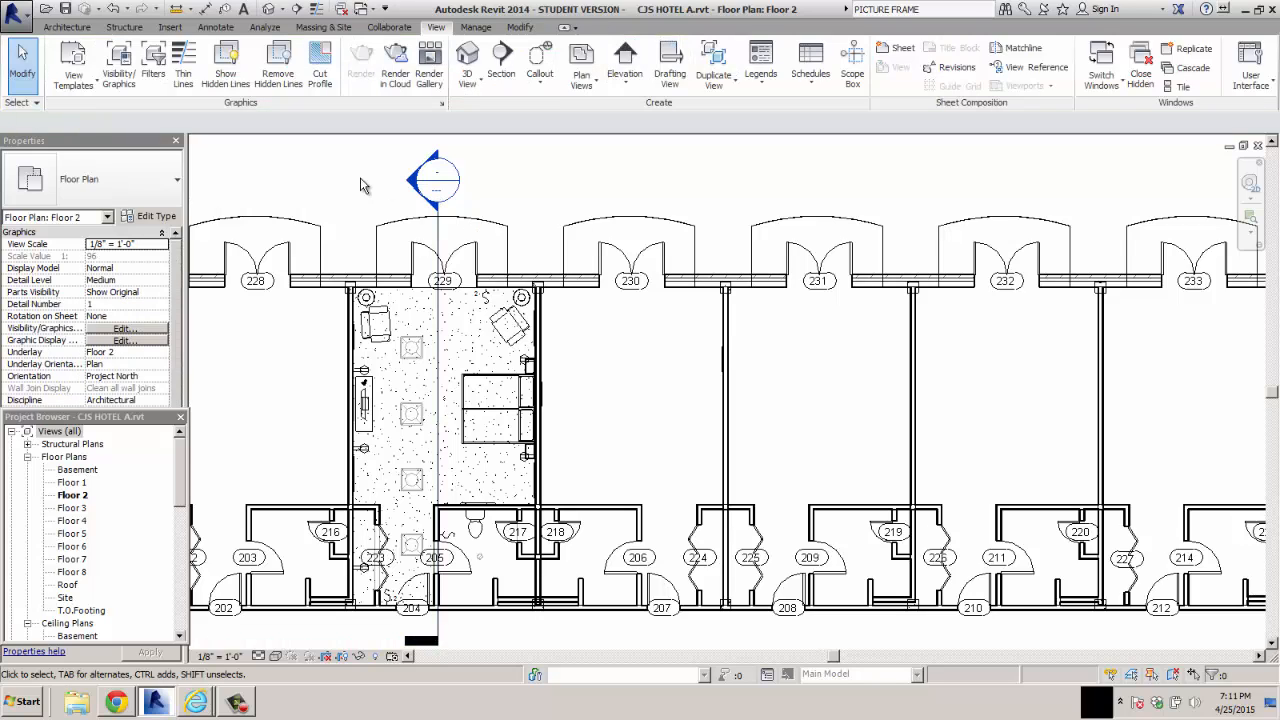
Open the Section 1 building section to show the dresser wall of the furnished Floor 2 room
left_click_drag(175, 465, 183, 569)
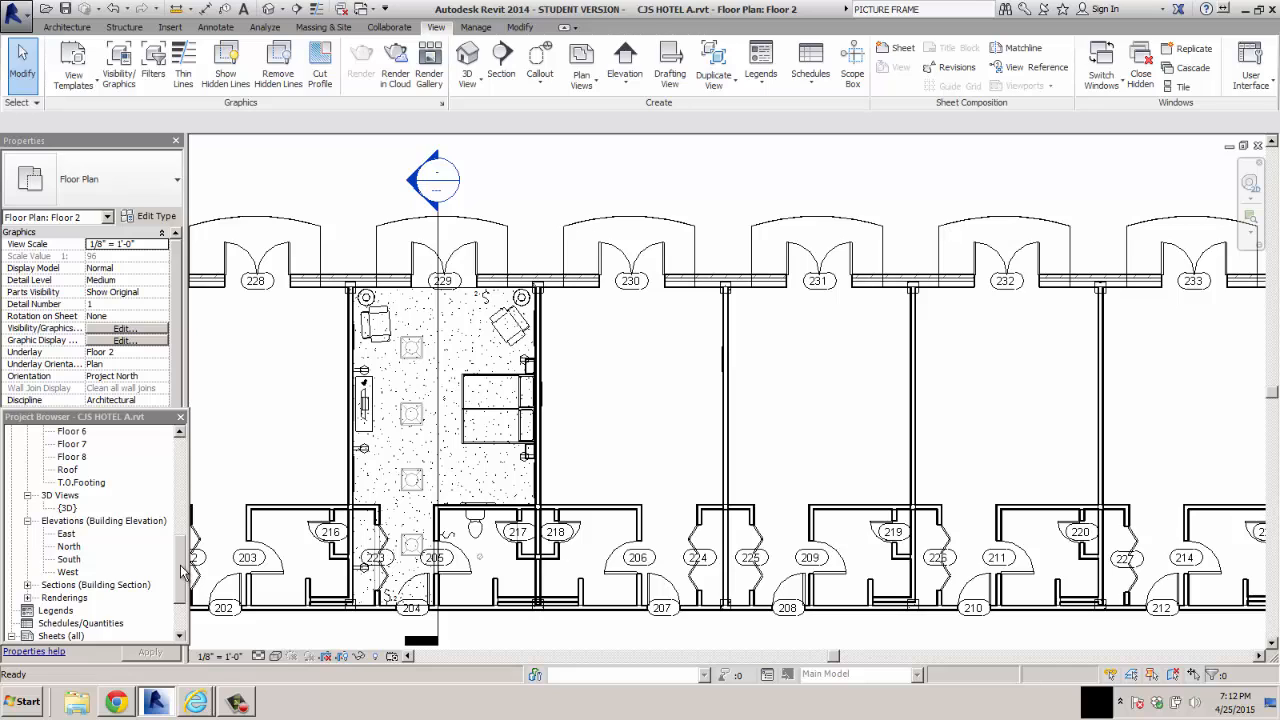
left_click_drag(181, 572, 181, 577)
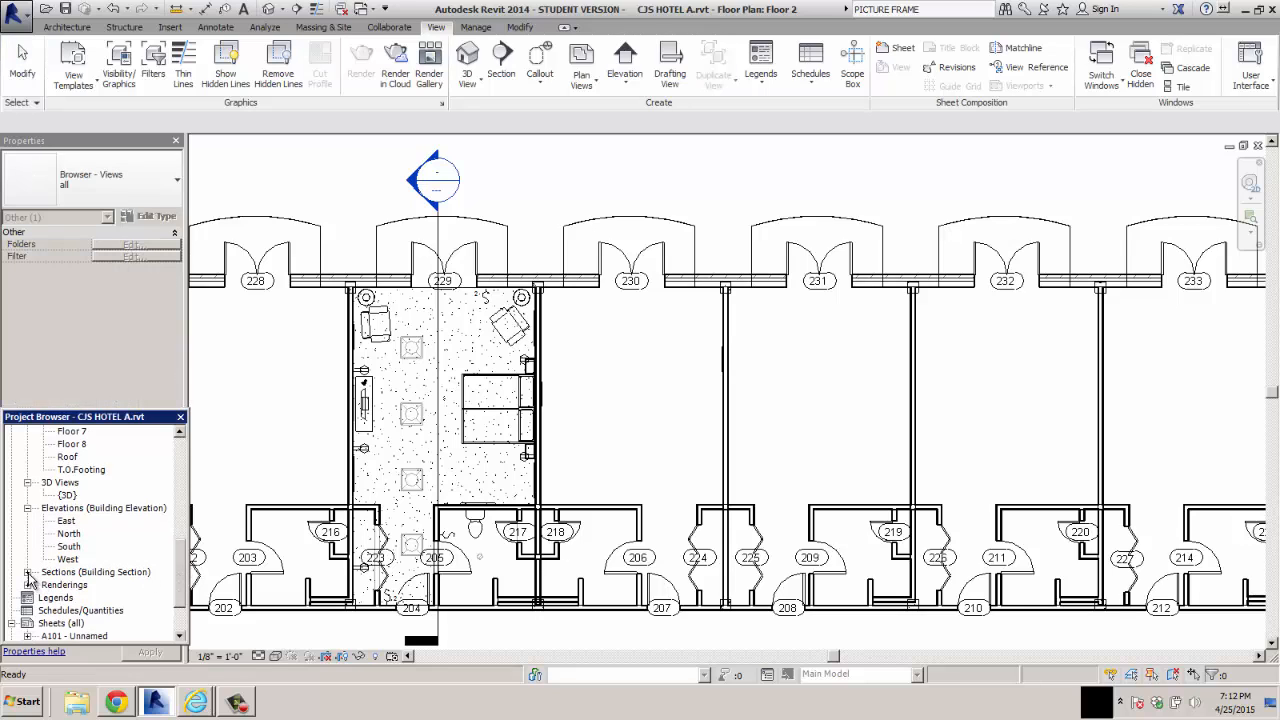
left_click(27, 572)
left_click(77, 585)
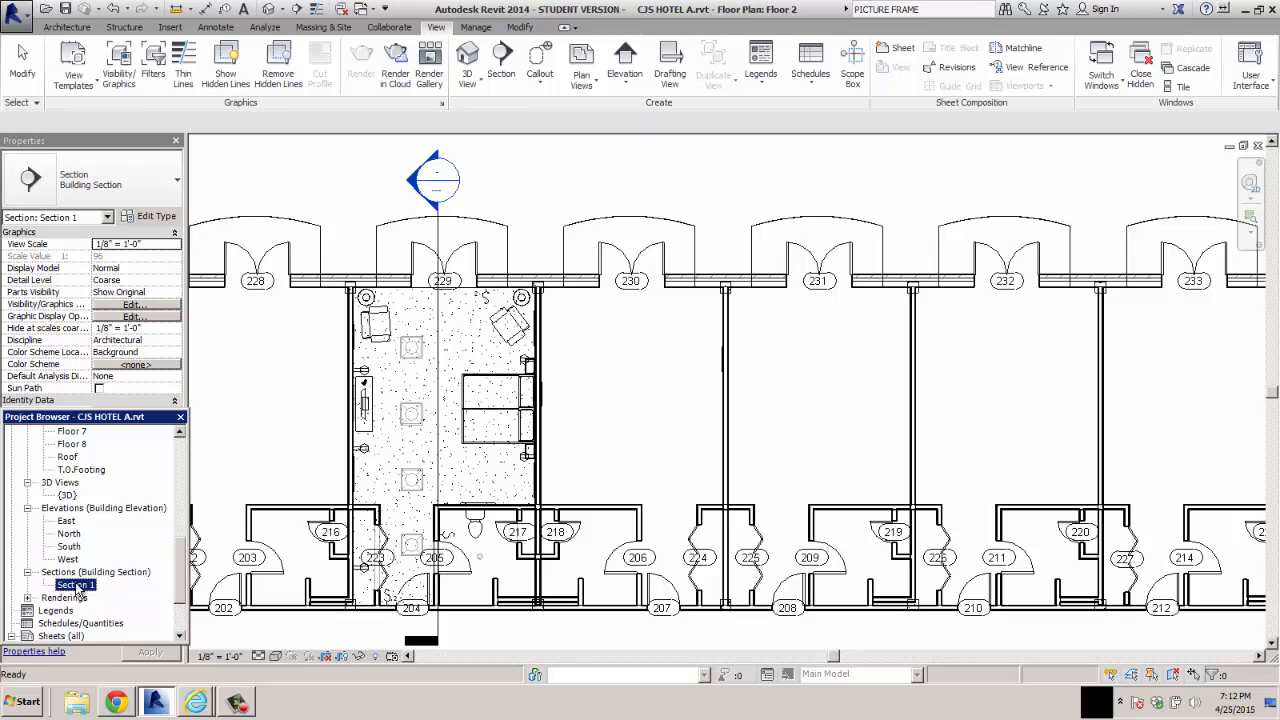
double_click(77, 585)
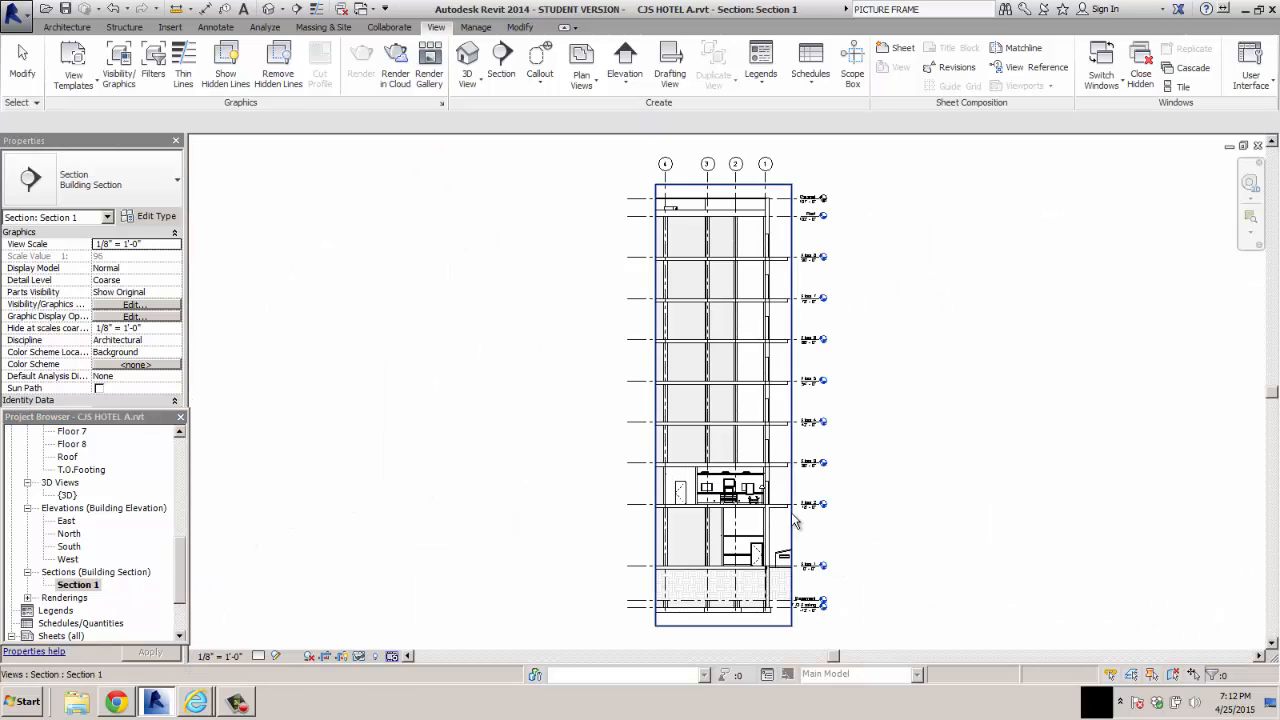
scroll(795, 520, "up", 8)
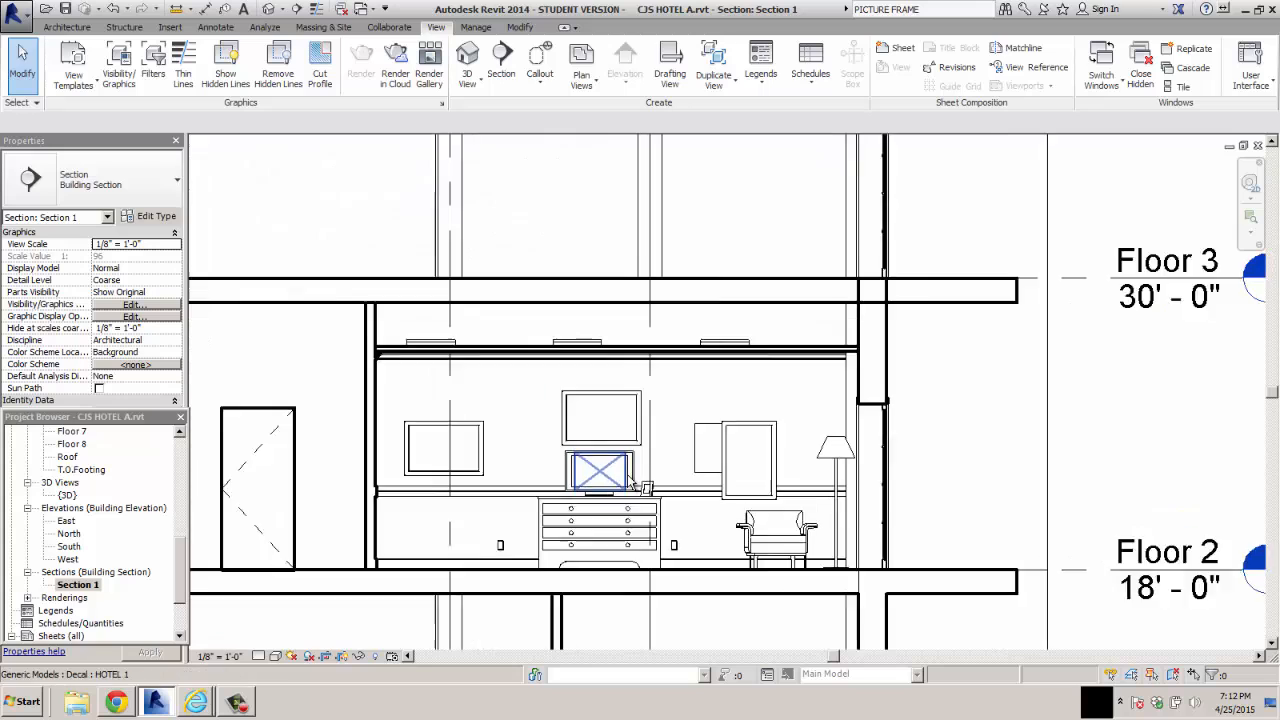
Delete the HOTEL 1 decal overlapping the picture frame above the armchair
scroll(630, 485, "up", 2)
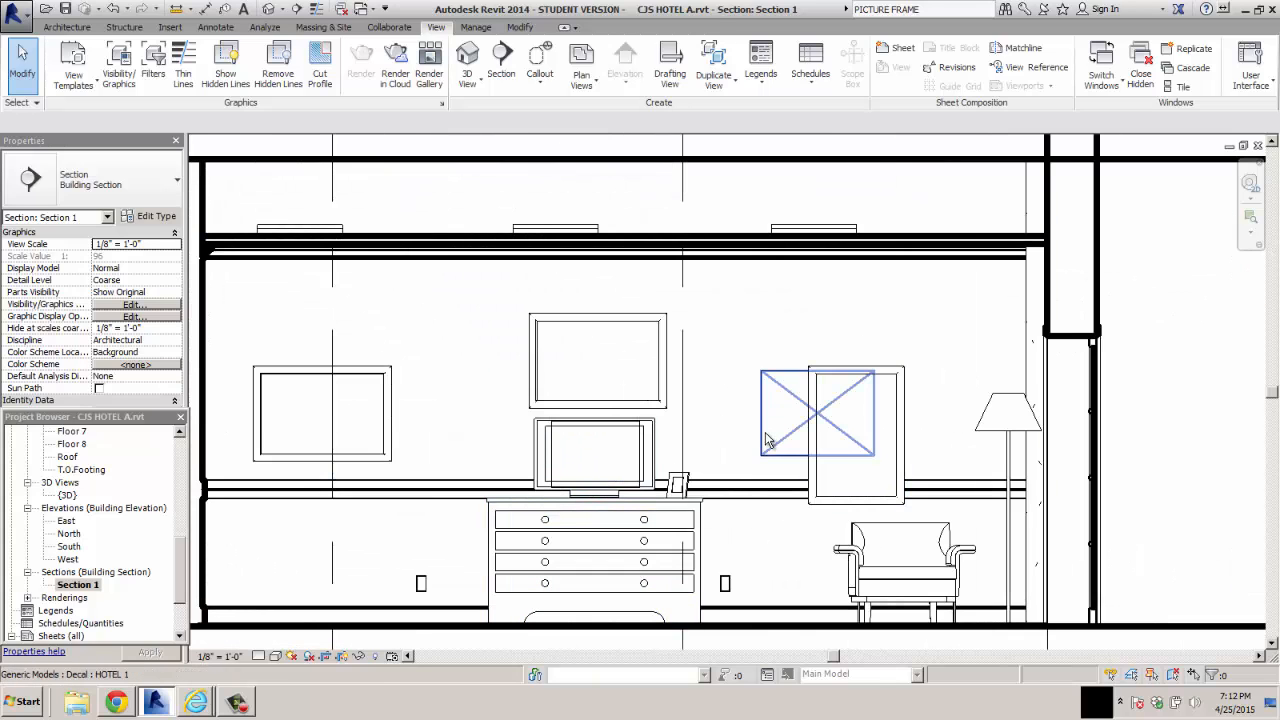
left_click(765, 435)
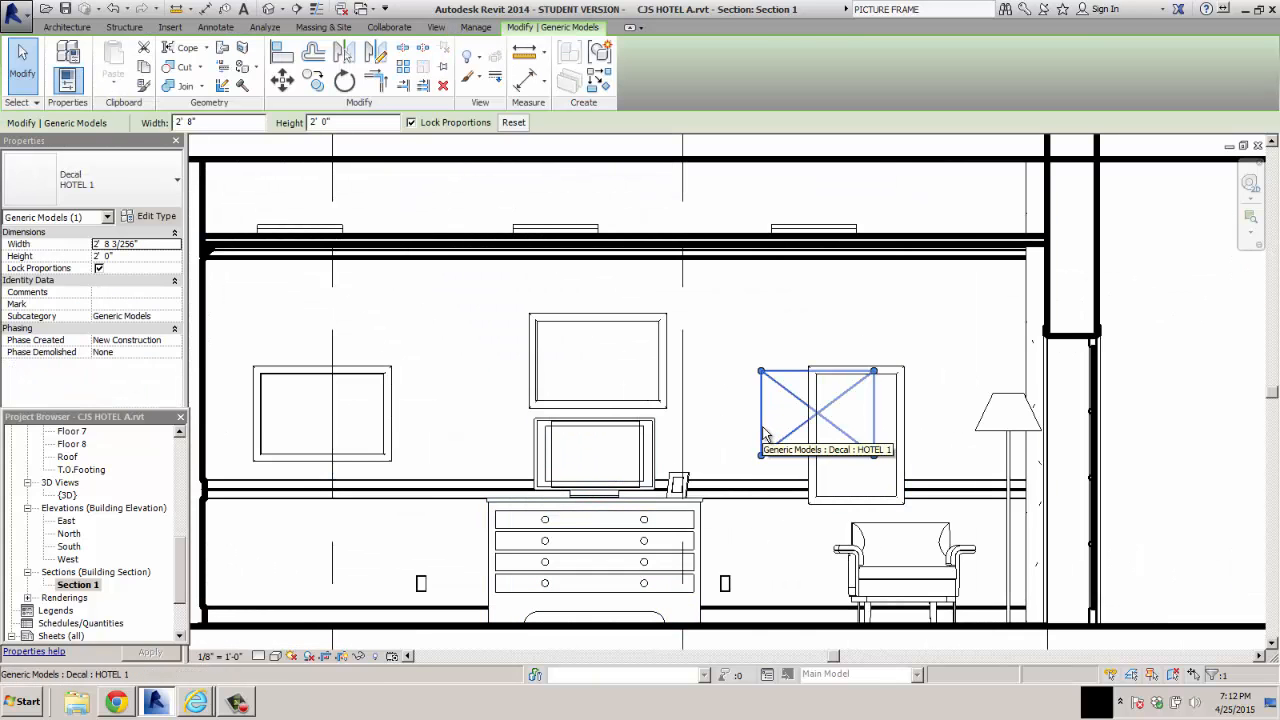
key("Escape")
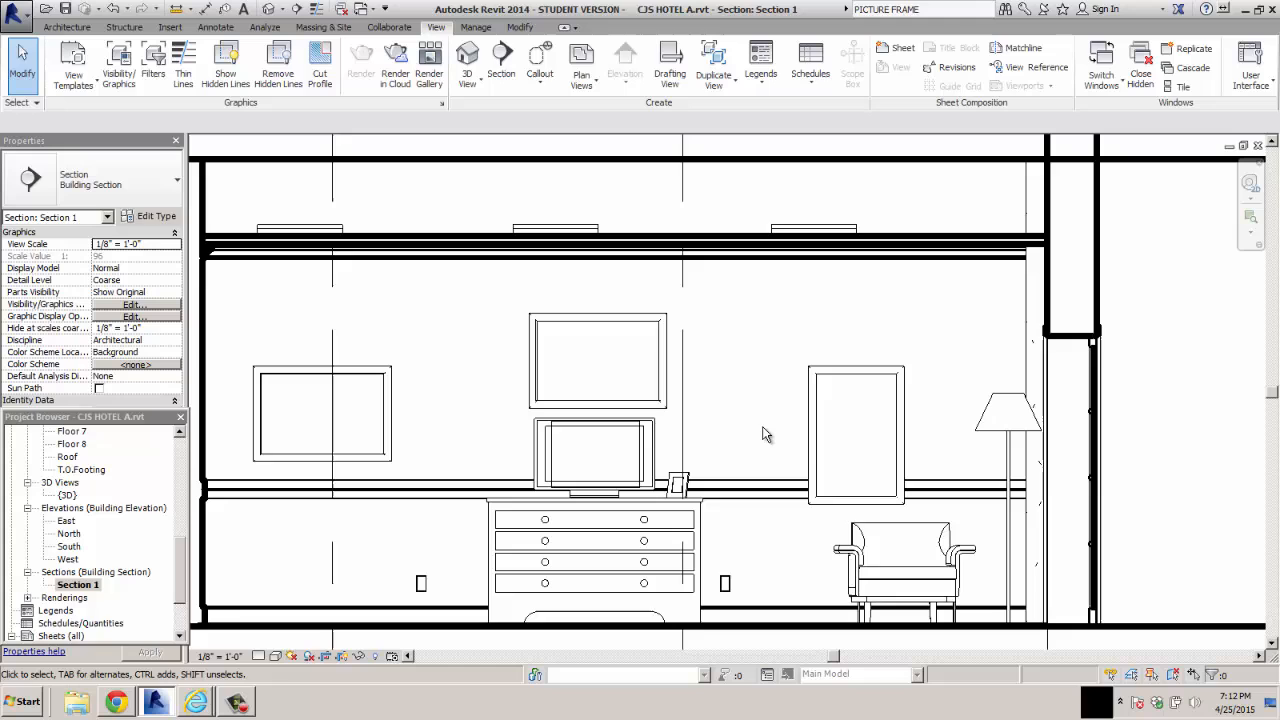
Set the elevation of the picture frame above the armchair to 3' 6"
left_click(860, 375)
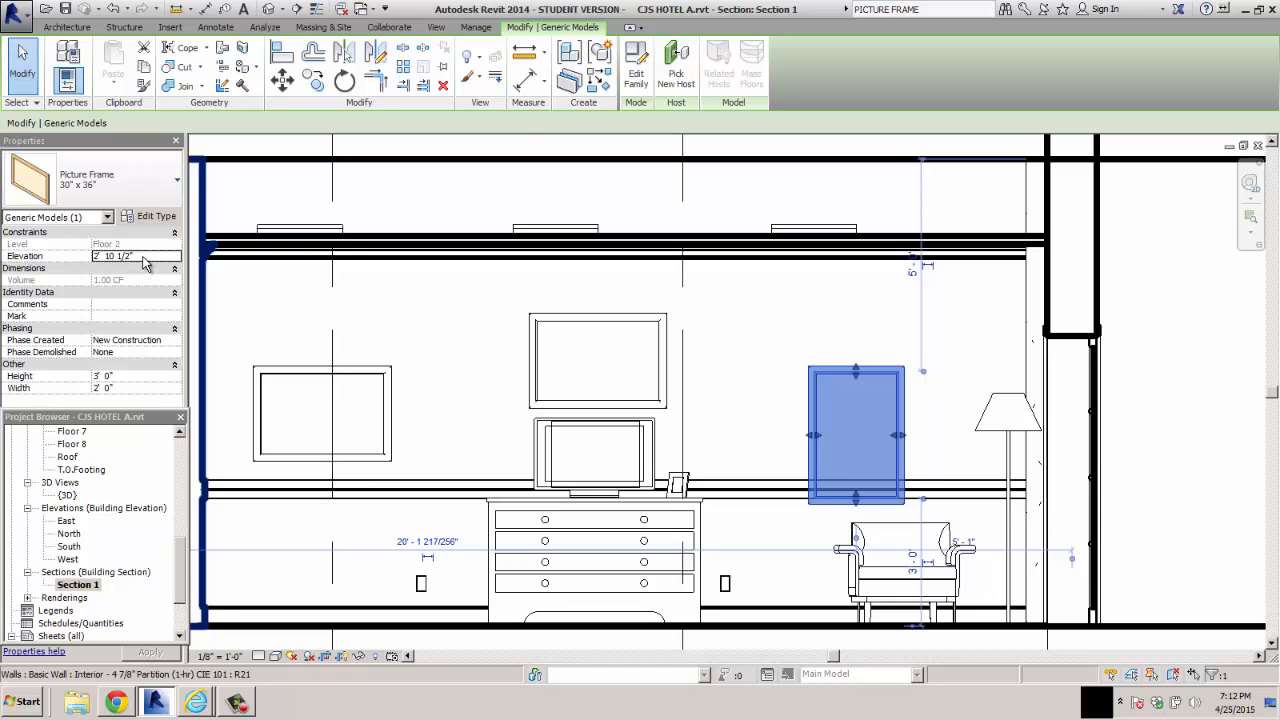
left_click(135, 257)
left_click_drag(135, 256, 50, 257)
type("3")
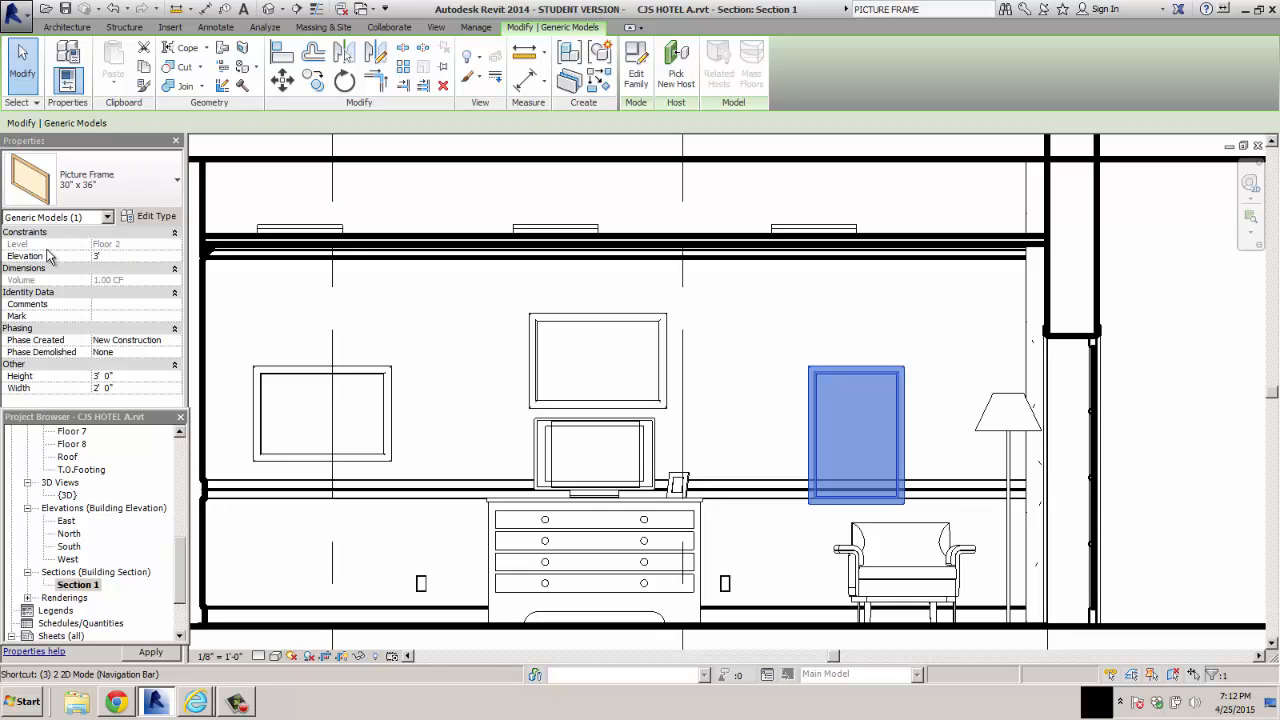
type("' 6")
key("Return")
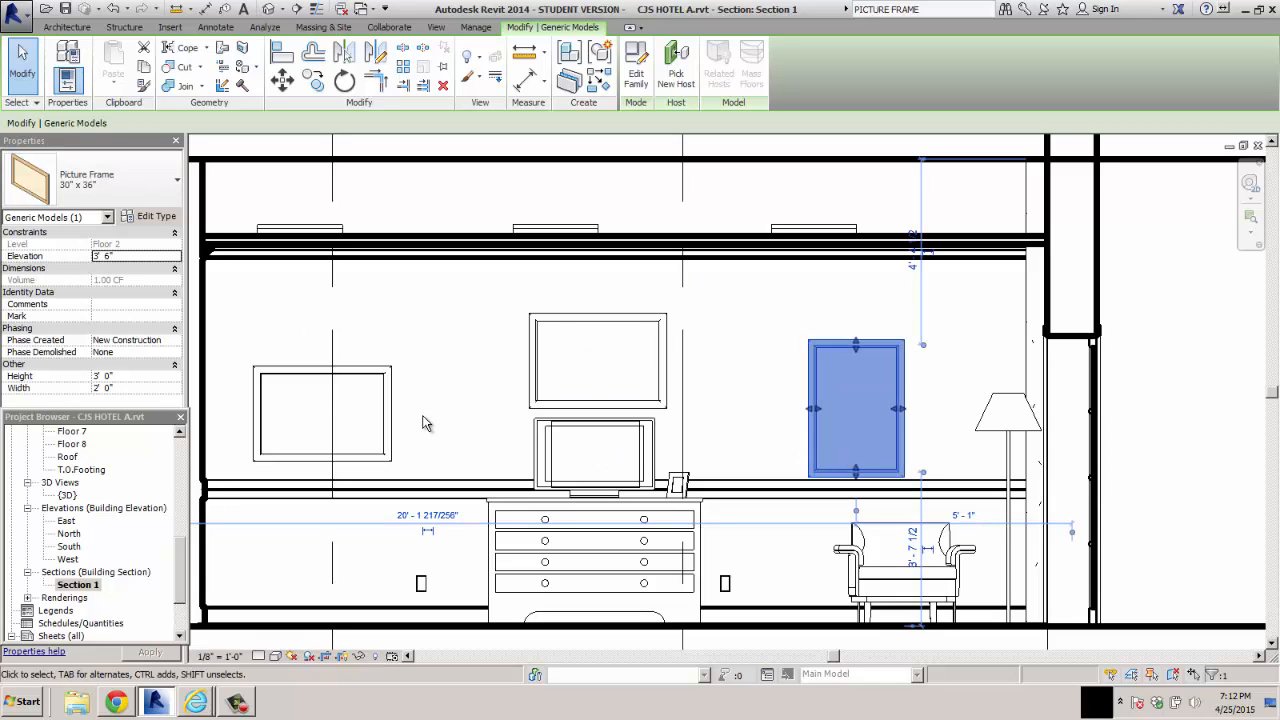
left_click(1170, 452)
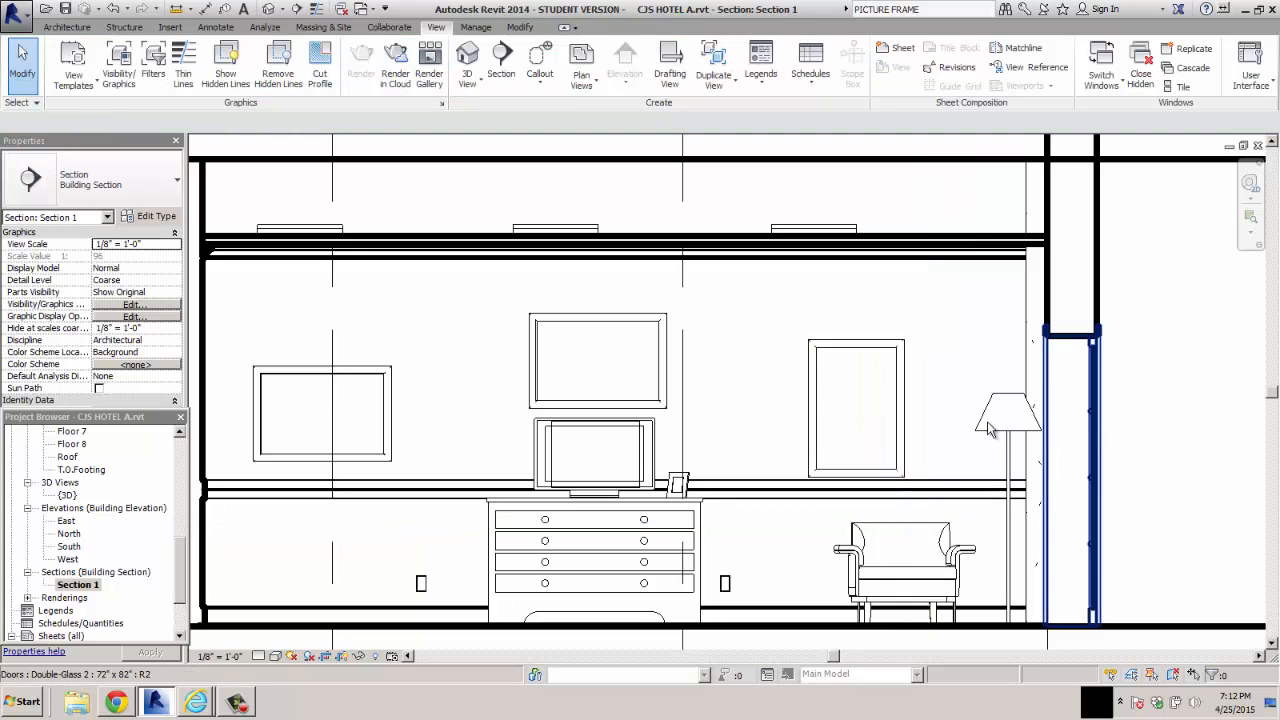
Delete the HOTEL 1 decal that lies over the flat screen TV on the dresser
left_click(600, 456)
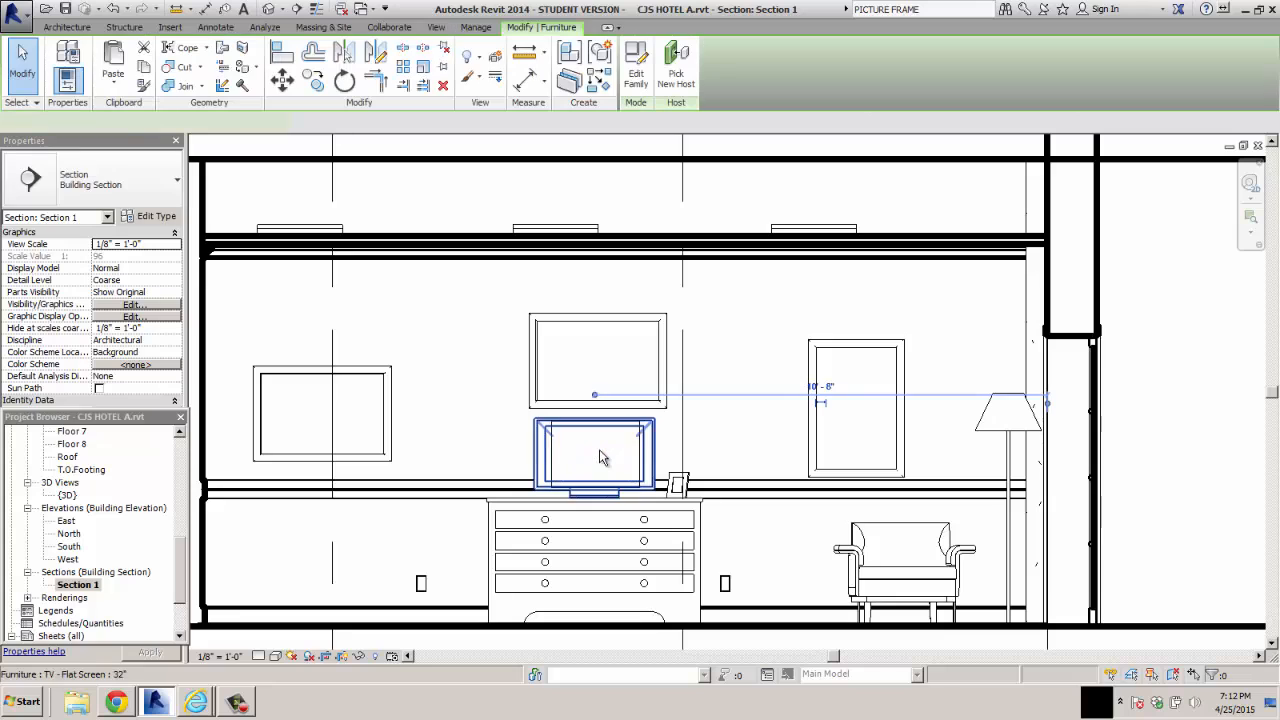
key("Tab")
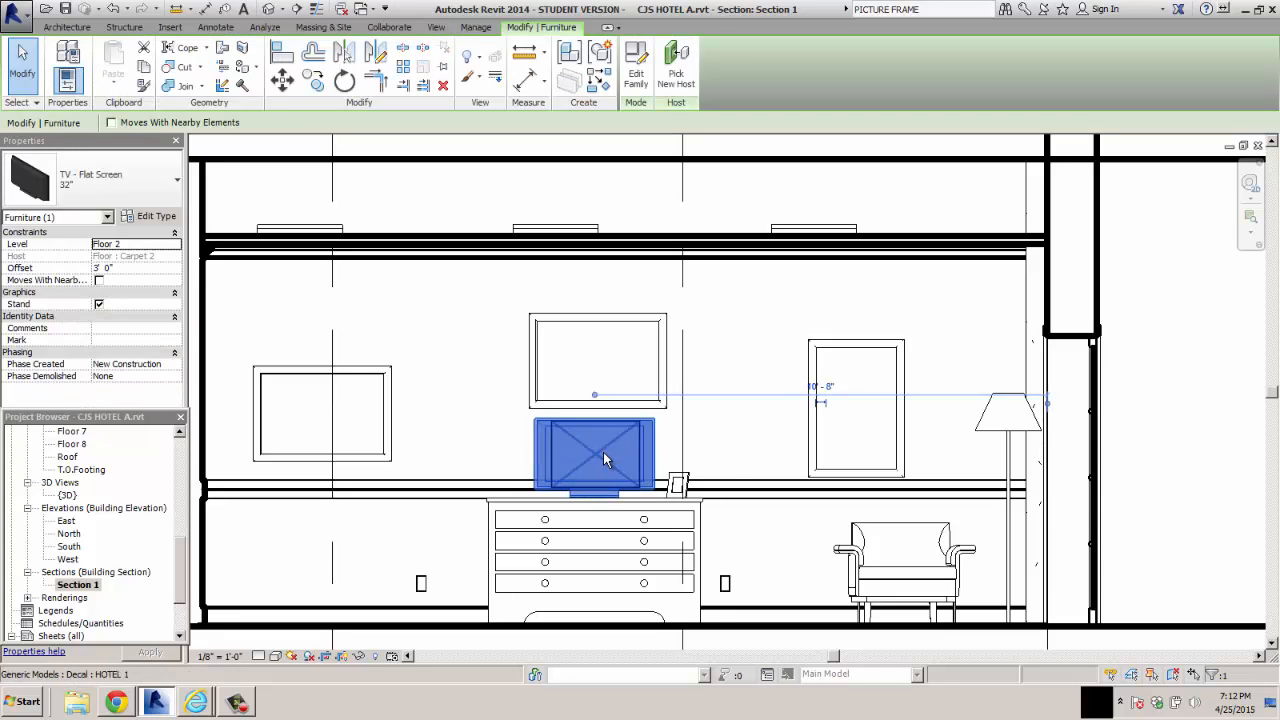
left_click(603, 452)
key("Escape")
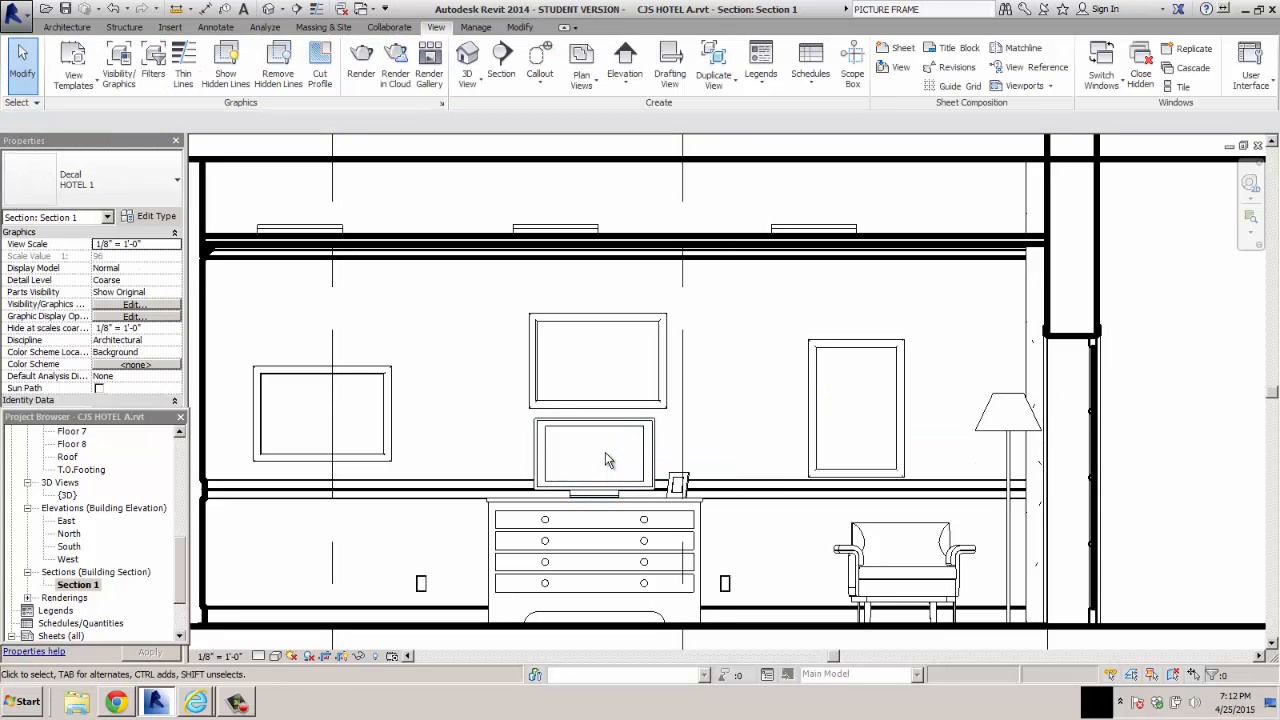
Try the Shaded visual style on the section view and set it to Realistic
left_click(274, 657)
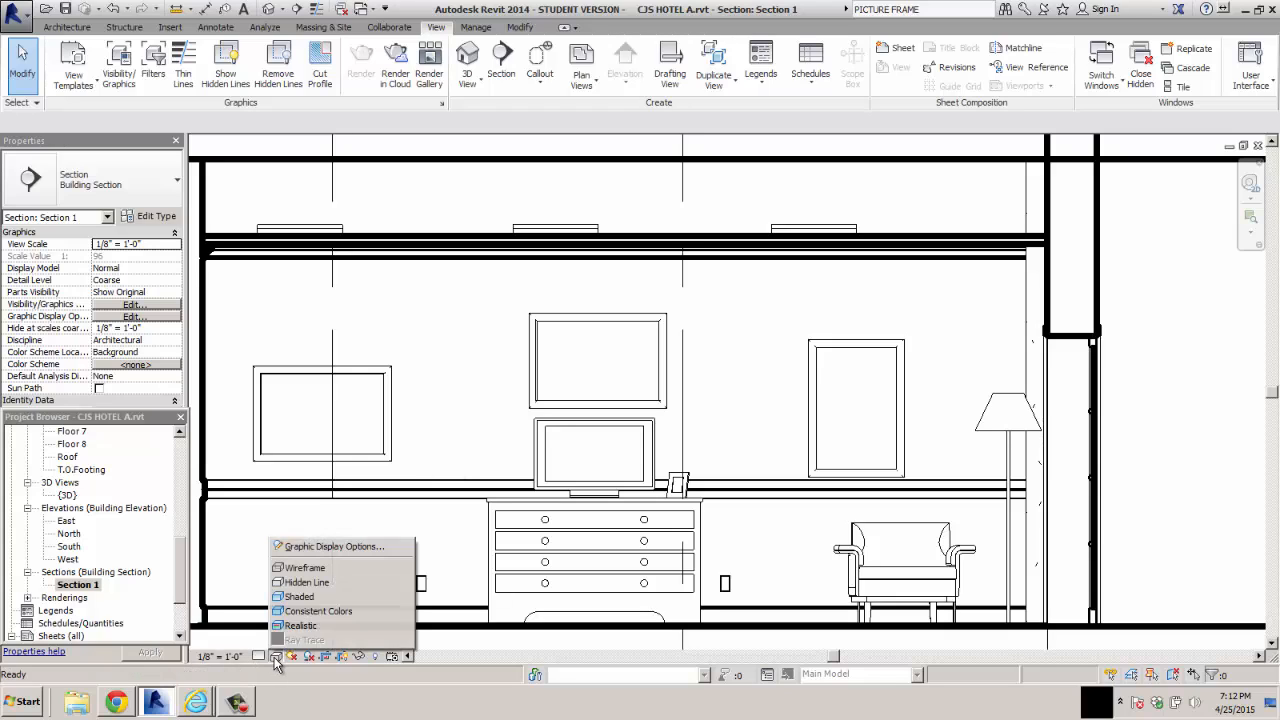
left_click(299, 596)
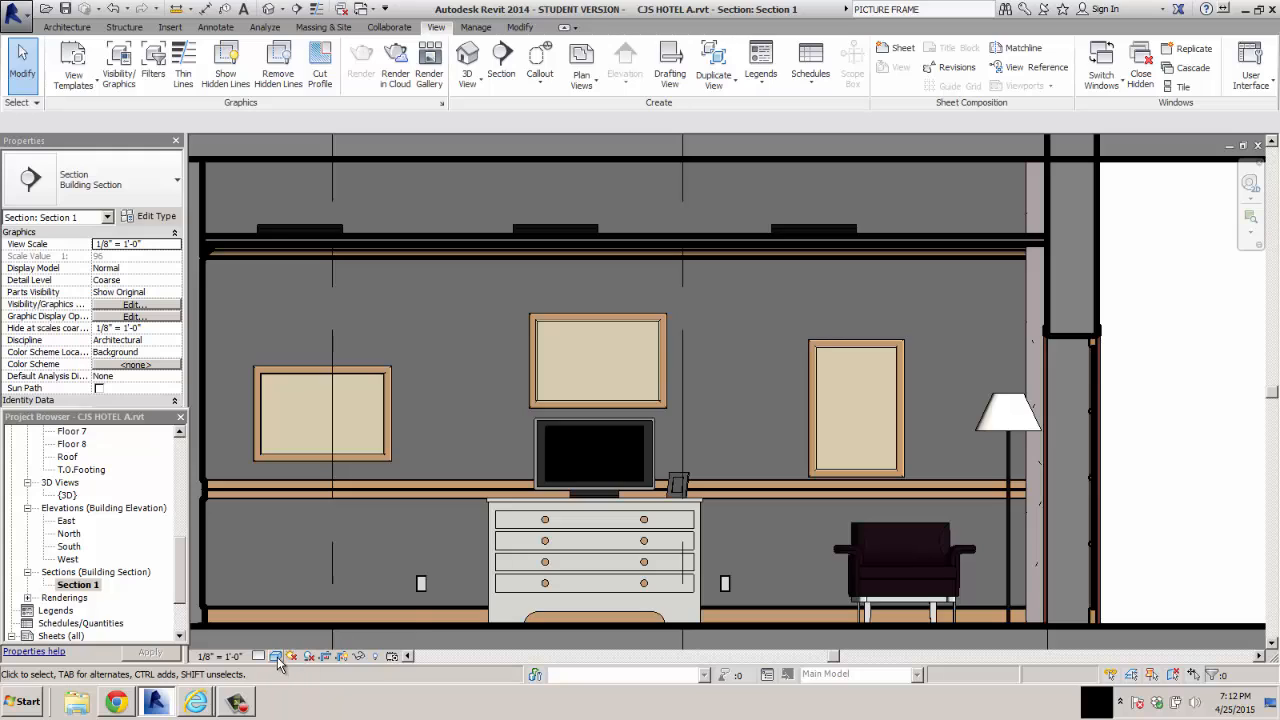
left_click(274, 657)
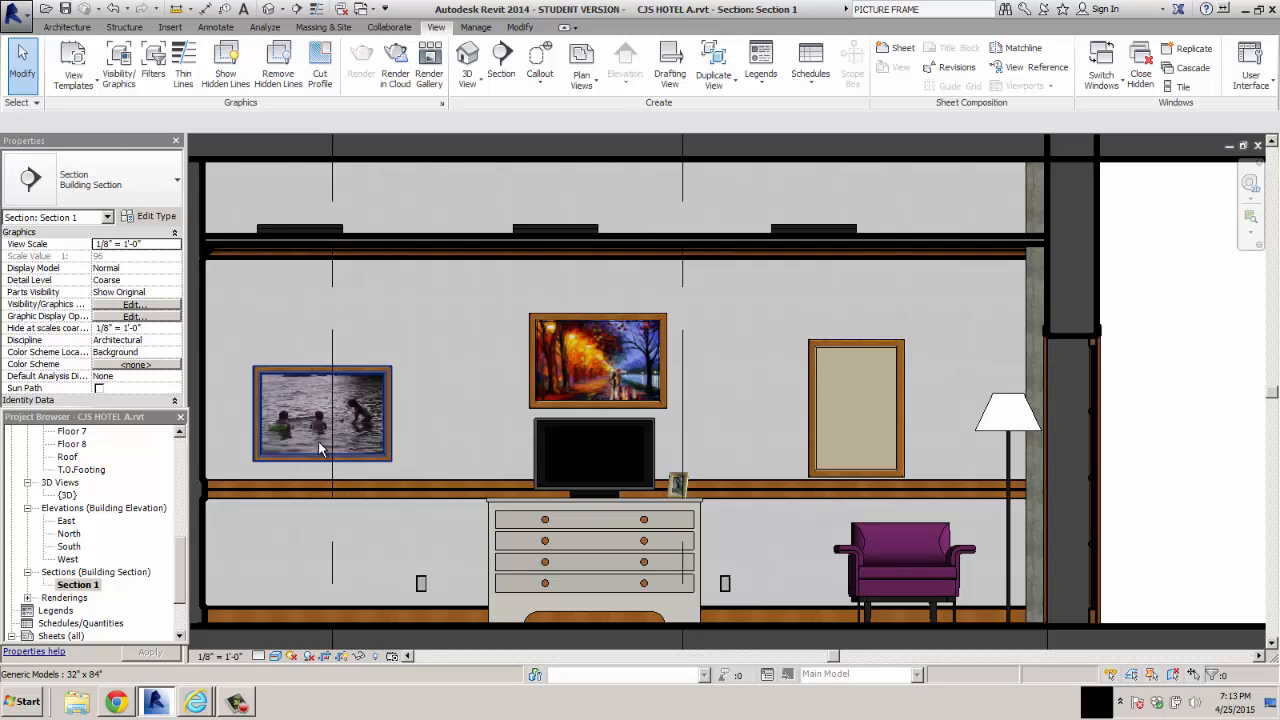
Switch to Chrome, search Google Images for artwork, and narrow the results to paintings
left_click(117, 702)
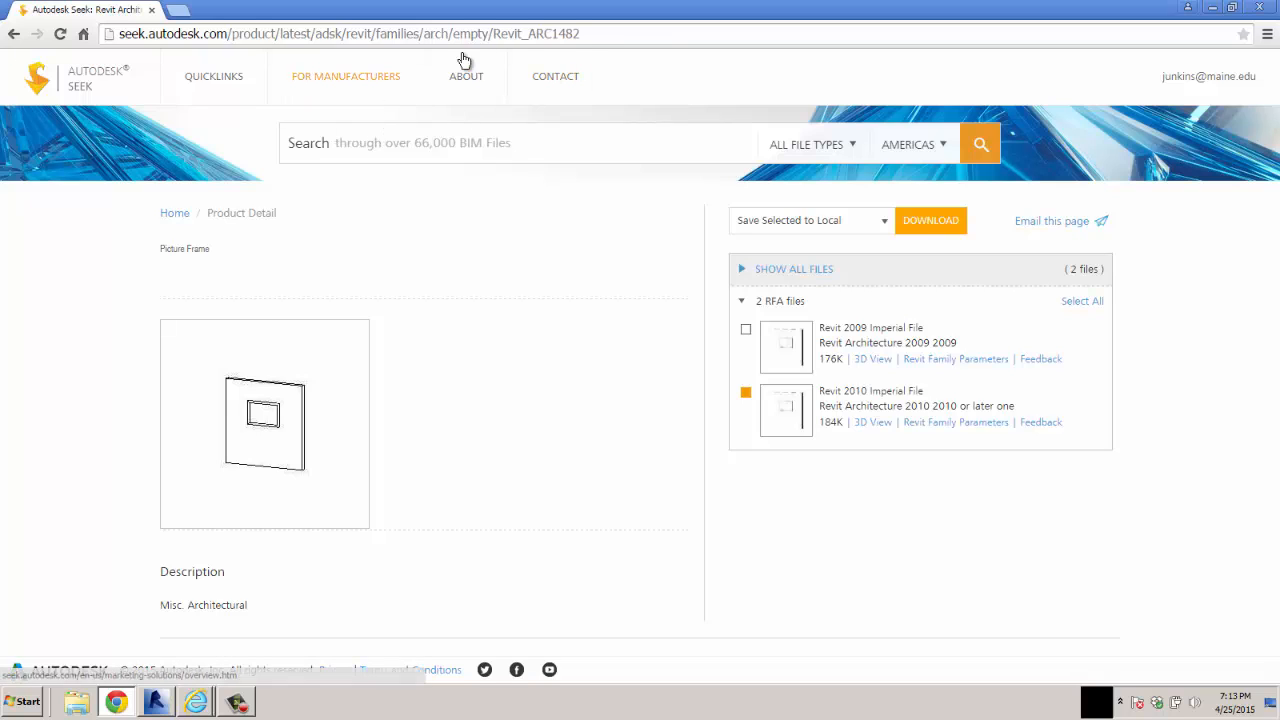
left_click(595, 35)
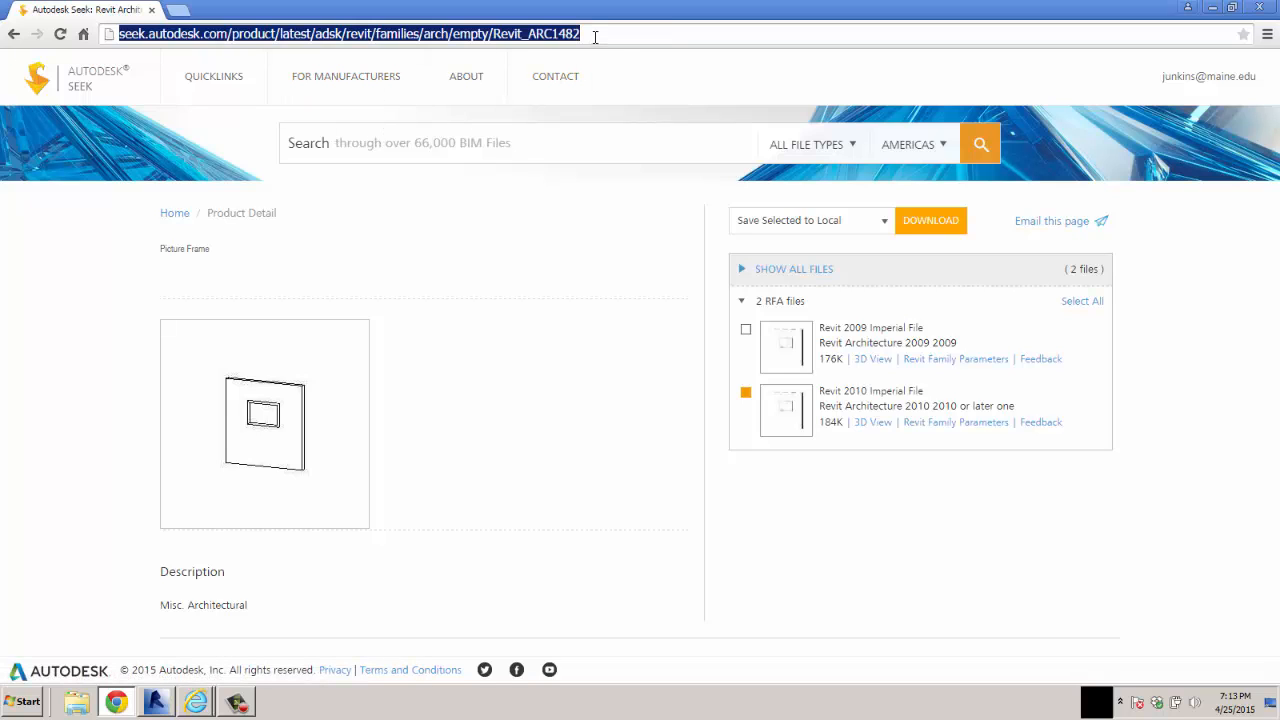
type("ARTWORK")
key("Return")
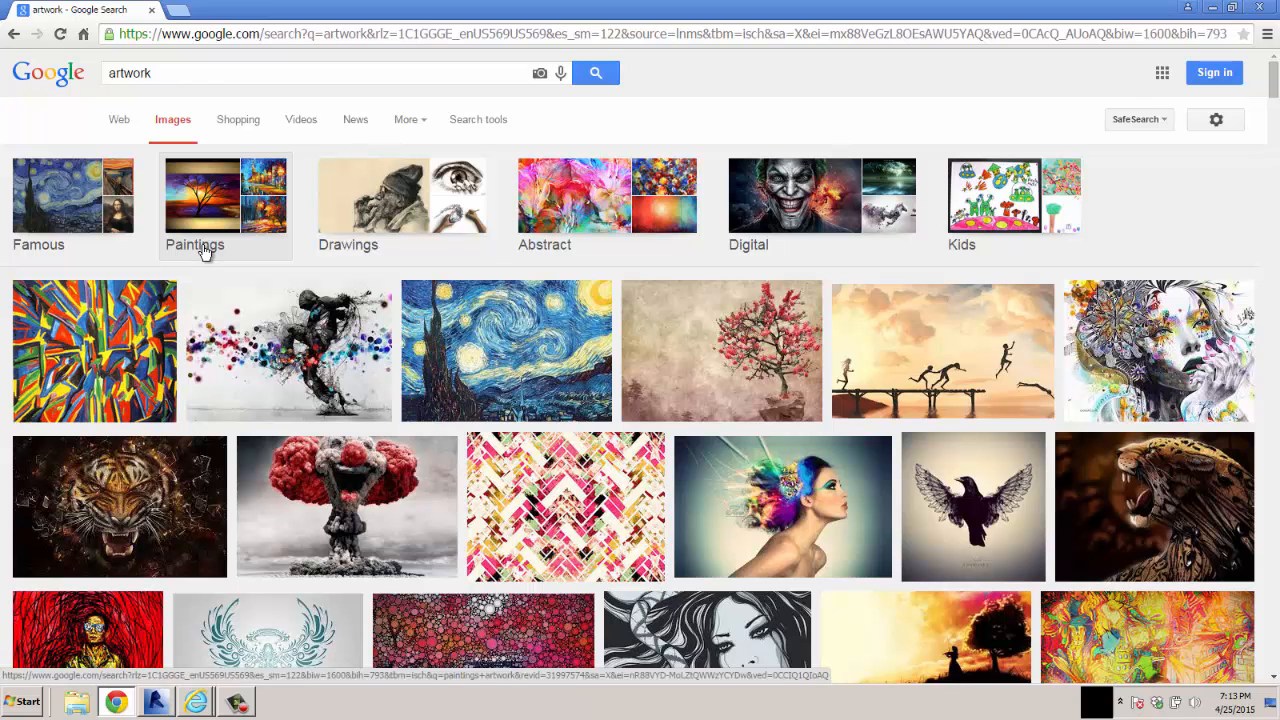
left_click(203, 248)
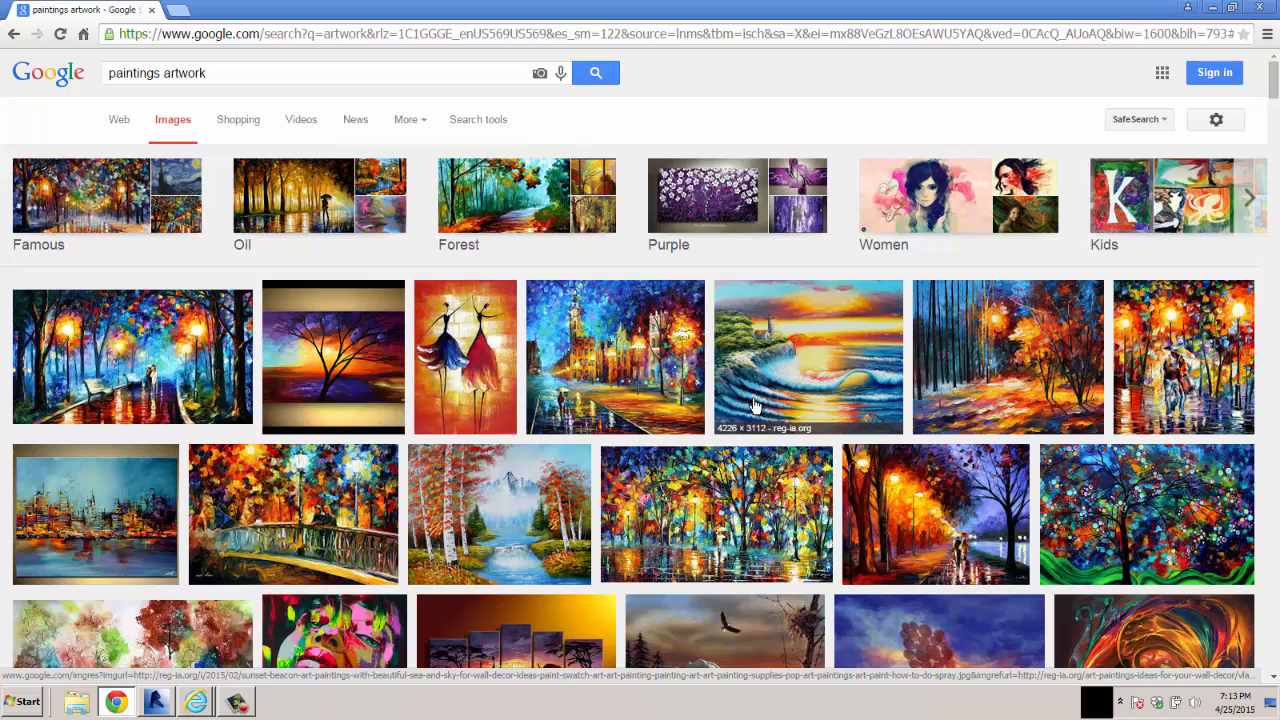
Browse the painting results, view the fantasy flute player painting at full size, and return to the results
scroll(755, 404, "down", 2)
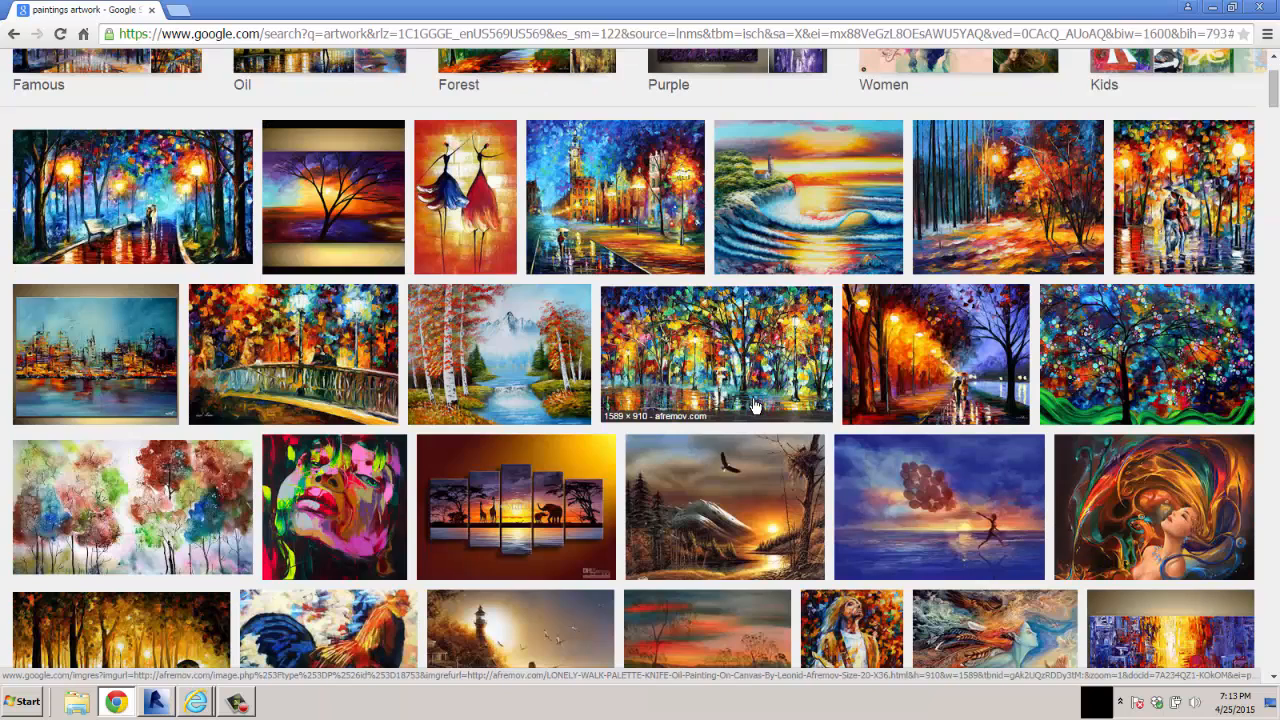
scroll(962, 395, "up", 2)
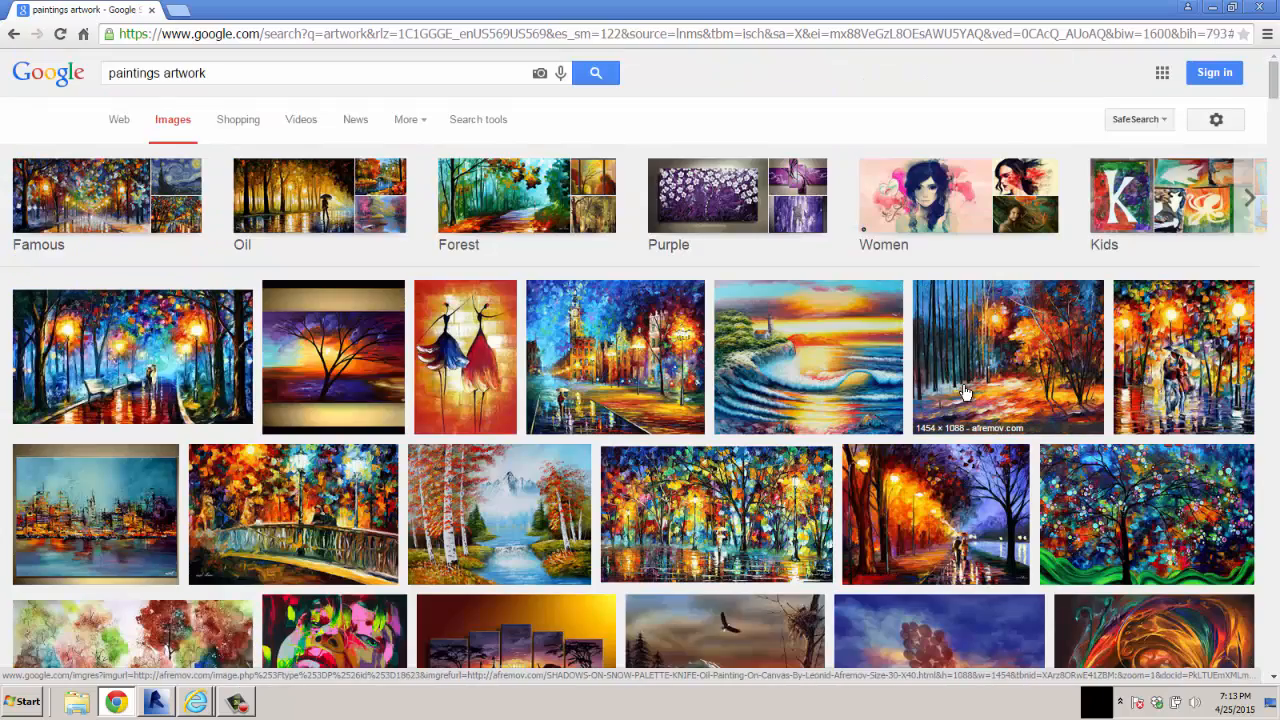
scroll(965, 392, "down", 4)
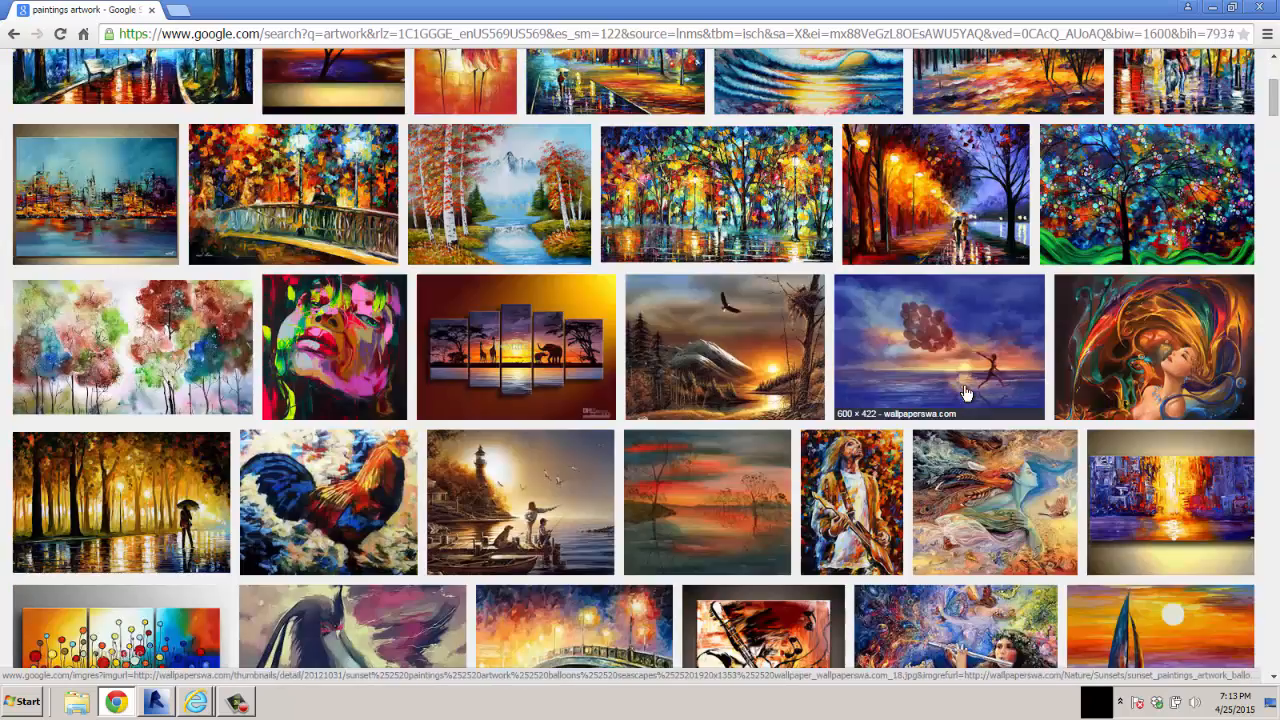
scroll(965, 392, "down", 2)
scroll(965, 392, "down", 2)
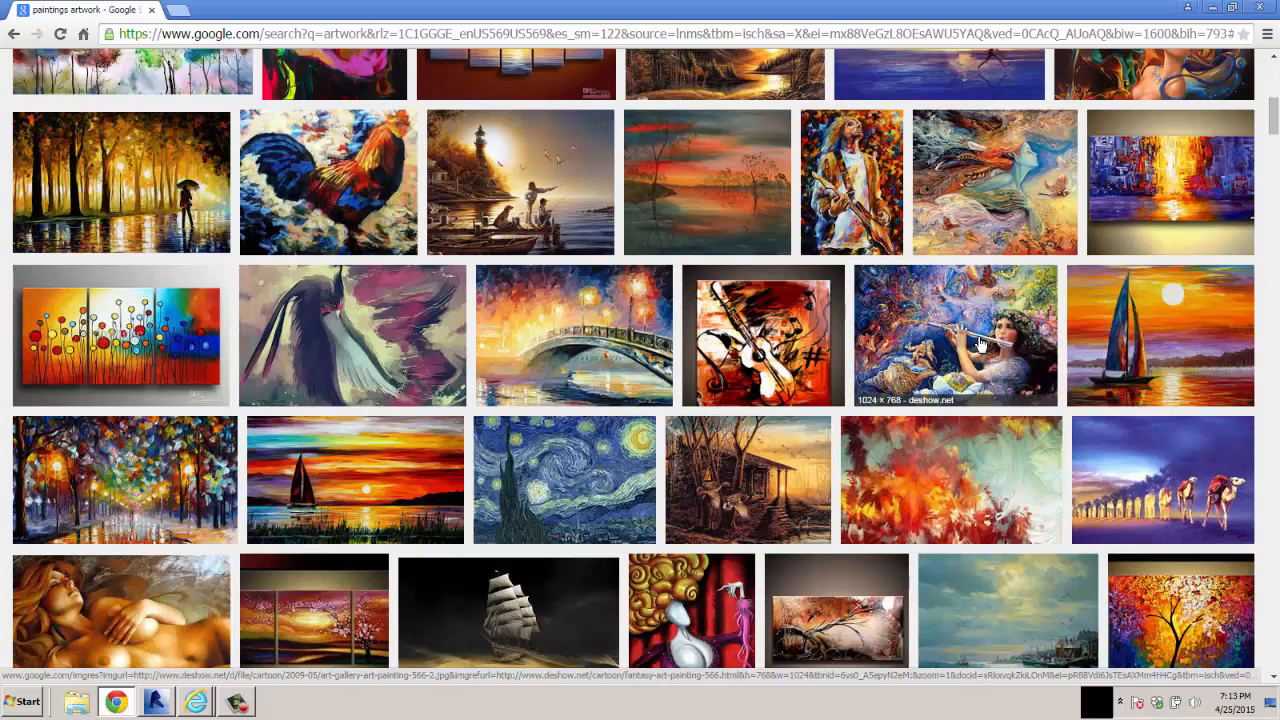
left_click(980, 343)
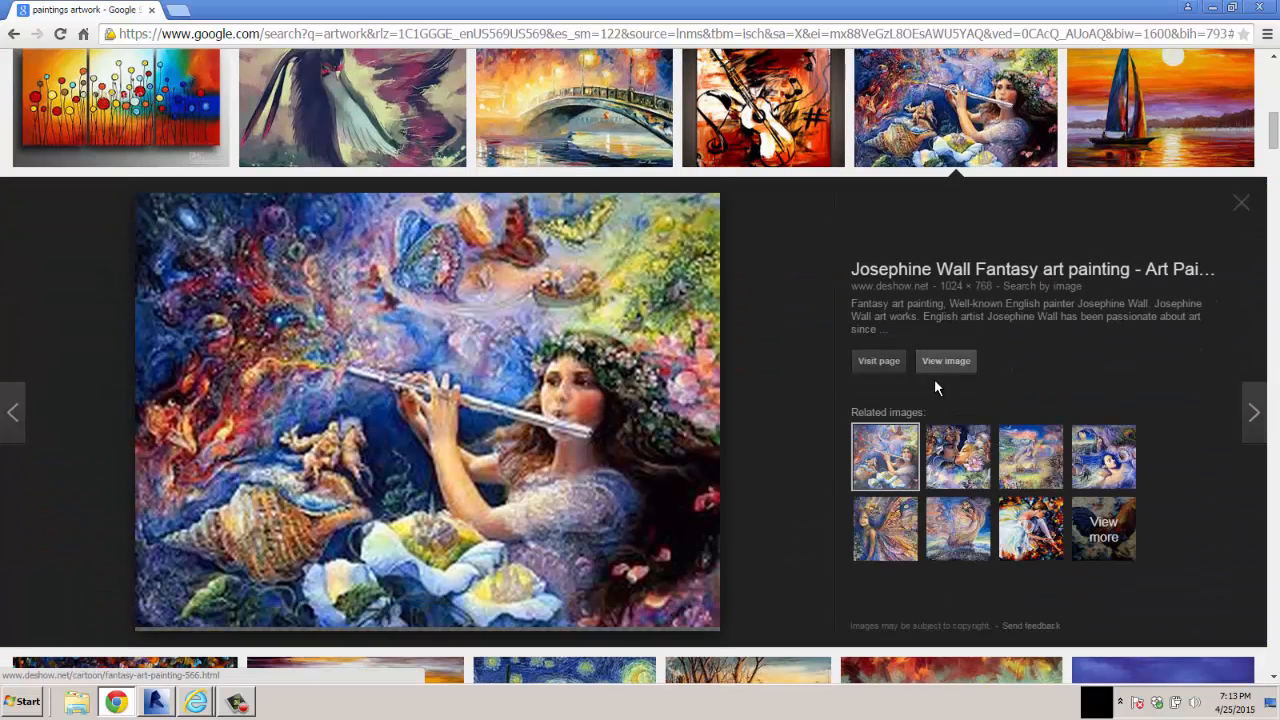
left_click(942, 363)
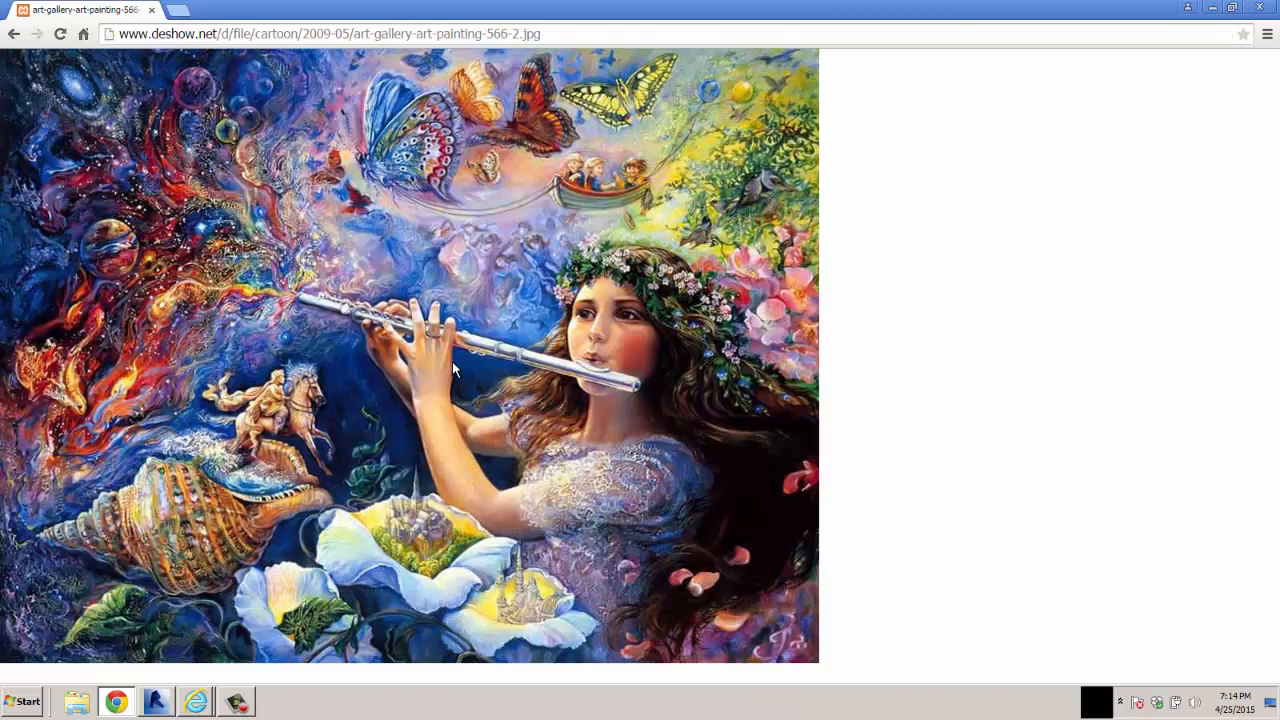
left_click(13, 34)
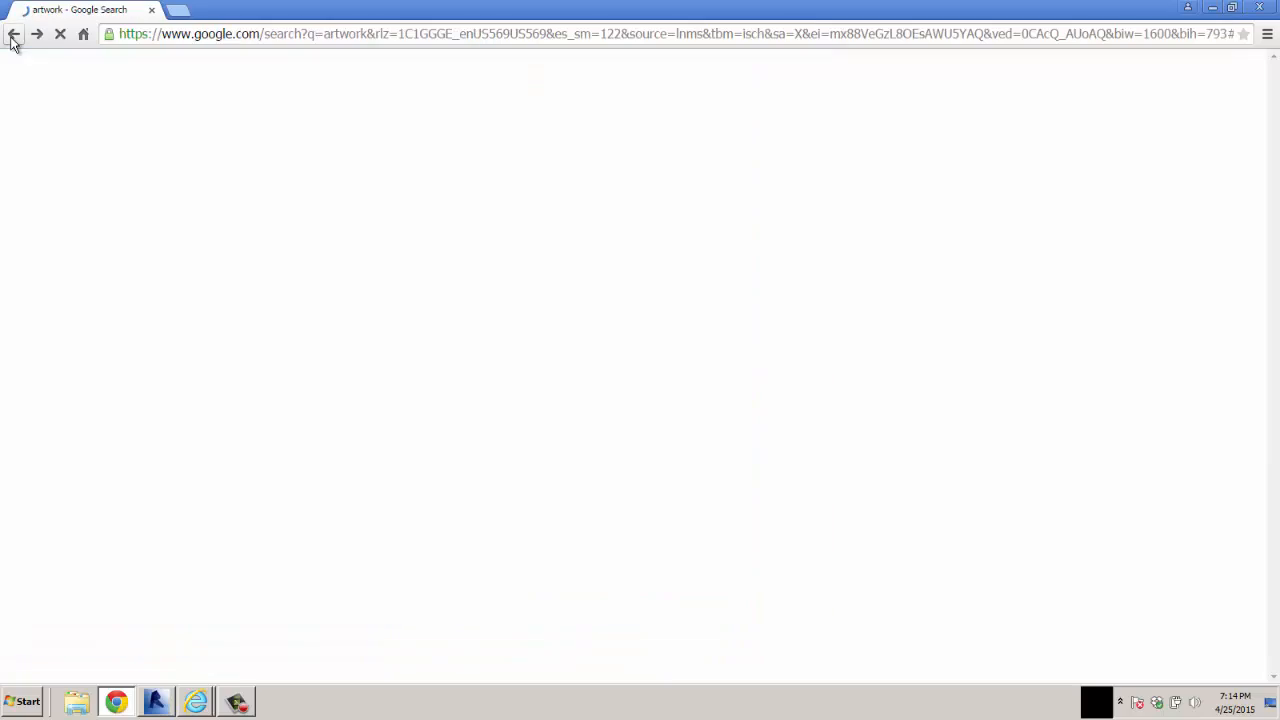
Find the farm painting with the log house, windmill and horses in the results and open its full-size image
scroll(495, 358, "down", 3)
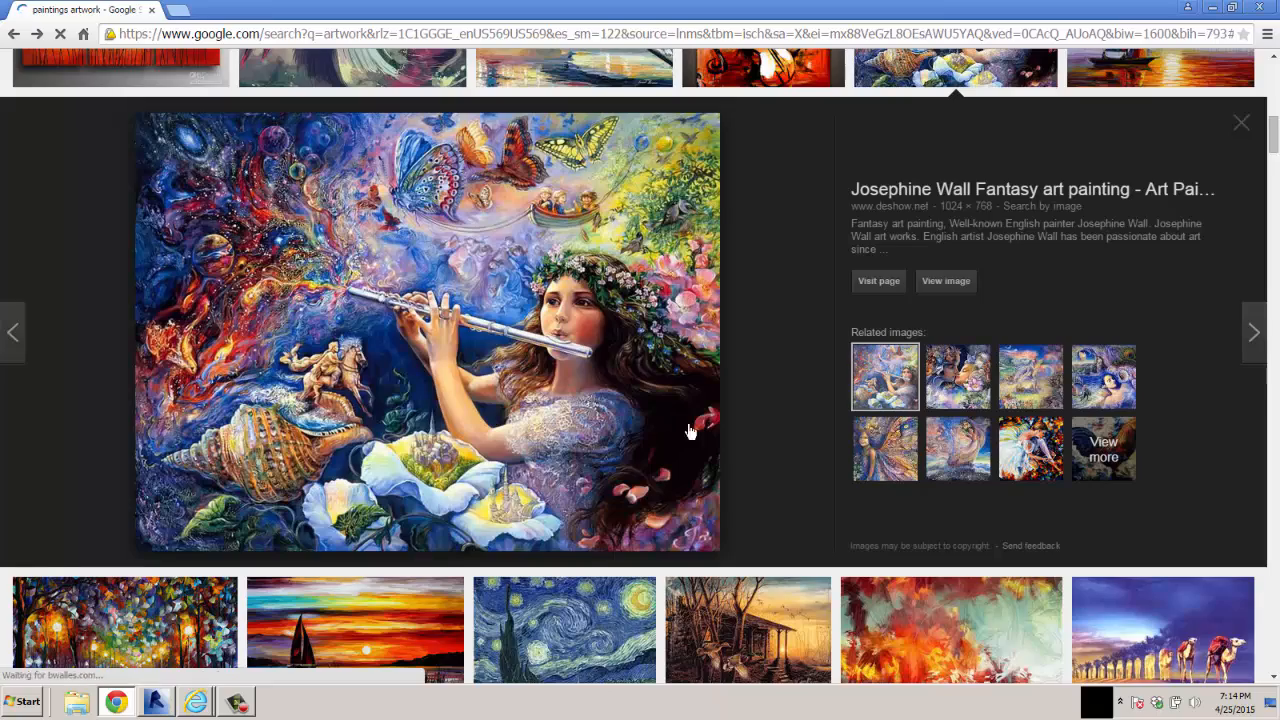
scroll(753, 432, "down", 4)
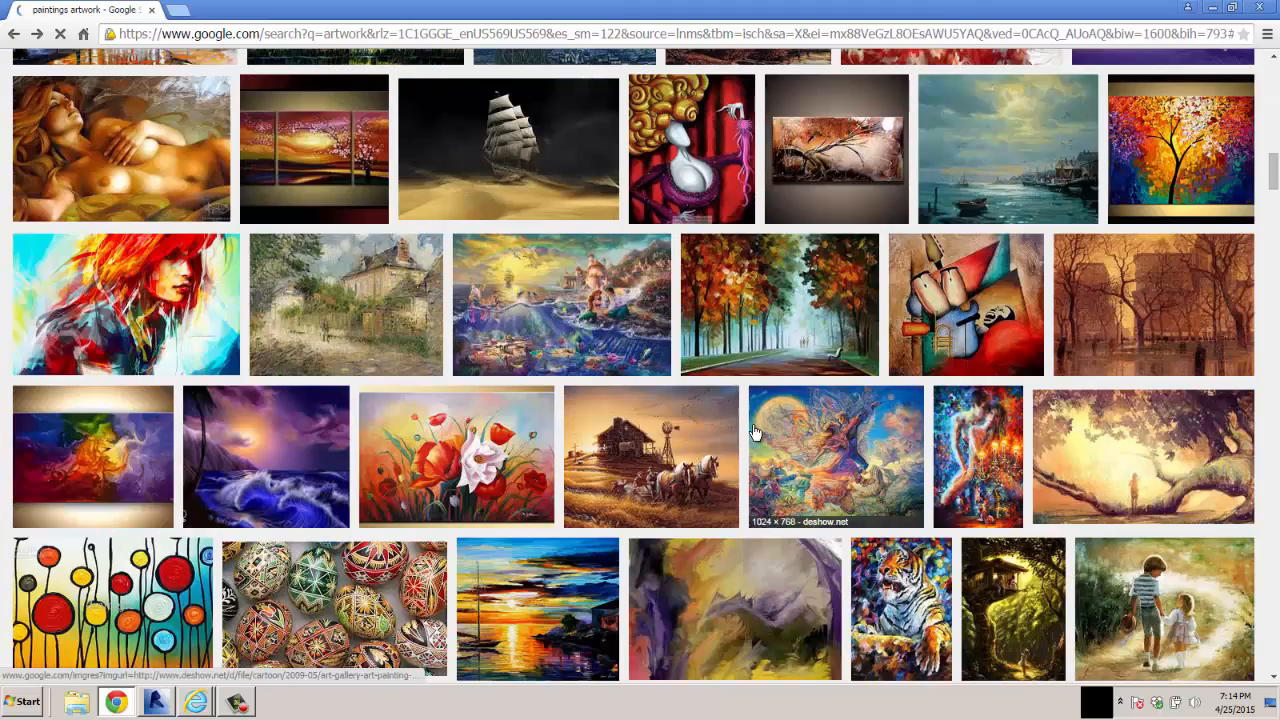
left_click(660, 480)
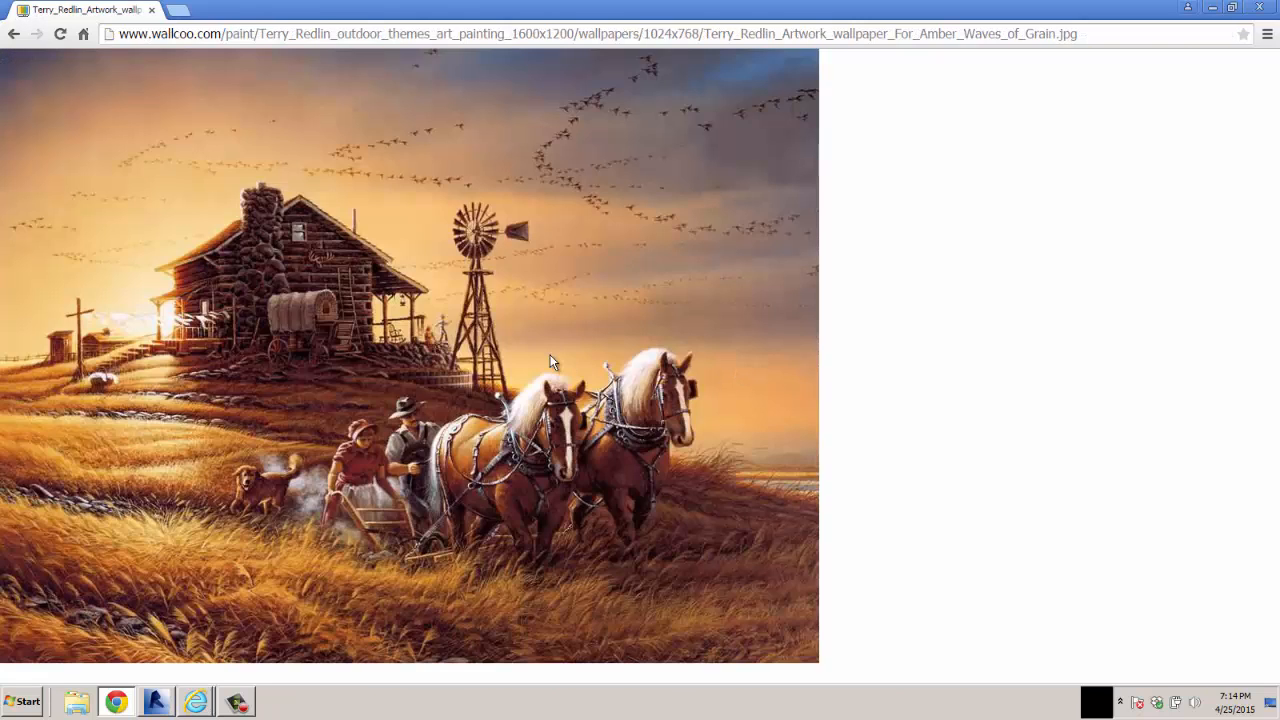
Save the farm painting as FARM SCENE.jpg in the artwork folder of the US Imperial library
right_click(551, 362)
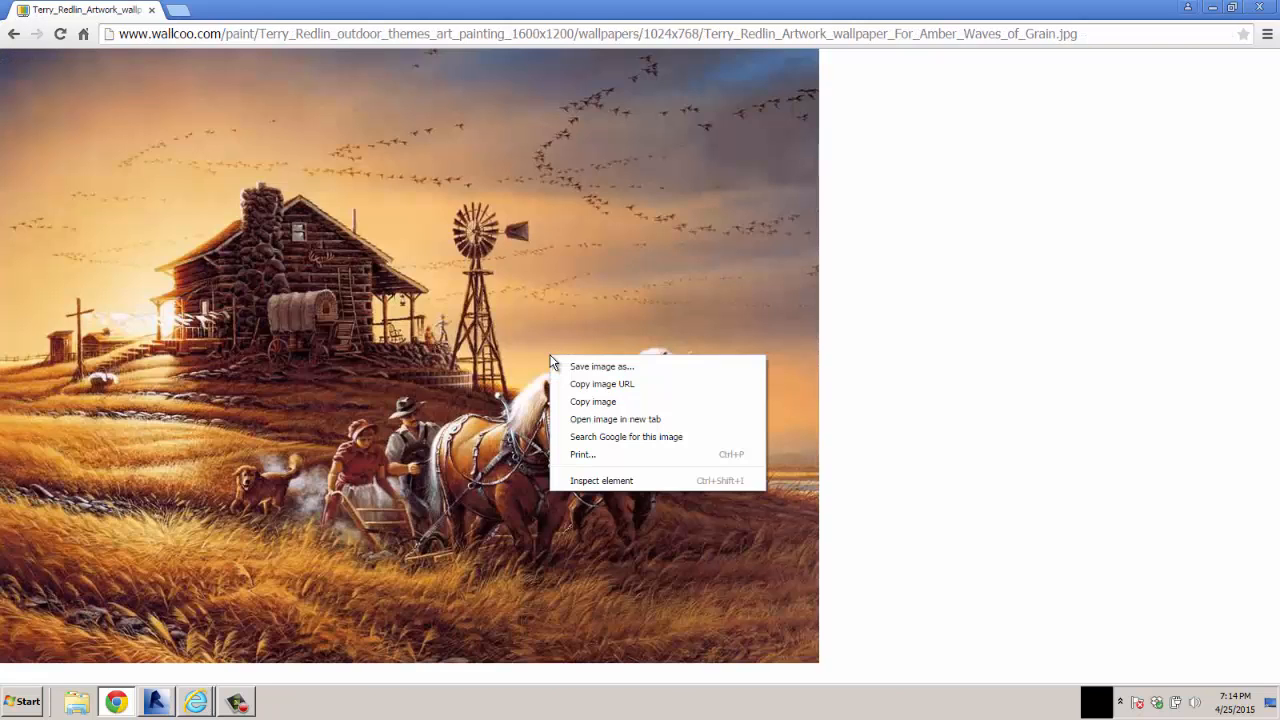
left_click(598, 367)
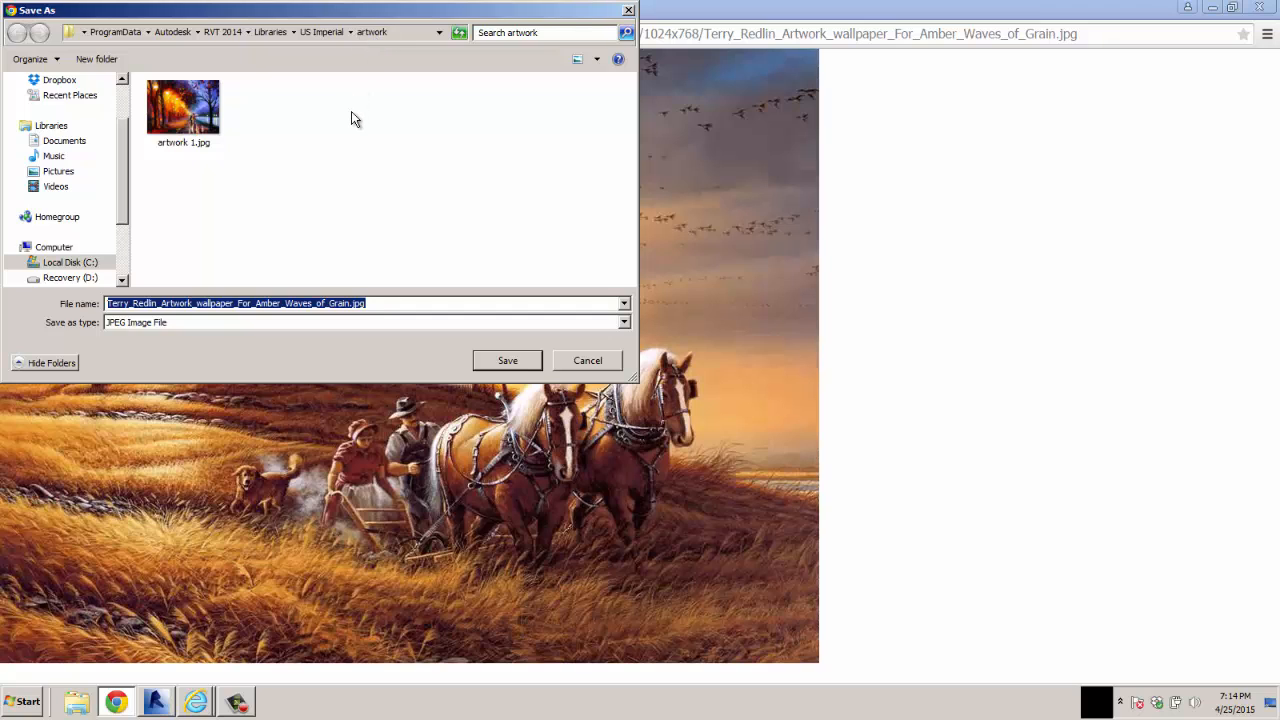
left_click(350, 303)
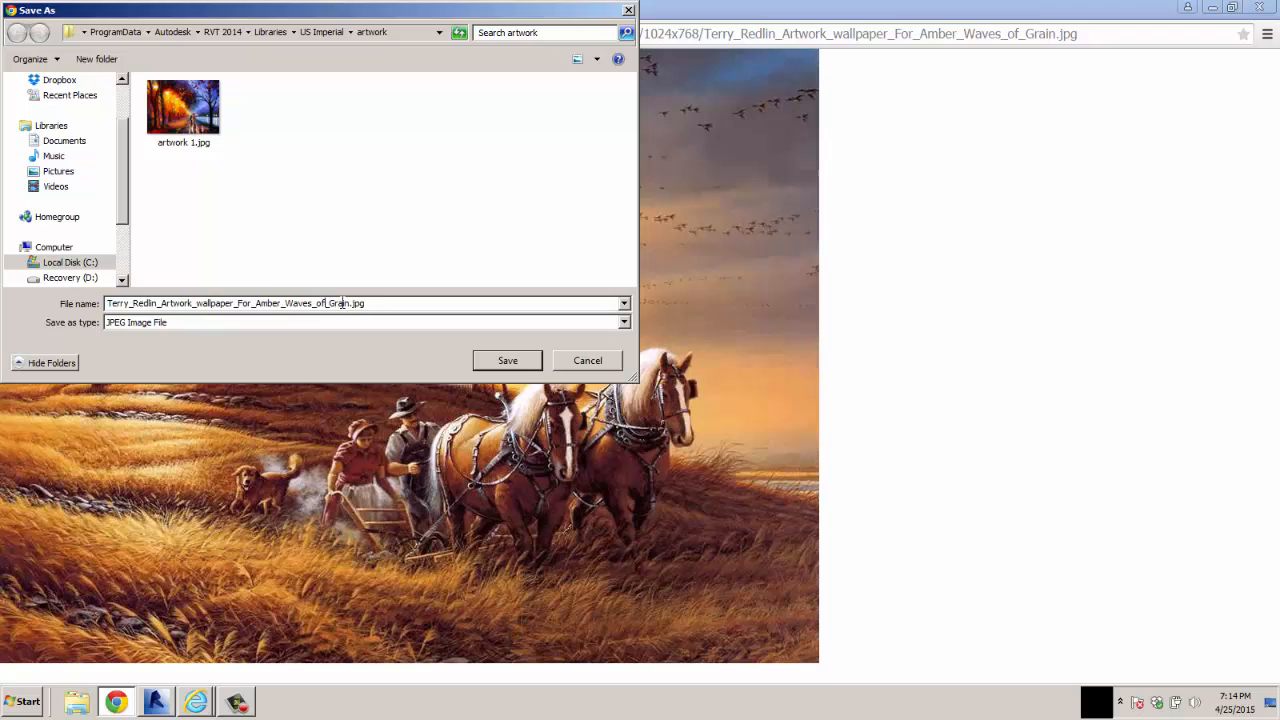
left_click_drag(350, 303, 34, 305)
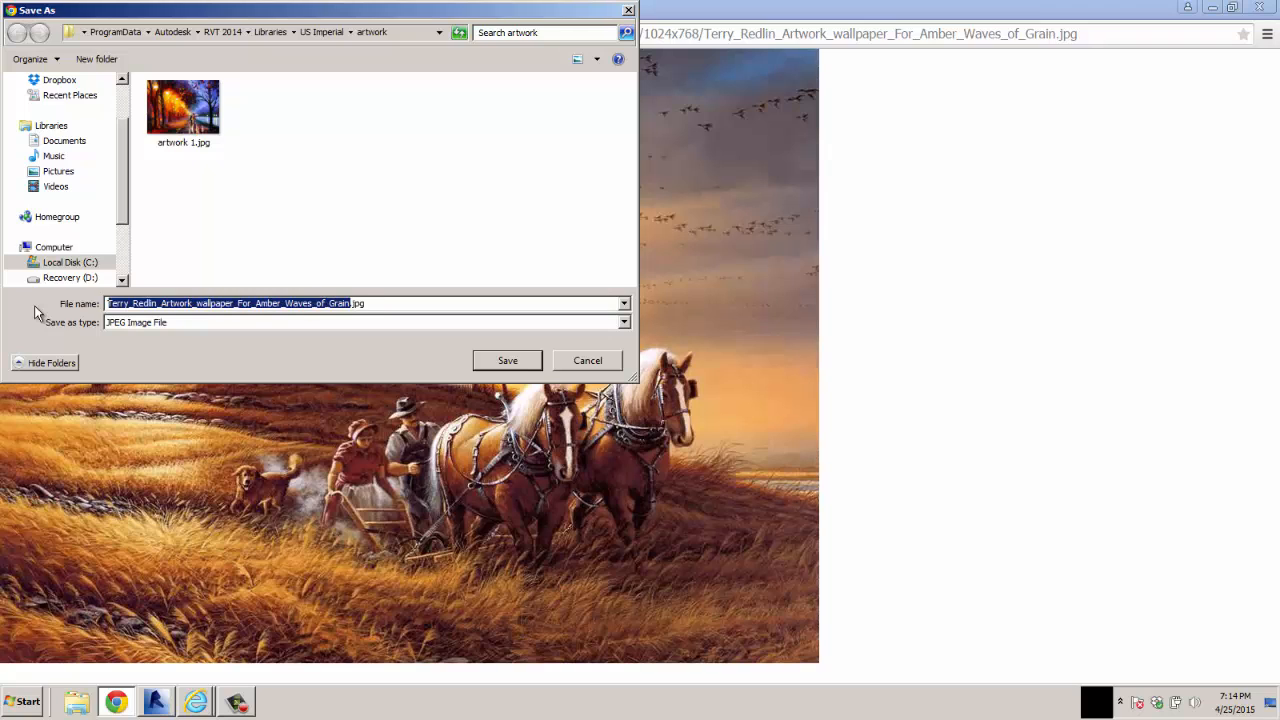
type("FAR")
type("M SCEN")
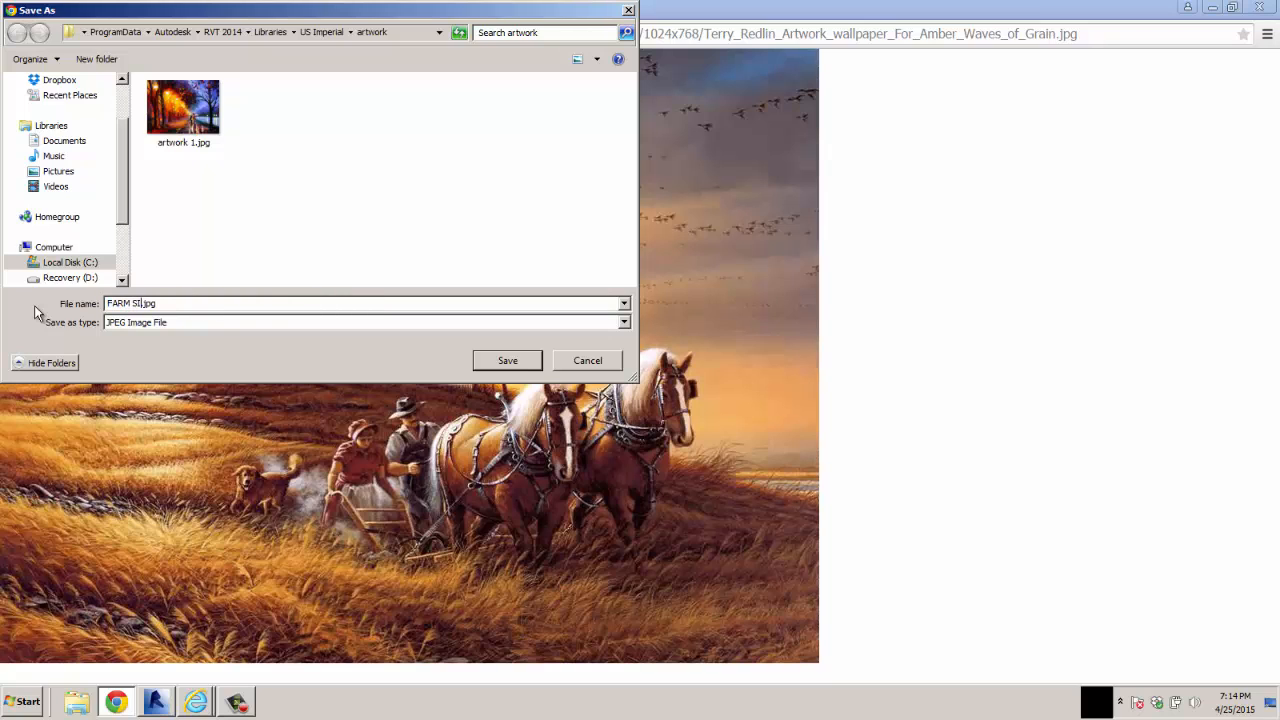
type("E")
key("Return")
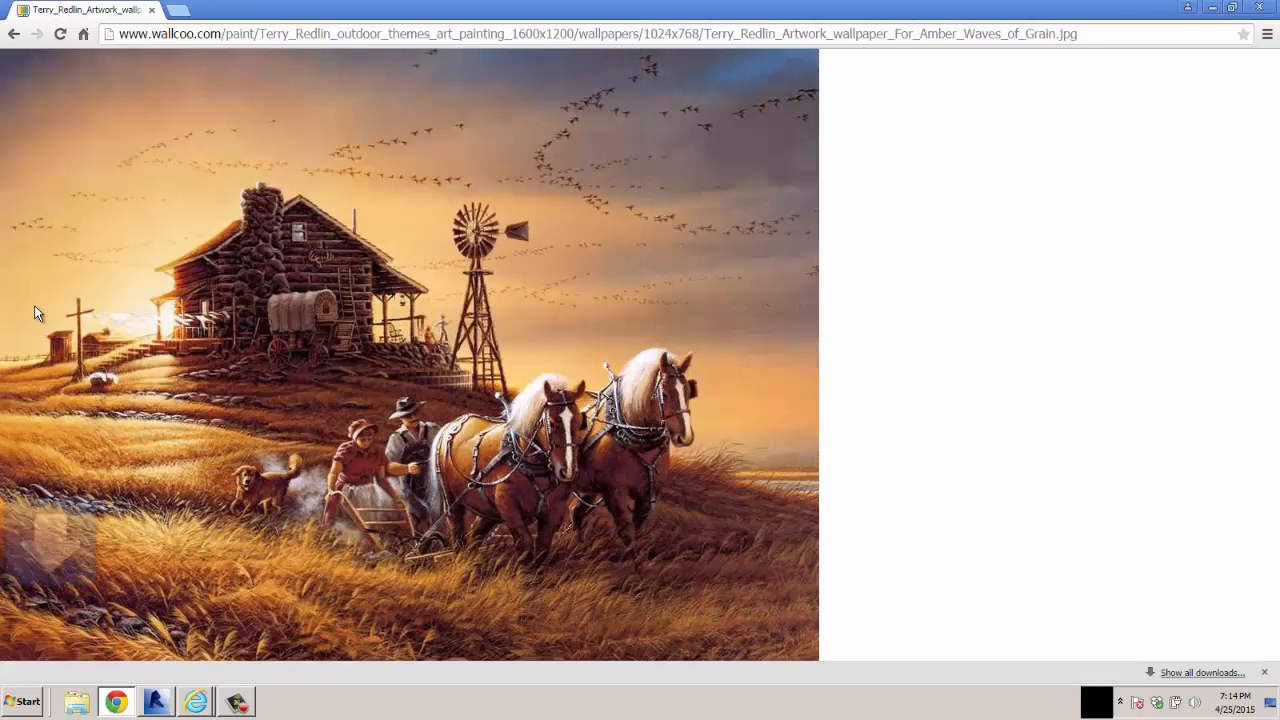
Return to the painting results, find the snowy mountain painting with two horses by a river, and open its full-size image
left_click(14, 34)
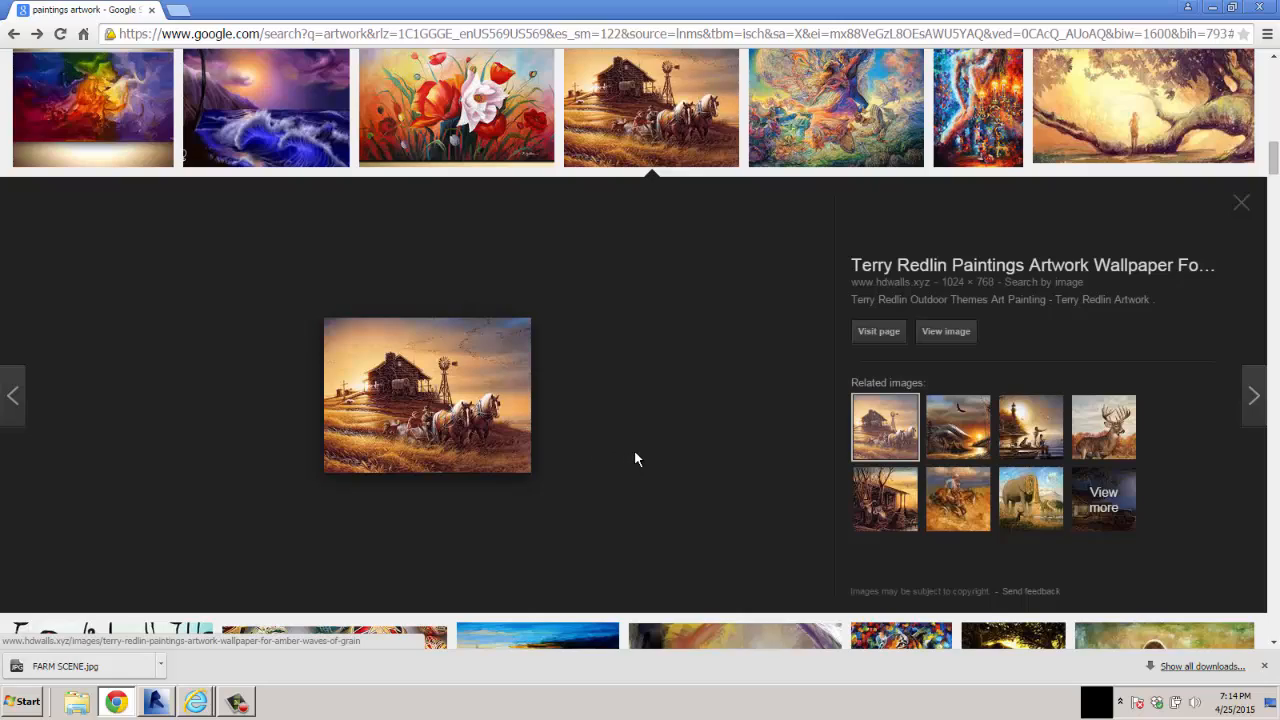
scroll(634, 458, "down", 9)
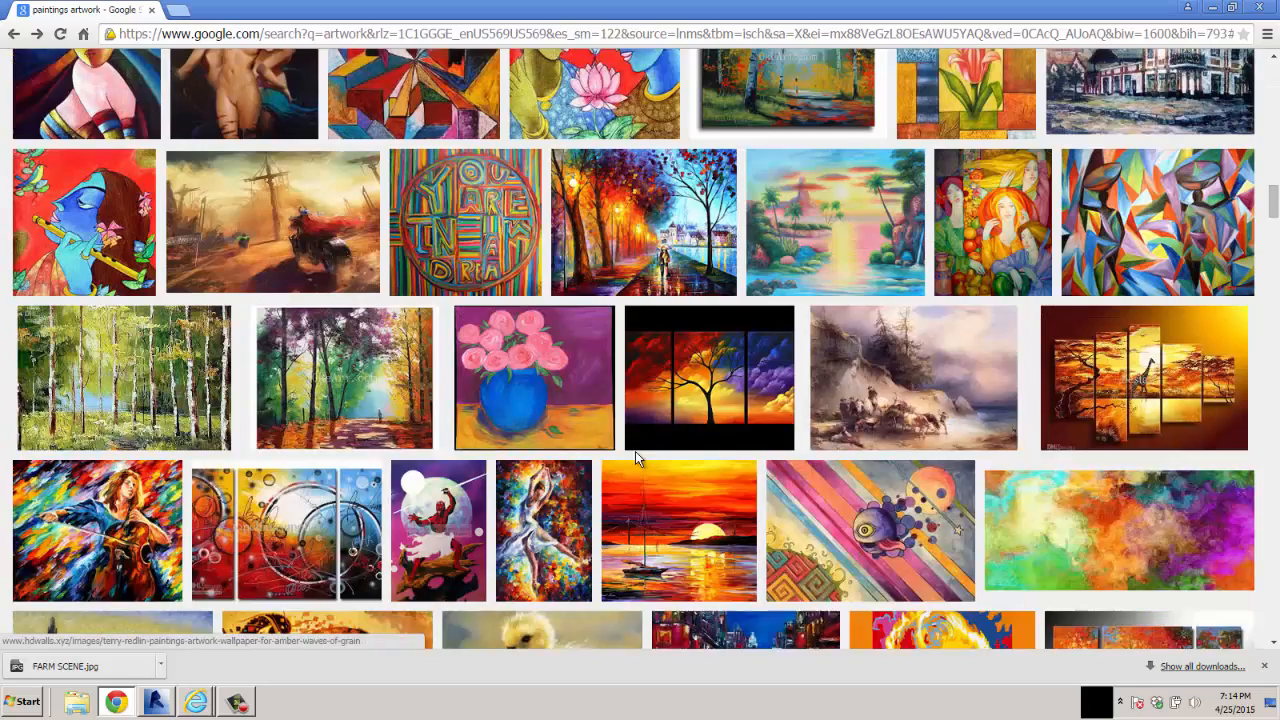
scroll(635, 451, "down", 3)
scroll(635, 451, "down", 2)
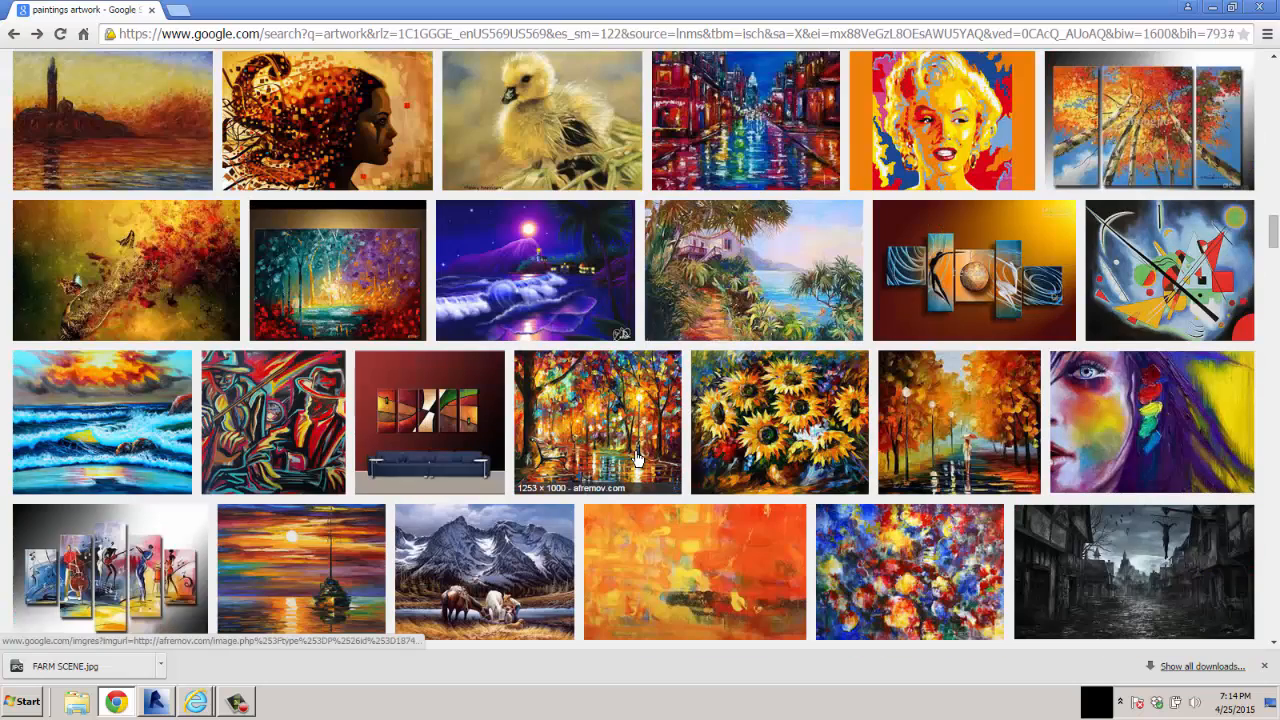
scroll(636, 458, "down", 3)
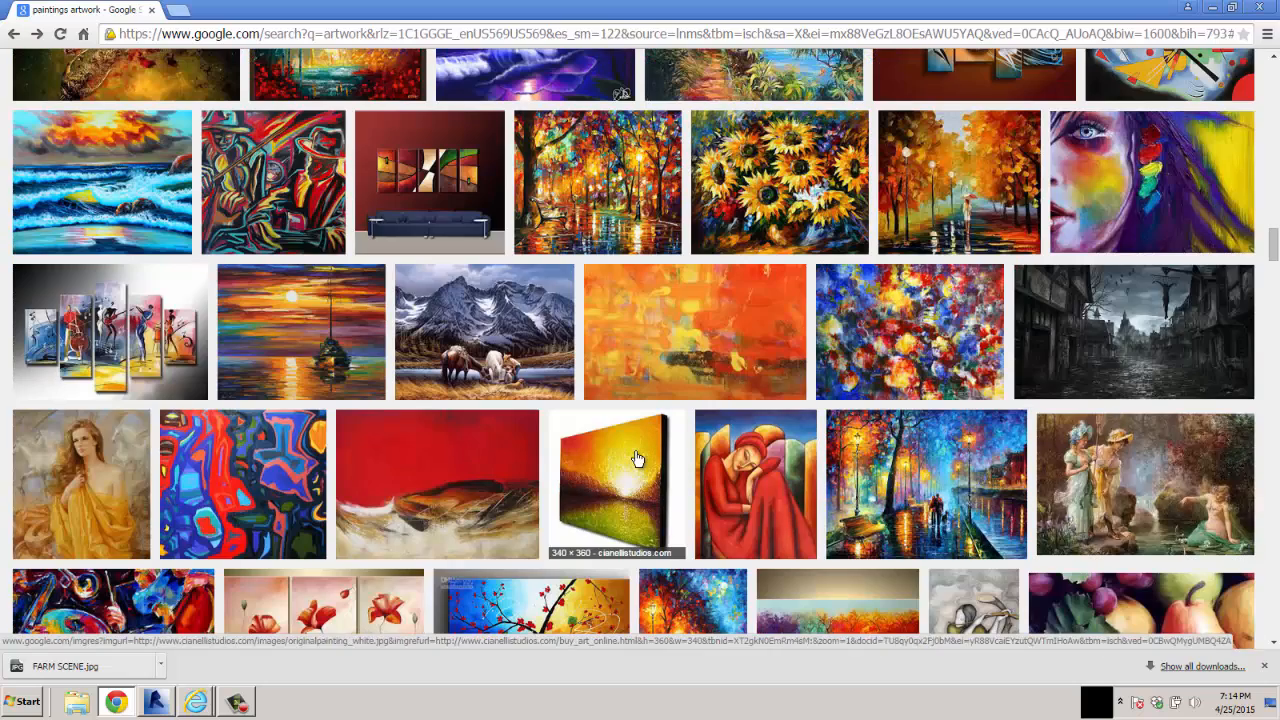
scroll(637, 458, "down", 2)
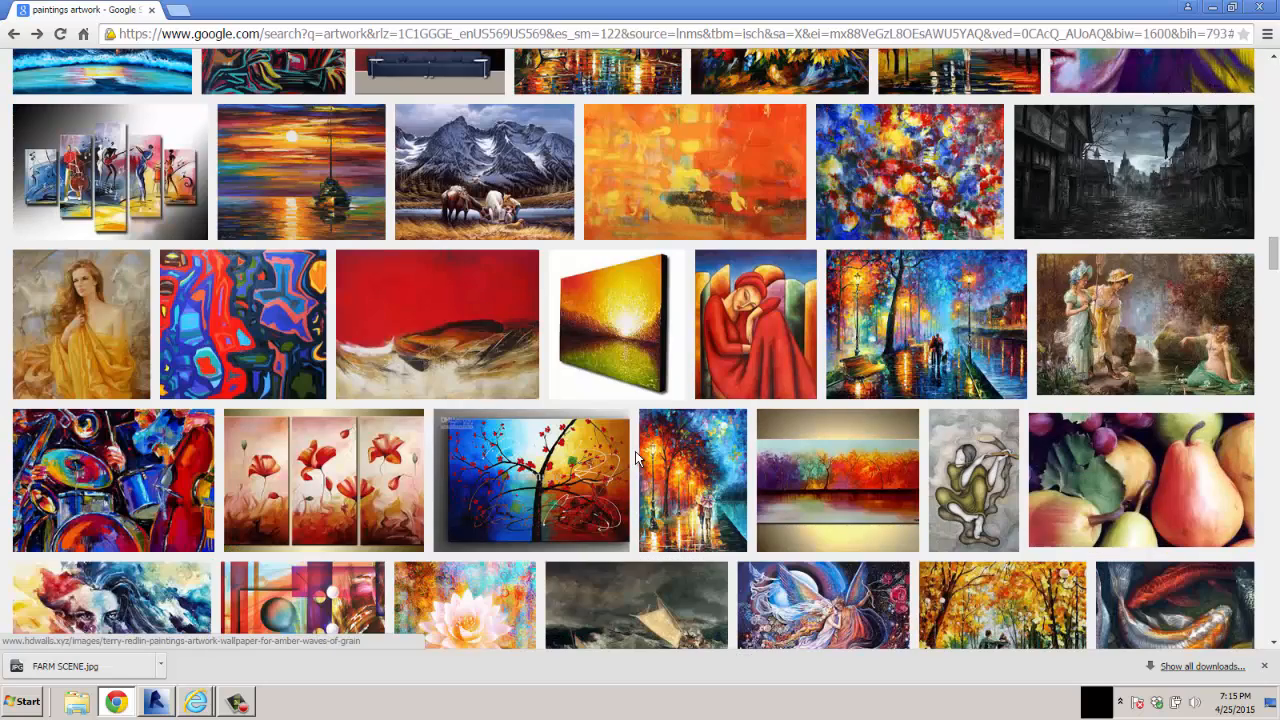
left_click(482, 212)
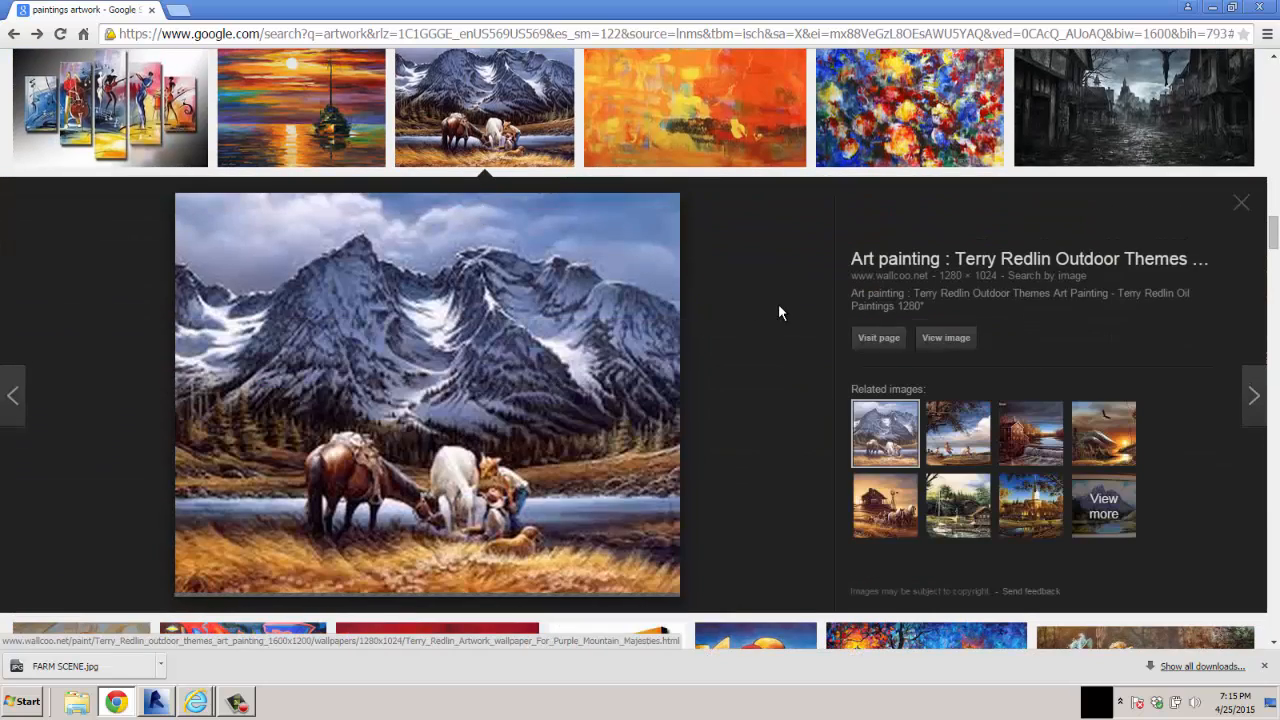
left_click(948, 338)
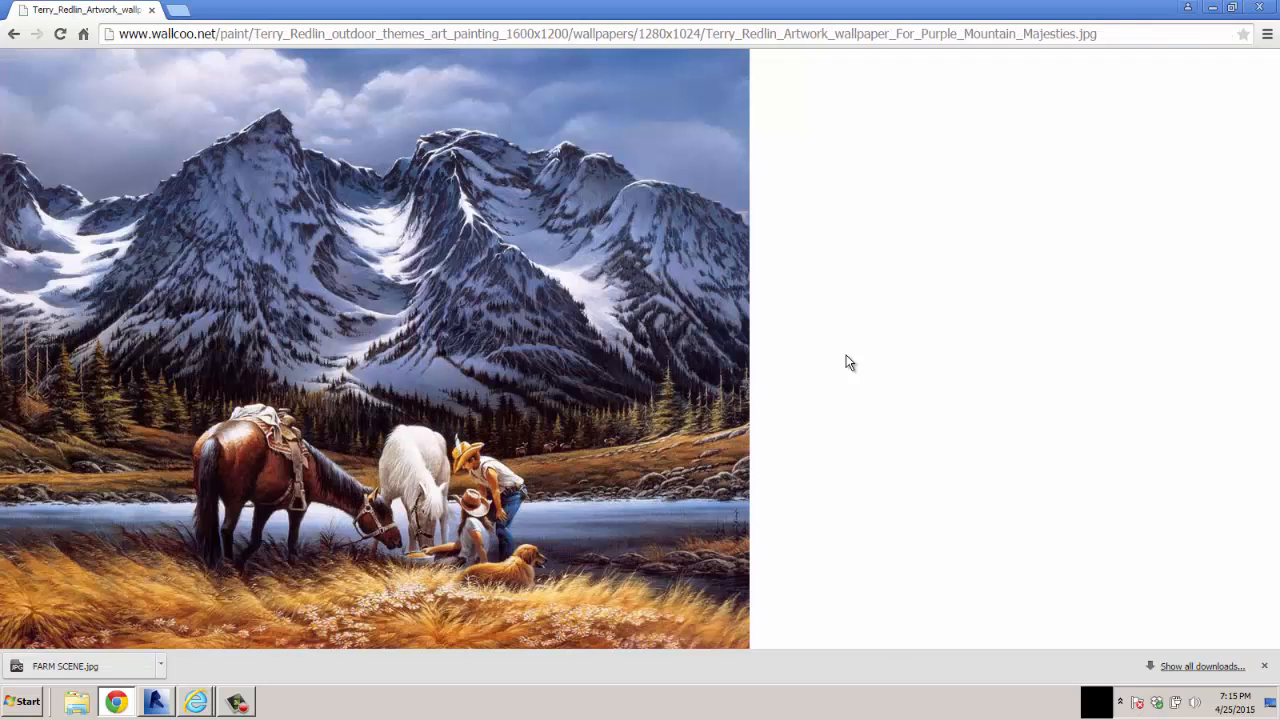
Save the mountain painting as MOUNTAINSs.jpg in the artwork folder of the US Imperial library
right_click(455, 432)
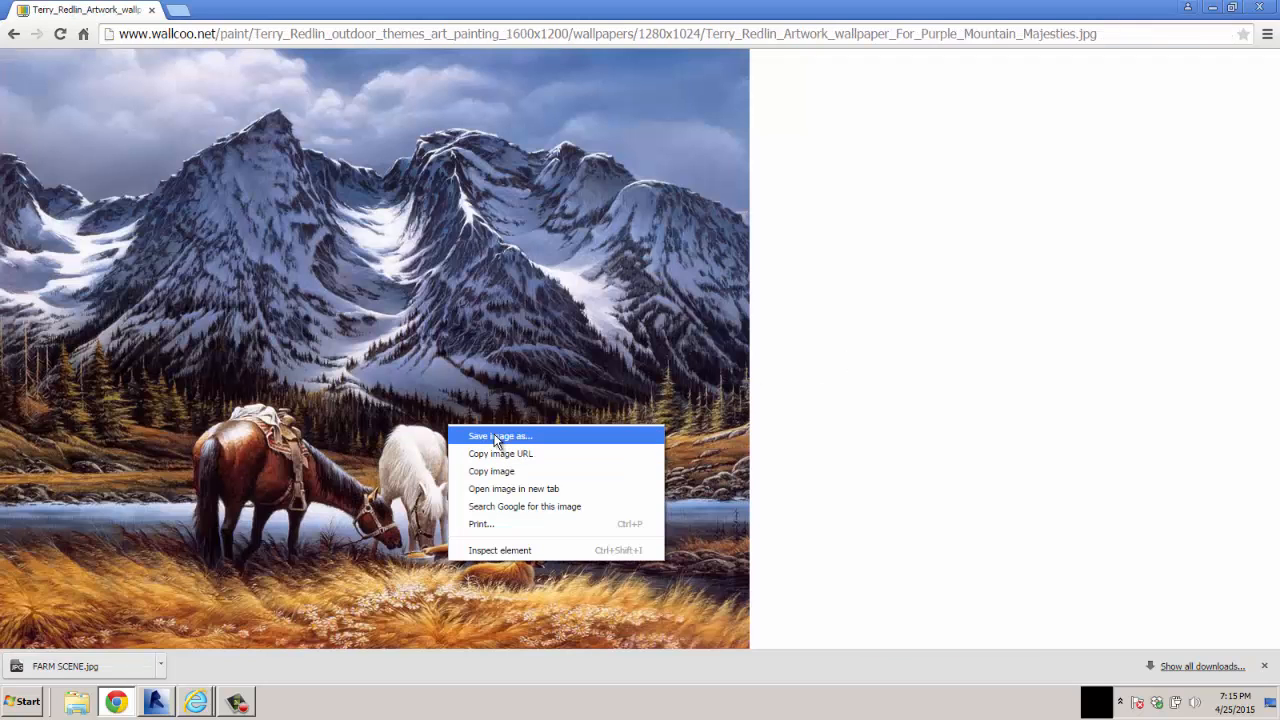
left_click(480, 437)
left_click(295, 304)
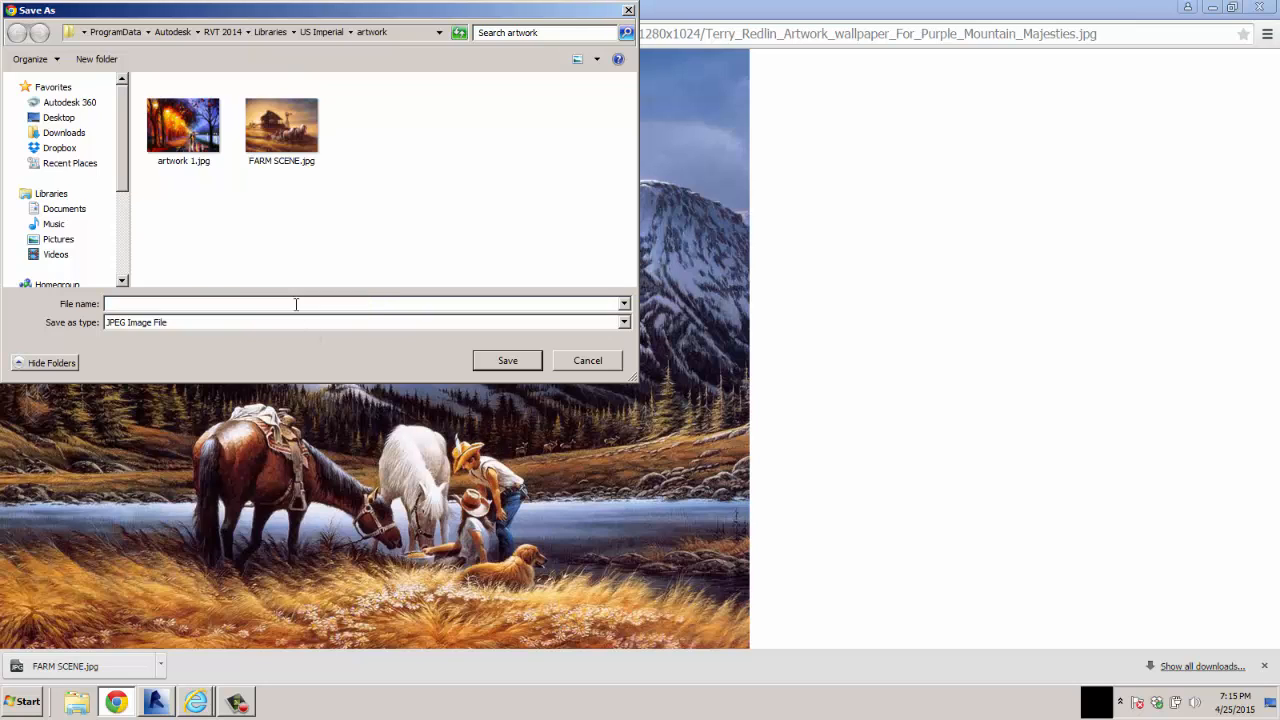
left_click_drag(359, 303, 97, 303)
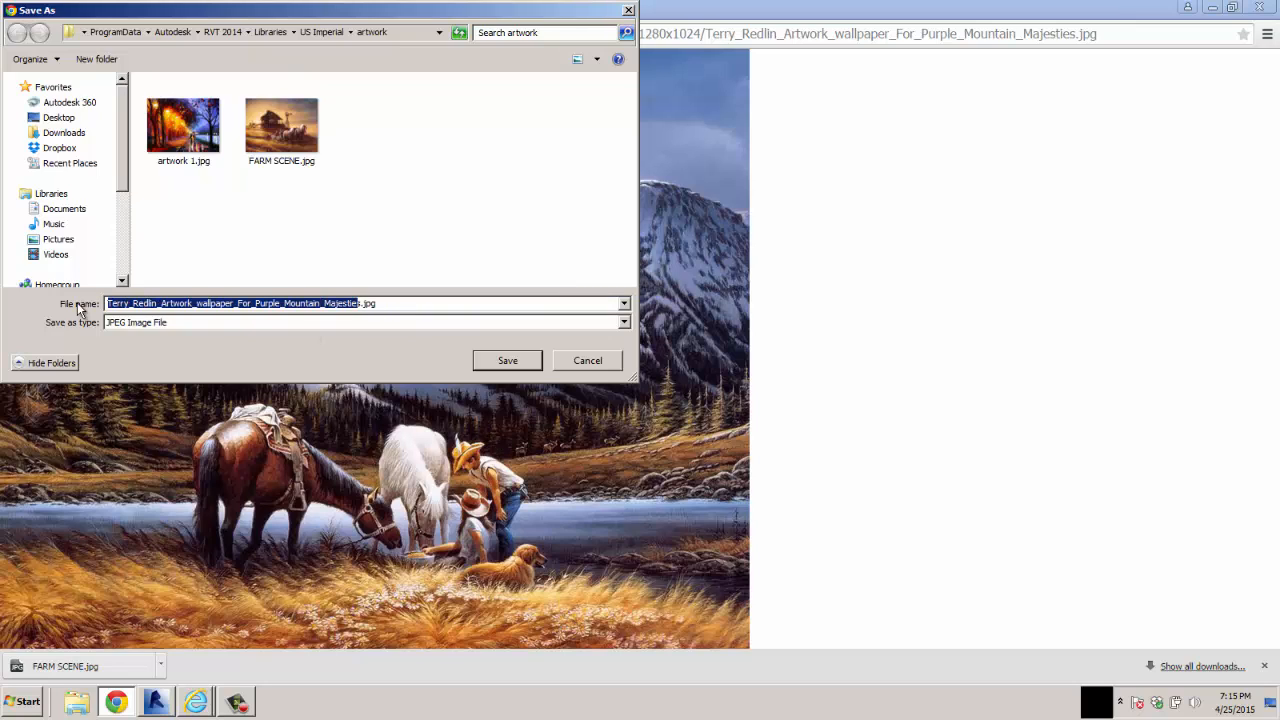
type("MOUNTAINS")
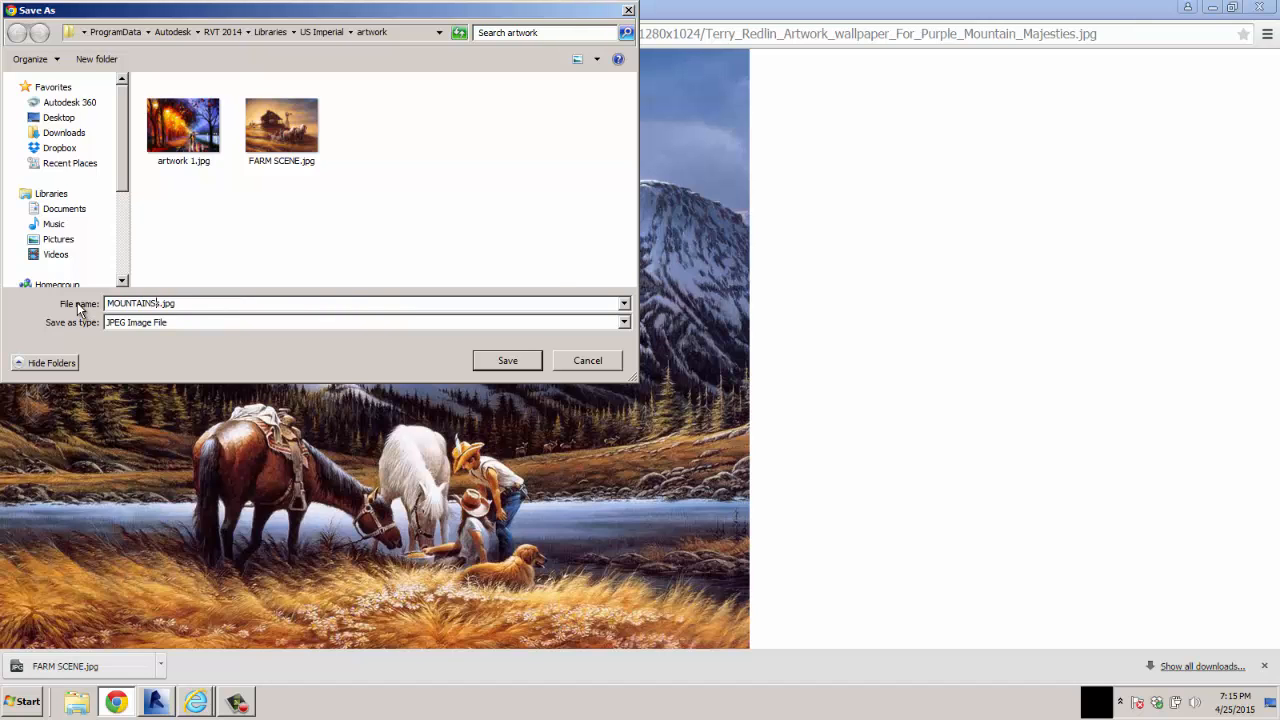
key("Return")
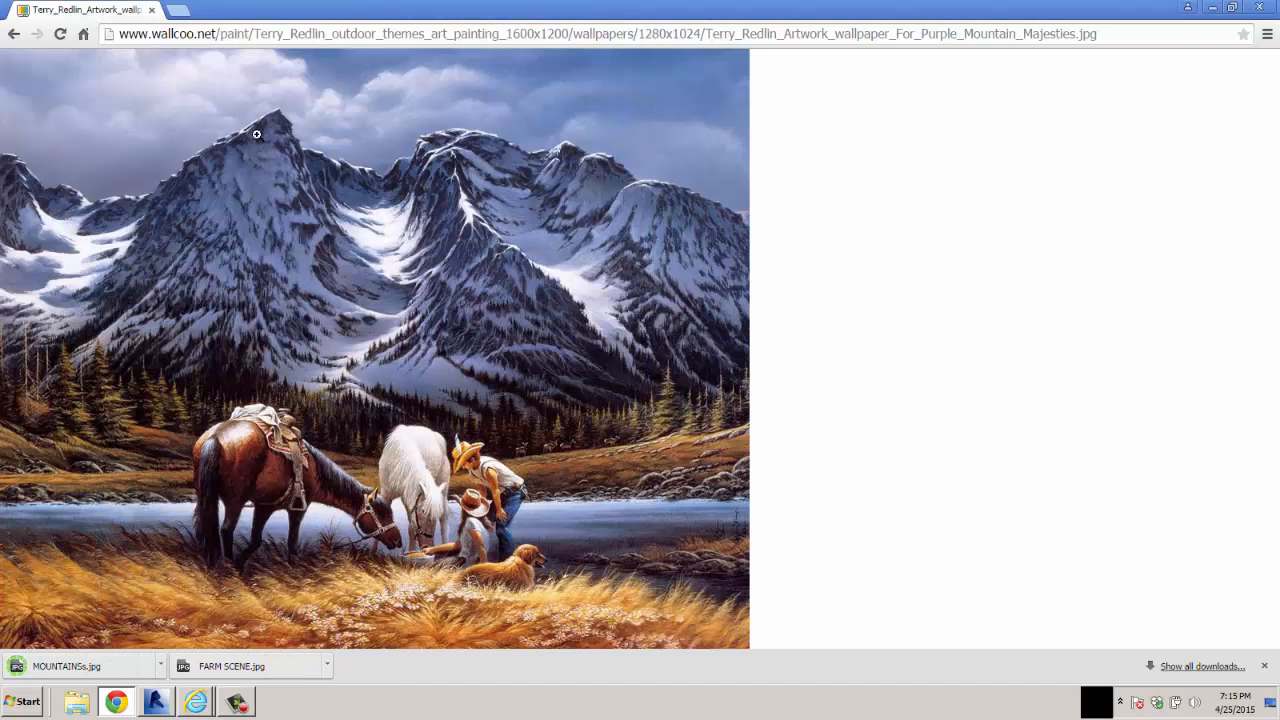
Go back to the painting results, find the fan dancer in the red dress, and open its full-size image
left_click(13, 34)
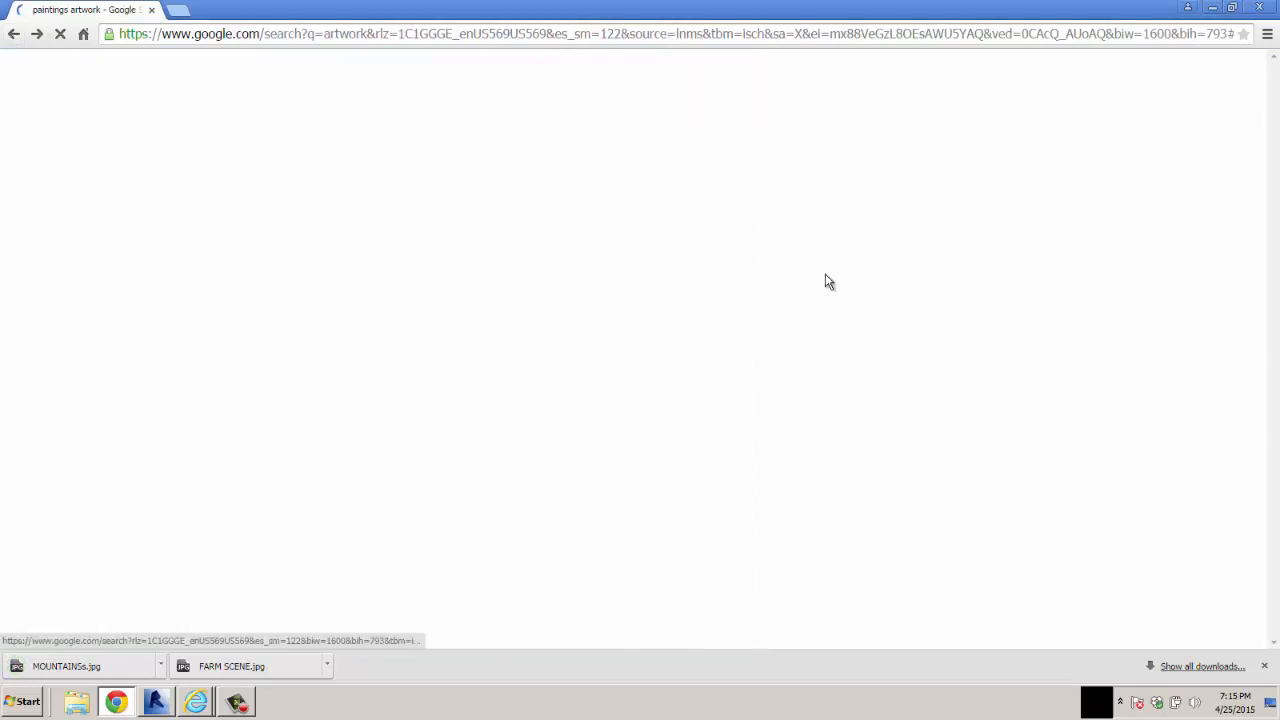
scroll(1102, 368, "up", 5)
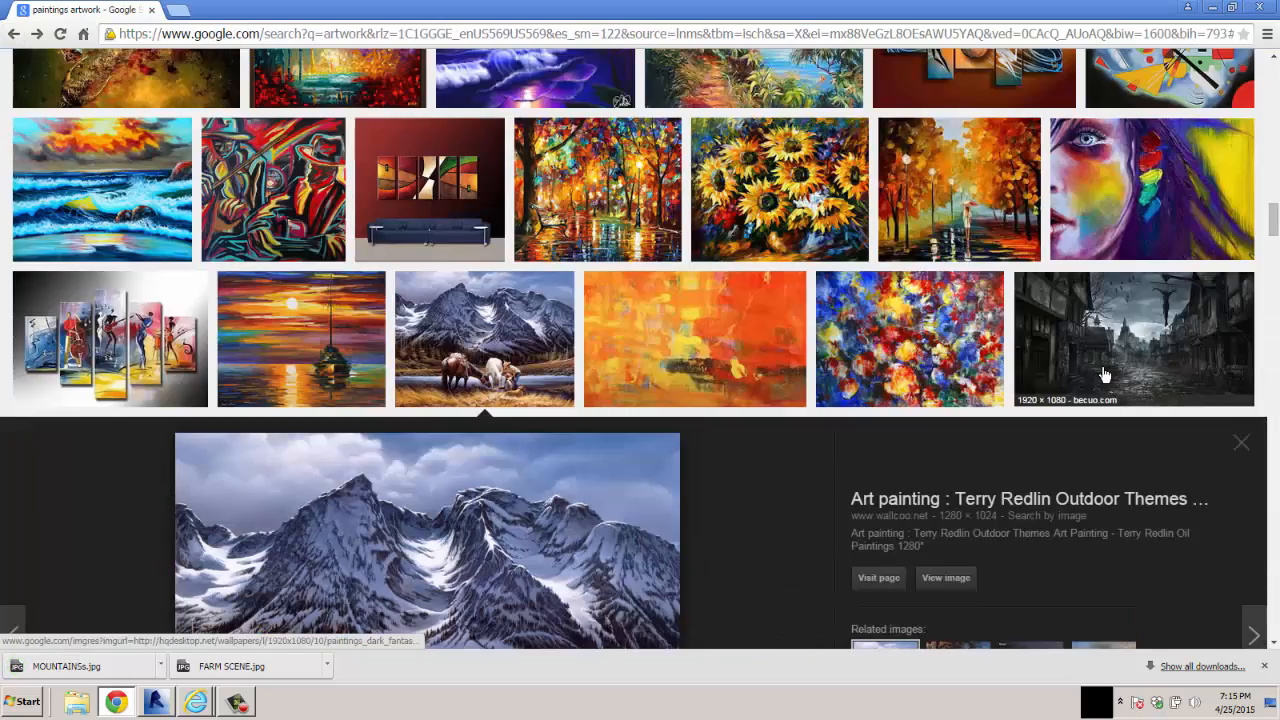
scroll(1104, 374, "down", 12)
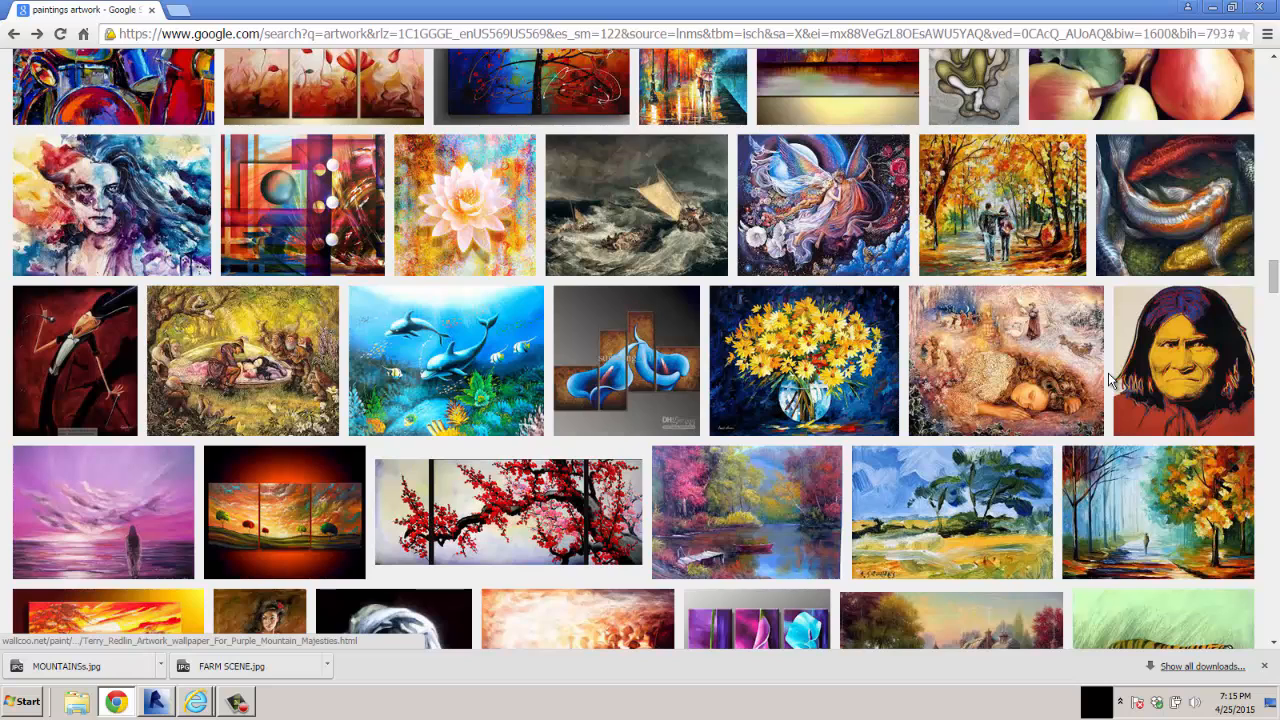
scroll(1109, 380, "down", 3)
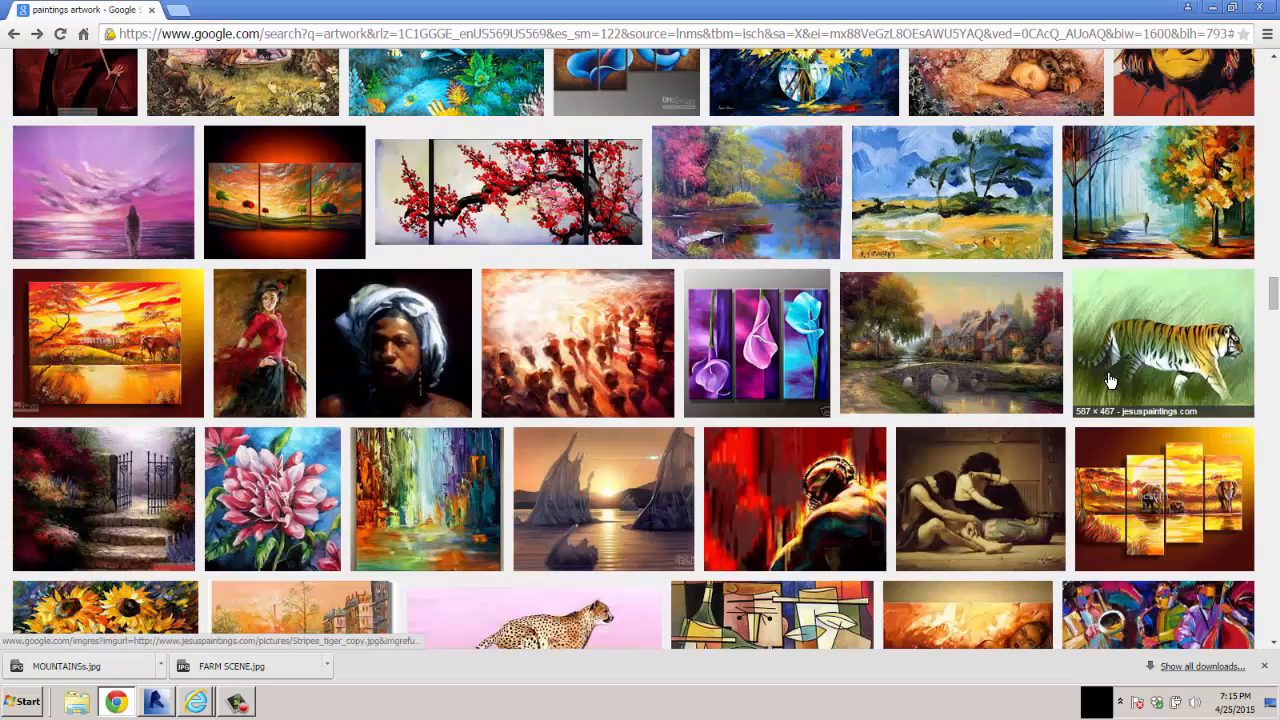
left_click(259, 380)
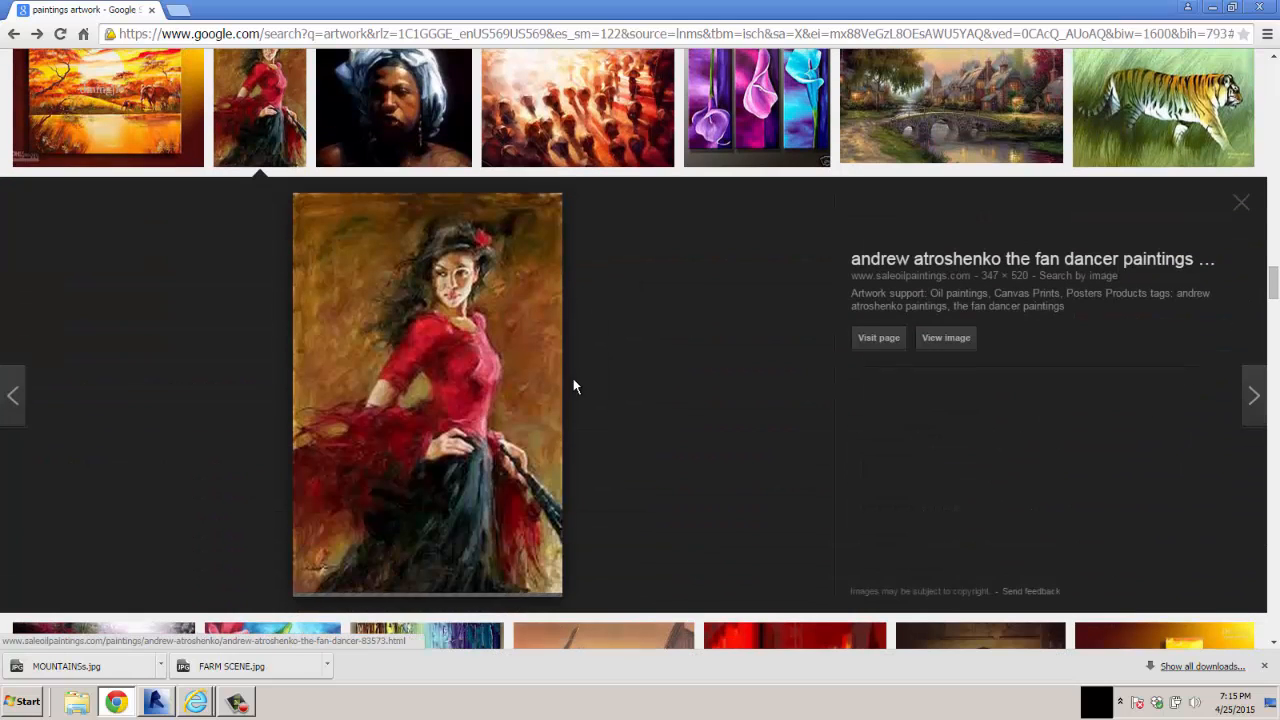
left_click(959, 338)
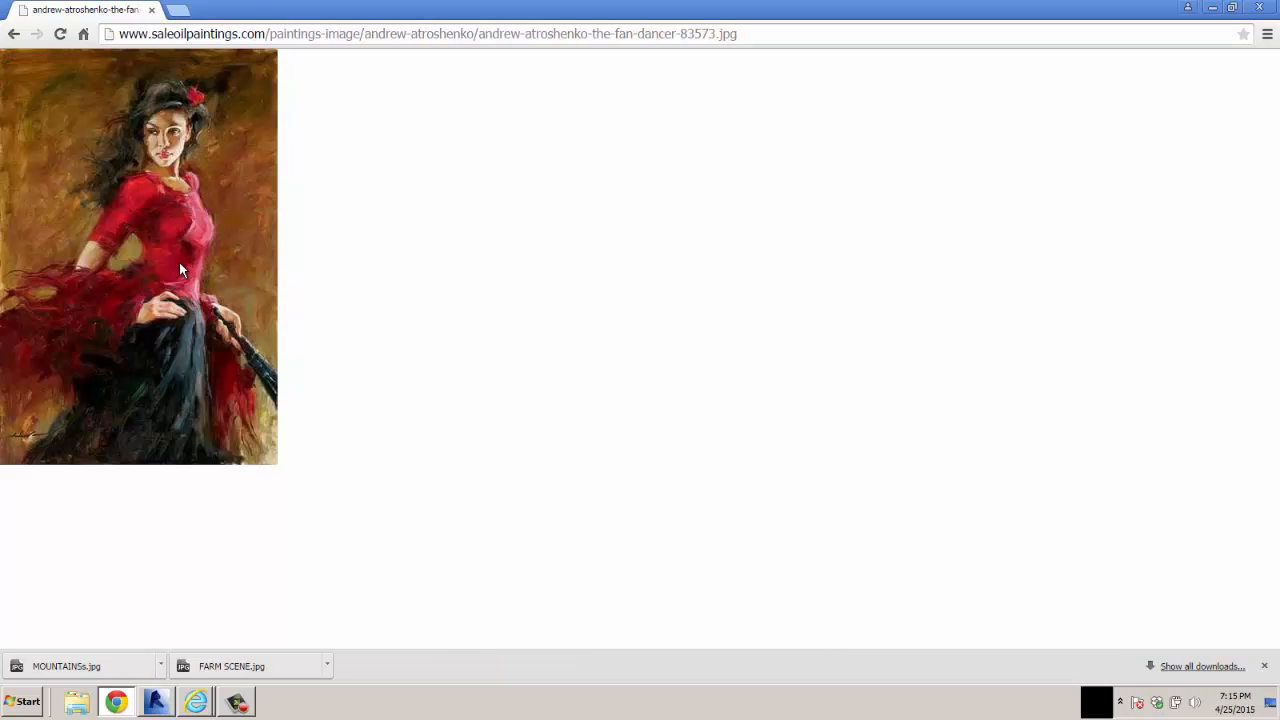
Save the fan dancer painting as DANCER.jpg in the US Imperial artwork folder
right_click(180, 264)
left_click(223, 275)
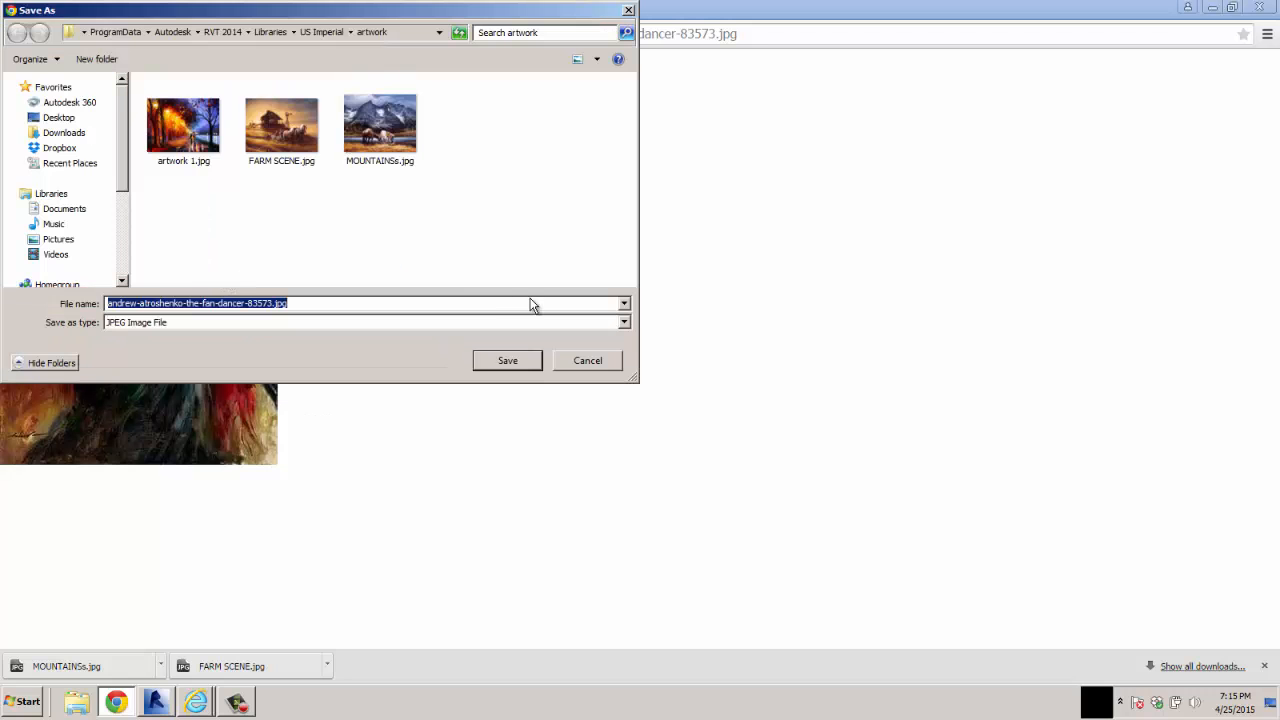
left_click(243, 302)
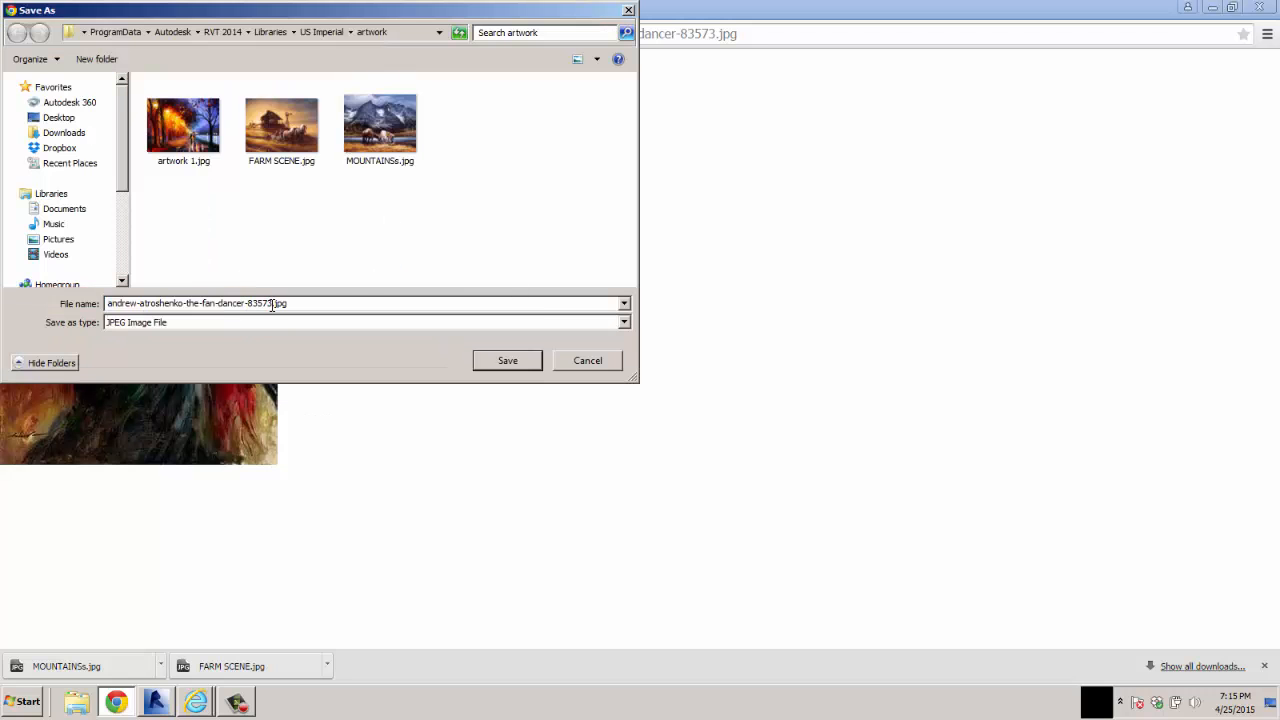
left_click_drag(271, 303, 89, 300)
type("DANCER")
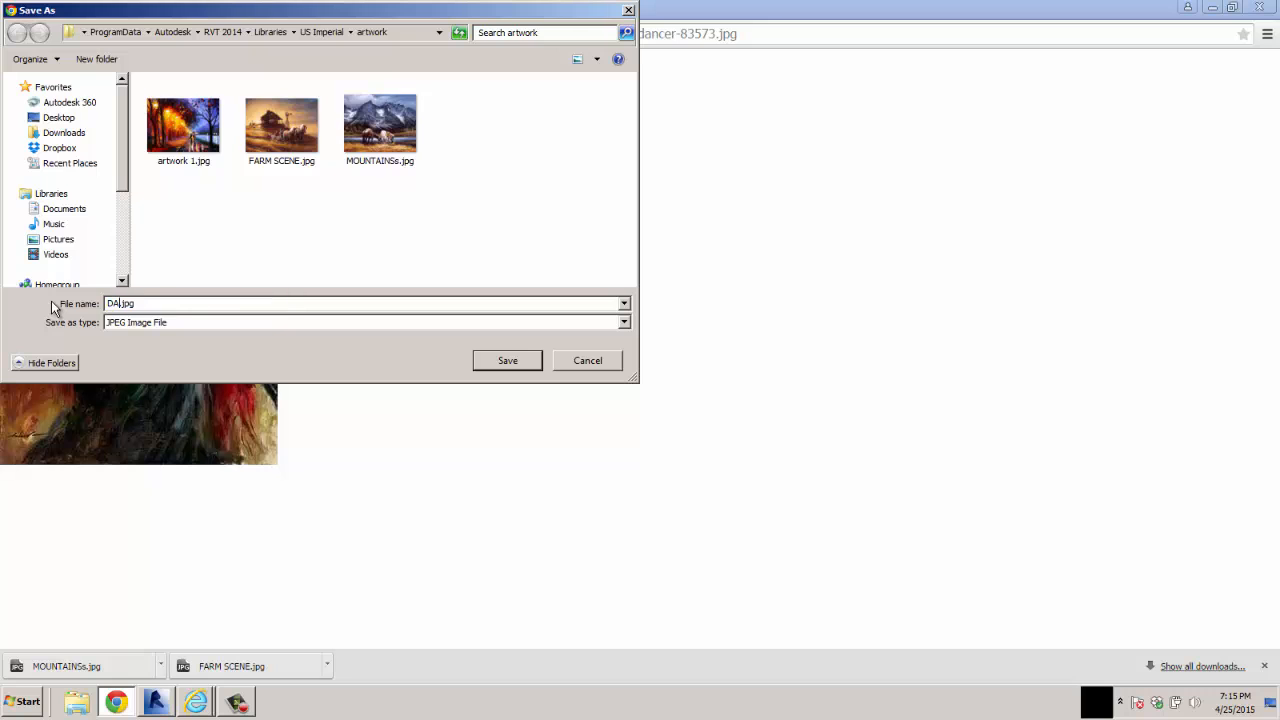
key("Return")
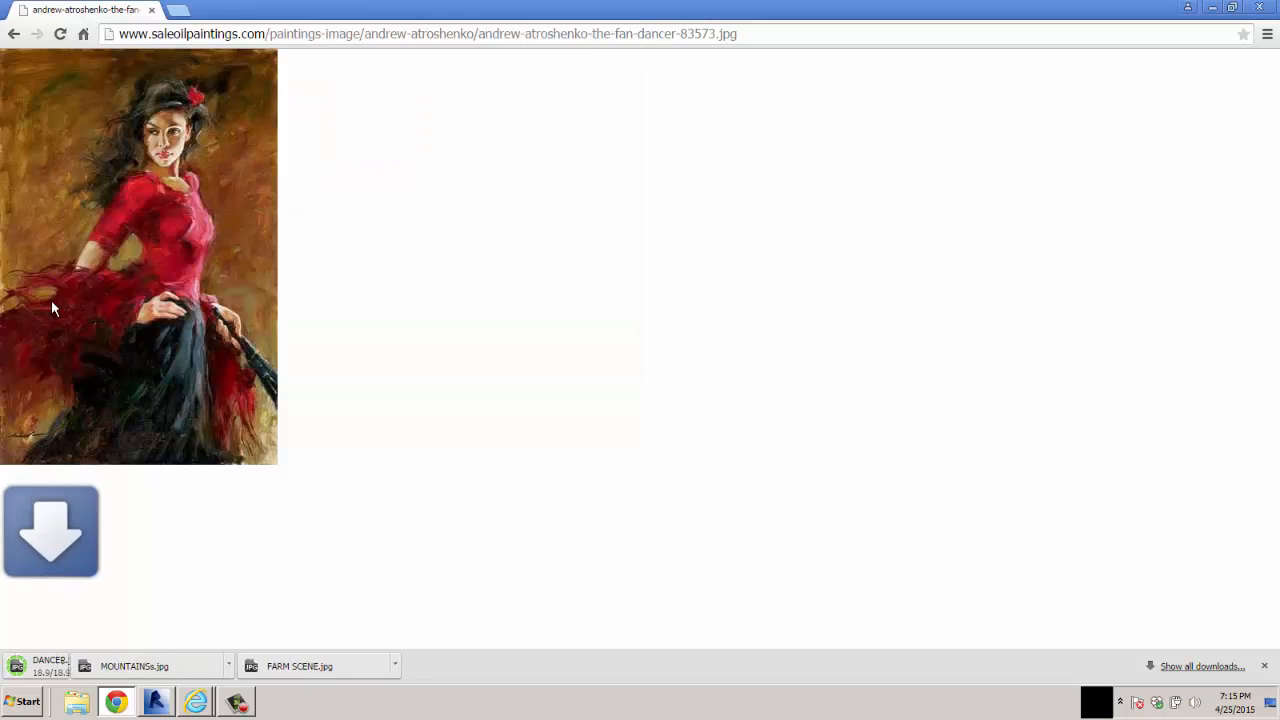
Close the browser to return to Revit, open the project's decal types, and check the HOTEL 1 and HOTEL 2 settings
left_click(151, 14)
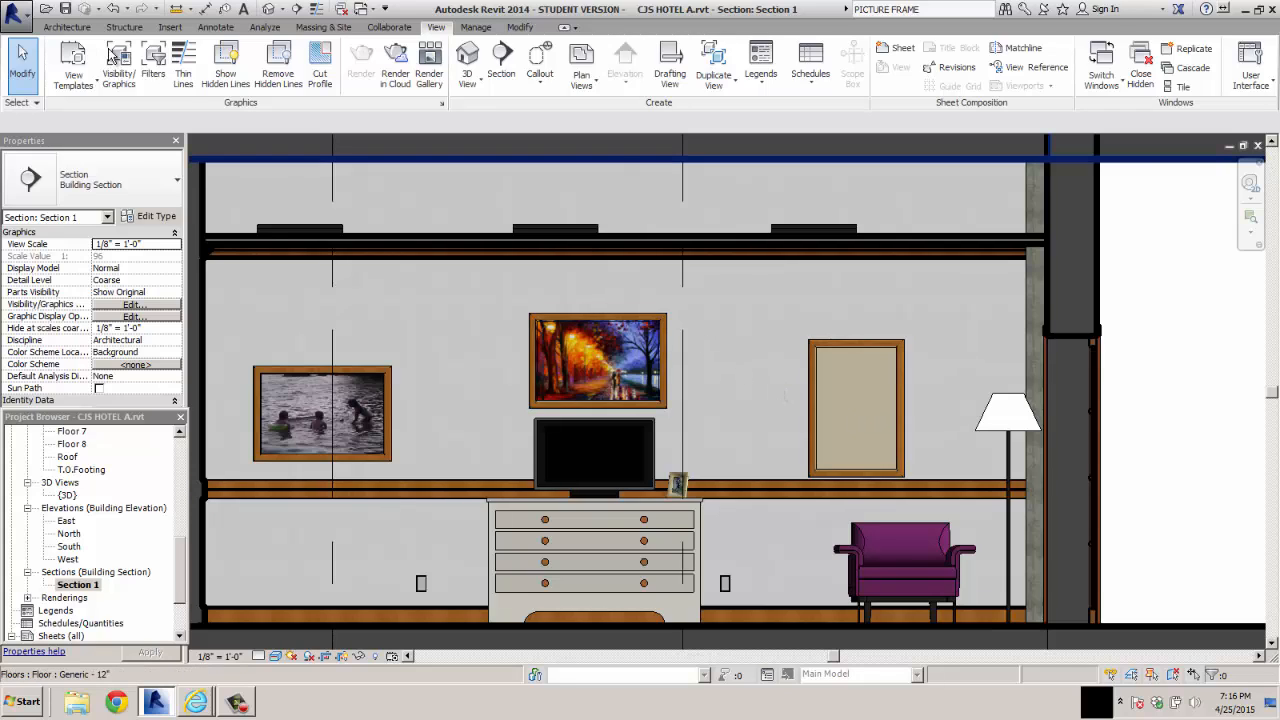
left_click(168, 28)
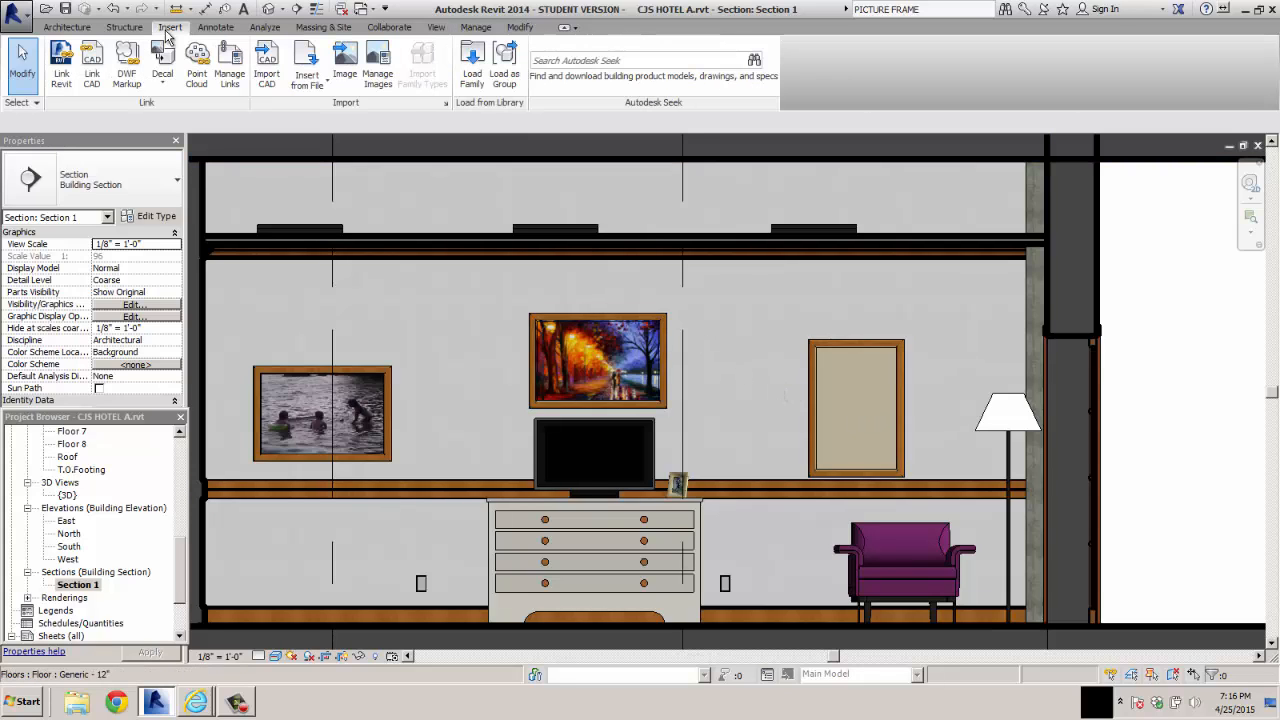
left_click(165, 88)
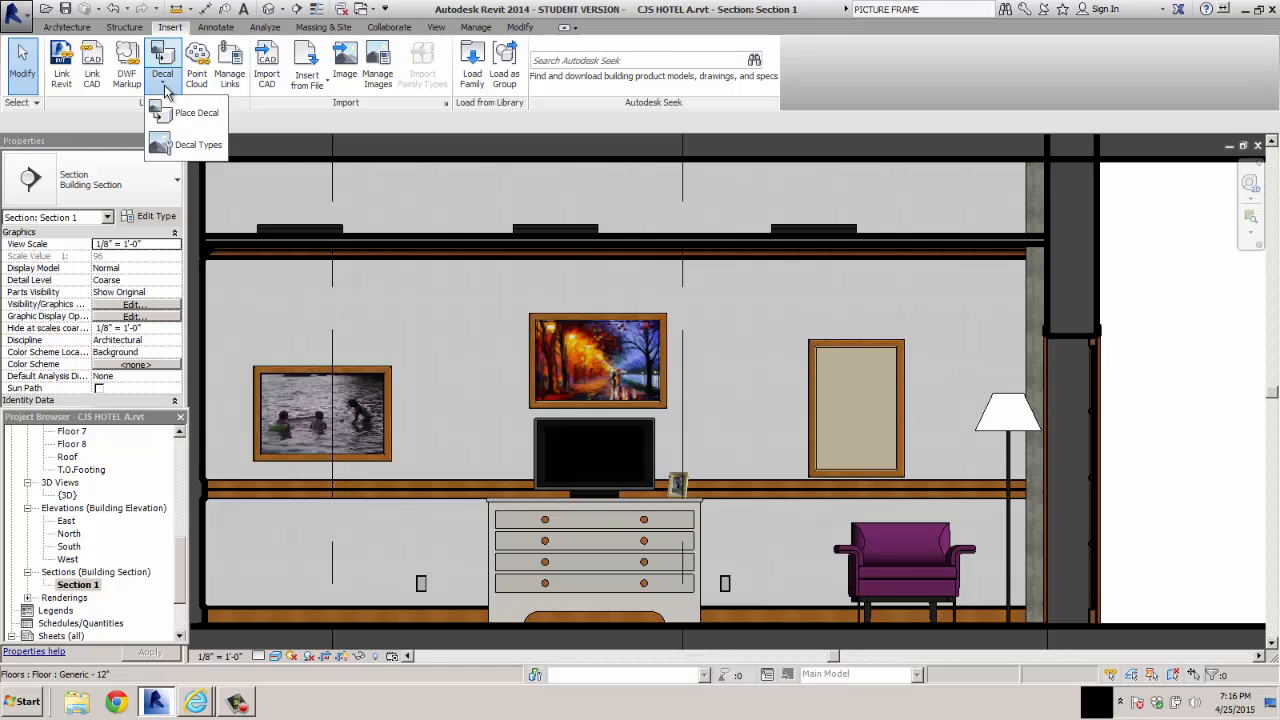
left_click(192, 148)
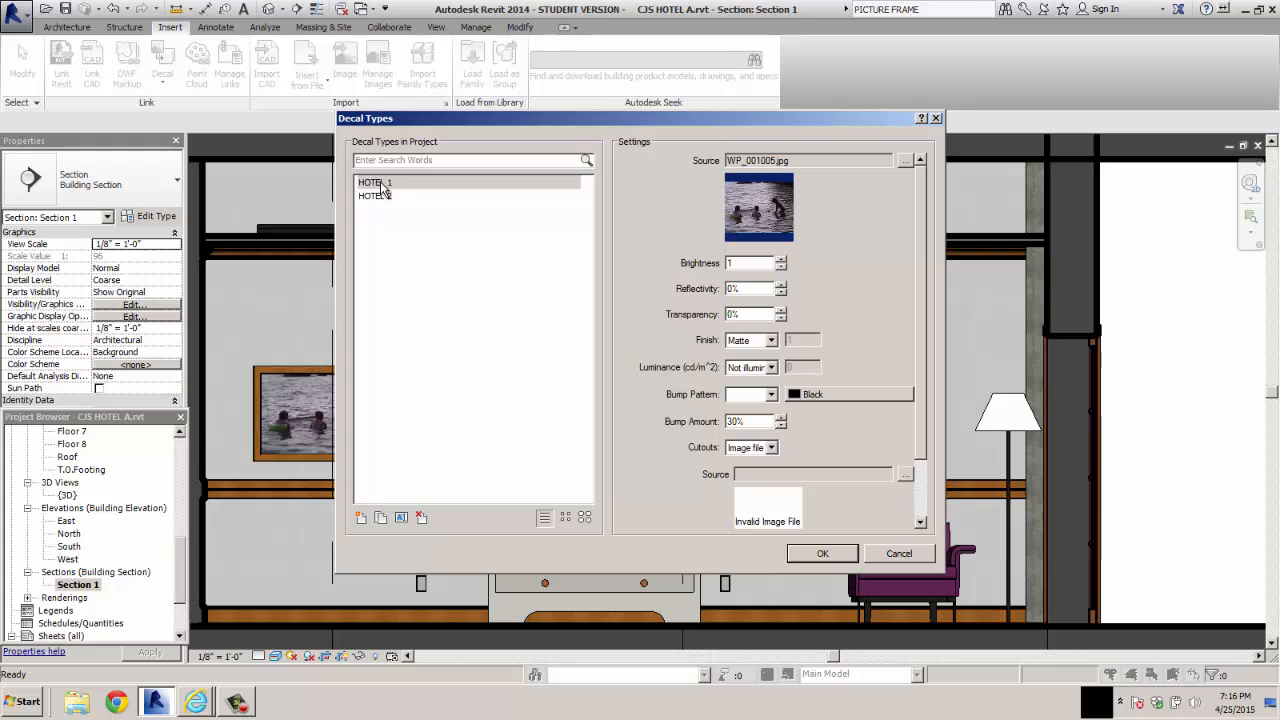
left_click(380, 197)
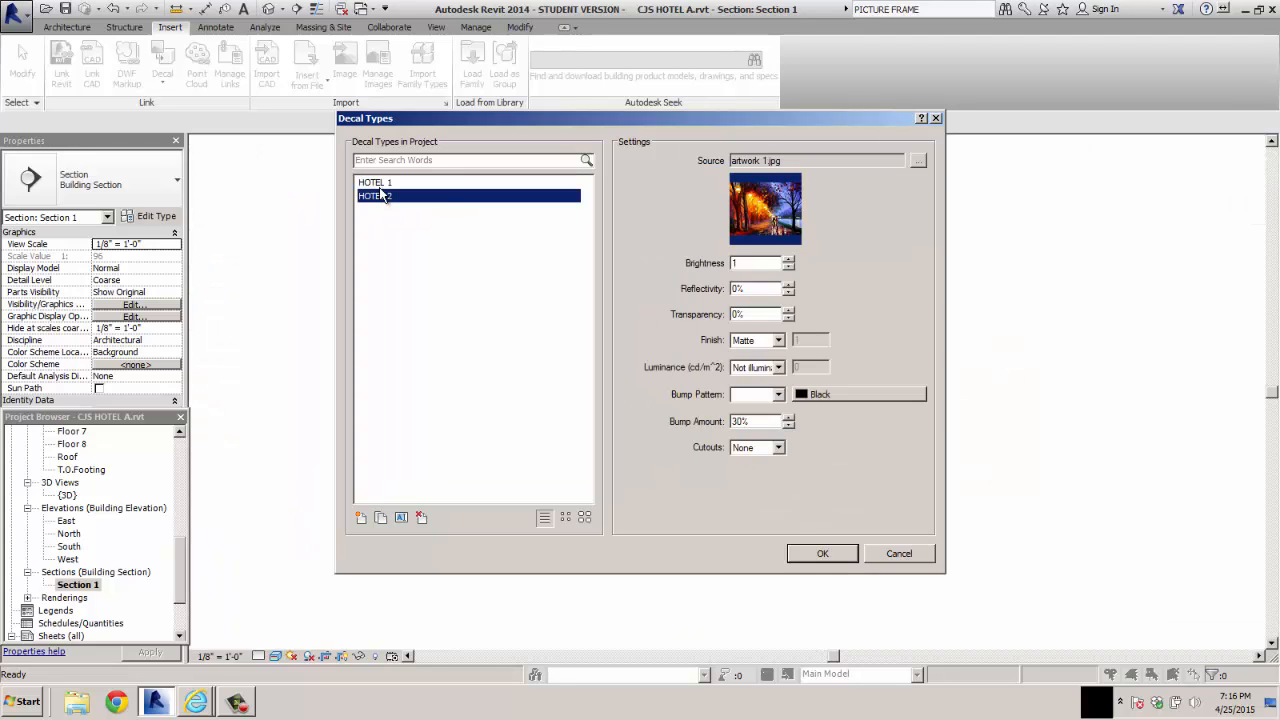
left_click(379, 184)
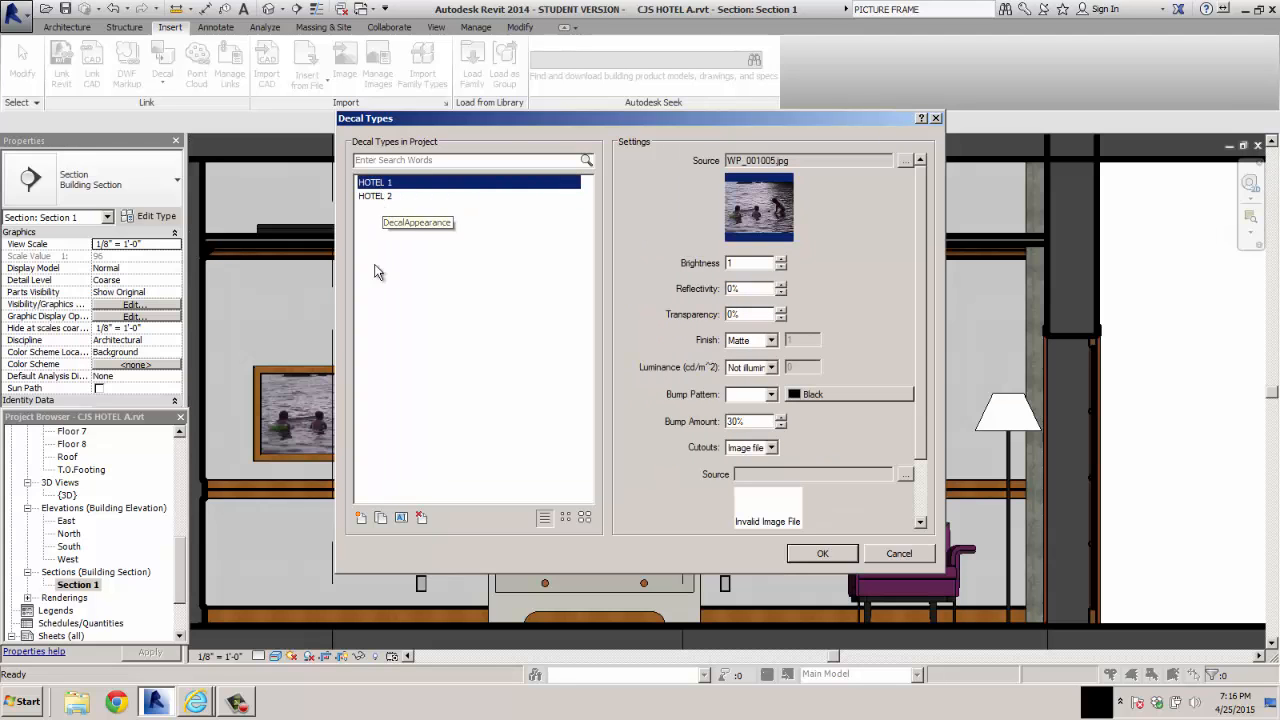
Create a new decal type named DANCER
left_click(361, 517)
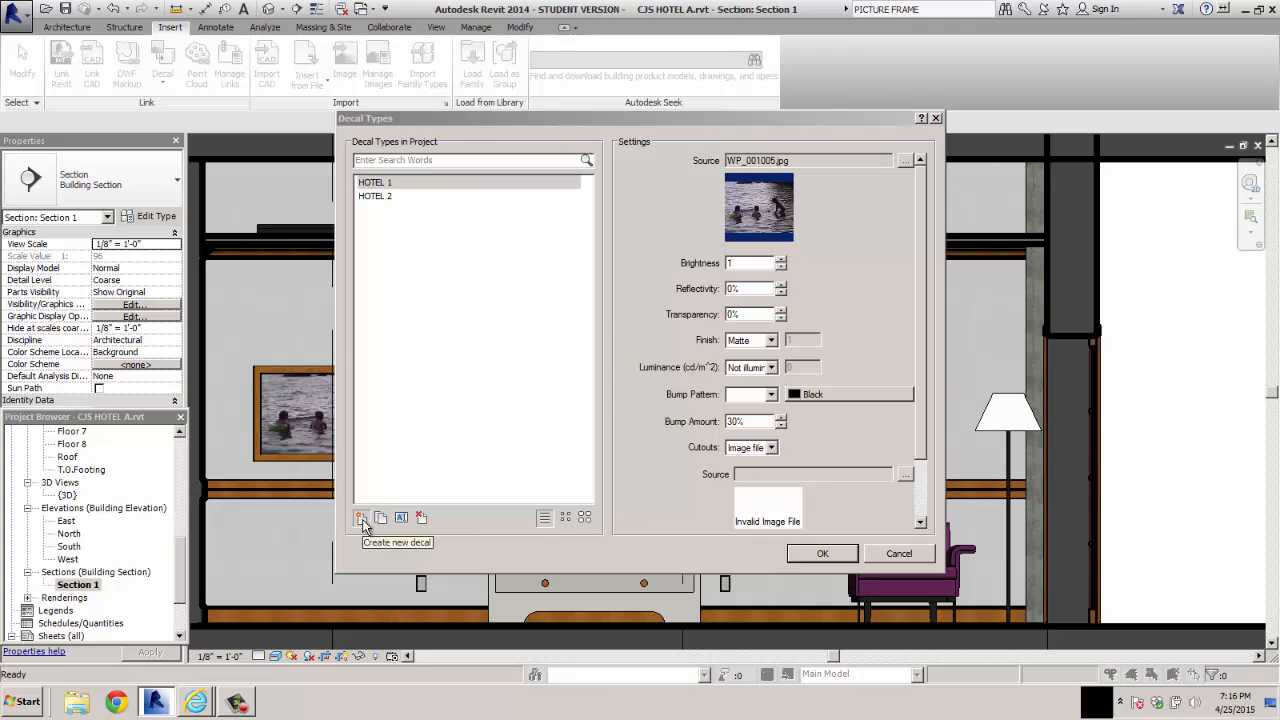
type("DANCER")
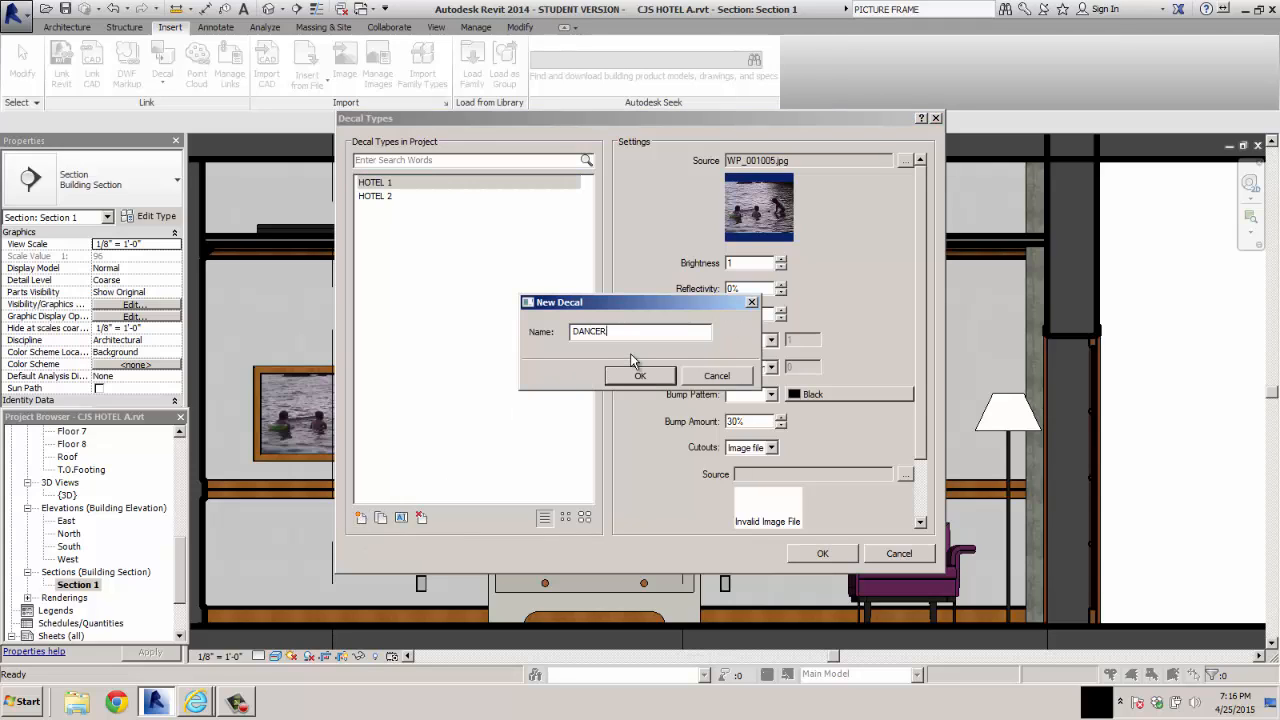
key("Return")
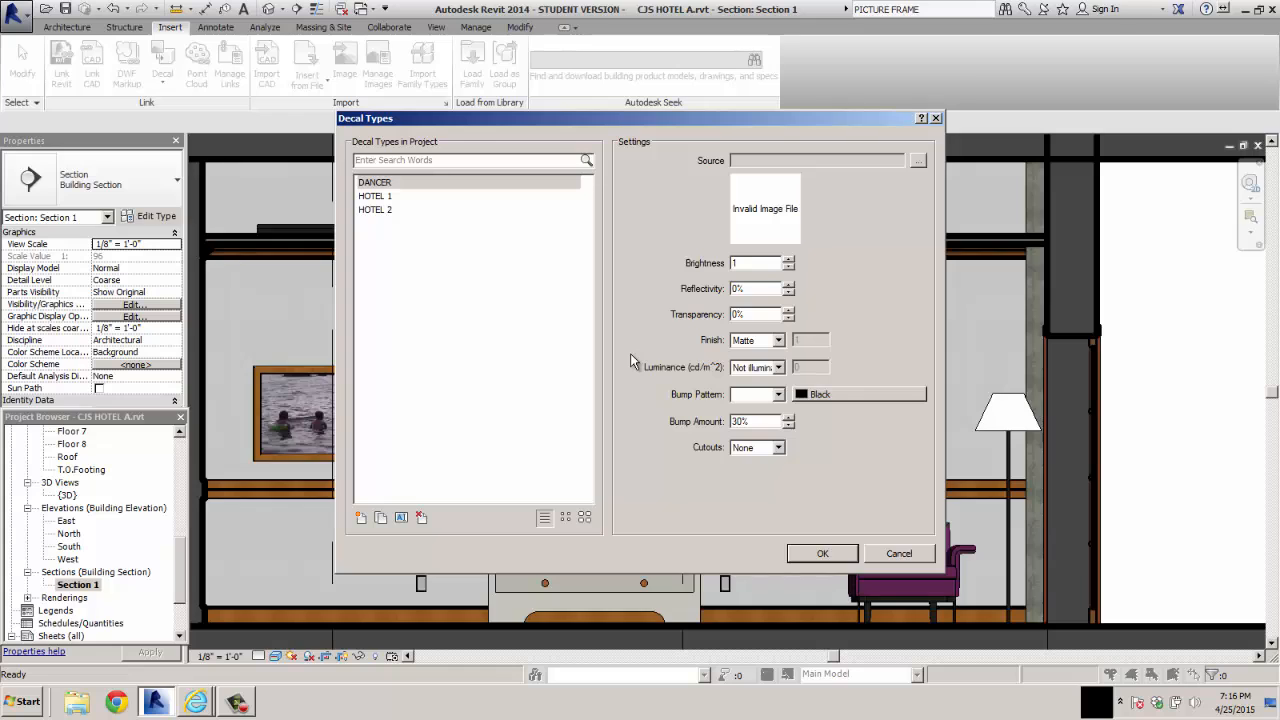
Start choosing the DANCER decal's source image and browse to the ProgramData\Autodesk folder on Local Disk (C:)
left_click(918, 161)
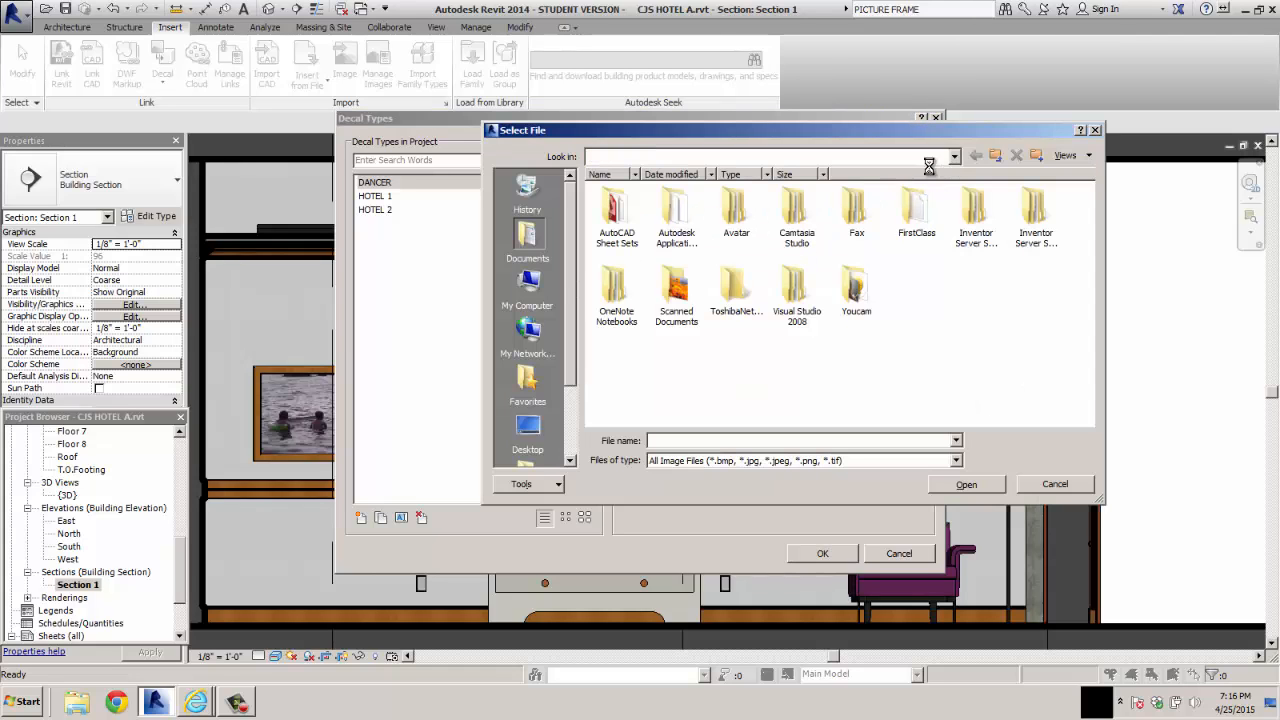
left_click(680, 156)
left_click(648, 175)
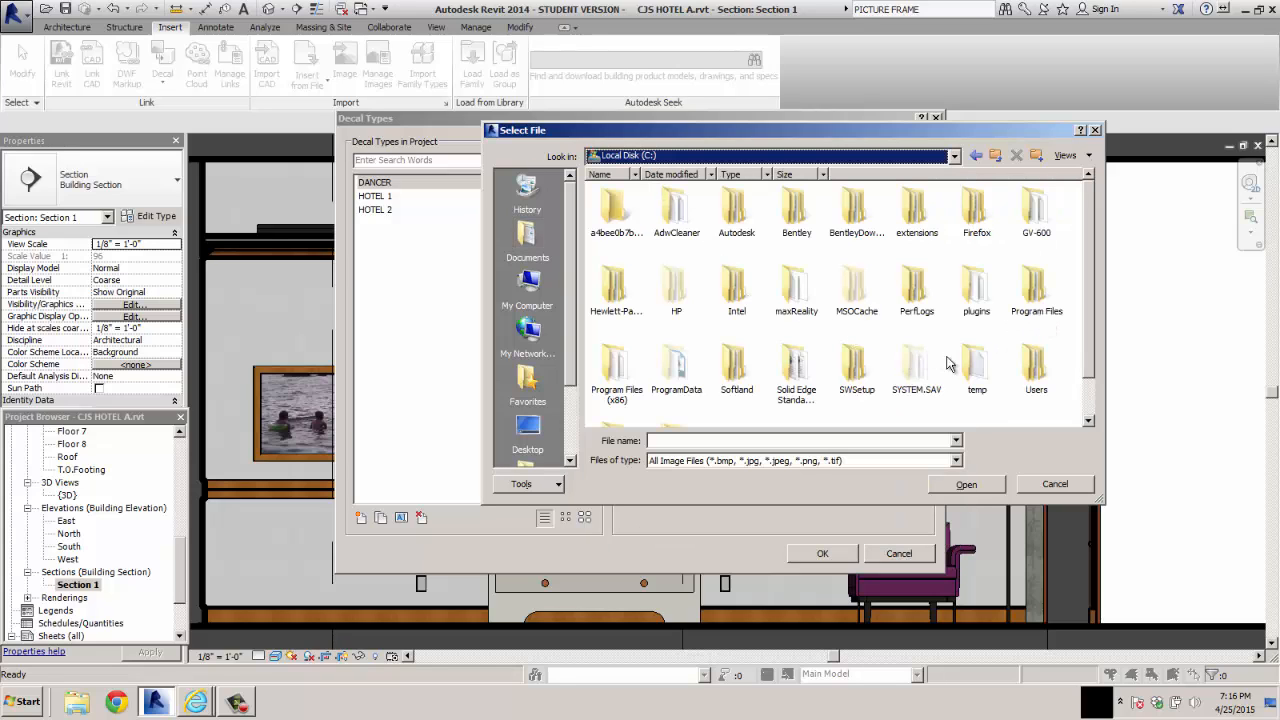
double_click(686, 383)
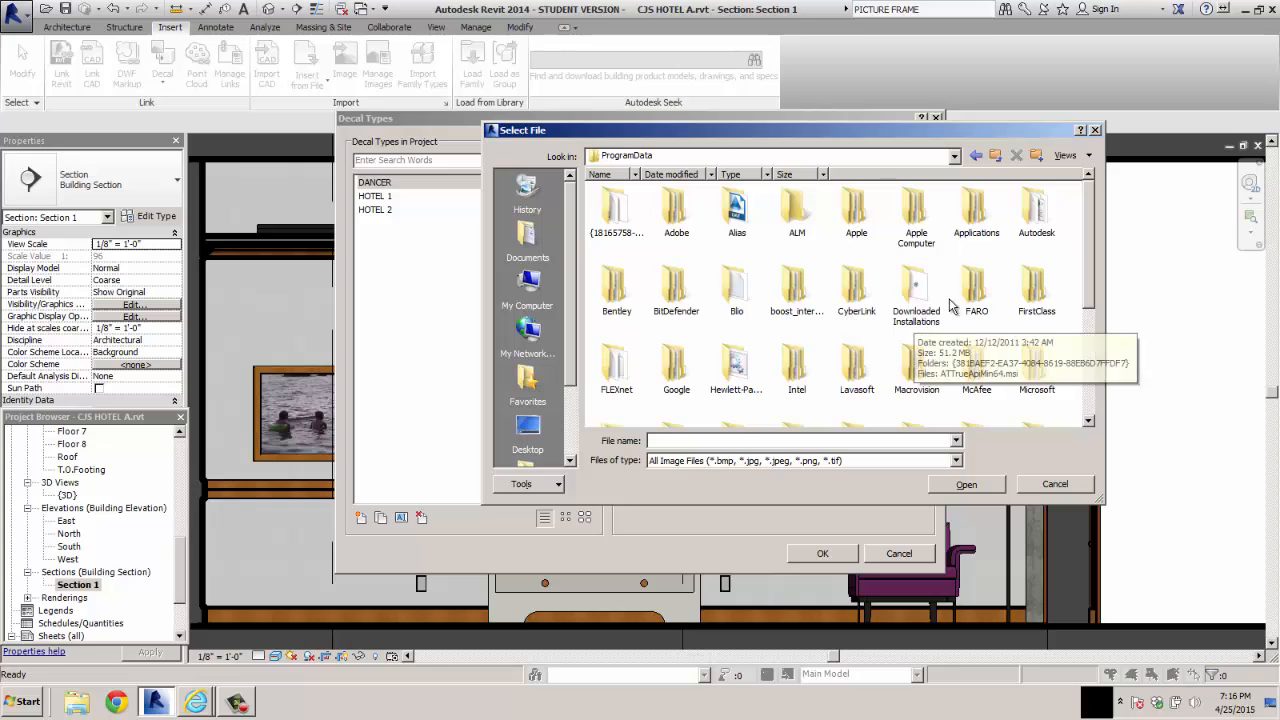
double_click(1042, 228)
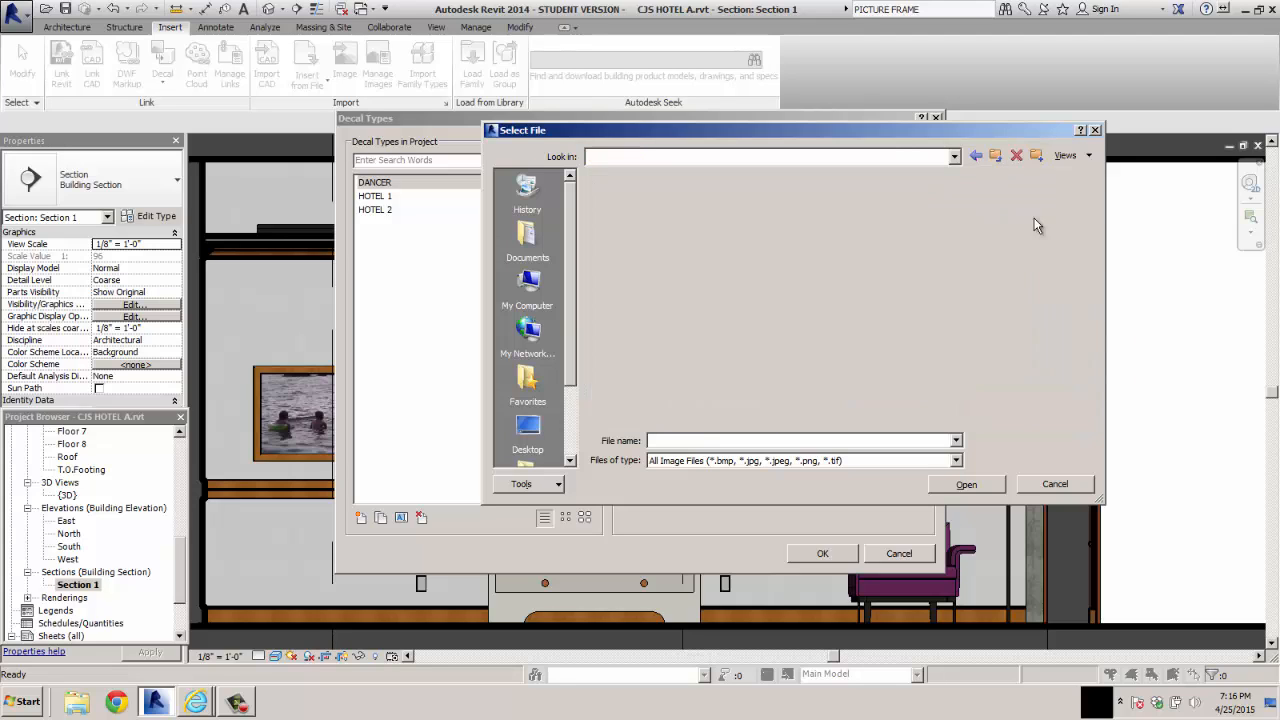
Load DANCER.jpg from RVT 2014\Libraries\US Imperial\artwork as the DANCER decal's source image
scroll(1093, 289, "down", 3)
left_click_drag(1093, 289, 1089, 337)
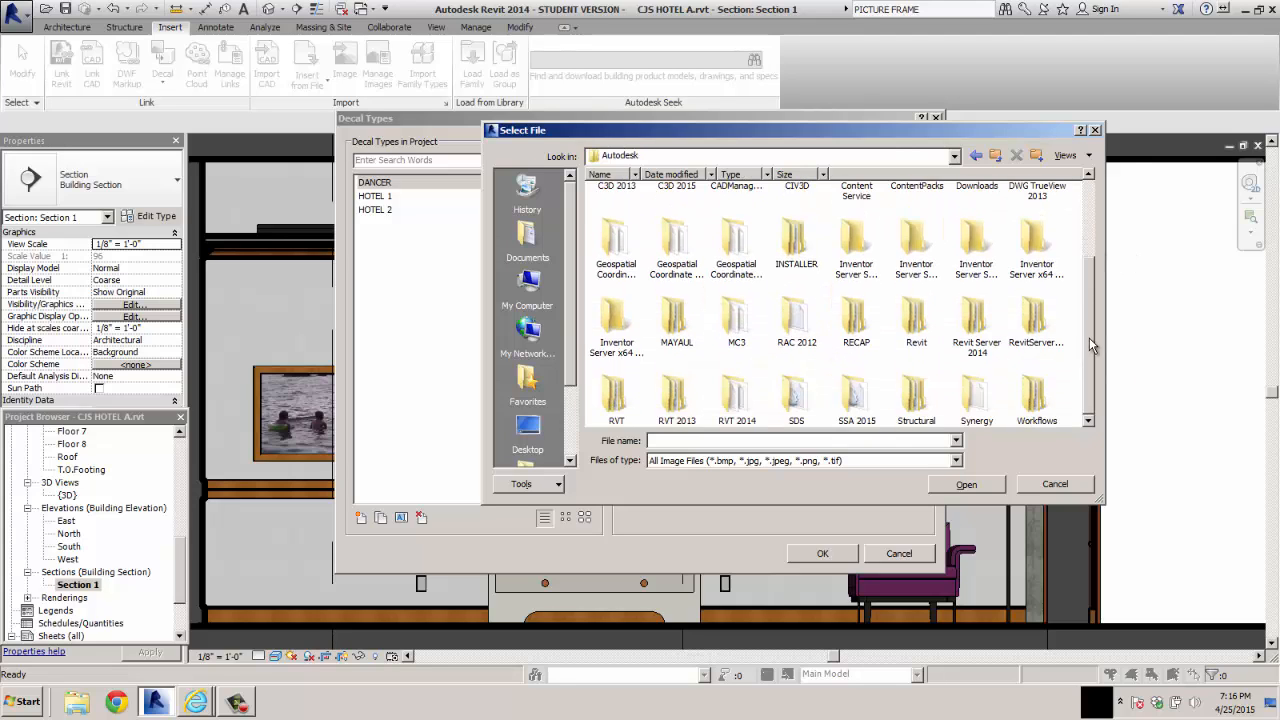
double_click(730, 410)
double_click(742, 222)
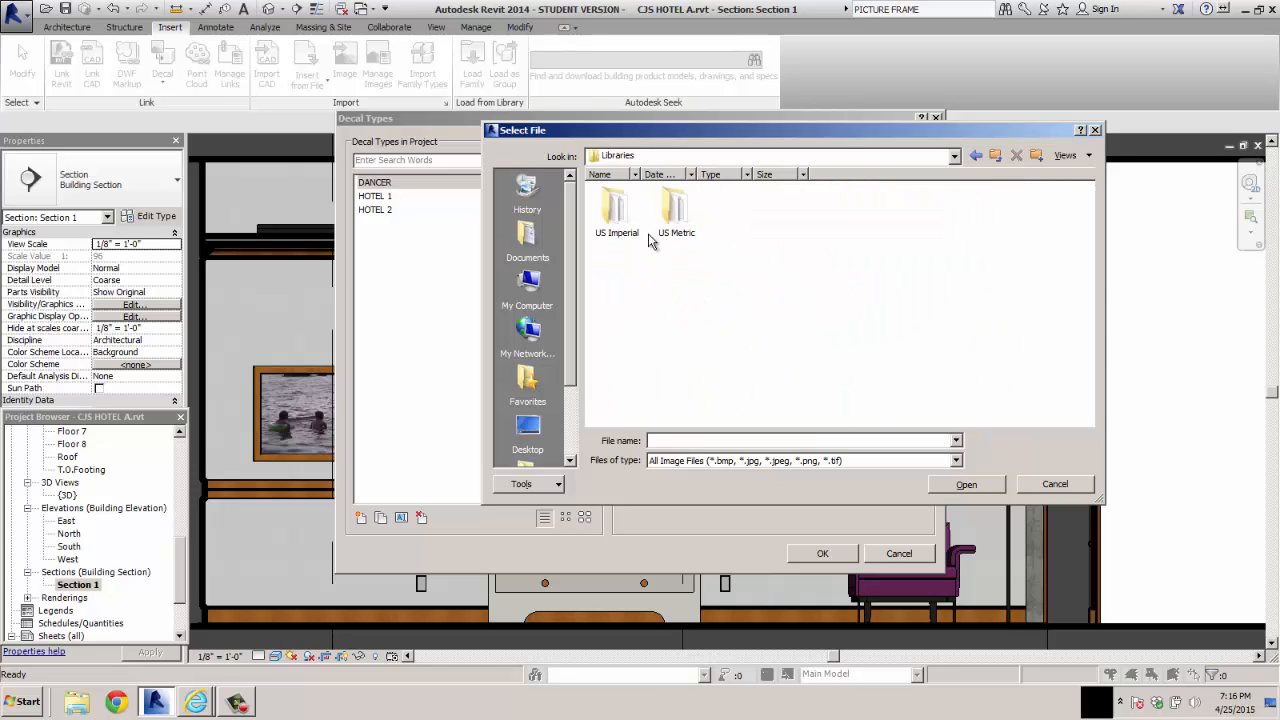
double_click(608, 222)
double_click(676, 214)
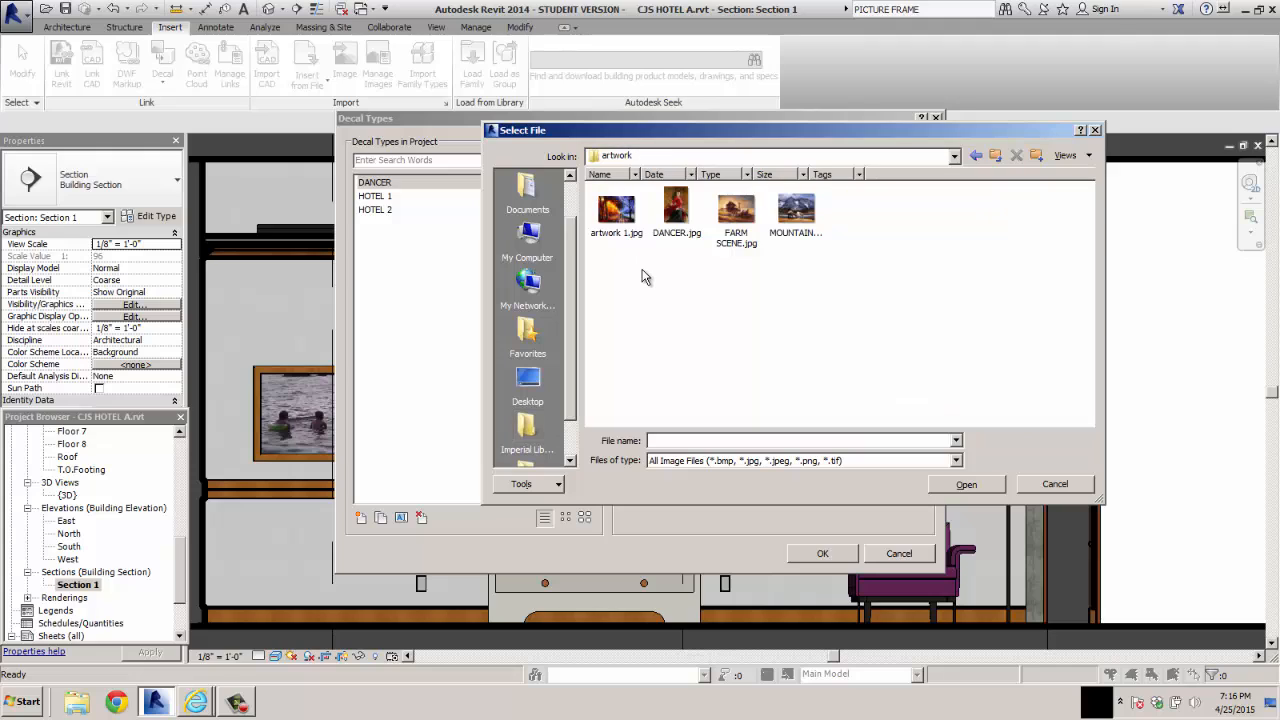
left_click(676, 207)
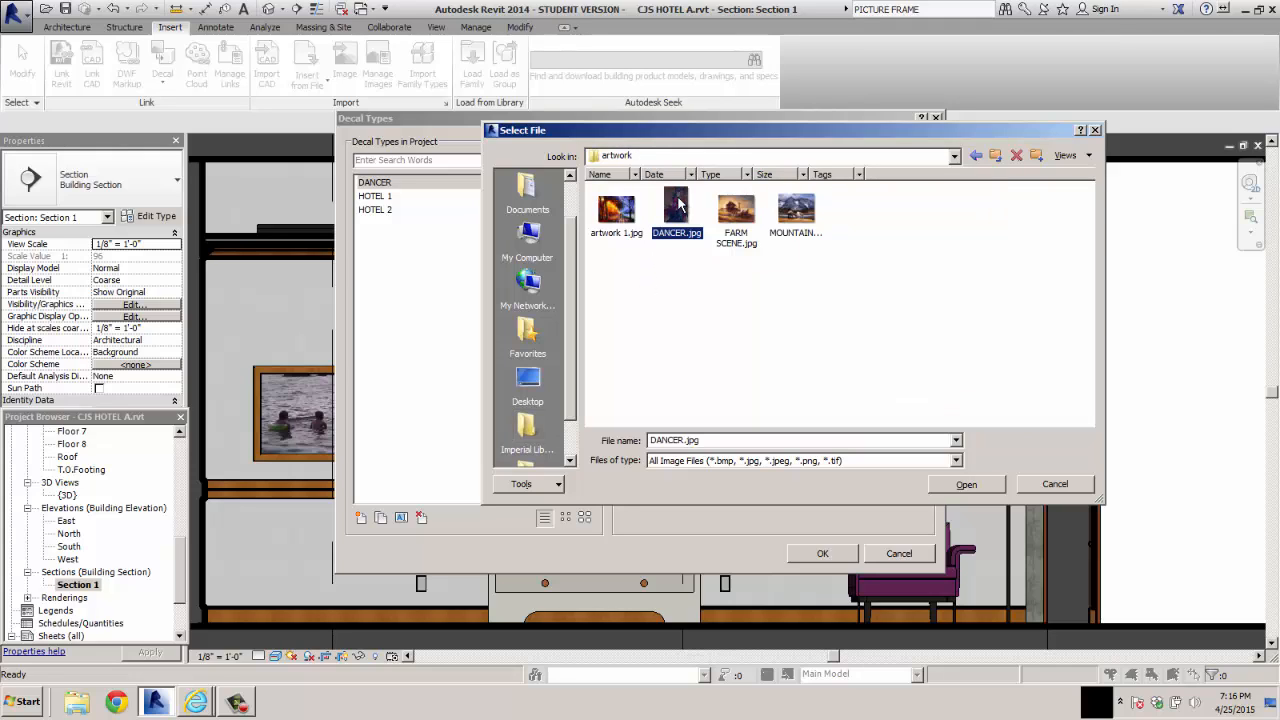
left_click(966, 485)
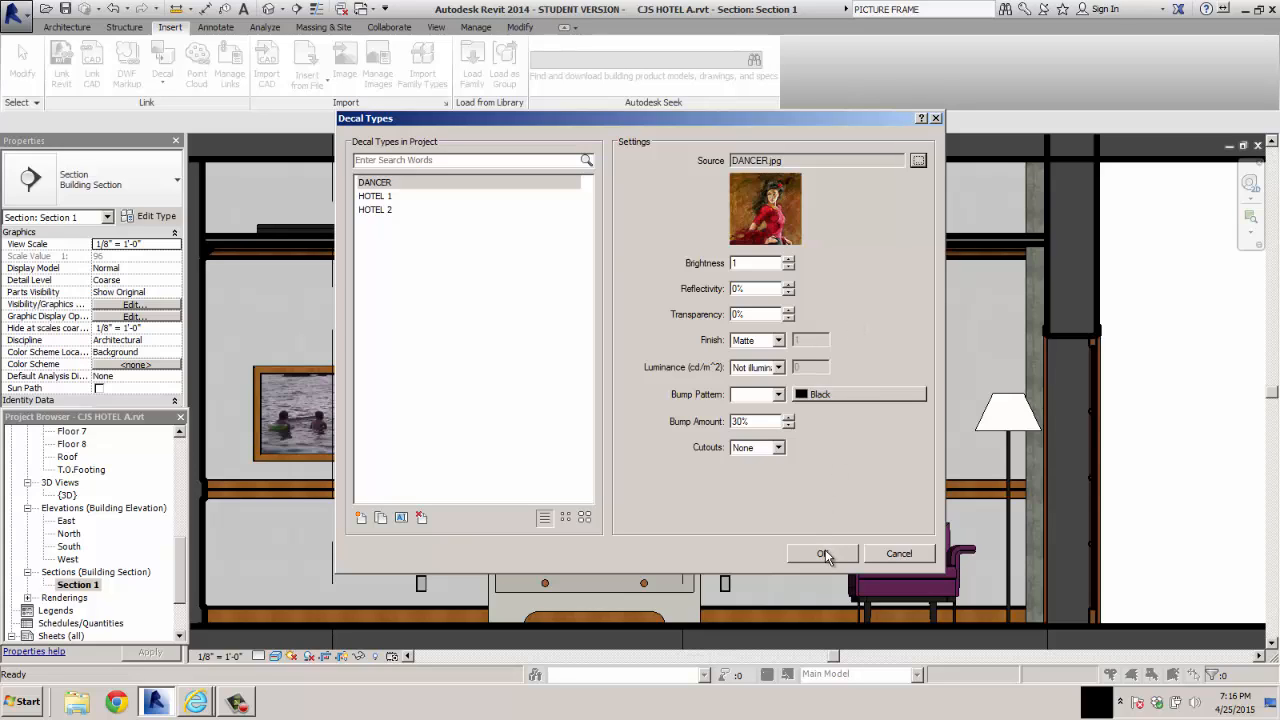
Create a decal type named FARMER with FARM SCENE.jpg as its source image, and save the decal types
left_click(361, 518)
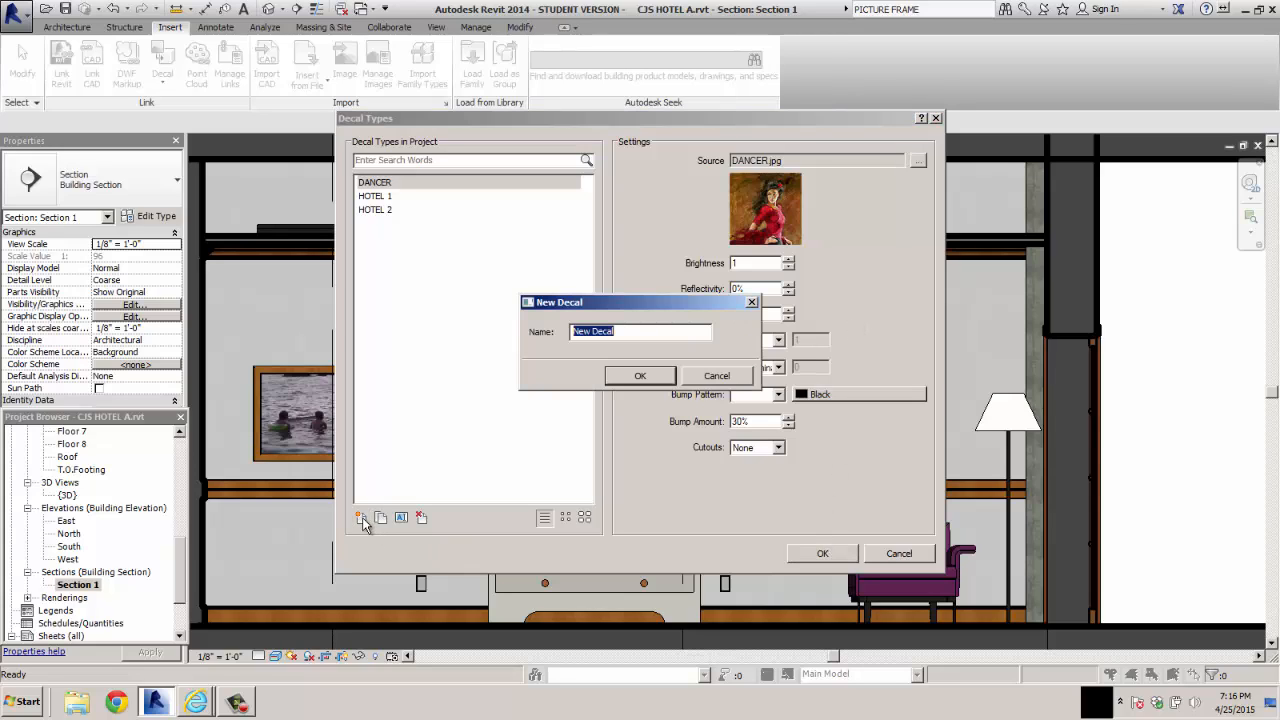
type("FARMER")
key("Return")
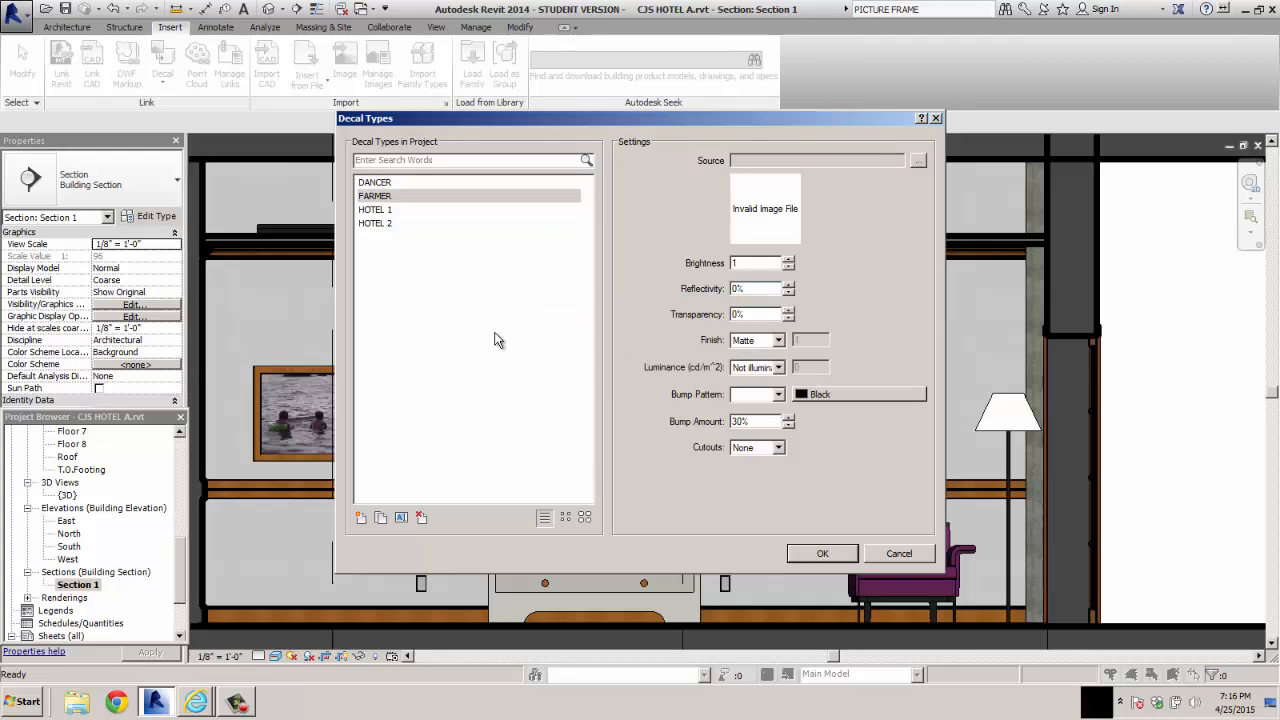
left_click(917, 163)
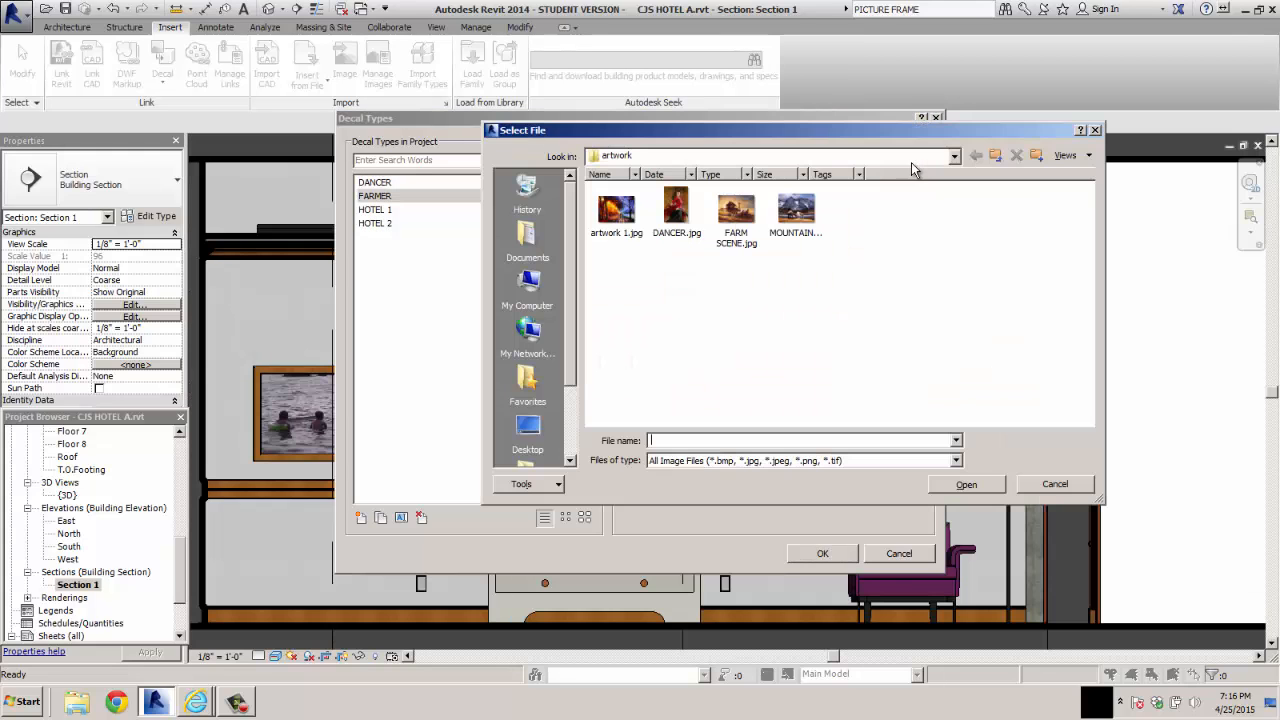
left_click(748, 218)
left_click(960, 481)
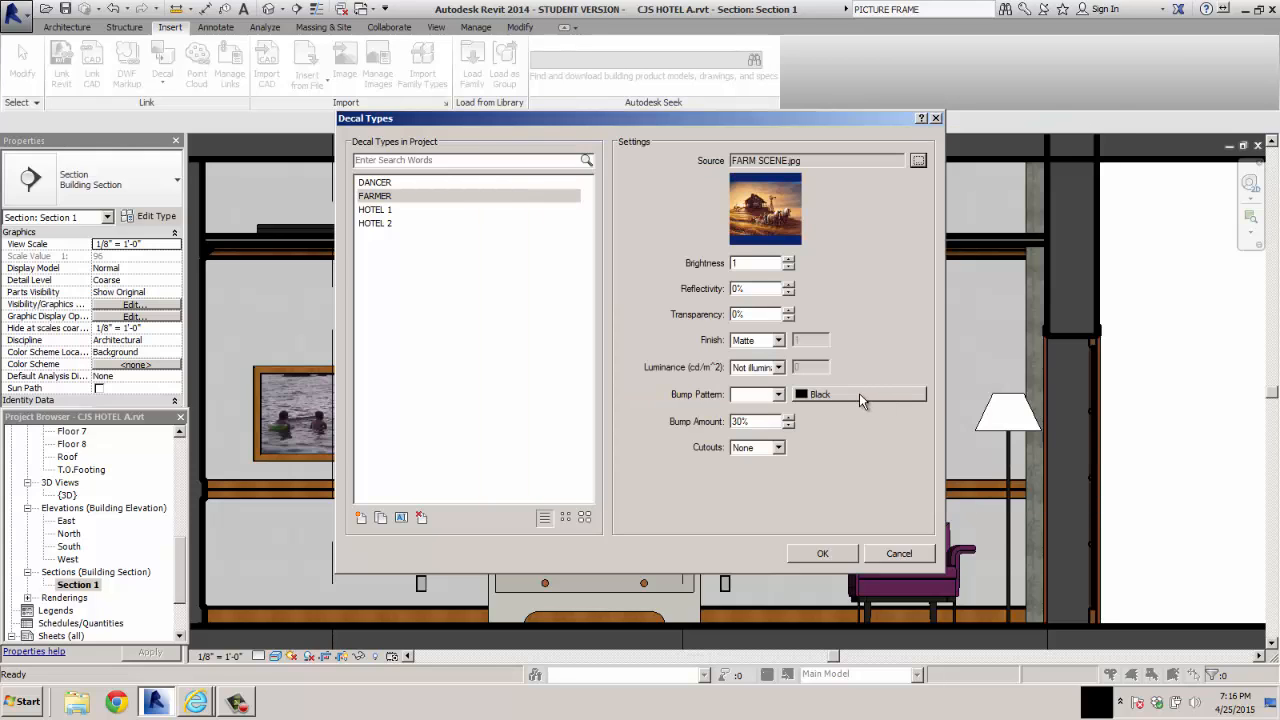
left_click(822, 554)
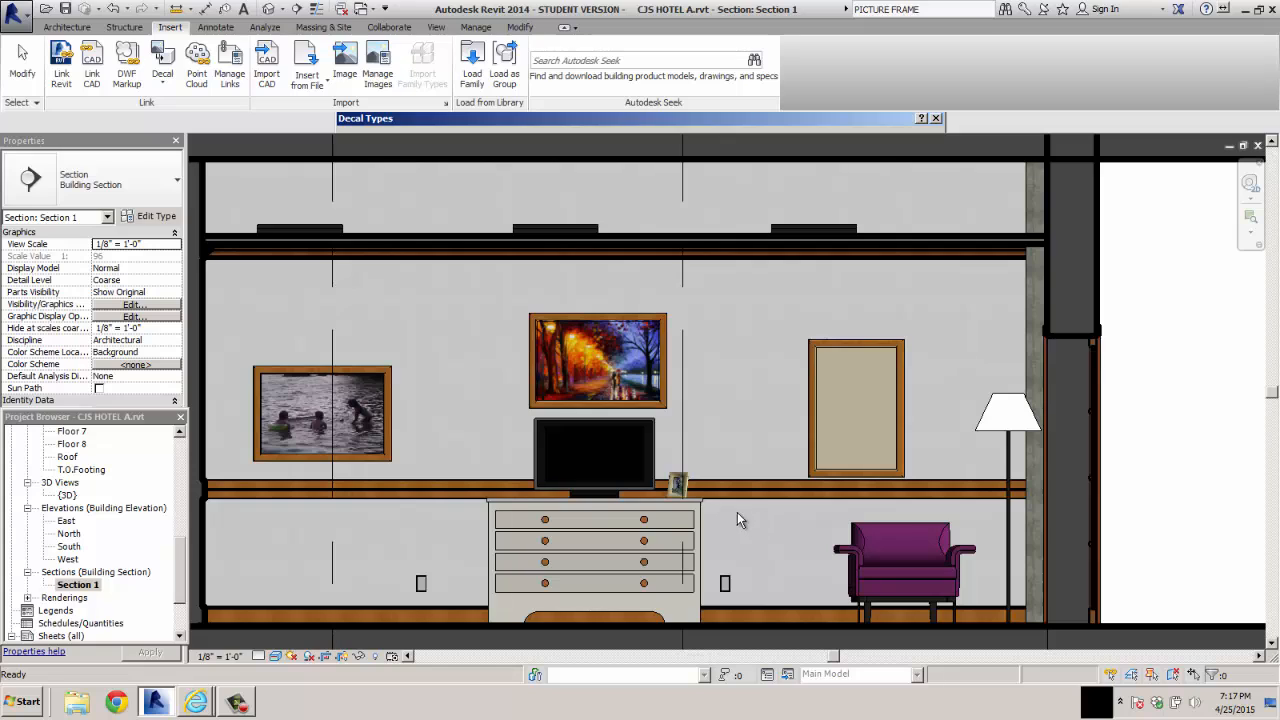
Create a decal type named MOUNTAINS using the mountains image from the artwork folder as its source, and save the decal types
left_click(162, 82)
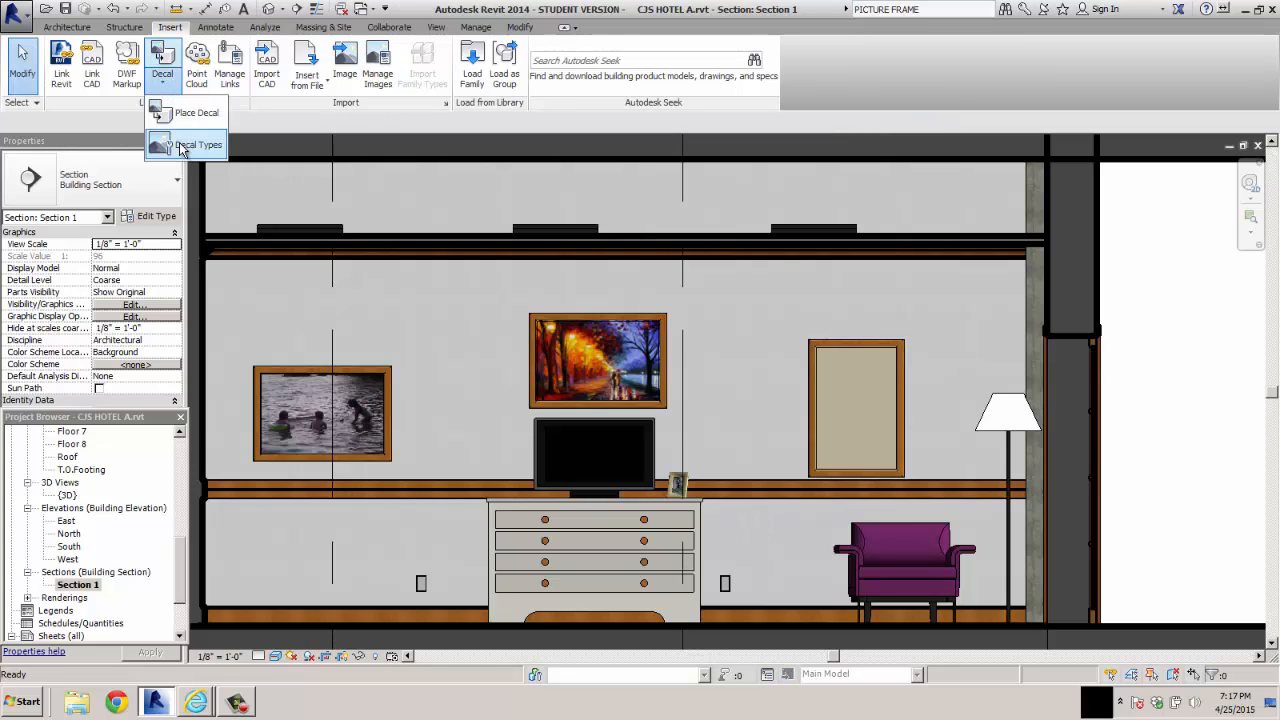
left_click(190, 145)
left_click(361, 517)
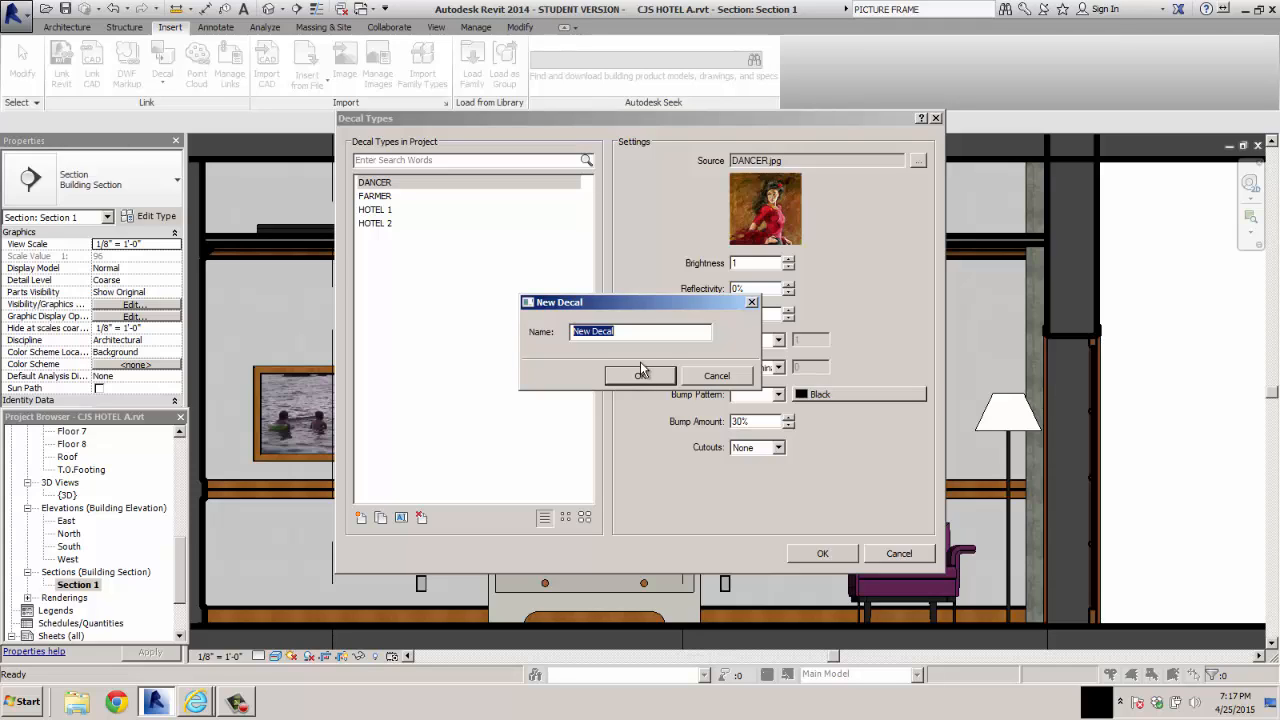
type("MOUNTAINS")
left_click(641, 366)
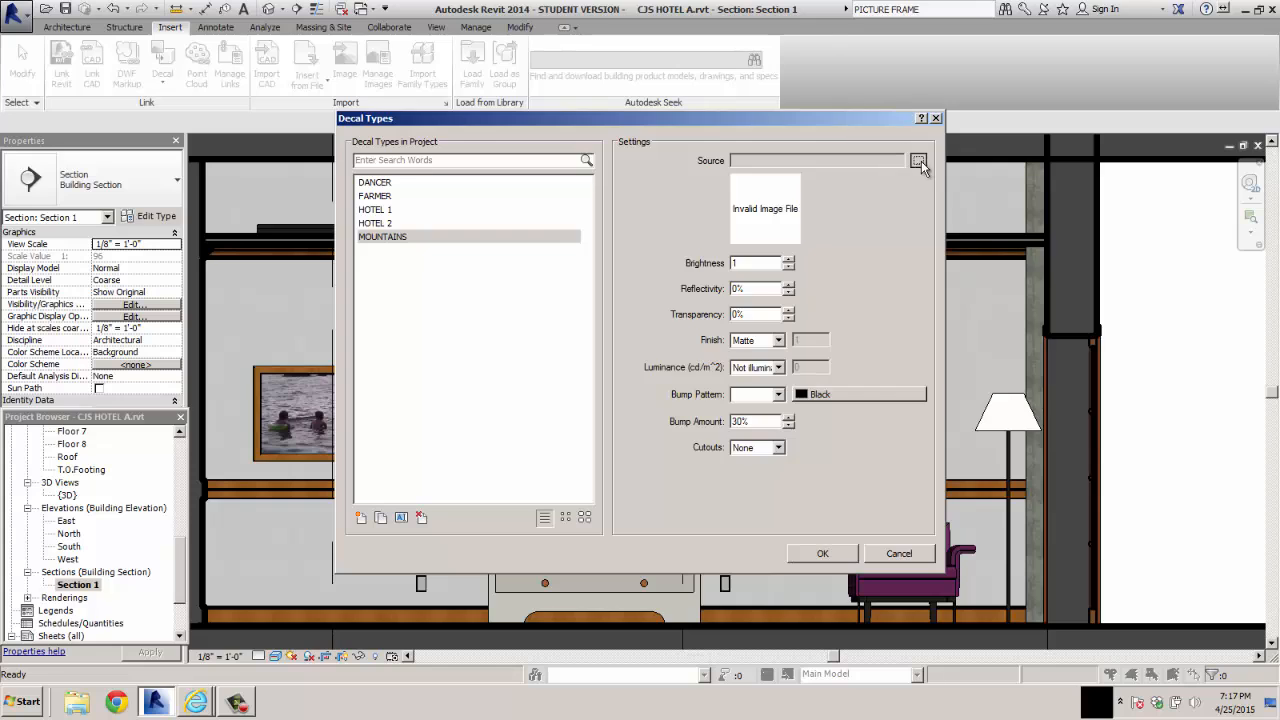
left_click(919, 160)
double_click(797, 222)
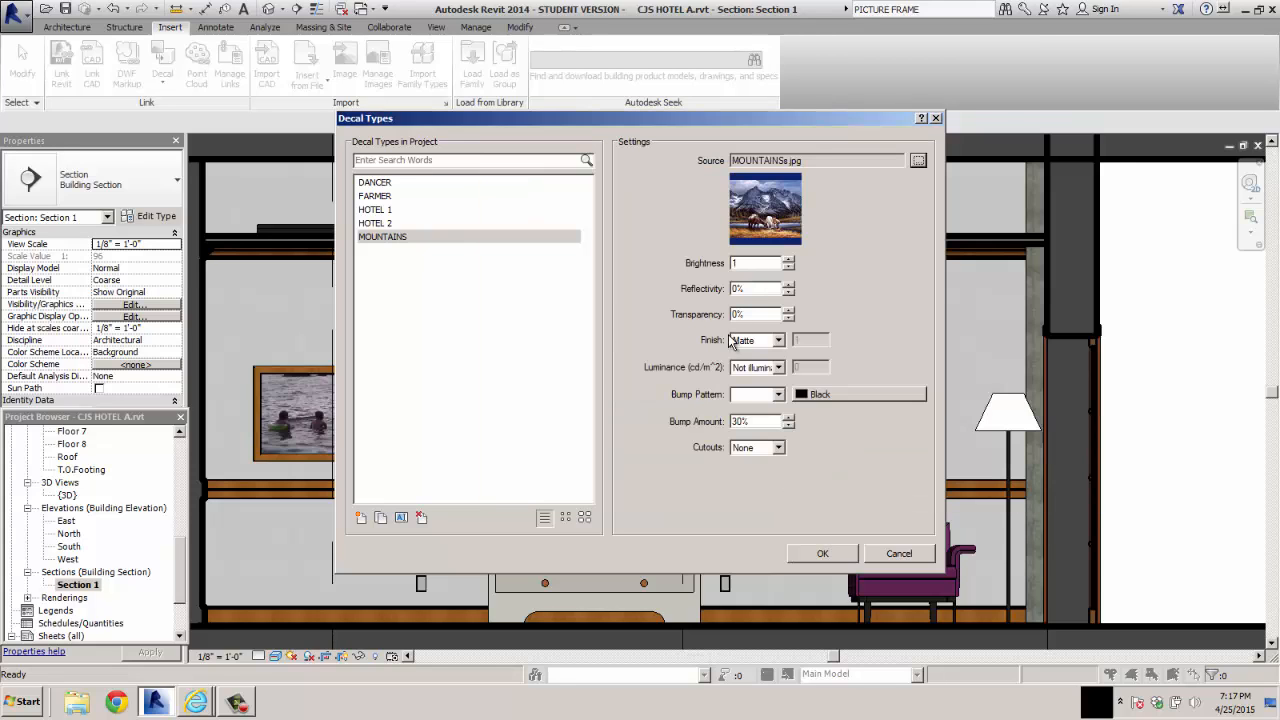
left_click(822, 554)
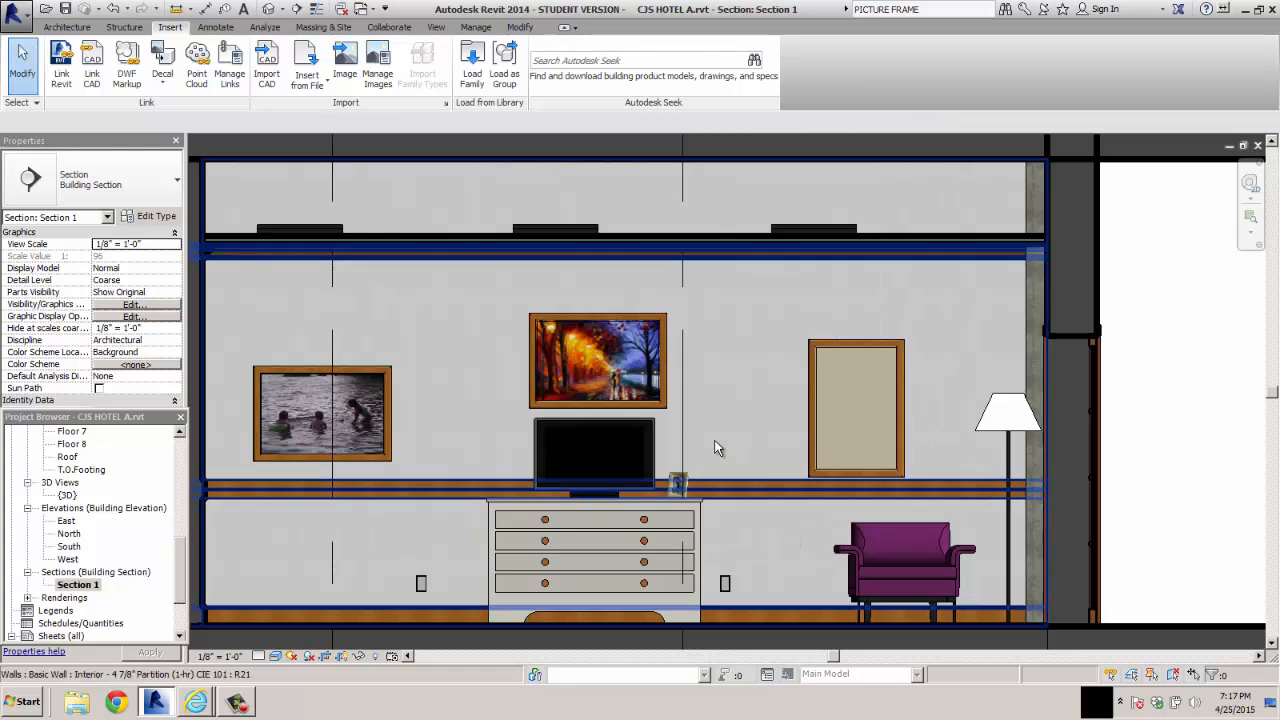
Place a DANCER decal inside the empty picture frame above the purple chair
left_click(163, 82)
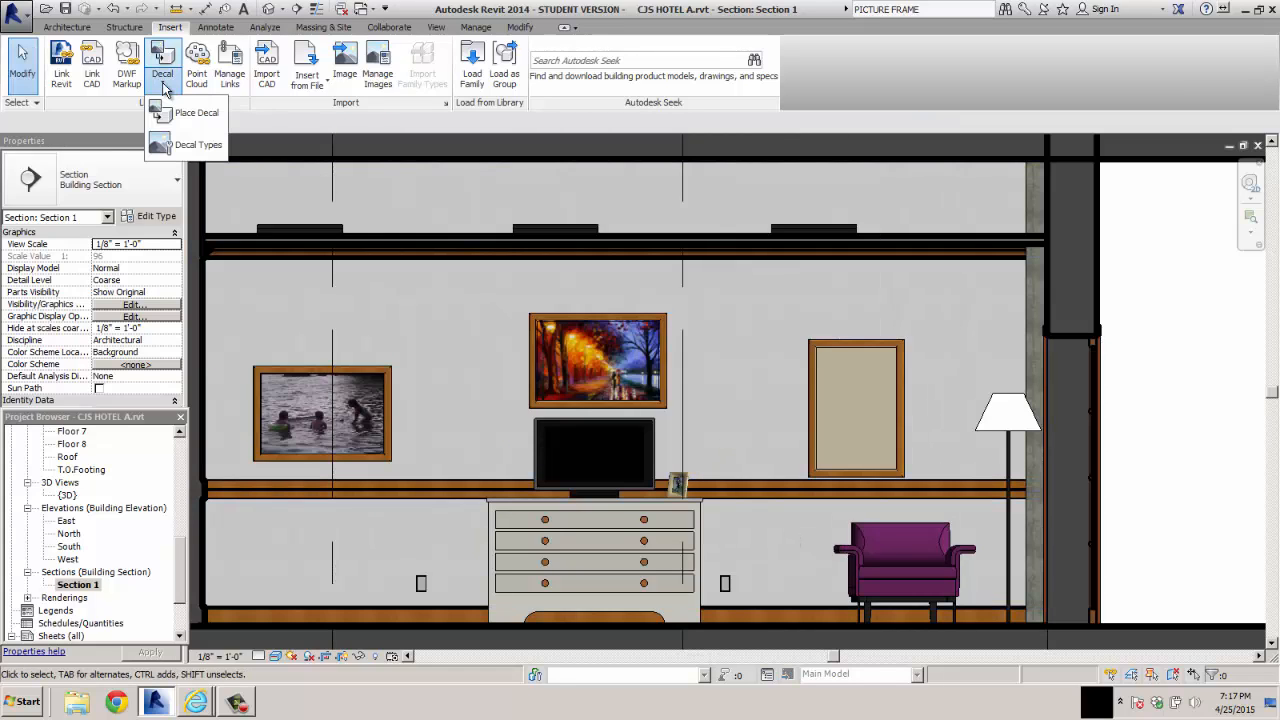
left_click(183, 117)
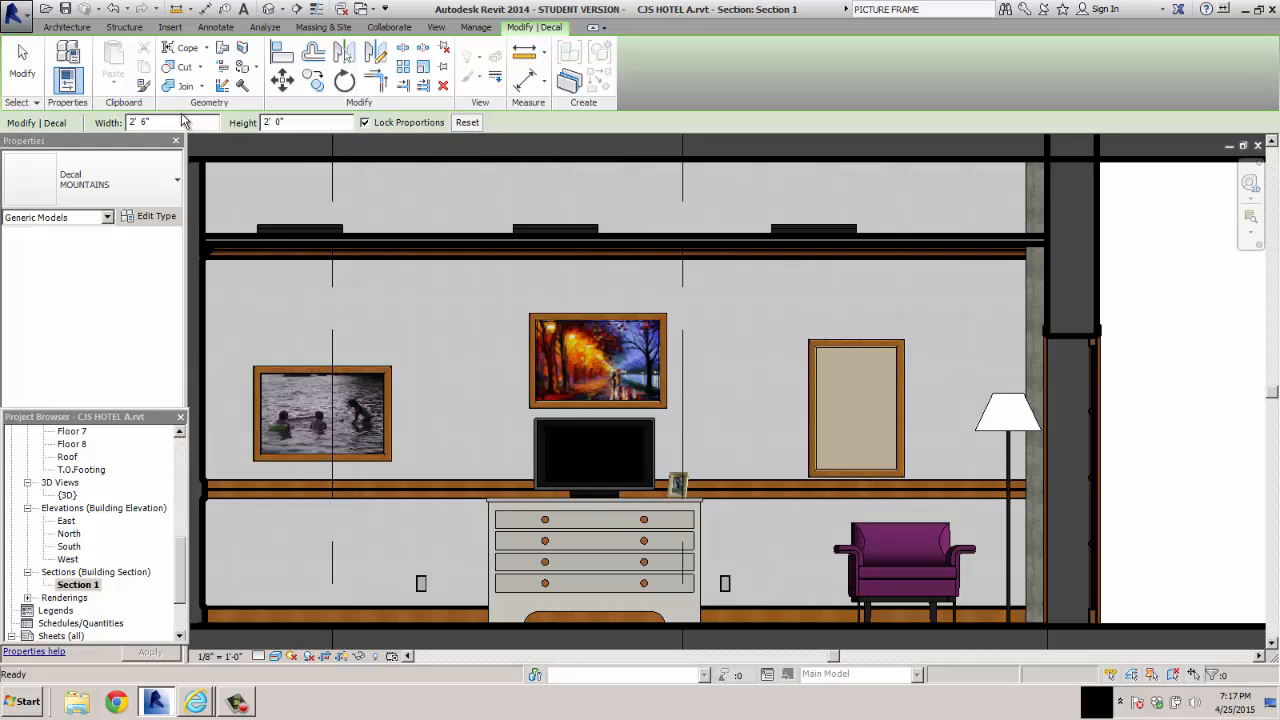
left_click(176, 182)
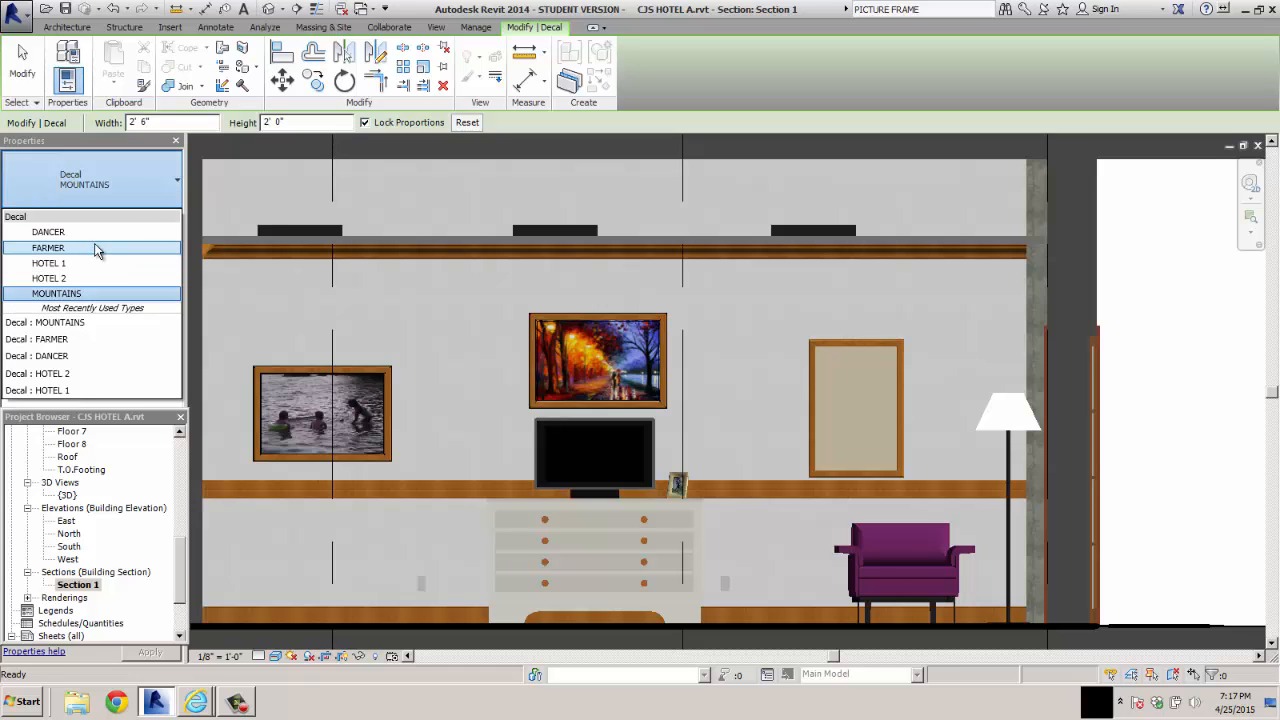
left_click(92, 233)
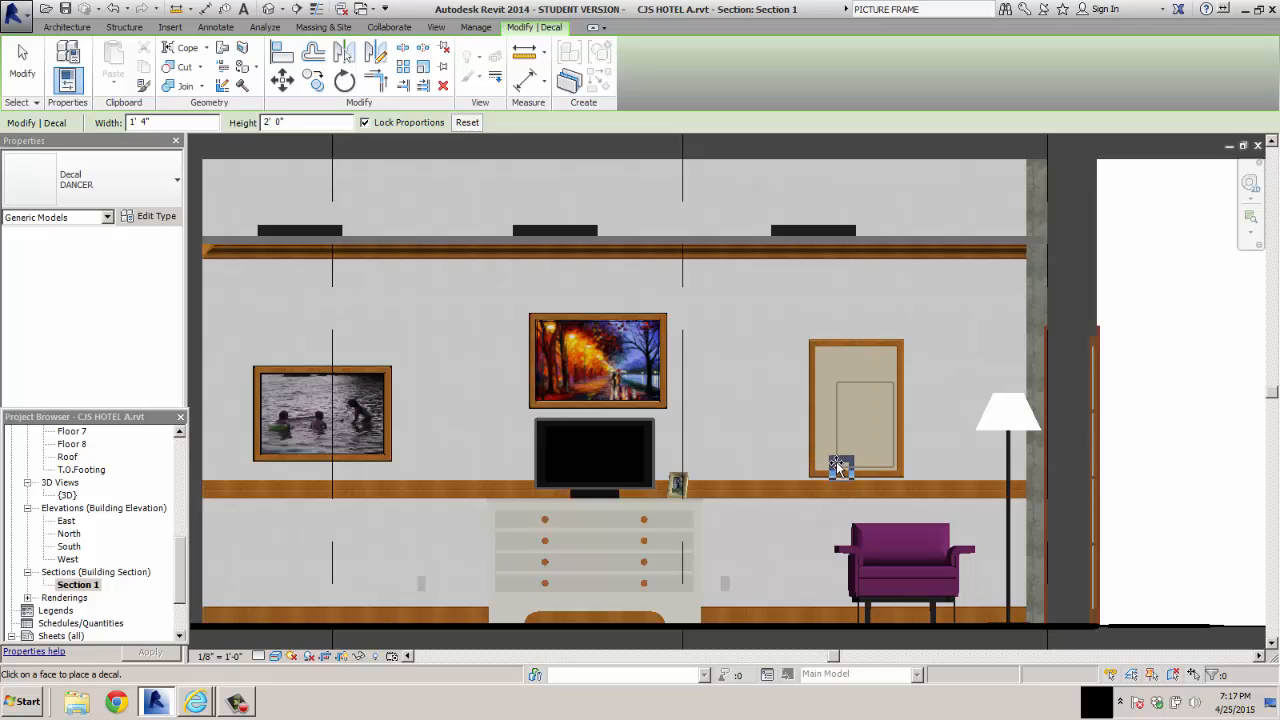
left_click(832, 460)
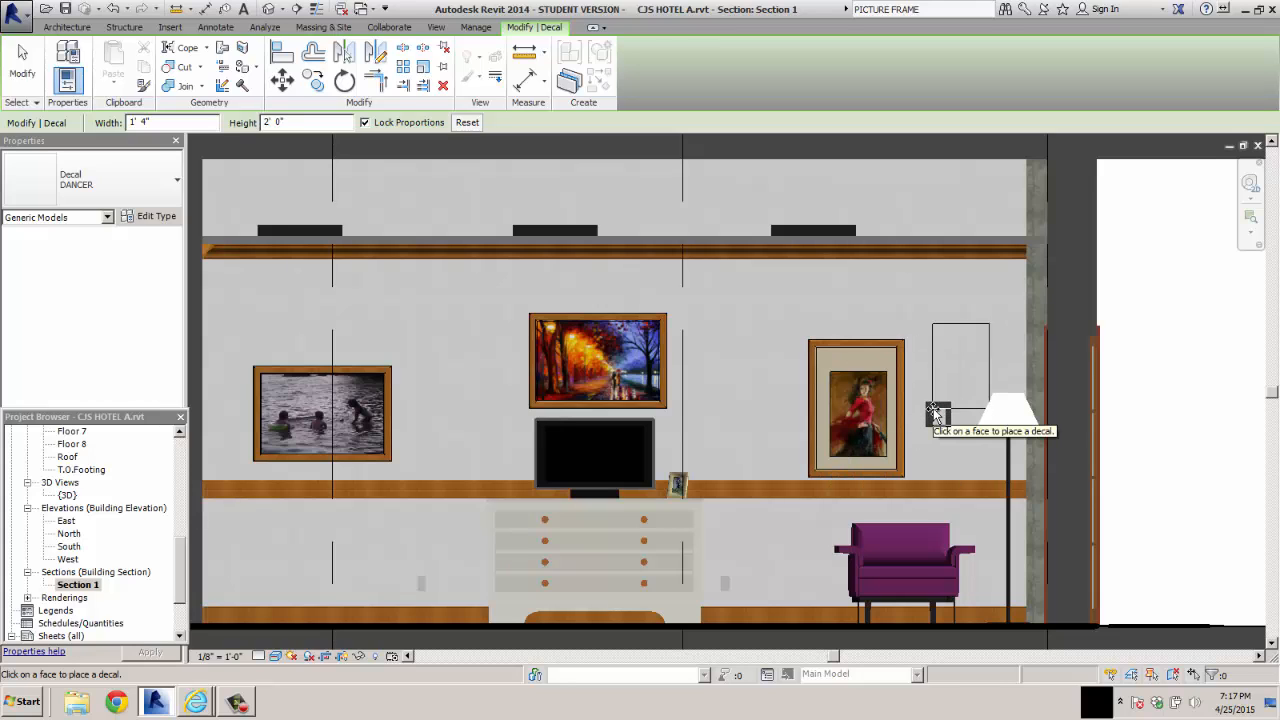
key("Escape")
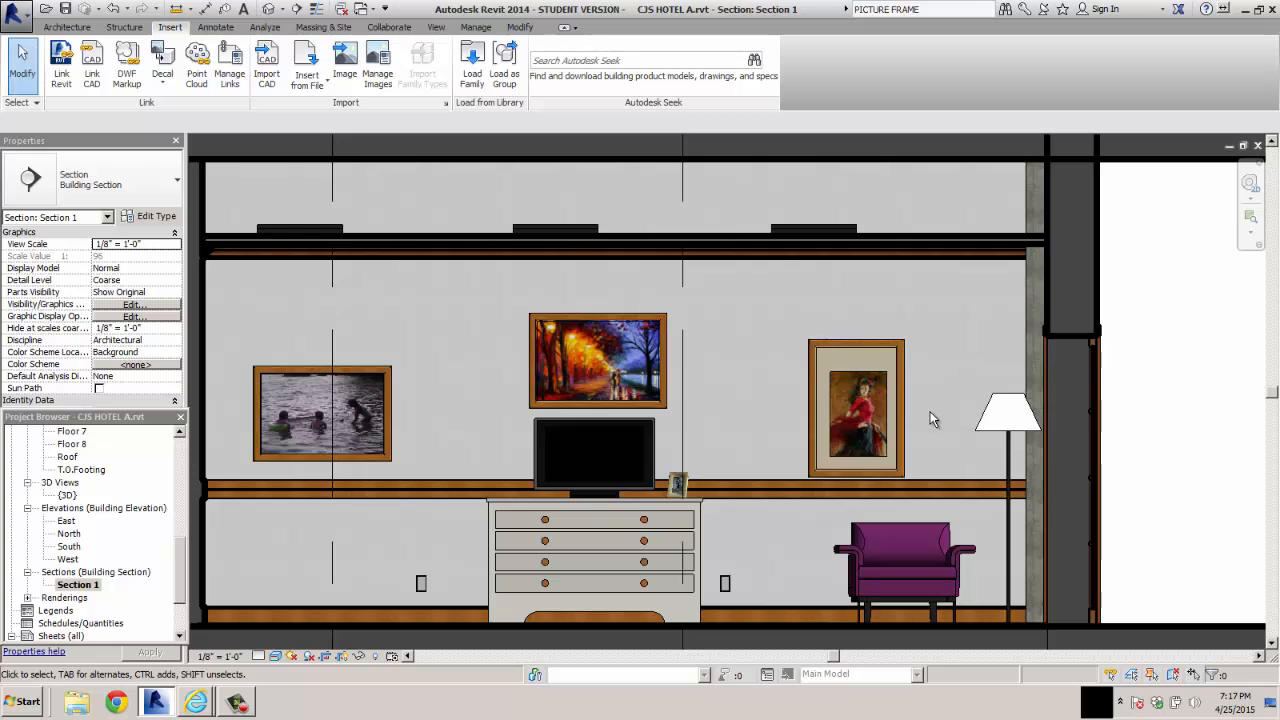
Move the dancer decal slightly so that it is centred within its picture frame
scroll(930, 418, "down", 2)
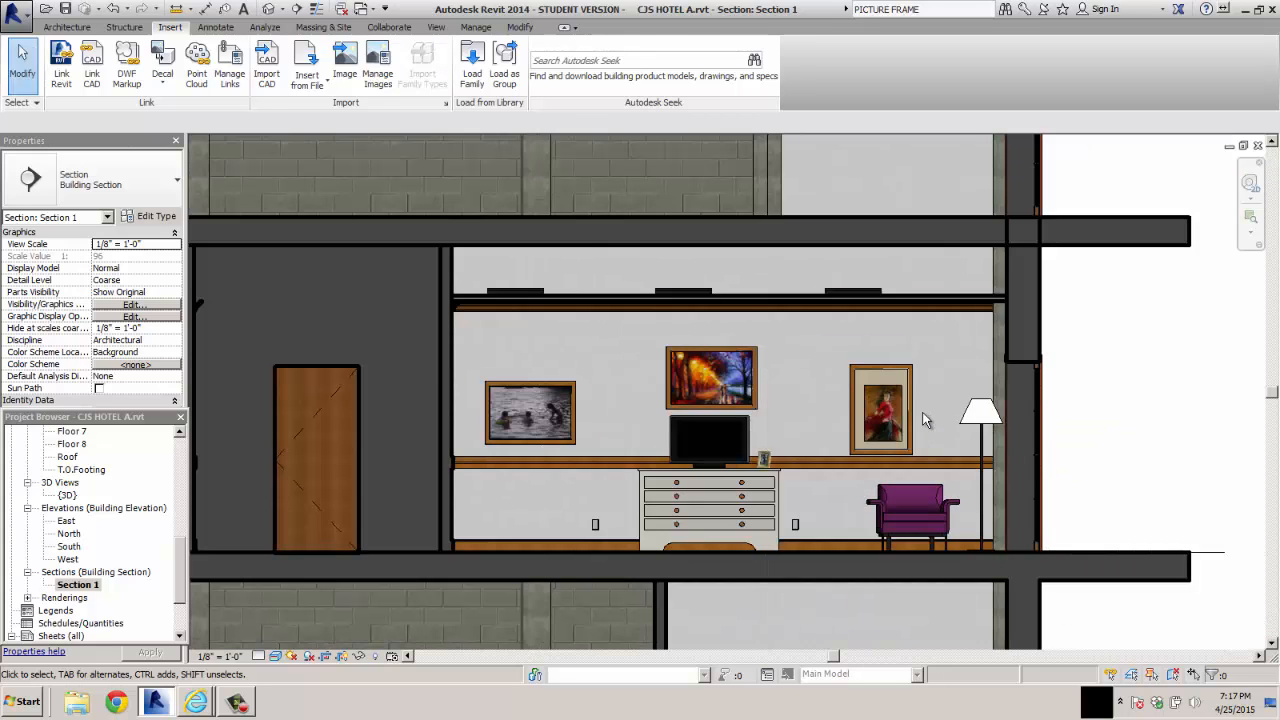
scroll(925, 420, "up", 5)
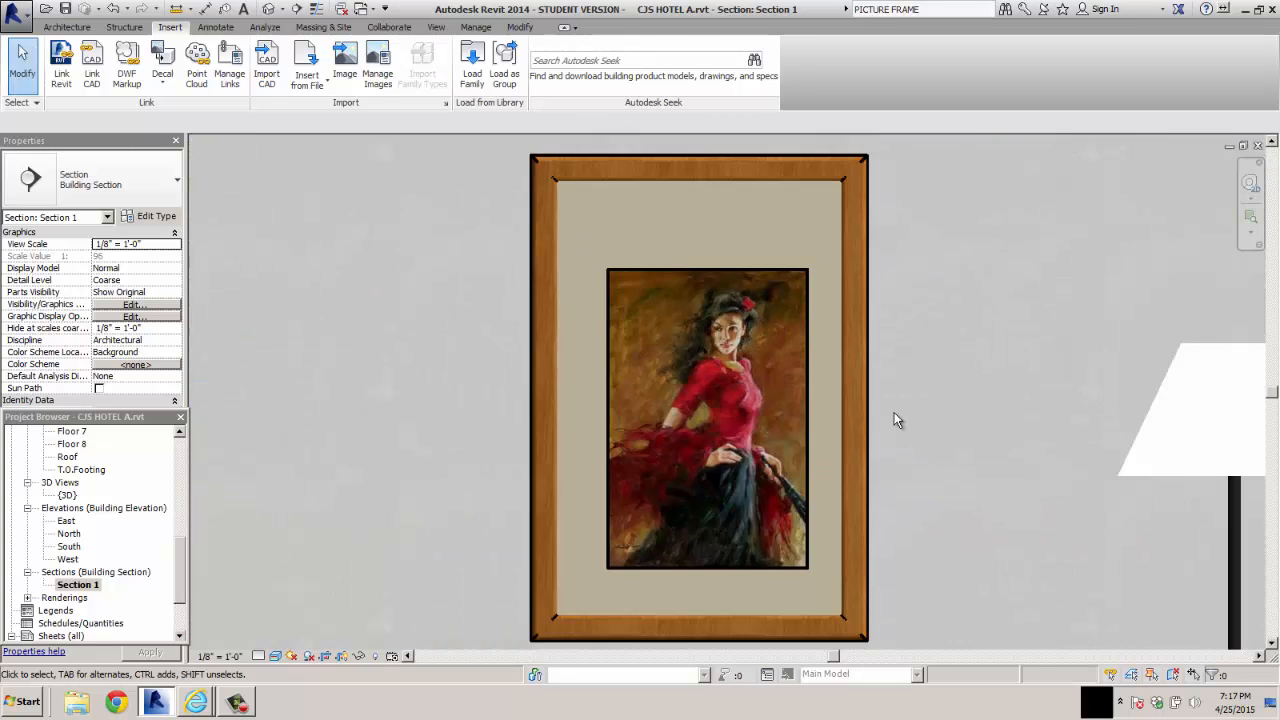
scroll(894, 412, "down", 1)
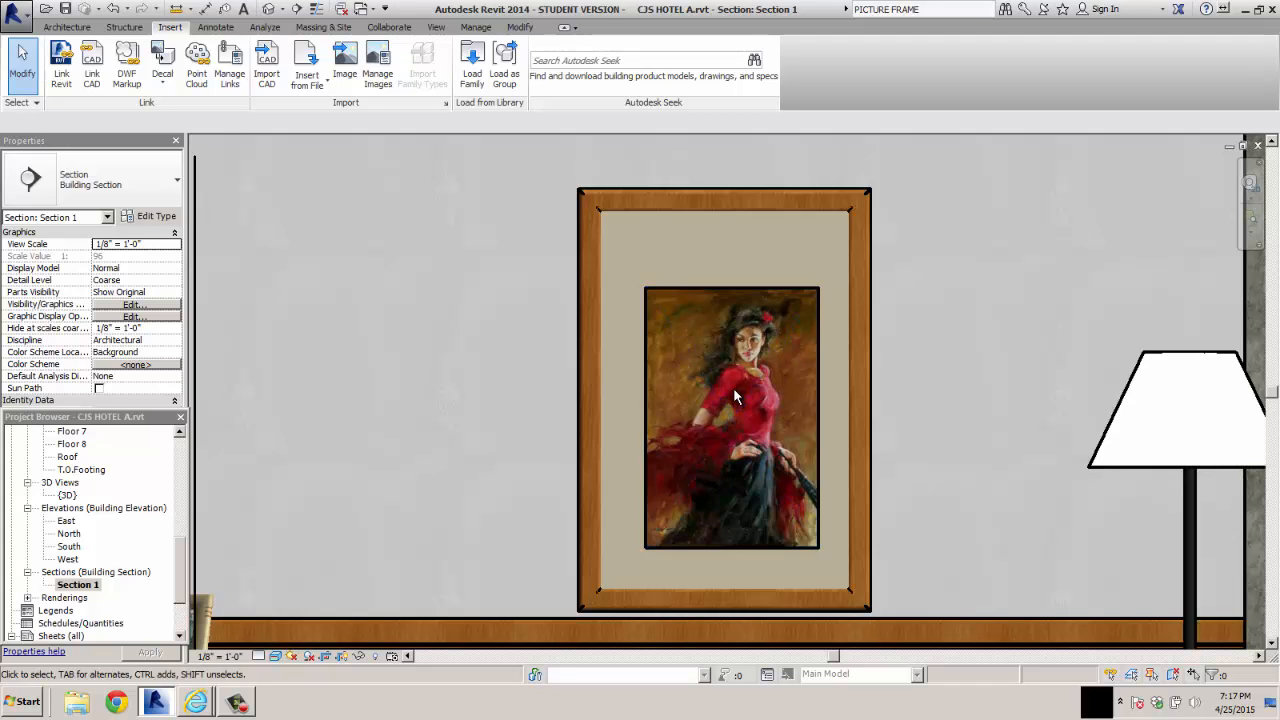
left_click_drag(730, 410, 723, 399)
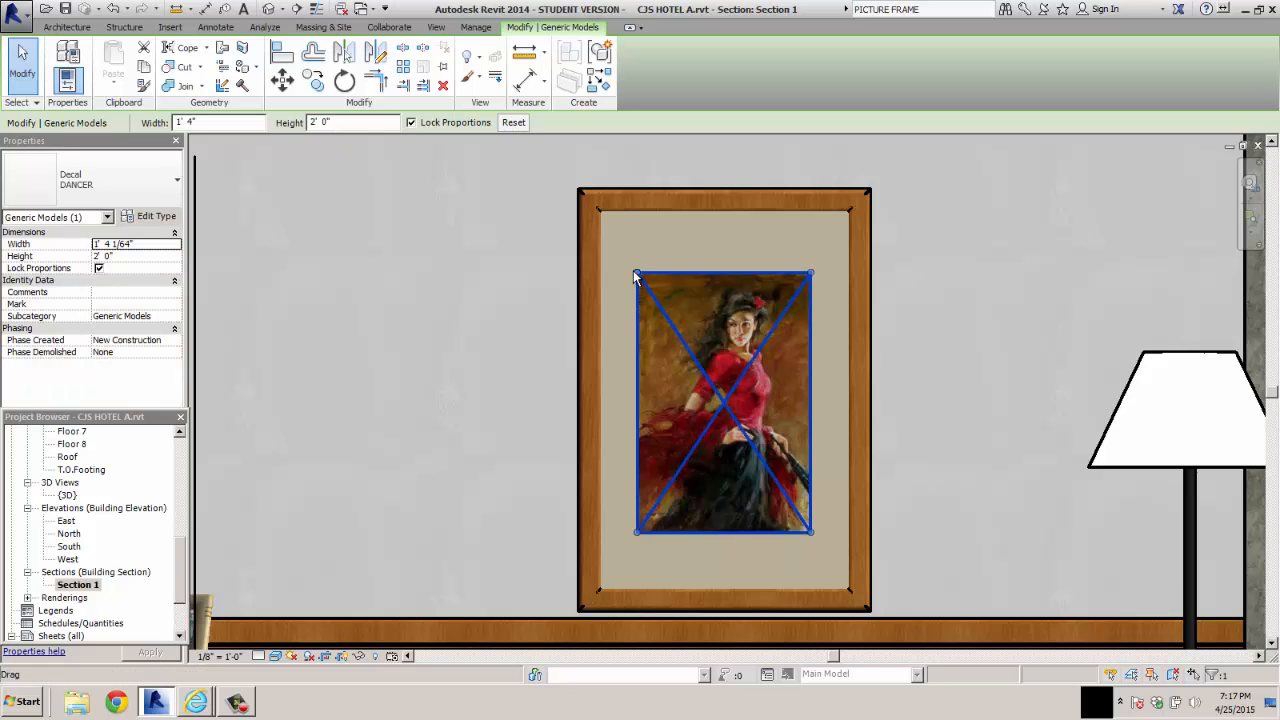
Unlock the dancer decal's proportions and stretch it vertically to fill the frame opening, about 2' 10 1/2" high
left_click(99, 268)
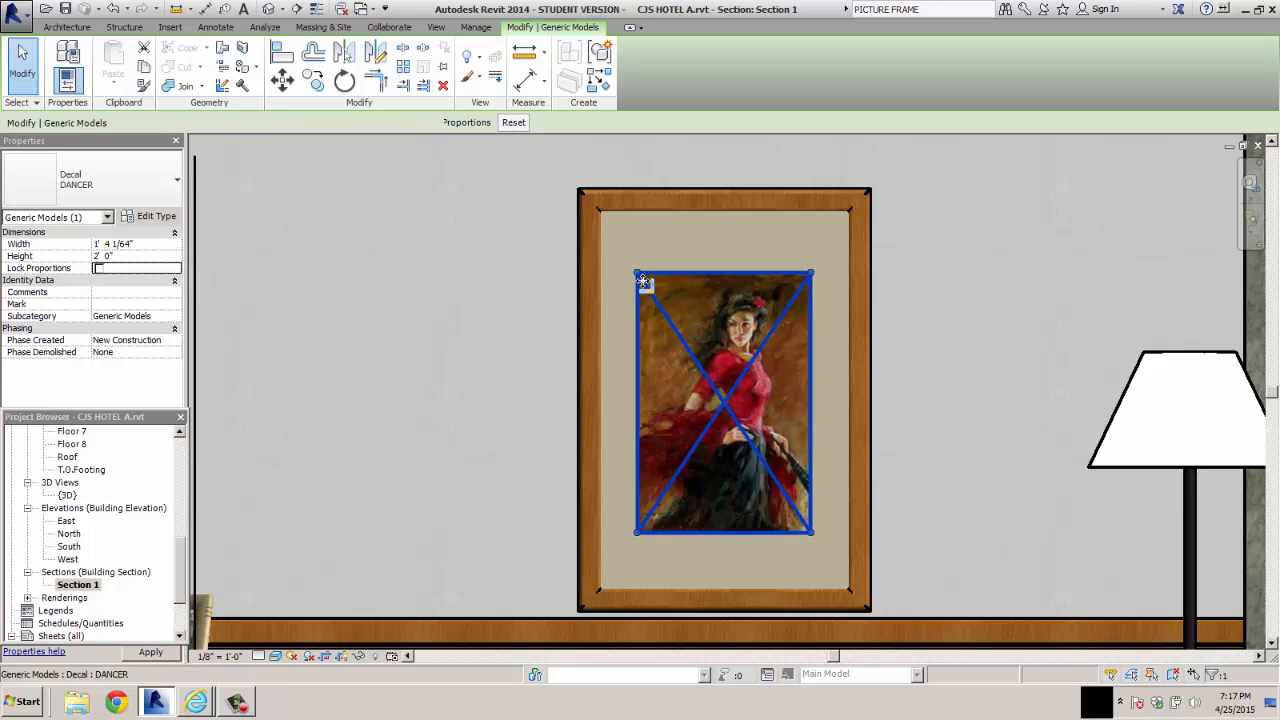
left_click_drag(638, 275, 612, 211)
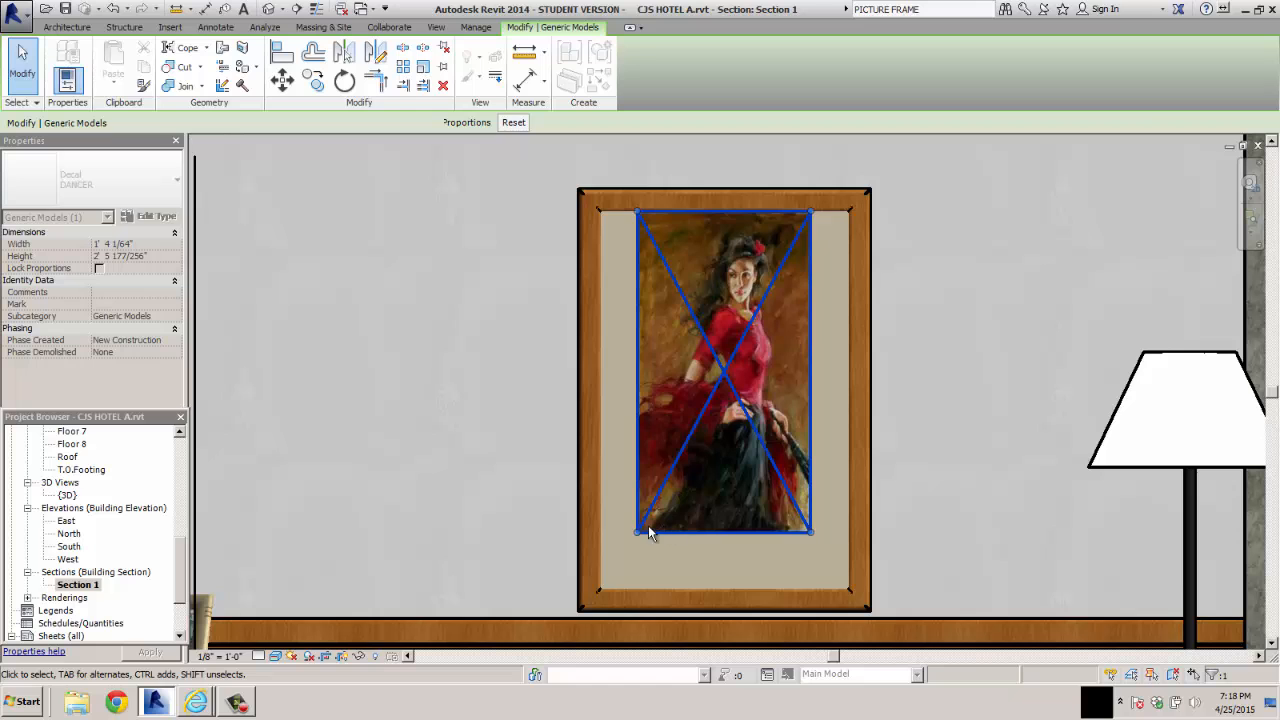
left_click_drag(637, 532, 637, 586)
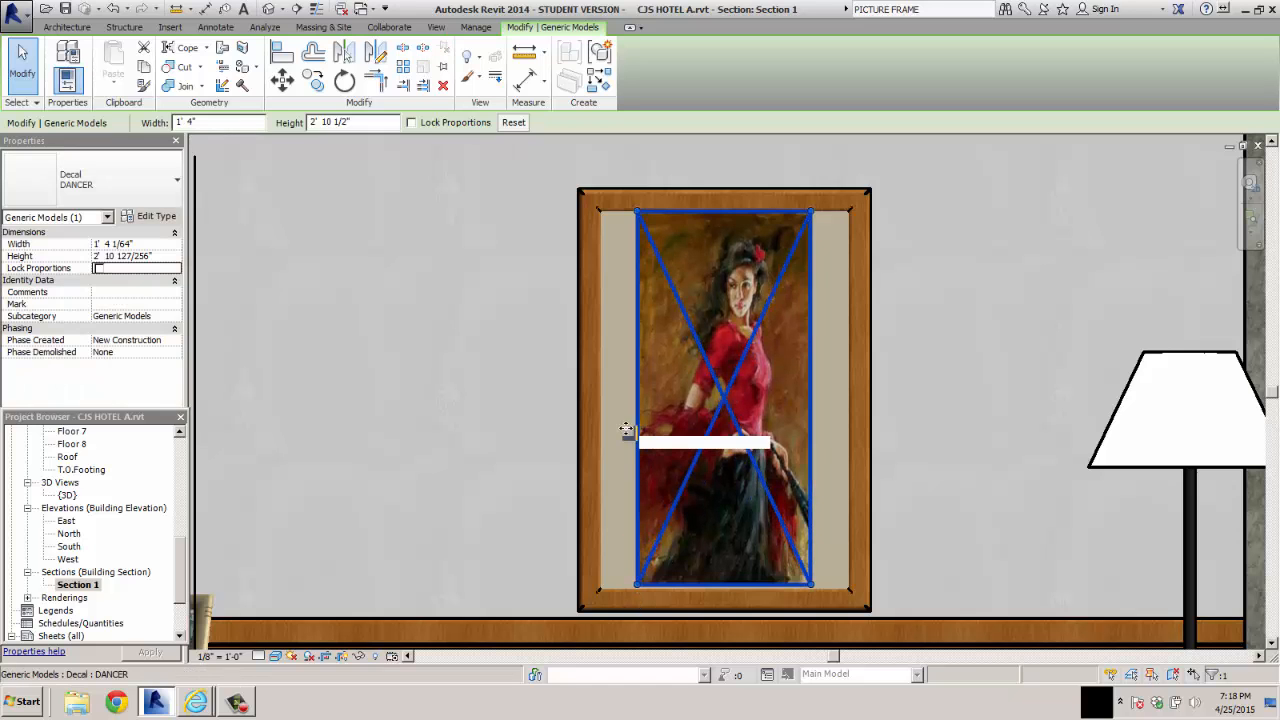
Try to widen the dancer decal toward the frame's side edges, and shift it back to the middle of the frame
left_click_drag(626, 430, 608, 429)
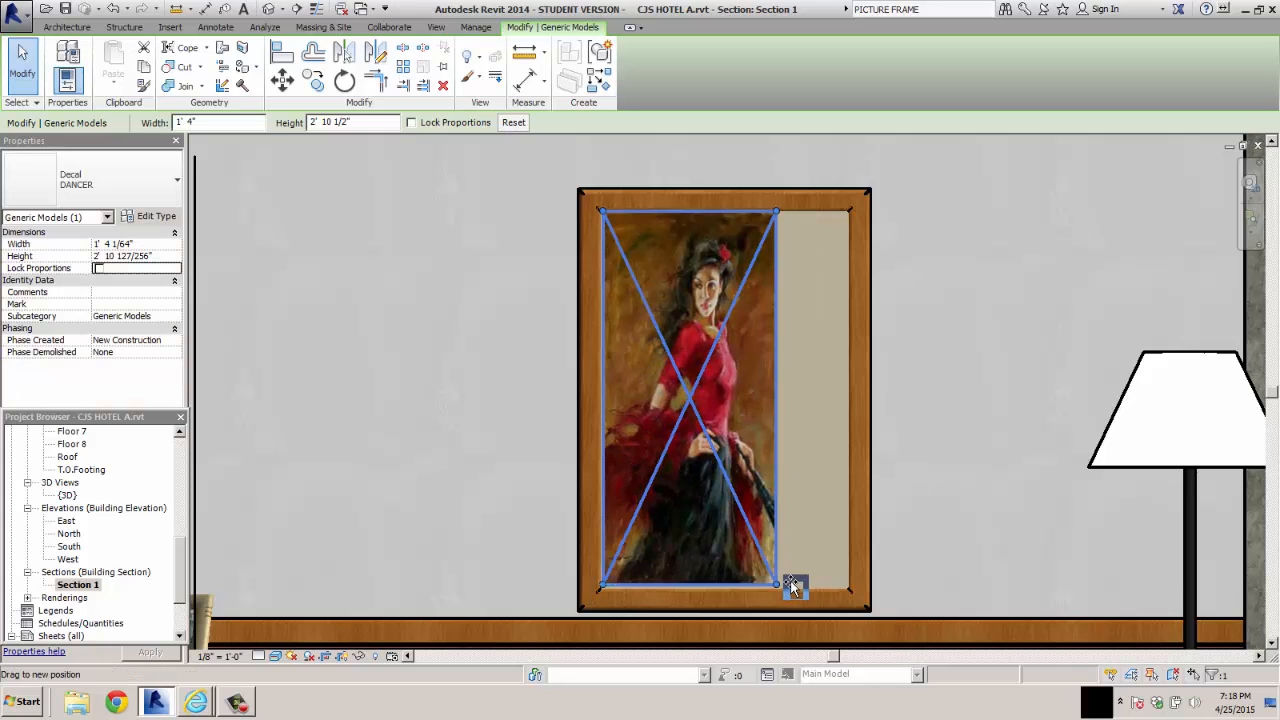
left_click_drag(791, 581, 820, 581)
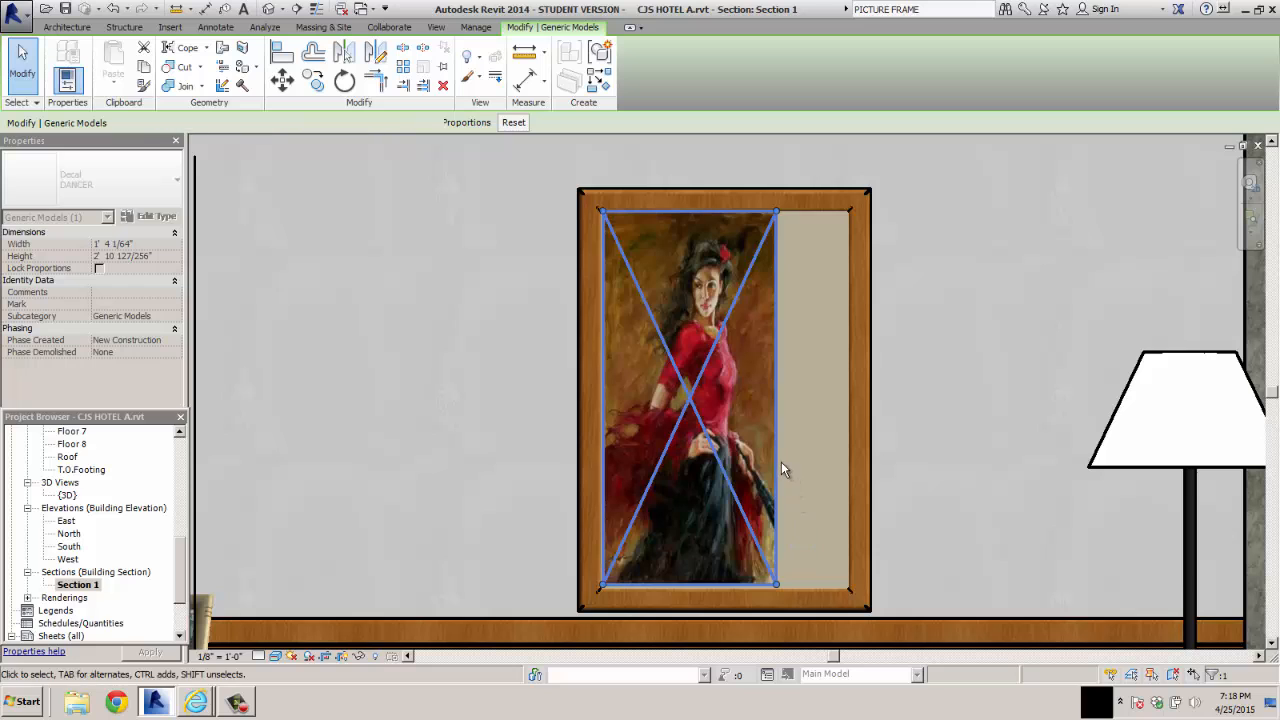
left_click_drag(781, 470, 812, 466)
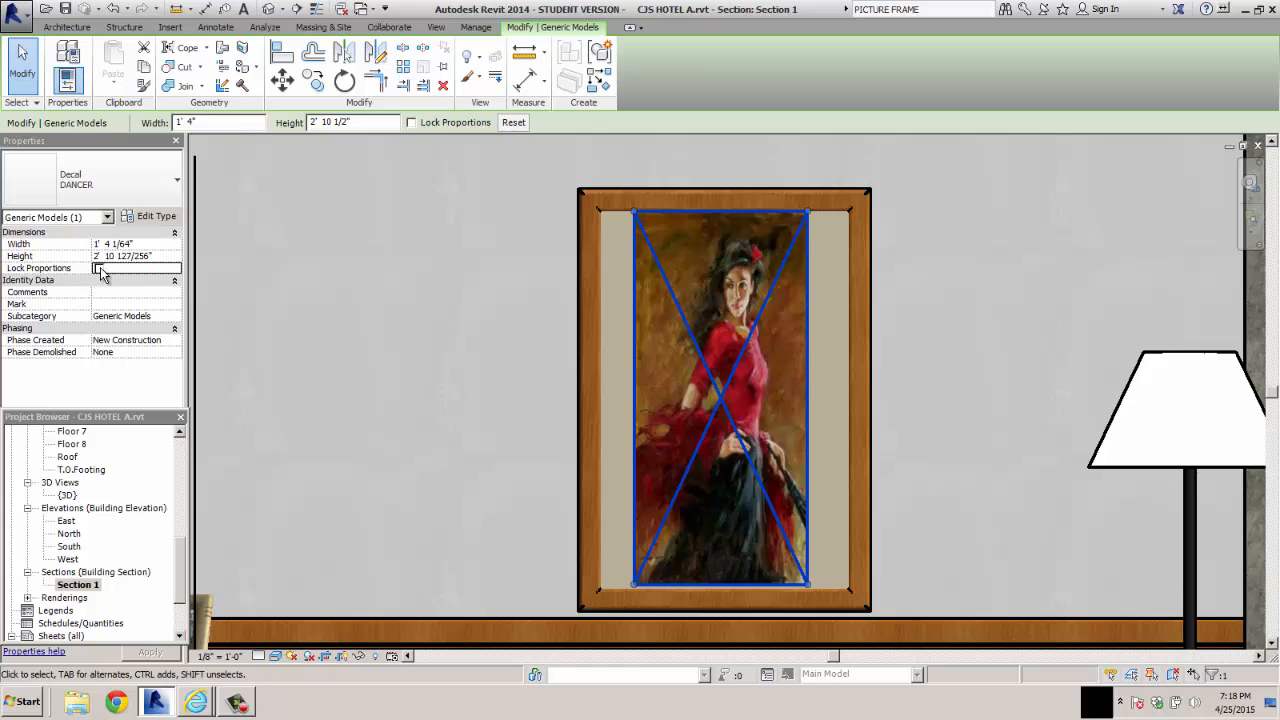
Set the dancer decal's width to 2' 0" and its height to 3' 0"
double_click(152, 244)
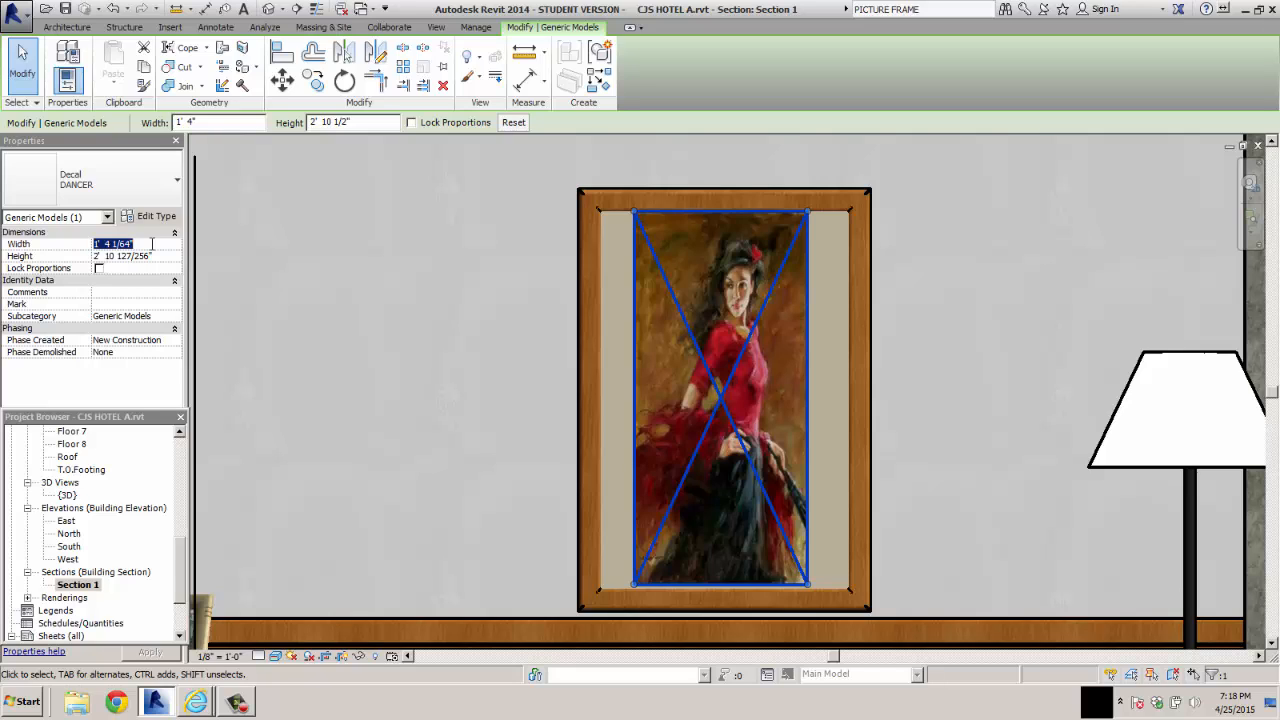
type("2")
double_click(120, 256)
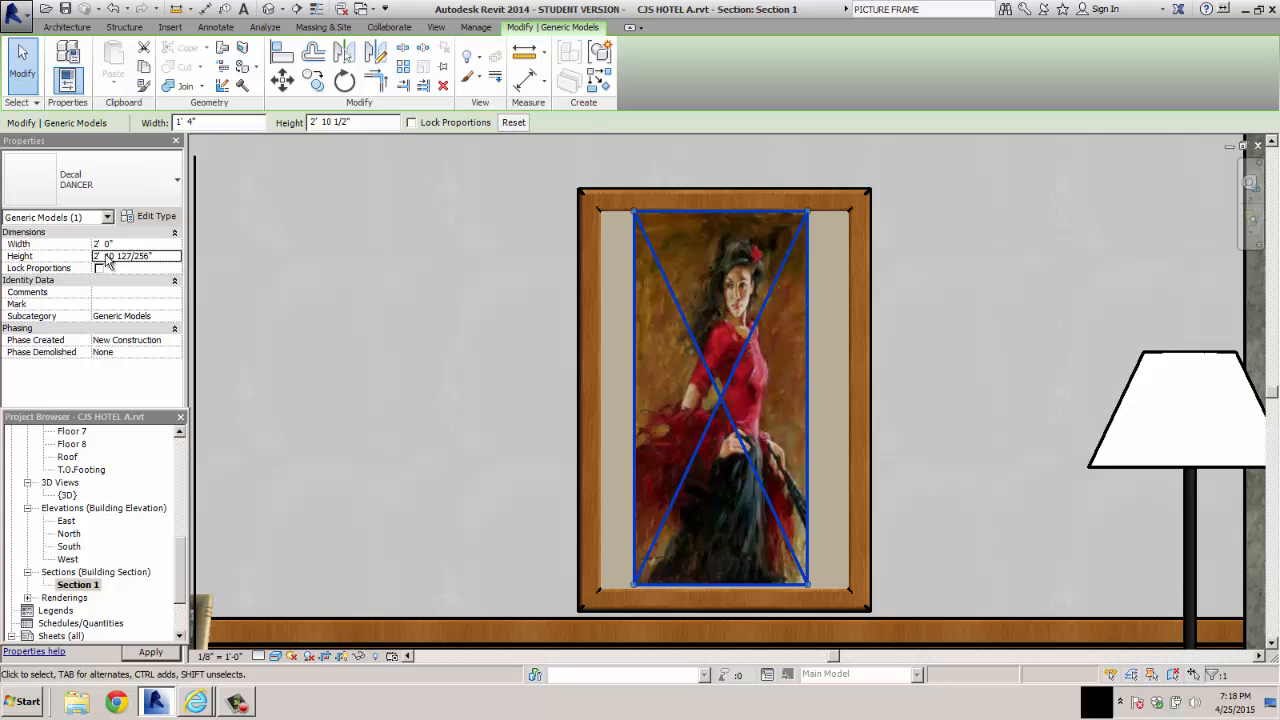
type("3")
key("Return")
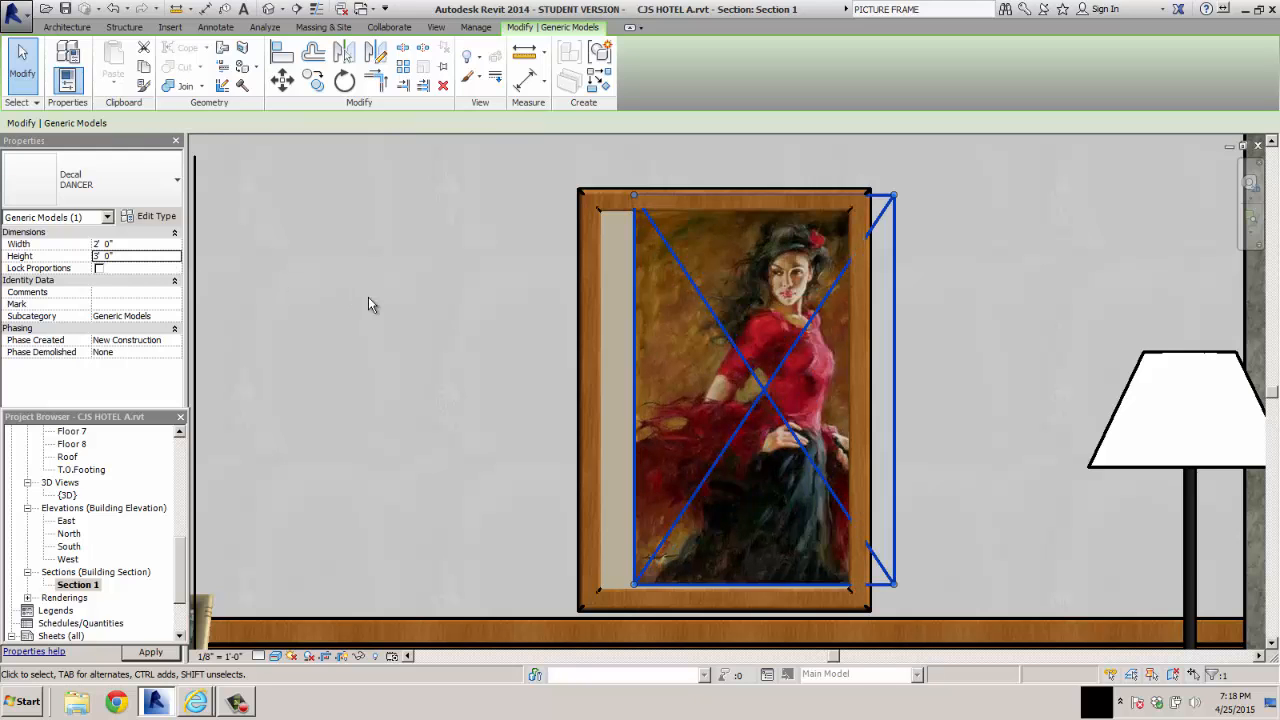
Move the dancer decal so that it covers the whole opening of its picture frame, and deselect it
left_click_drag(763, 391, 731, 405)
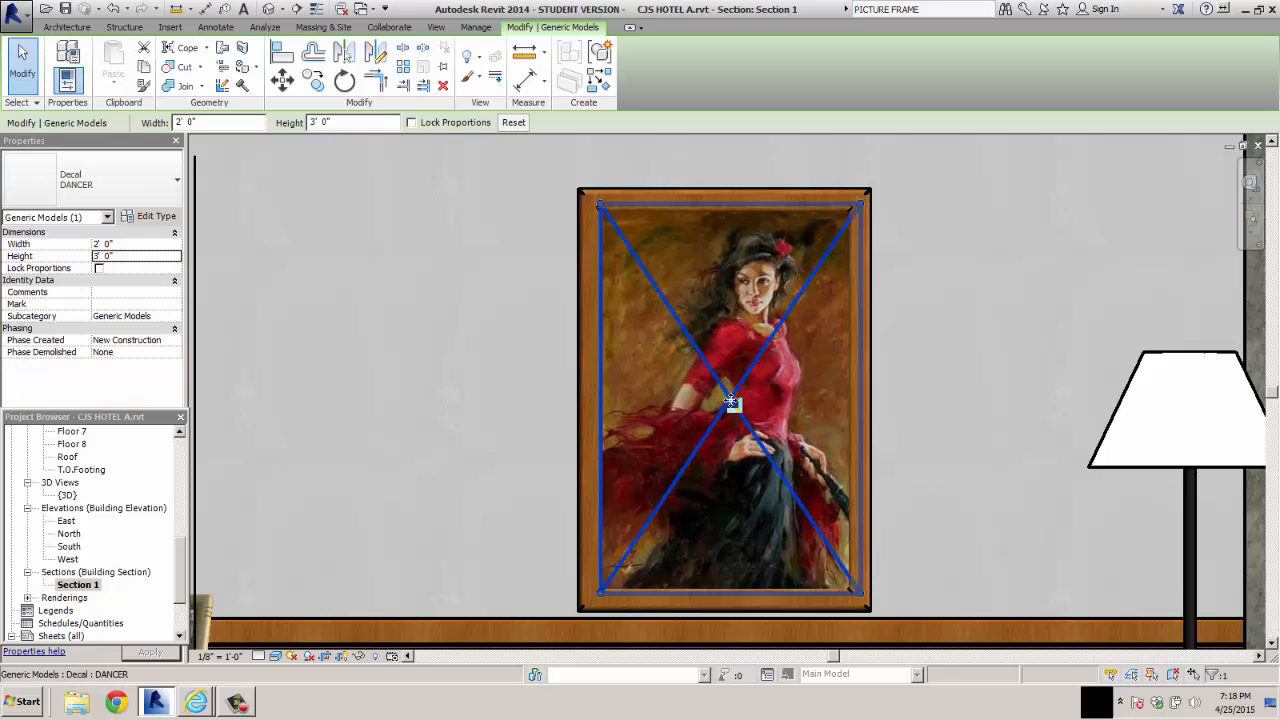
left_click(946, 408)
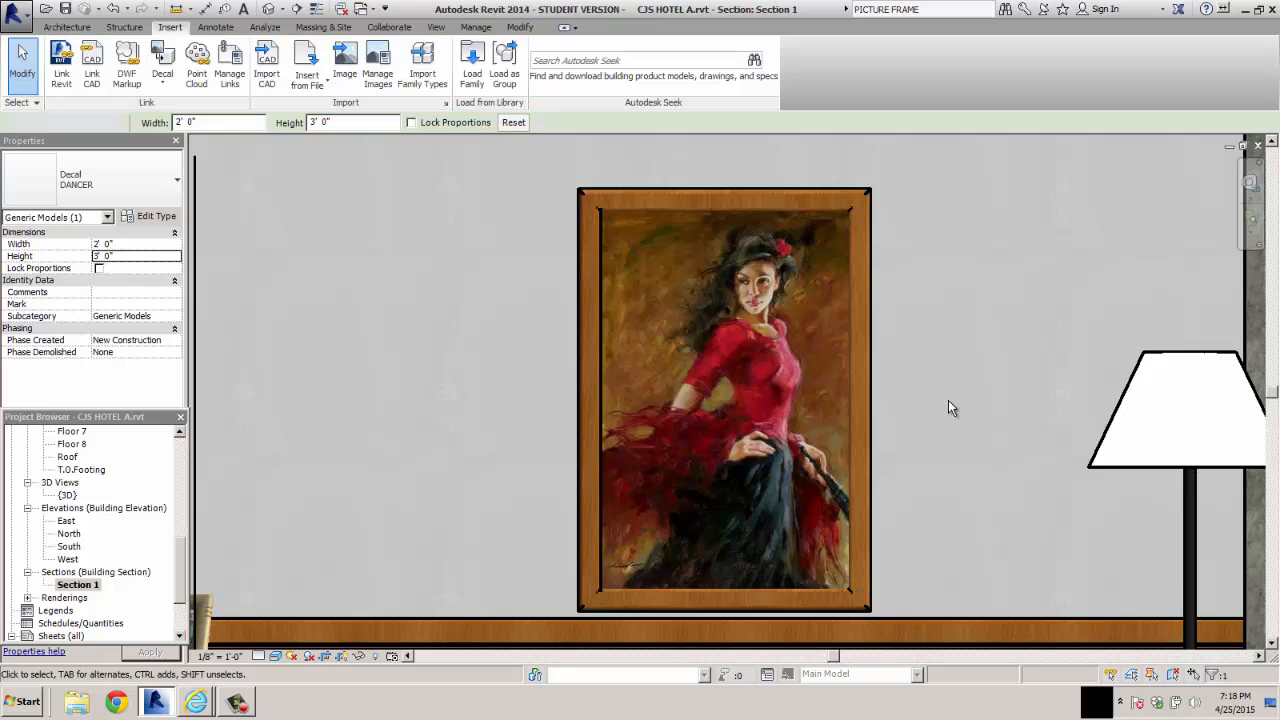
scroll(948, 404, "up", 1)
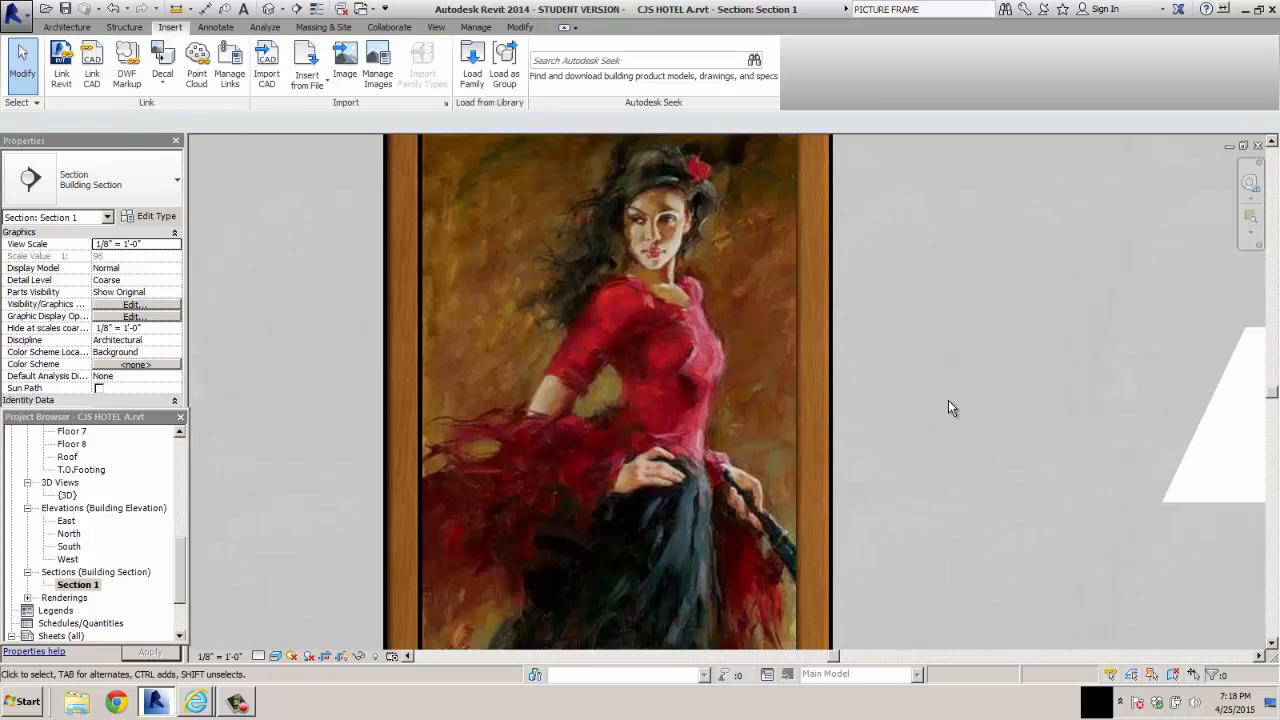
scroll(953, 404, "down", 2)
scroll(956, 401, "down", 3)
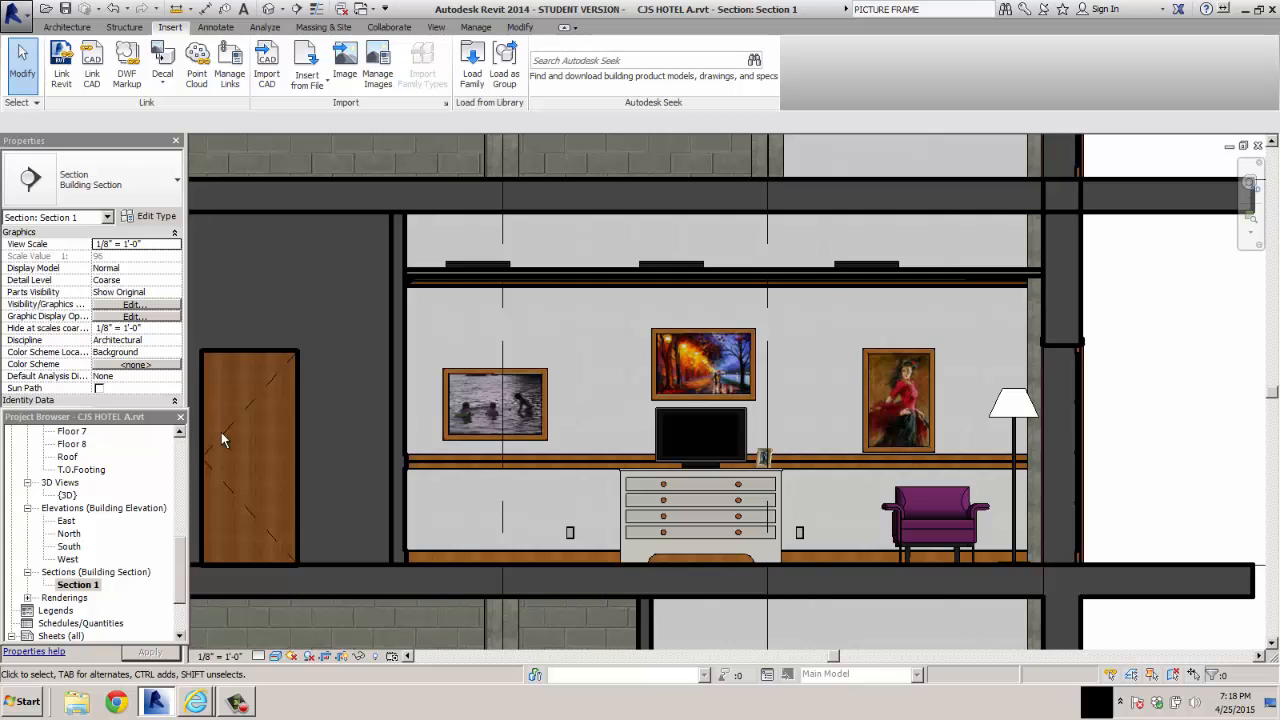
In the Floor 2 plan, draw a horizontal section across the furnished room just above the bathroom, flipped to look toward the entry wall
scroll(180, 549, "up", 4)
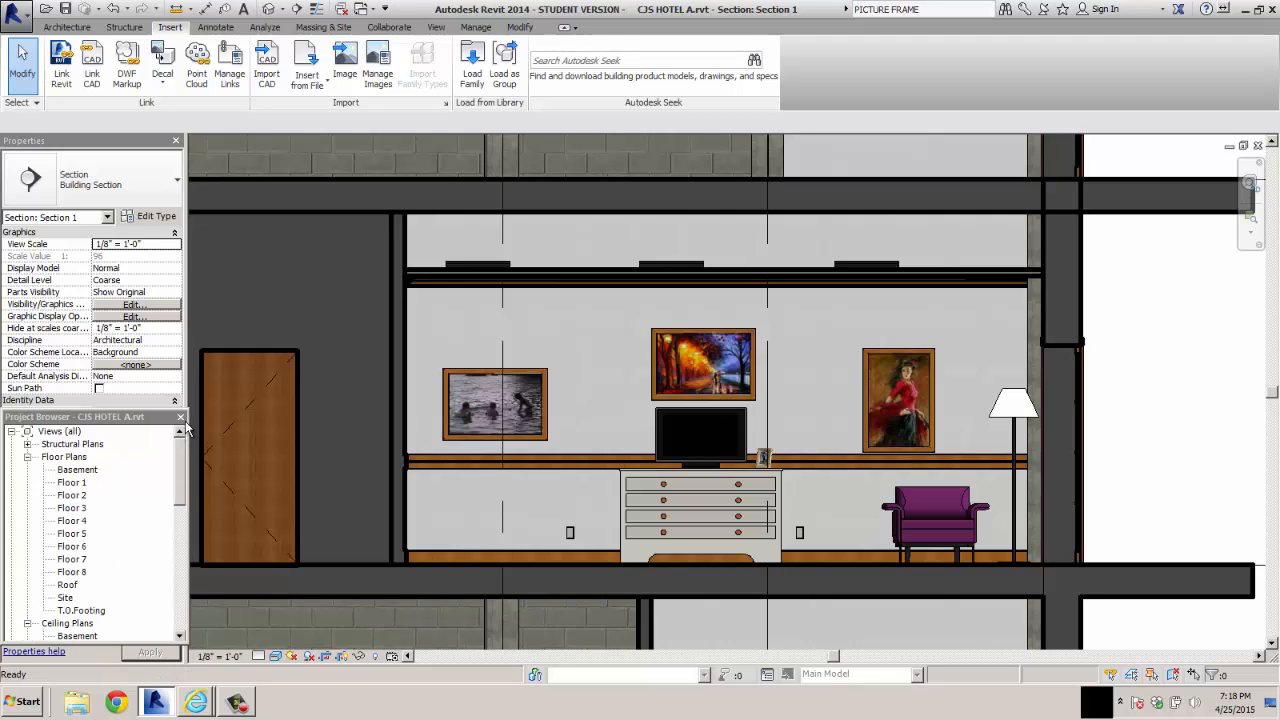
double_click(72, 495)
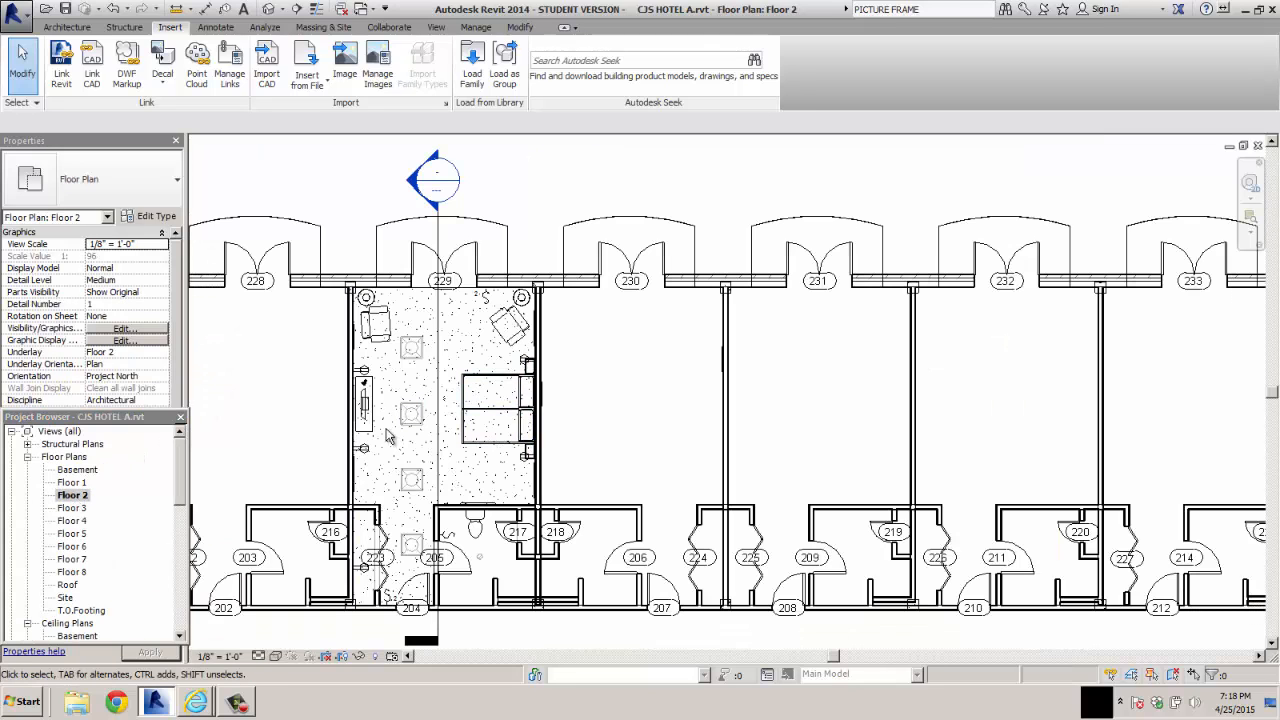
left_click(436, 27)
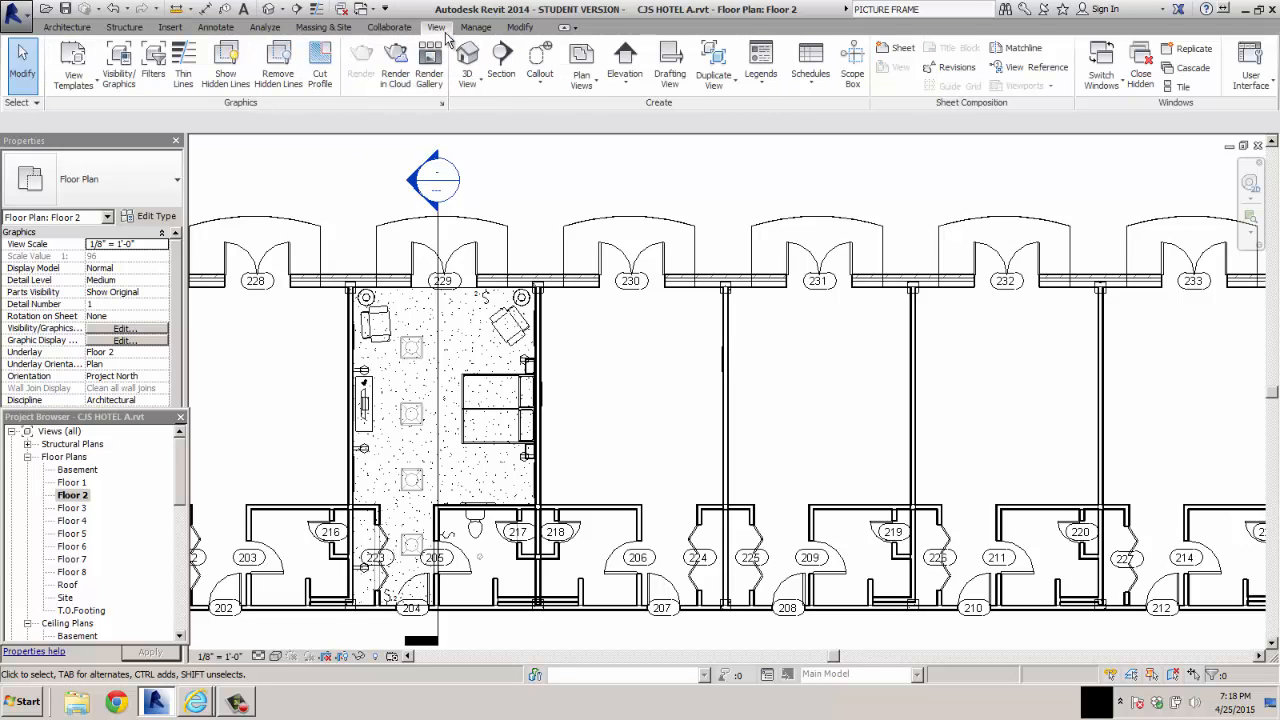
left_click(500, 62)
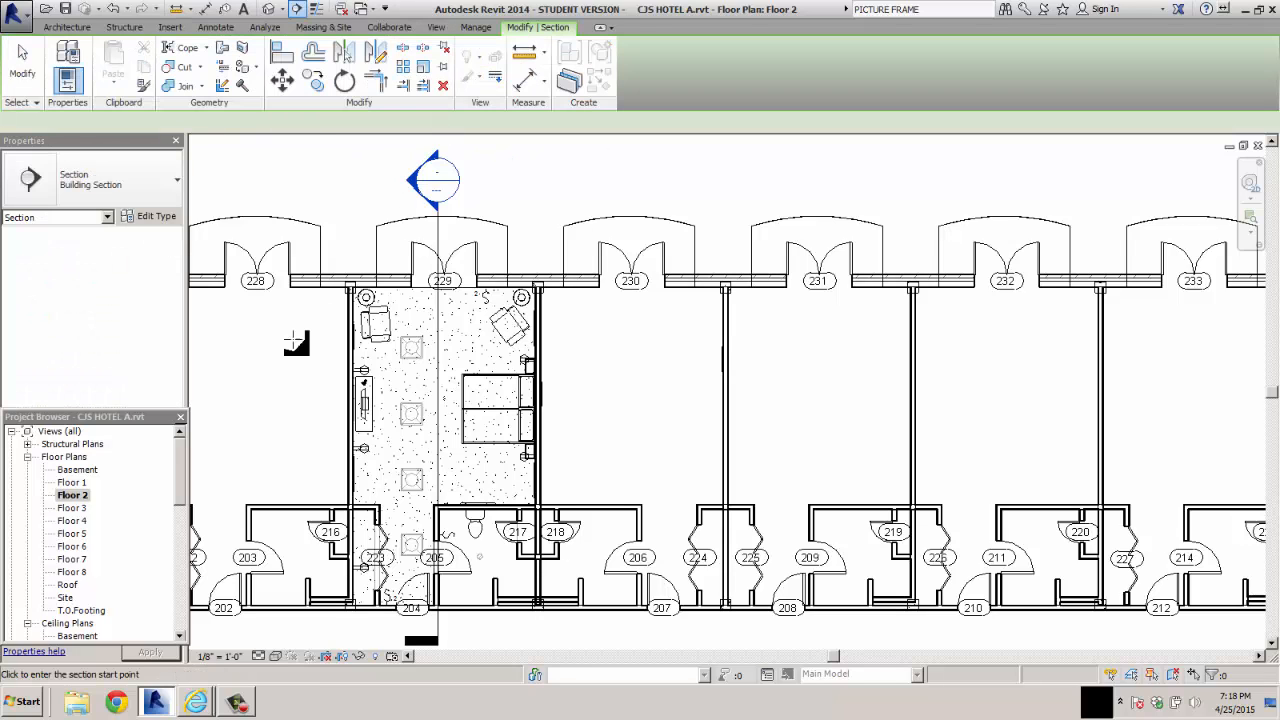
left_click(314, 474)
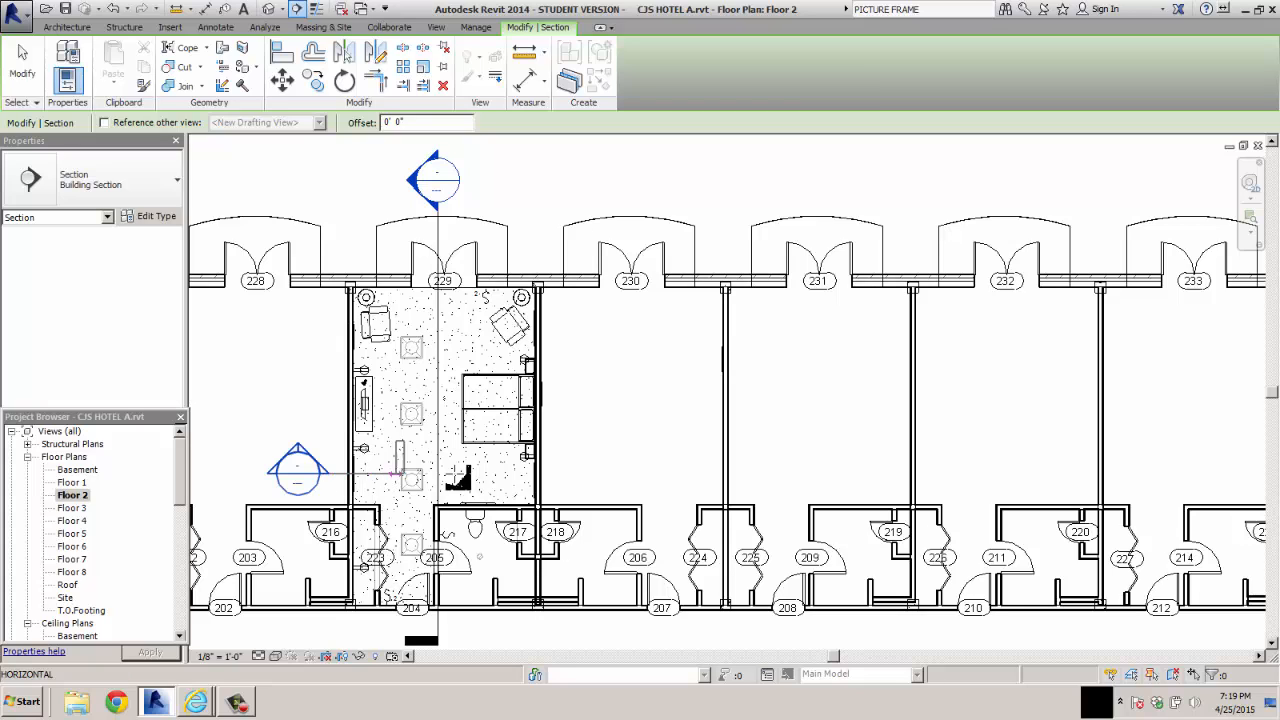
left_click(609, 474)
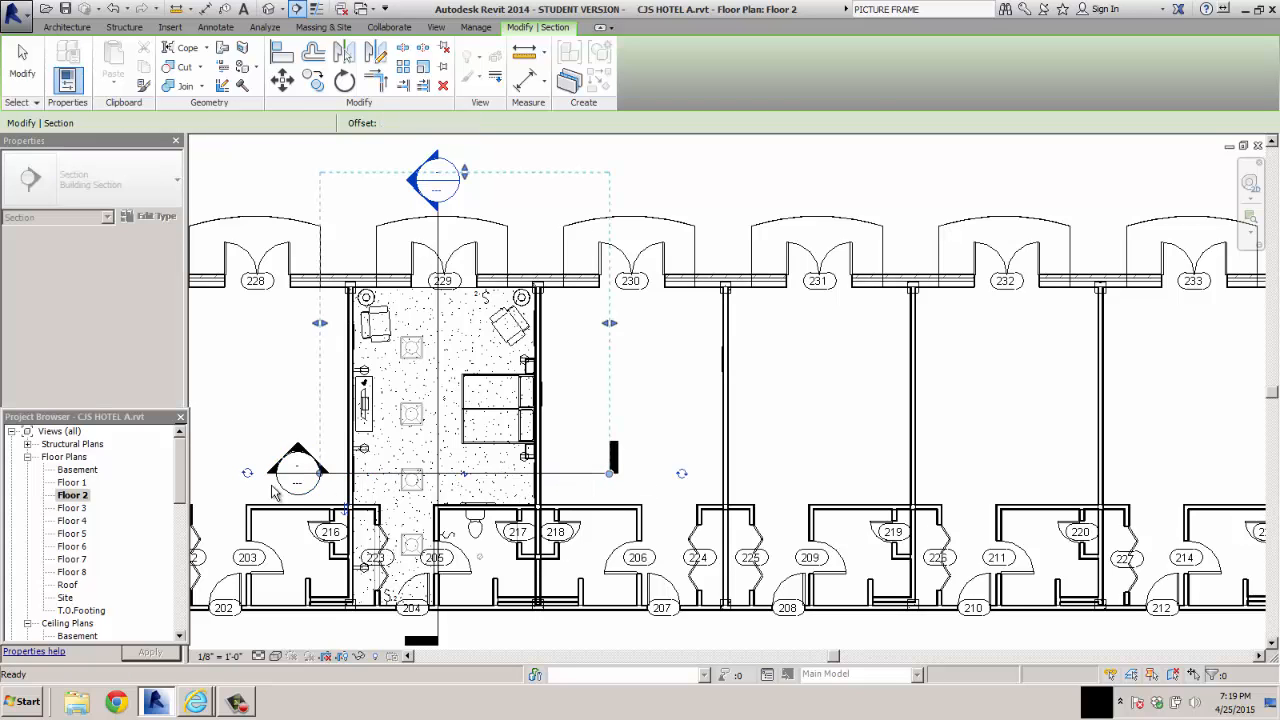
key("Escape")
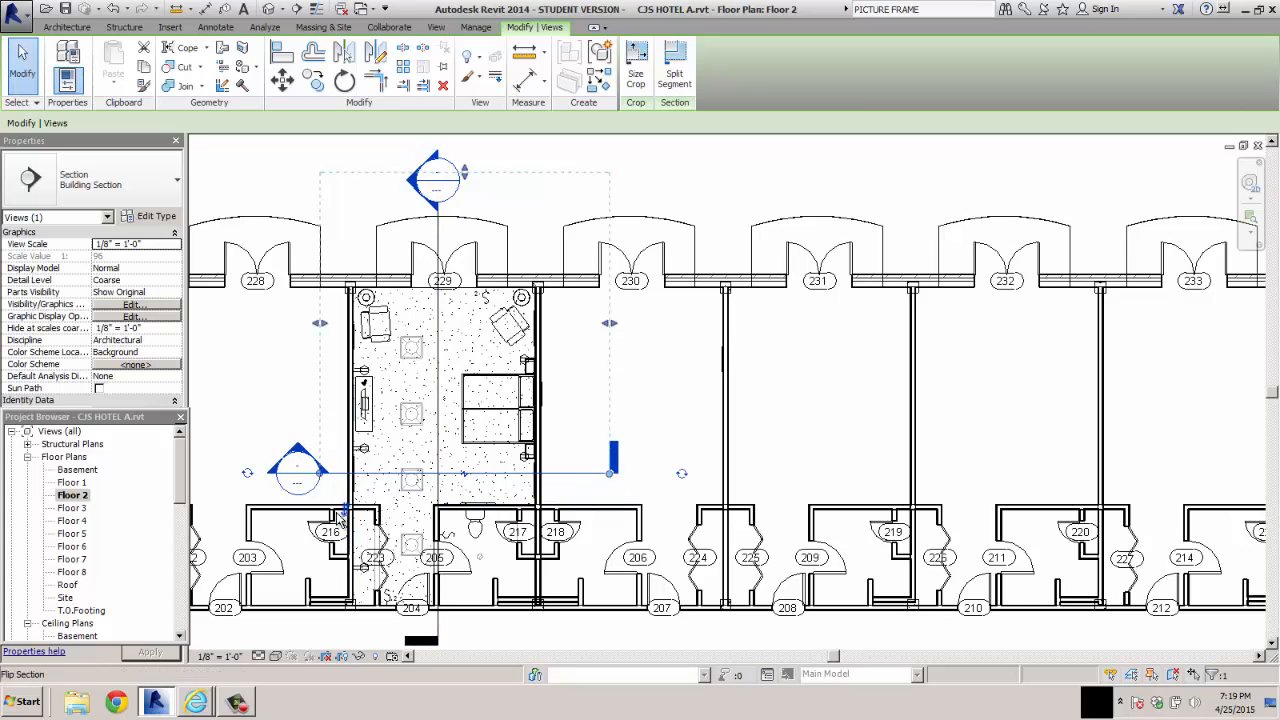
left_click(281, 393)
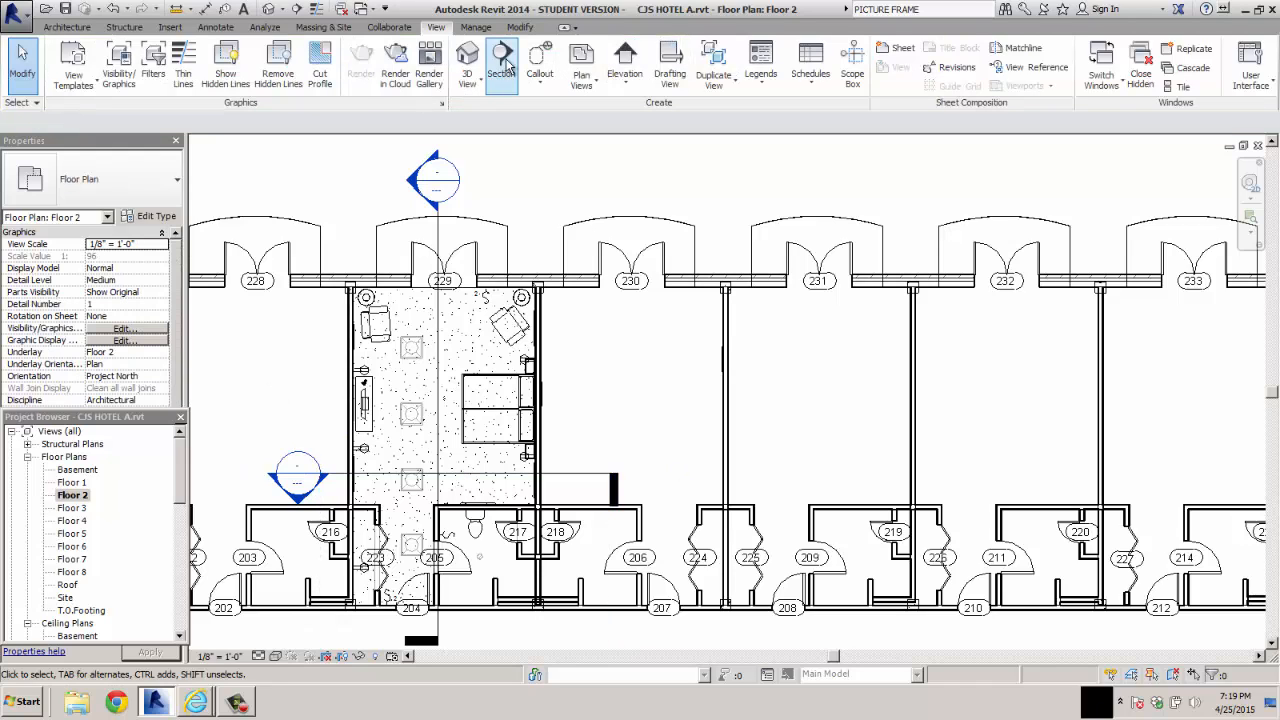
Draw a vertical section through the furnished room beside the existing one, looking toward the bed wall
left_click(505, 58)
left_click(467, 152)
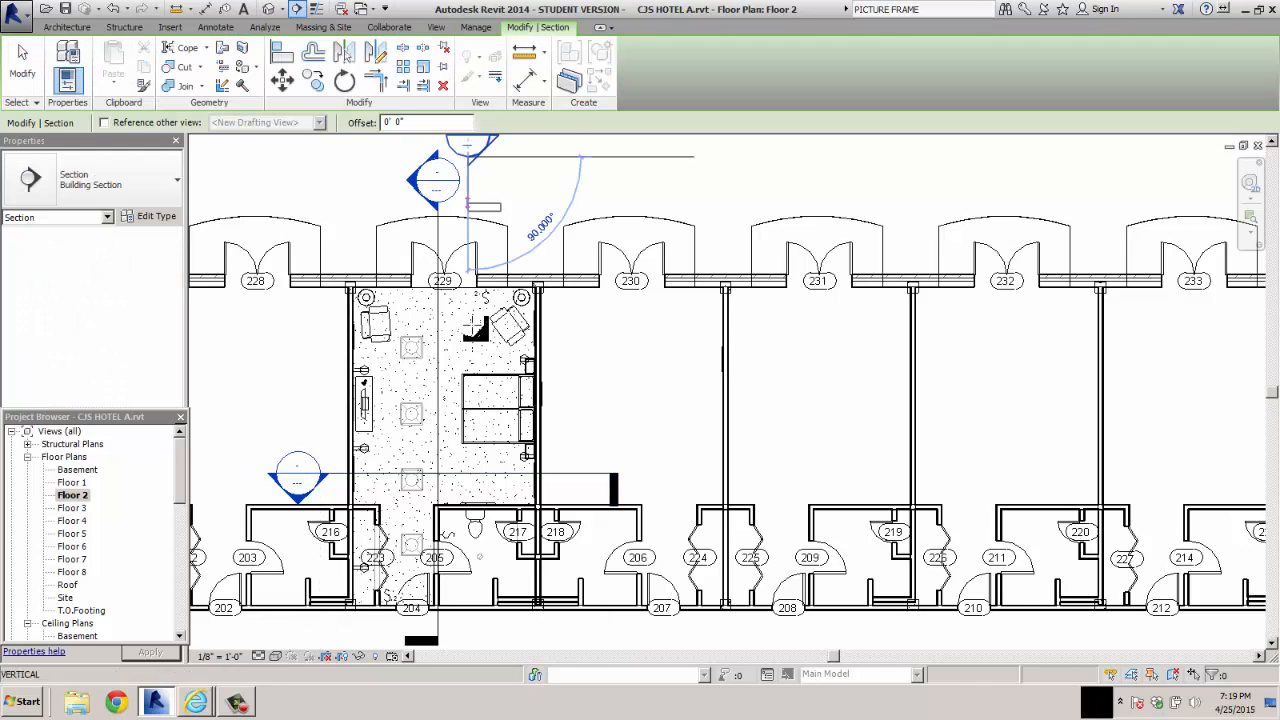
left_click(466, 641)
left_click(567, 193)
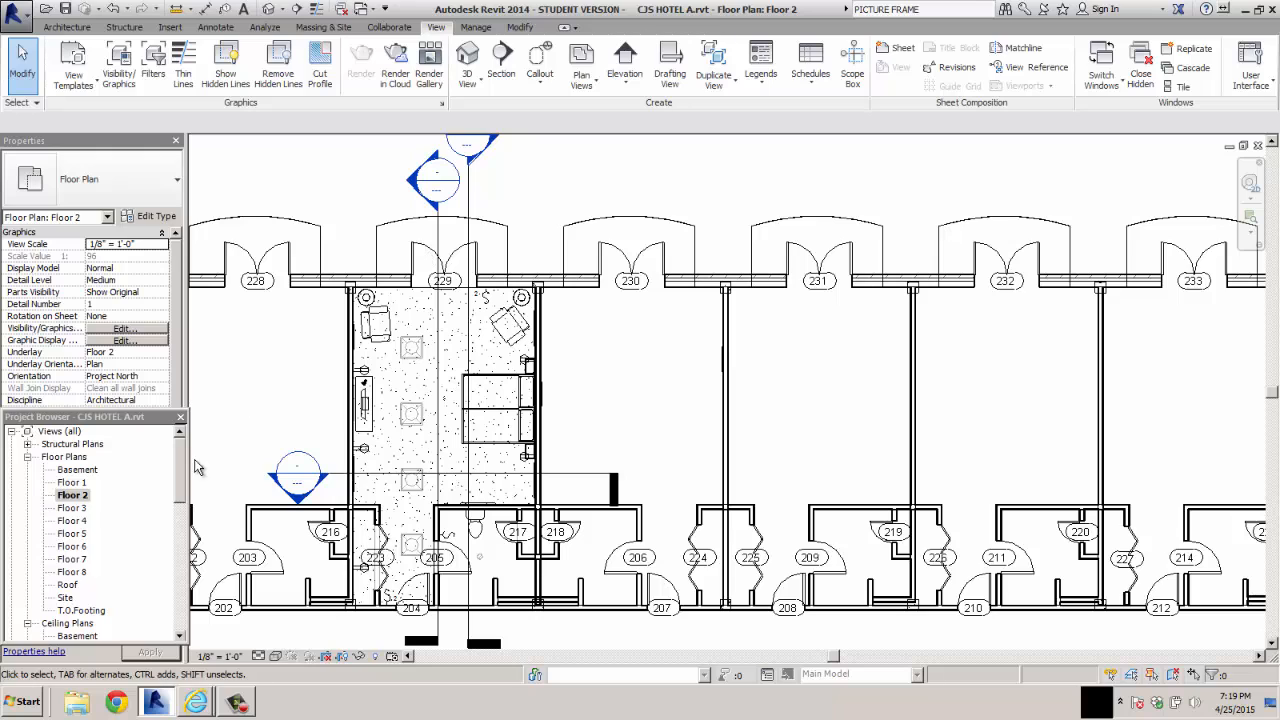
Open the Section 2 view at the Floor 2 picture frame beside the door
left_click_drag(181, 480, 185, 577)
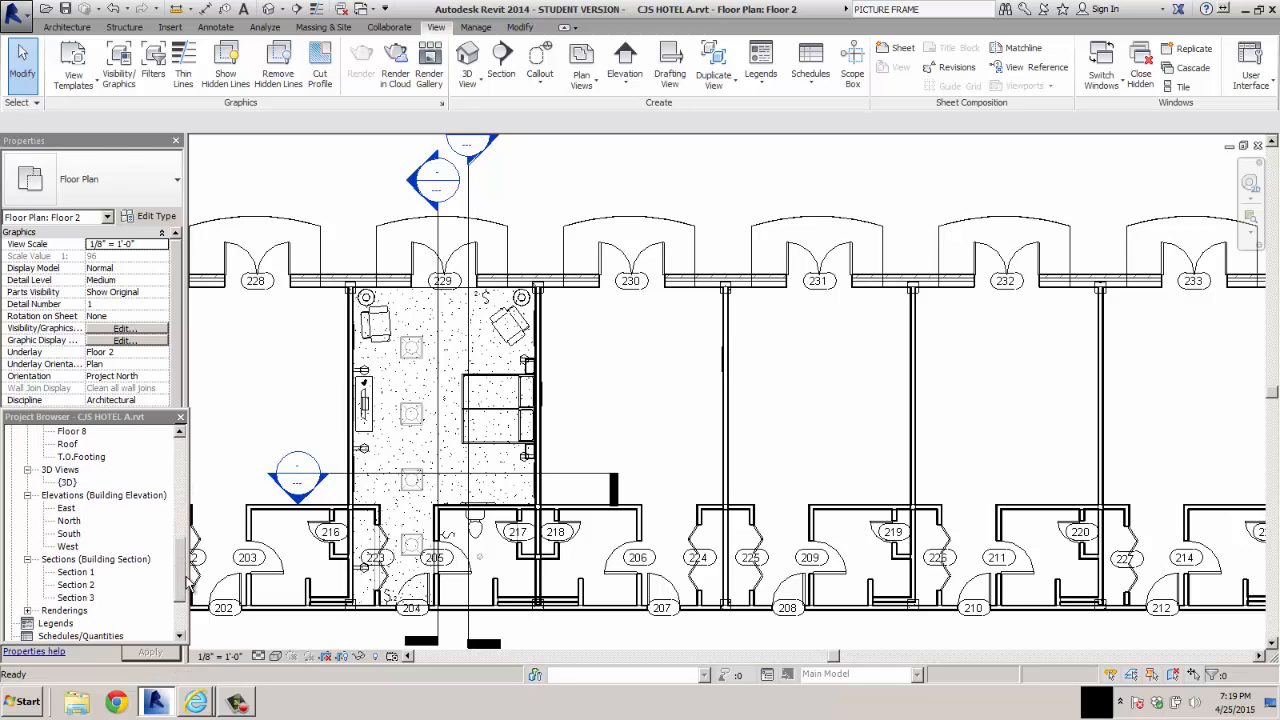
double_click(86, 585)
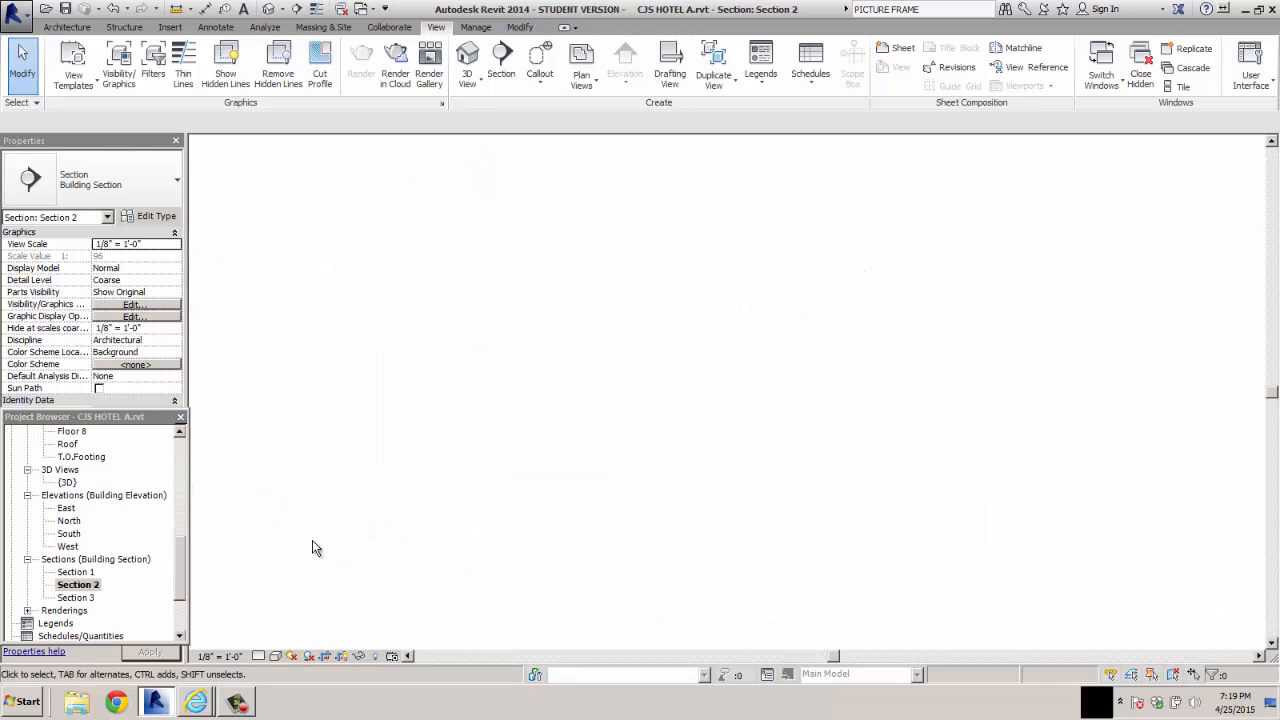
scroll(645, 507, "up", 8)
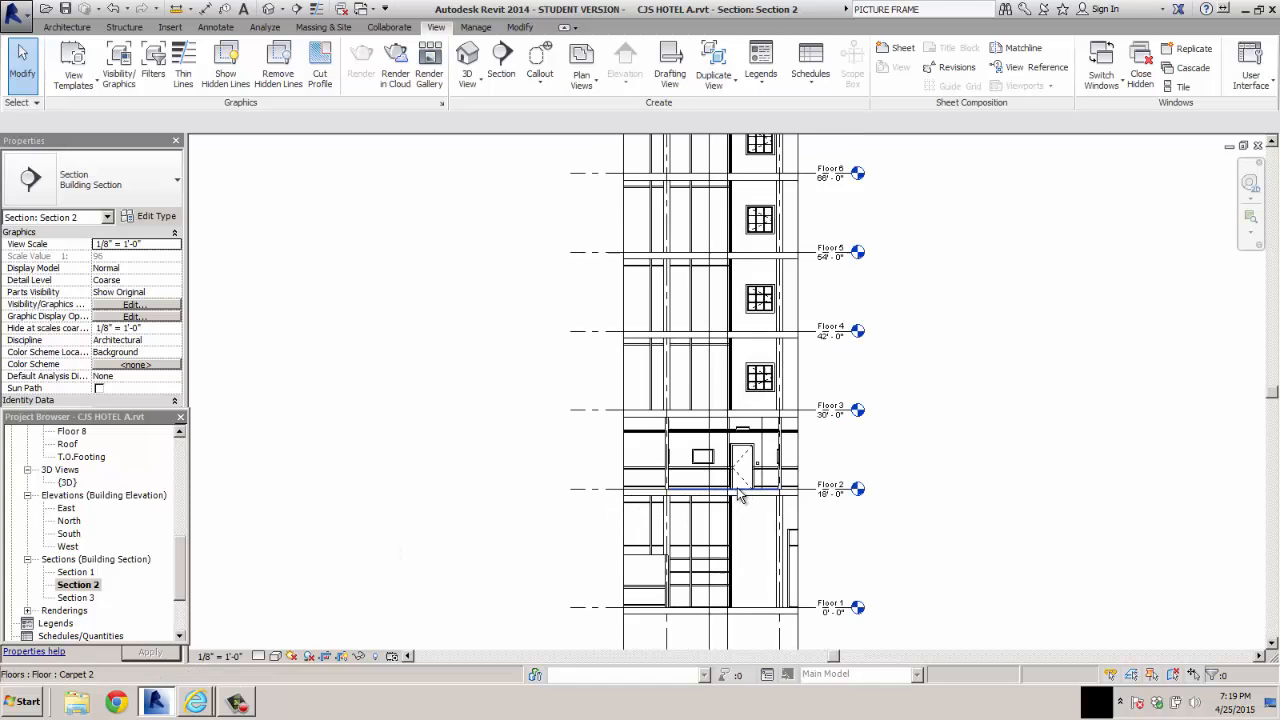
scroll(595, 363, "up", 4)
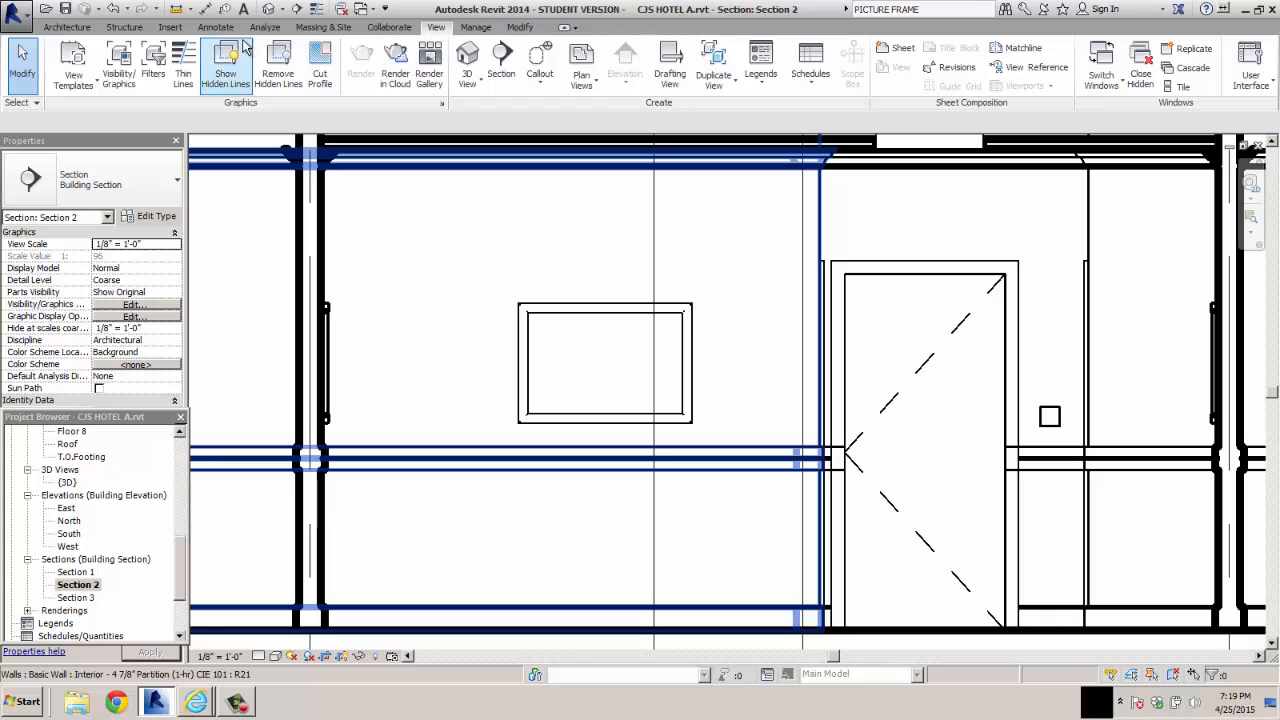
Place a MOUNTAINS decal inside the empty picture frame beside the door
left_click(169, 28)
left_click(163, 78)
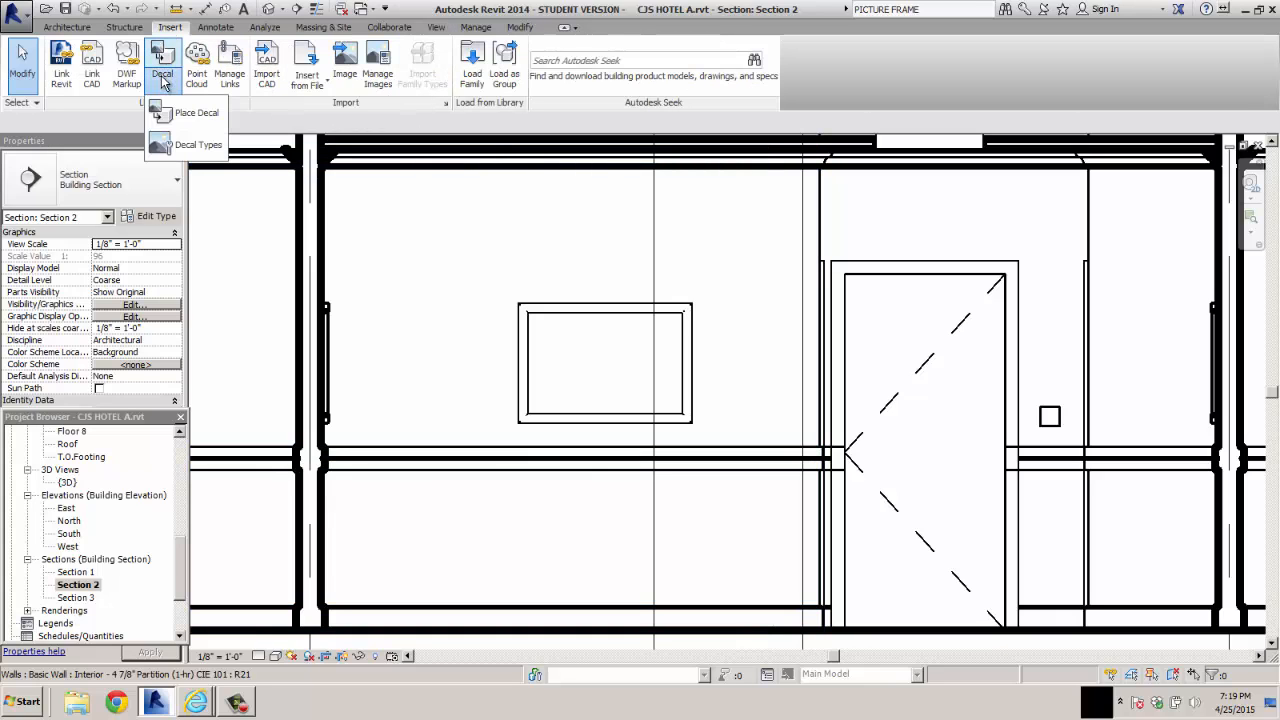
left_click(186, 113)
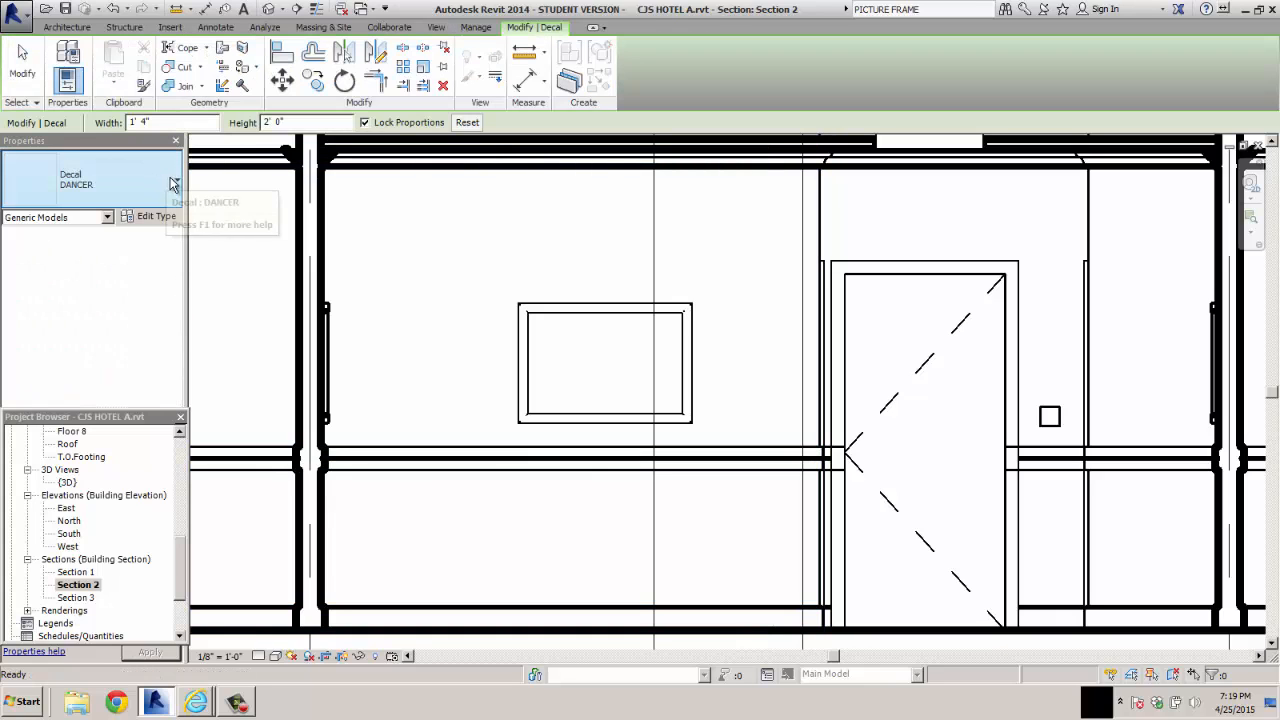
left_click(168, 183)
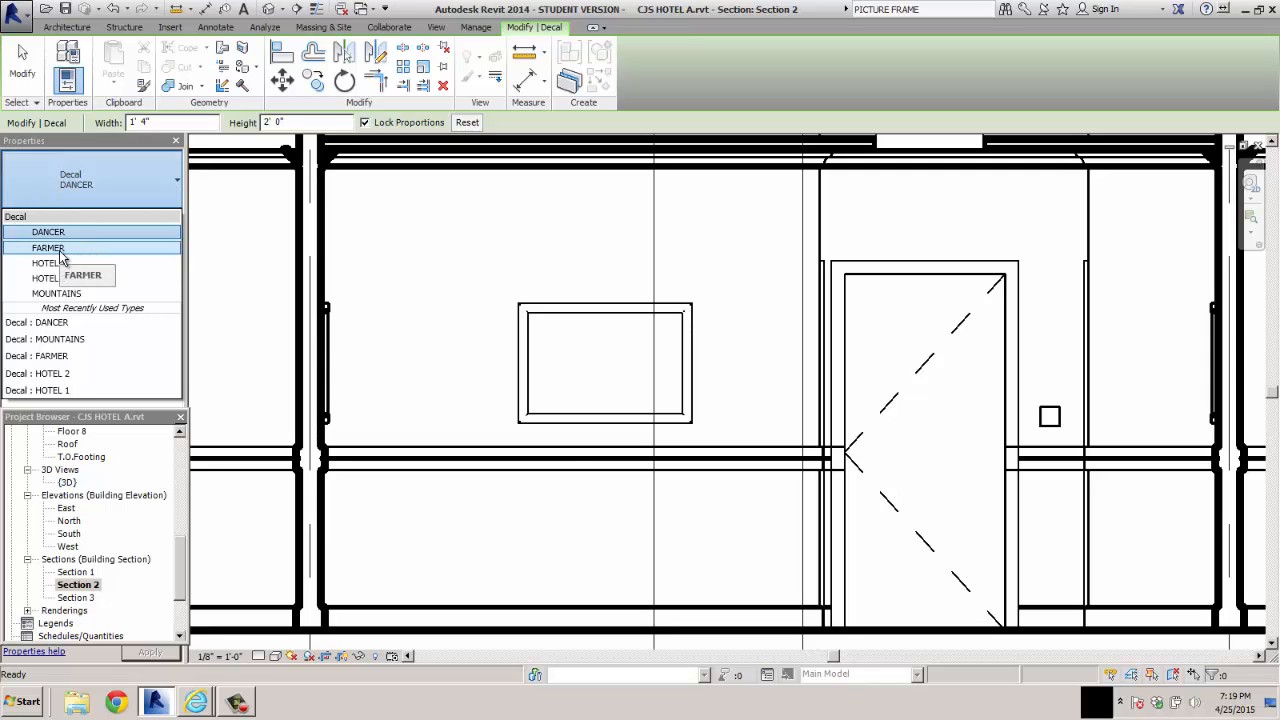
left_click(57, 293)
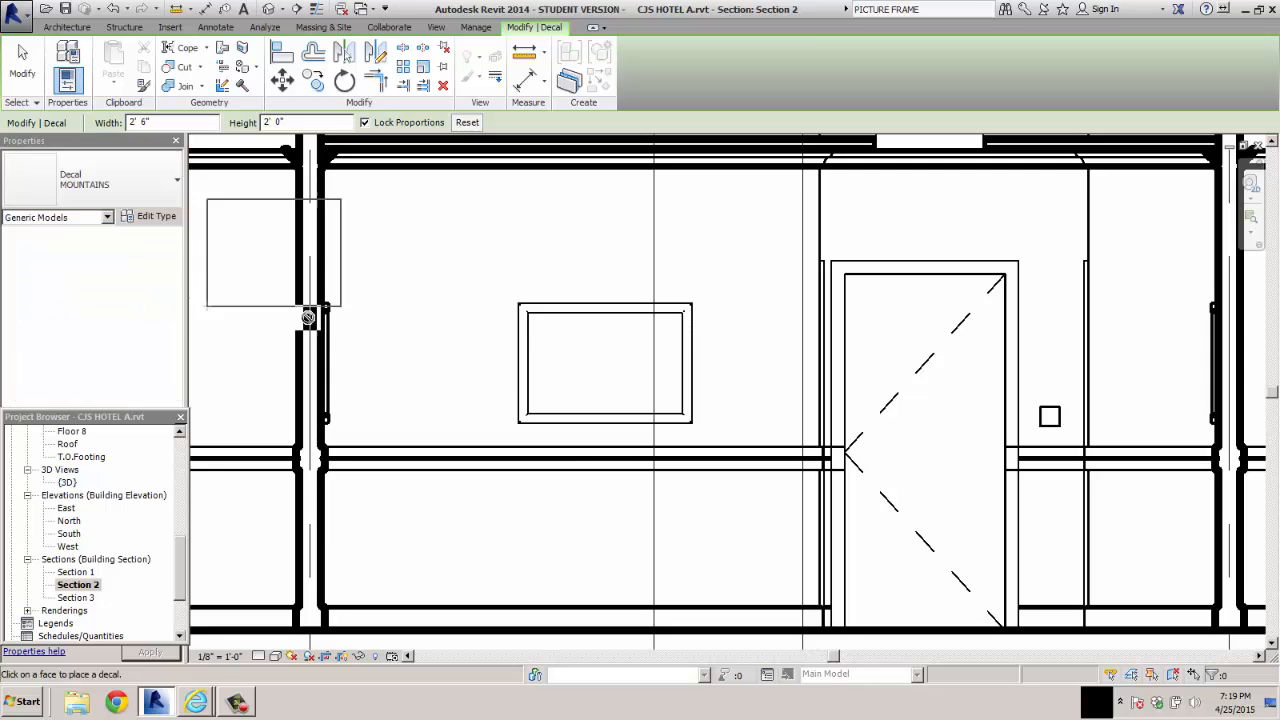
left_click(538, 411)
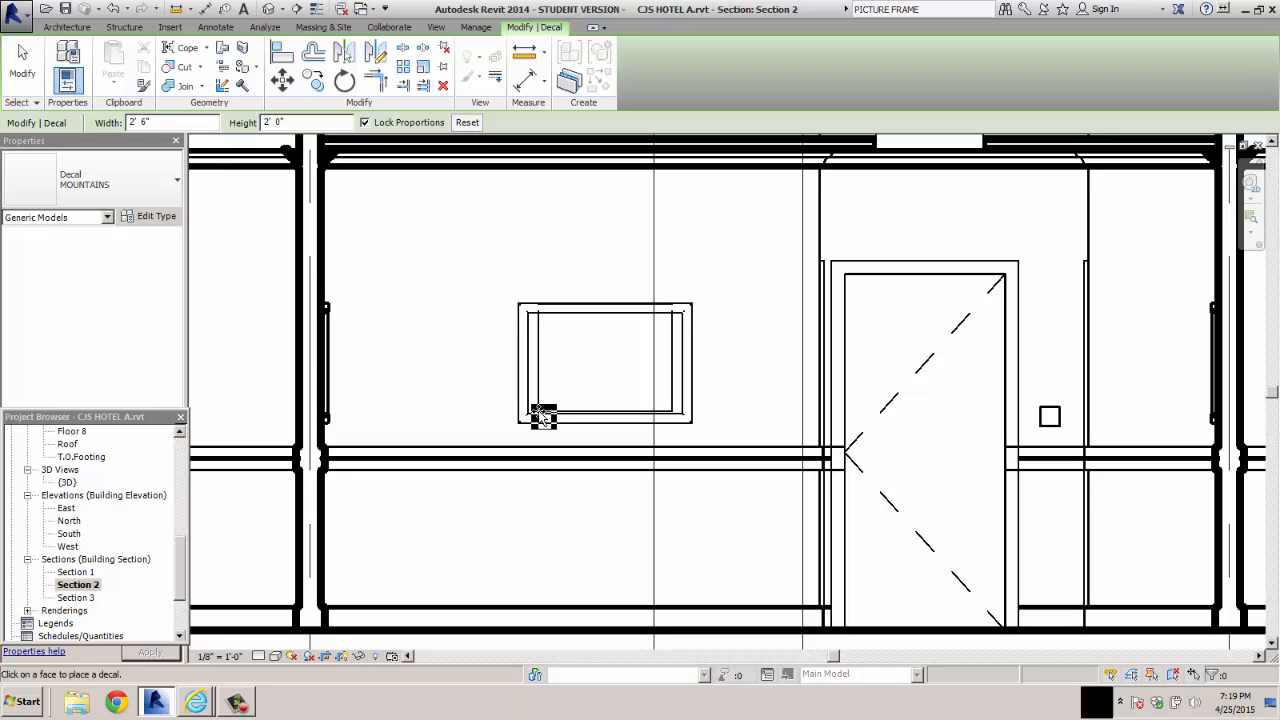
Set the Section 2 view's visual style to Realistic and end the decal placement
left_click(275, 657)
left_click(300, 596)
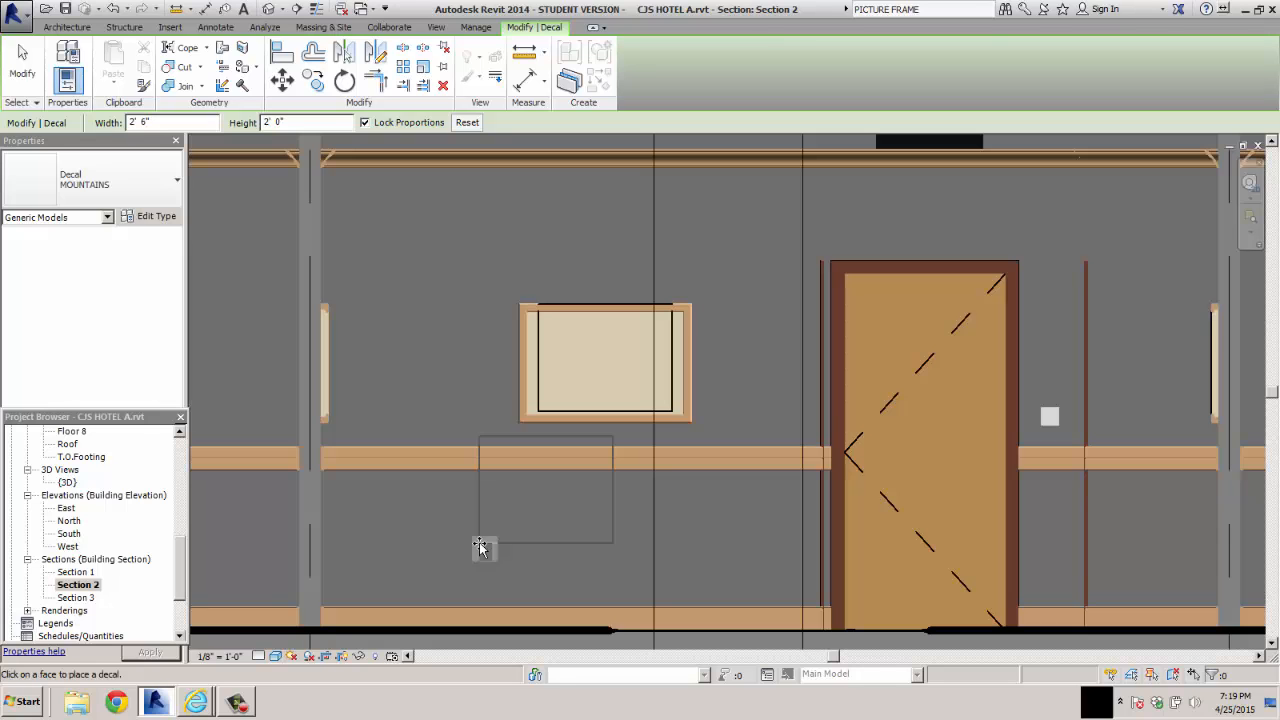
left_click(275, 657)
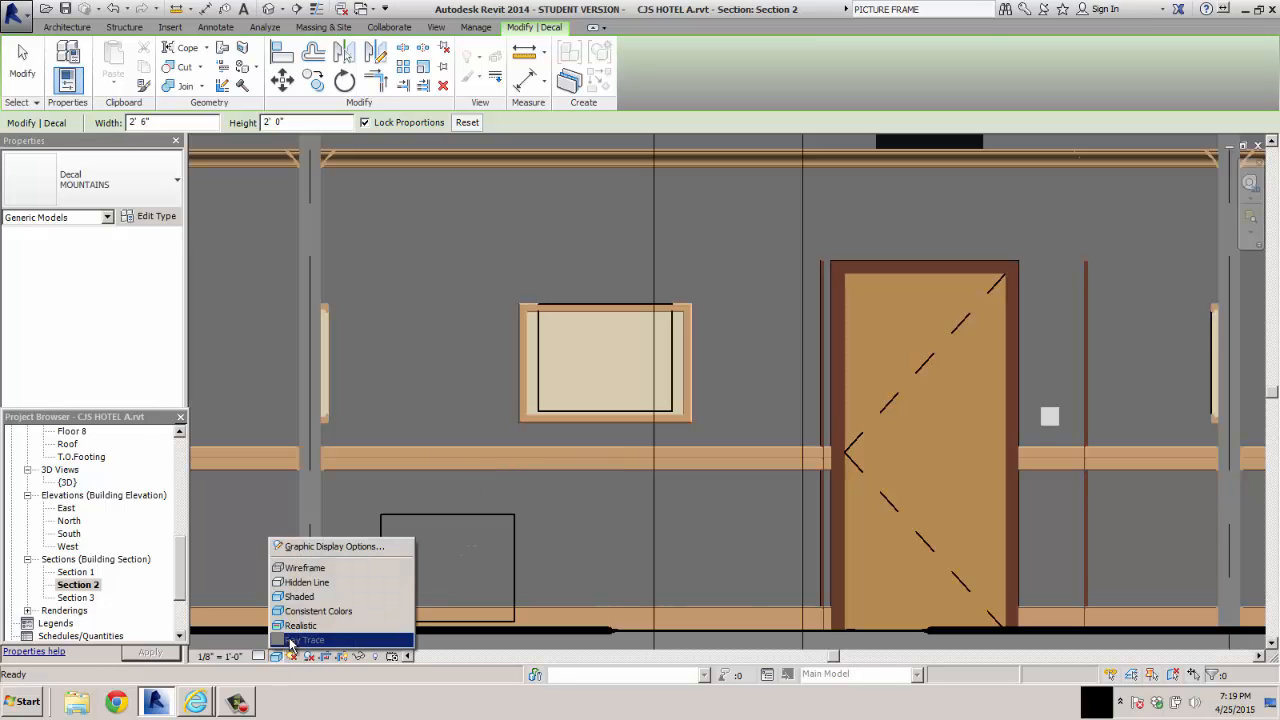
left_click(296, 626)
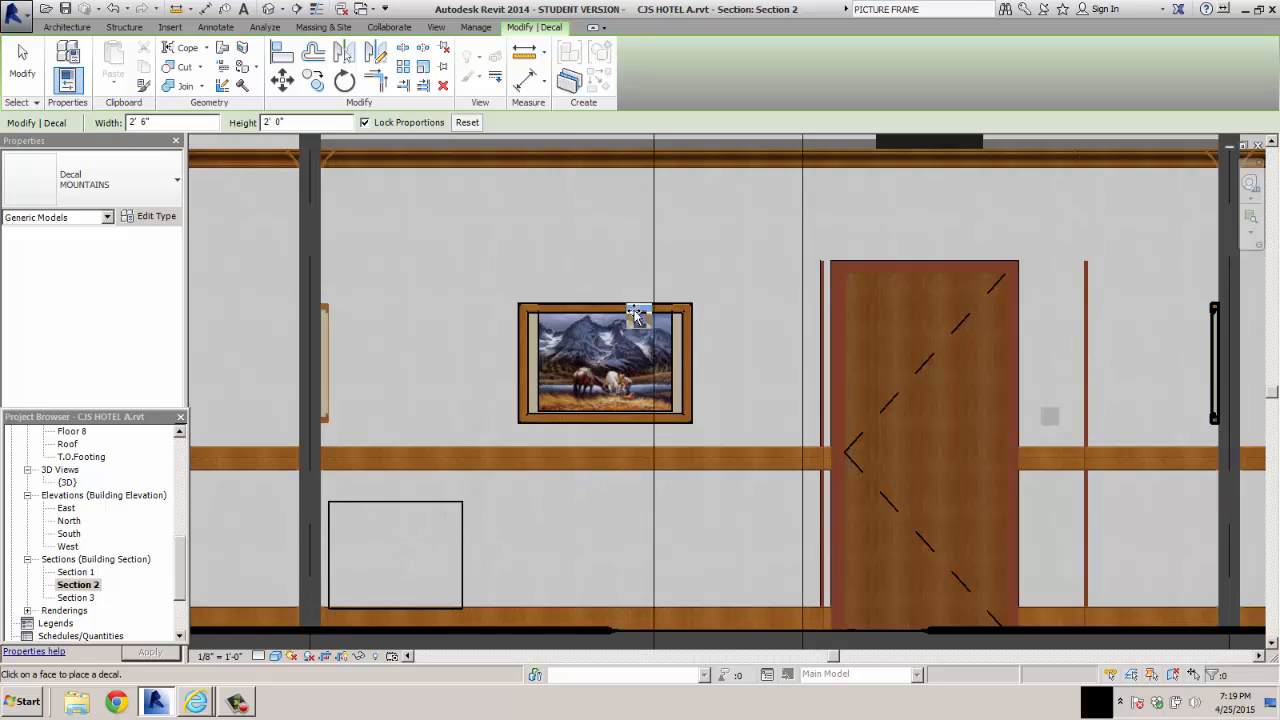
key("Escape")
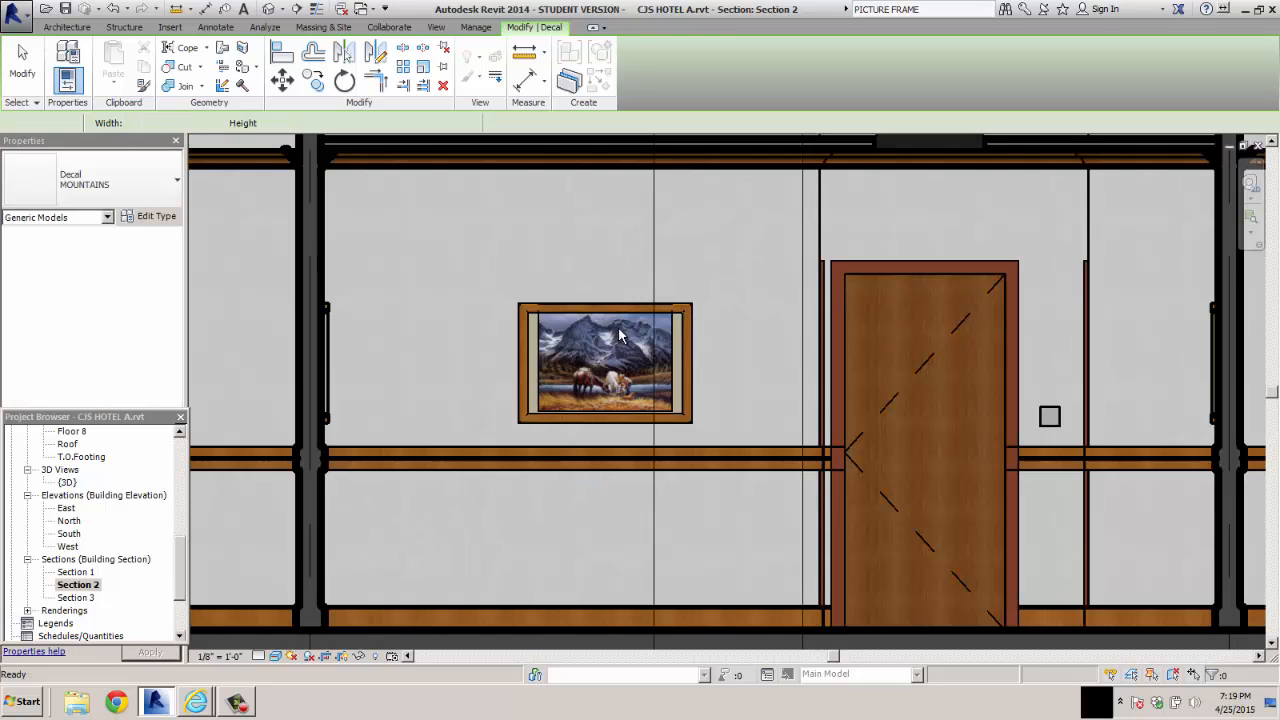
key("Escape")
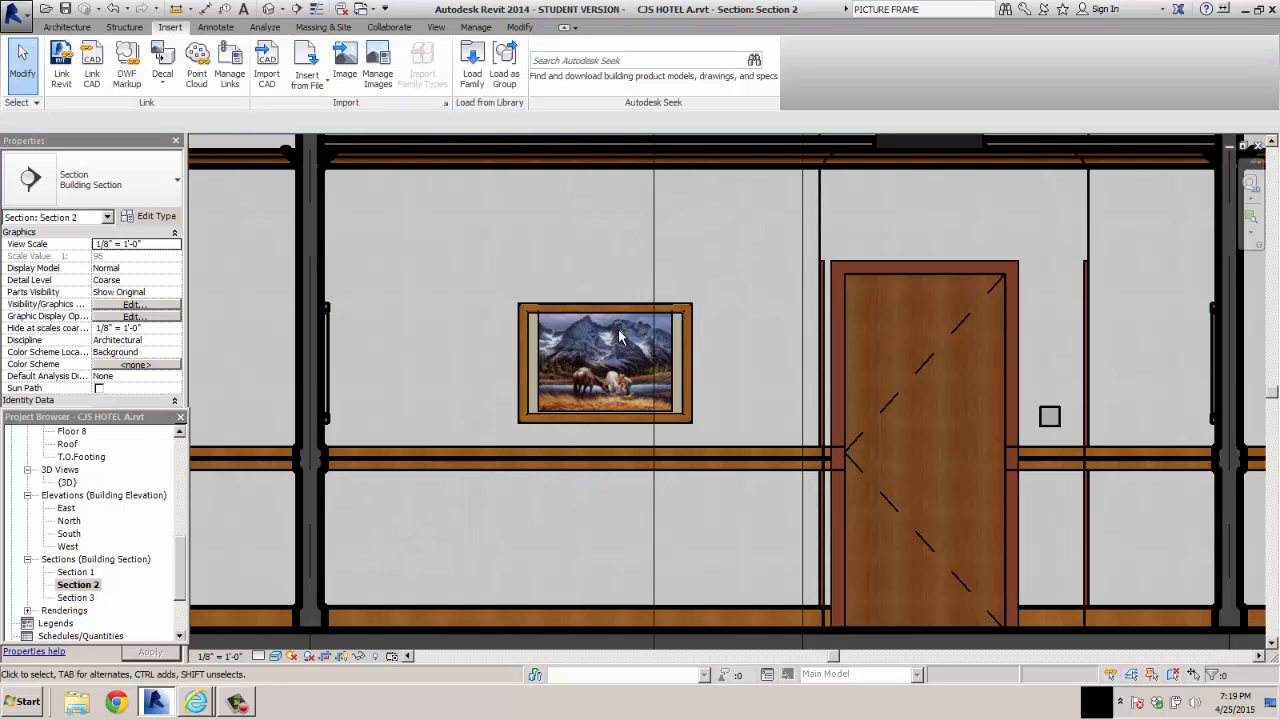
Unlock the MOUNTAINS decal's proportions and set its width to 3' 0"
scroll(626, 340, "up", 2)
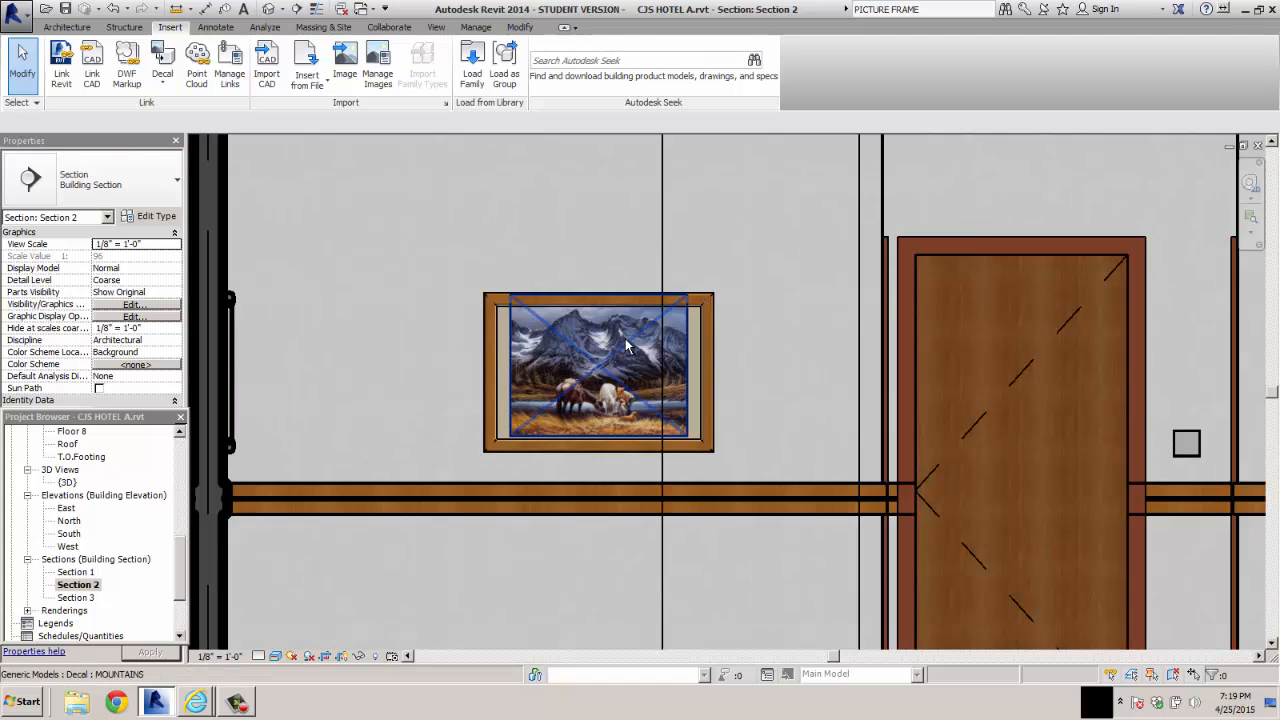
scroll(625, 340, "up", 3)
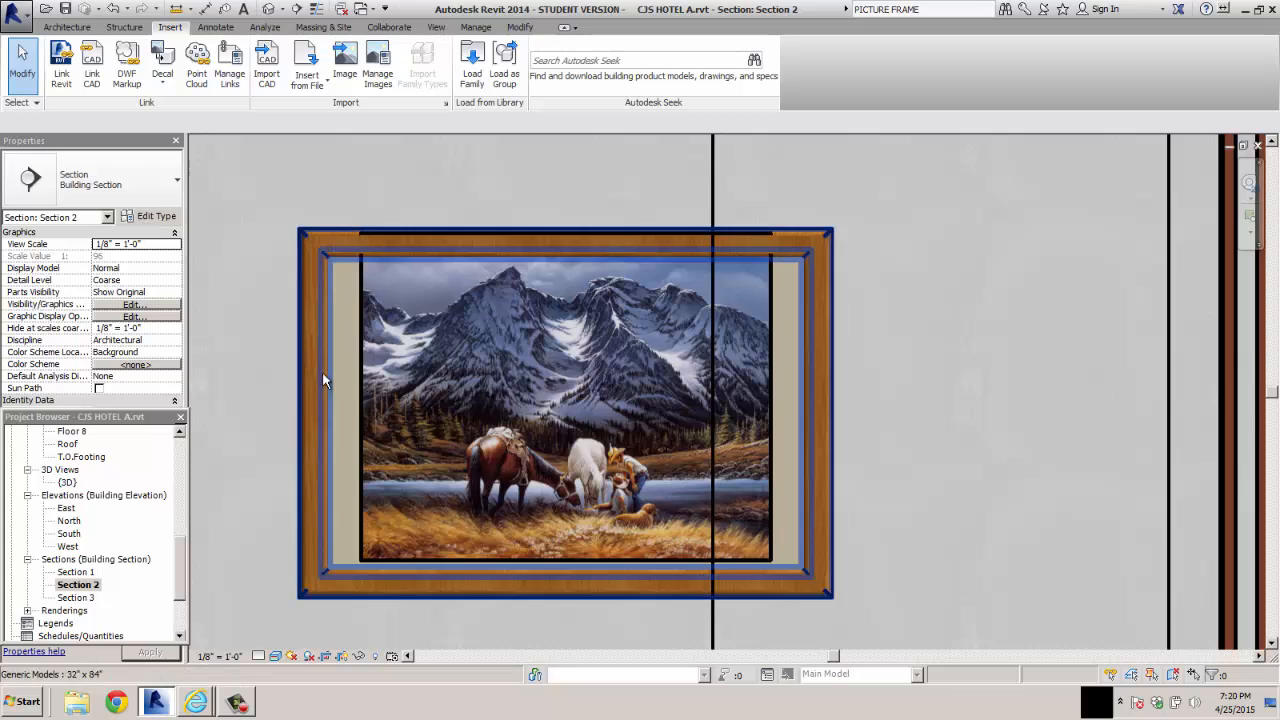
left_click(365, 393)
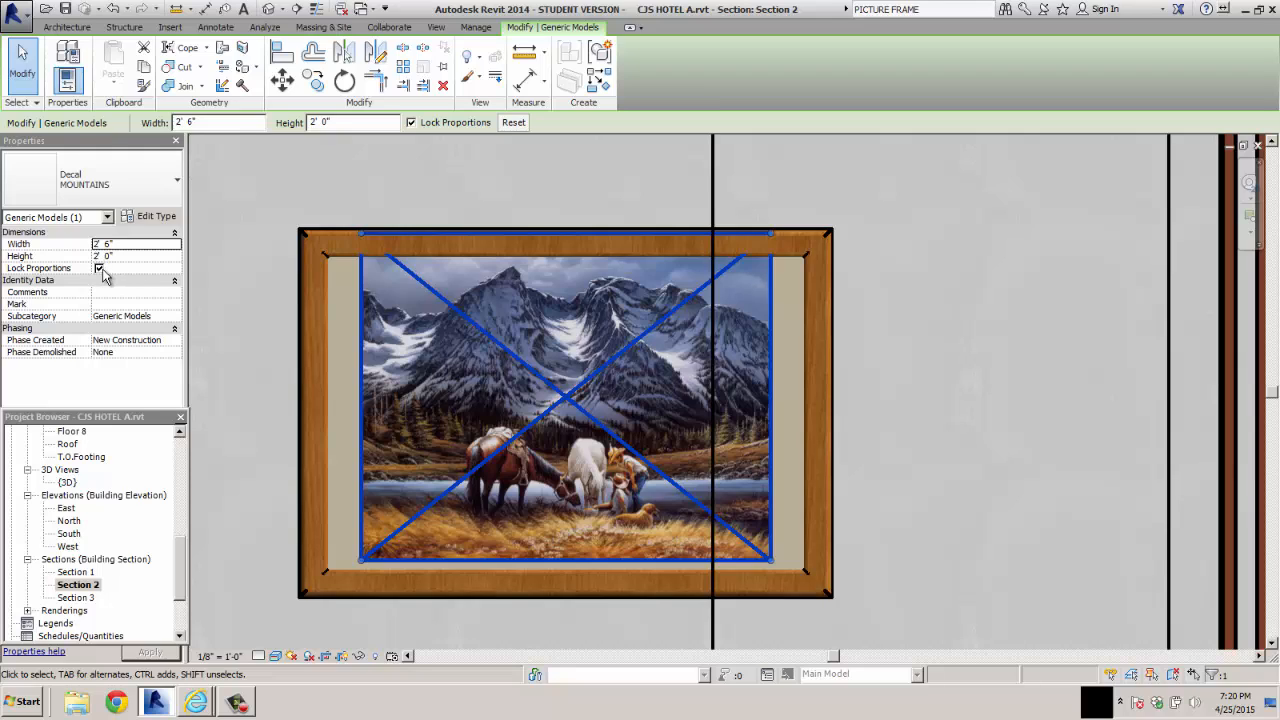
left_click(98, 268)
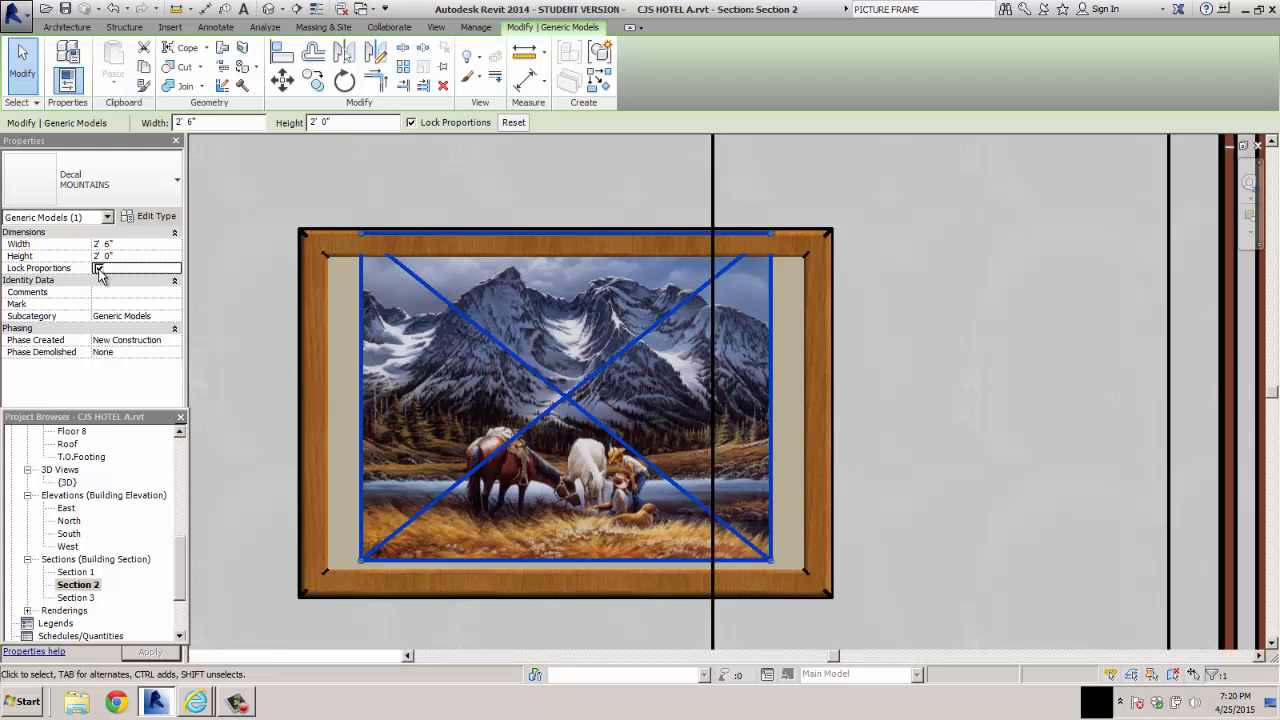
left_click(97, 245)
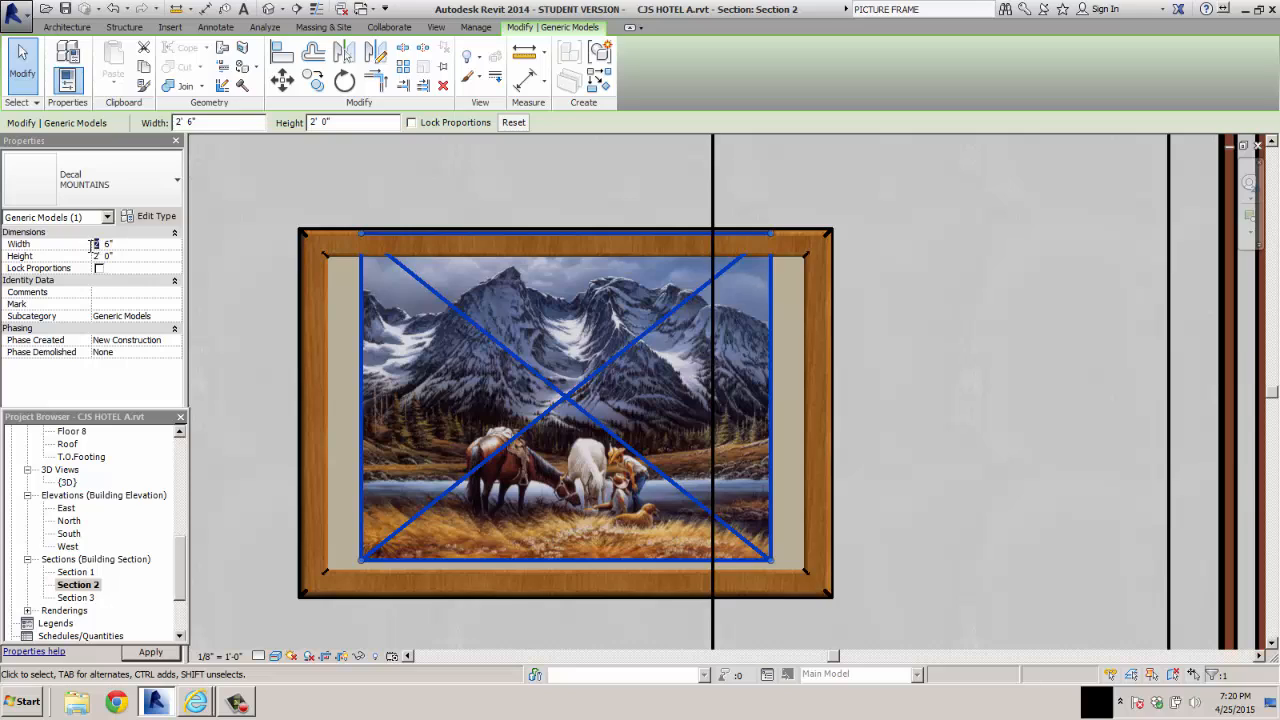
type("3")
key("Return")
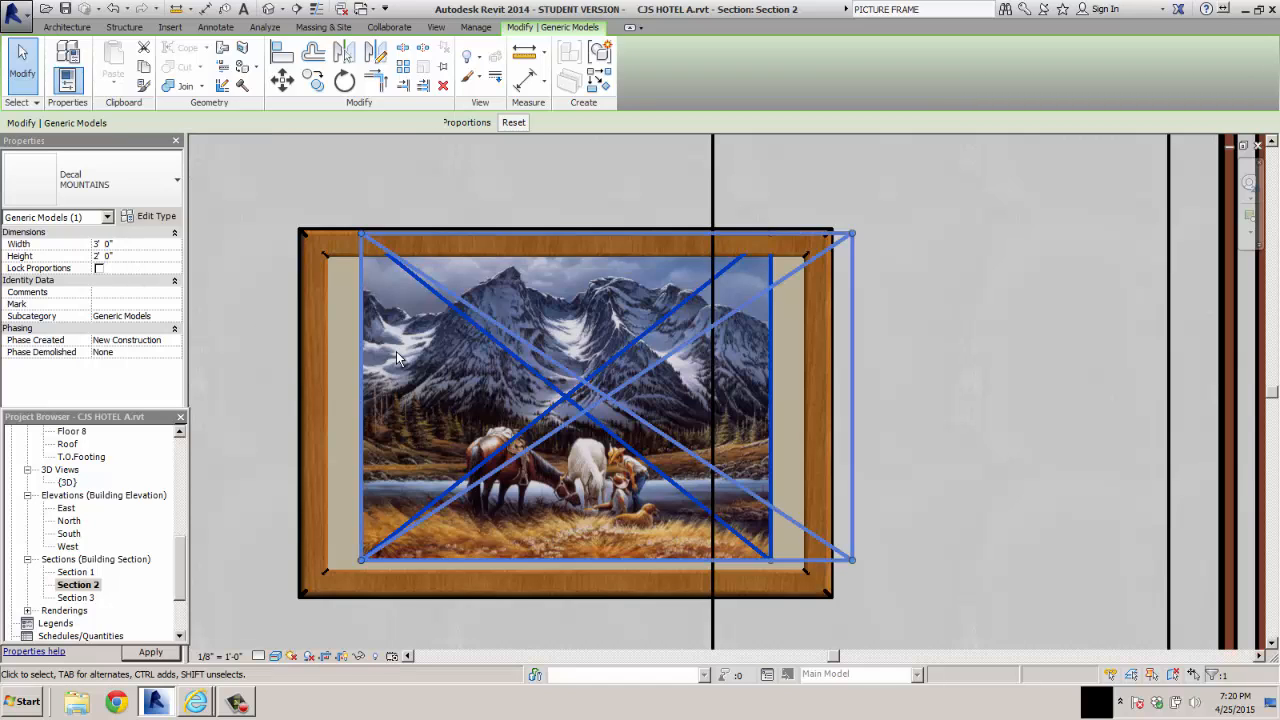
key("Escape")
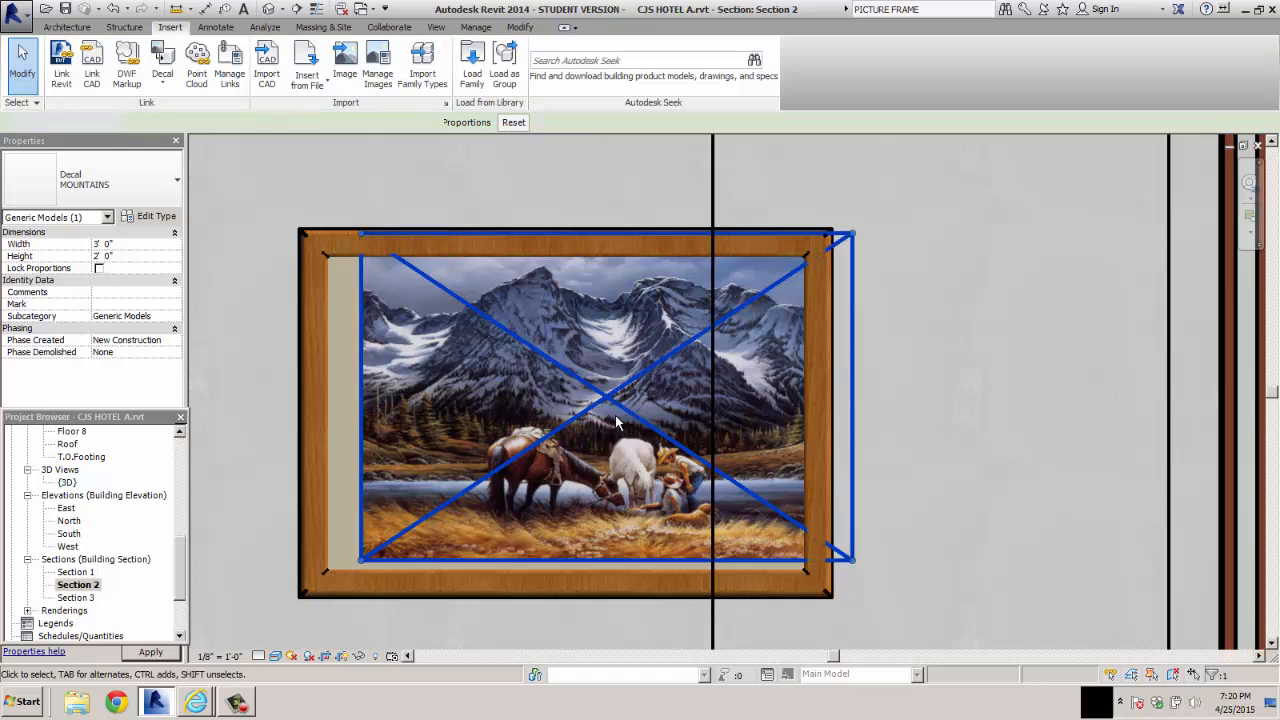
Move the MOUNTAINS decal so that it fills the opening of the picture frame
left_click(576, 431)
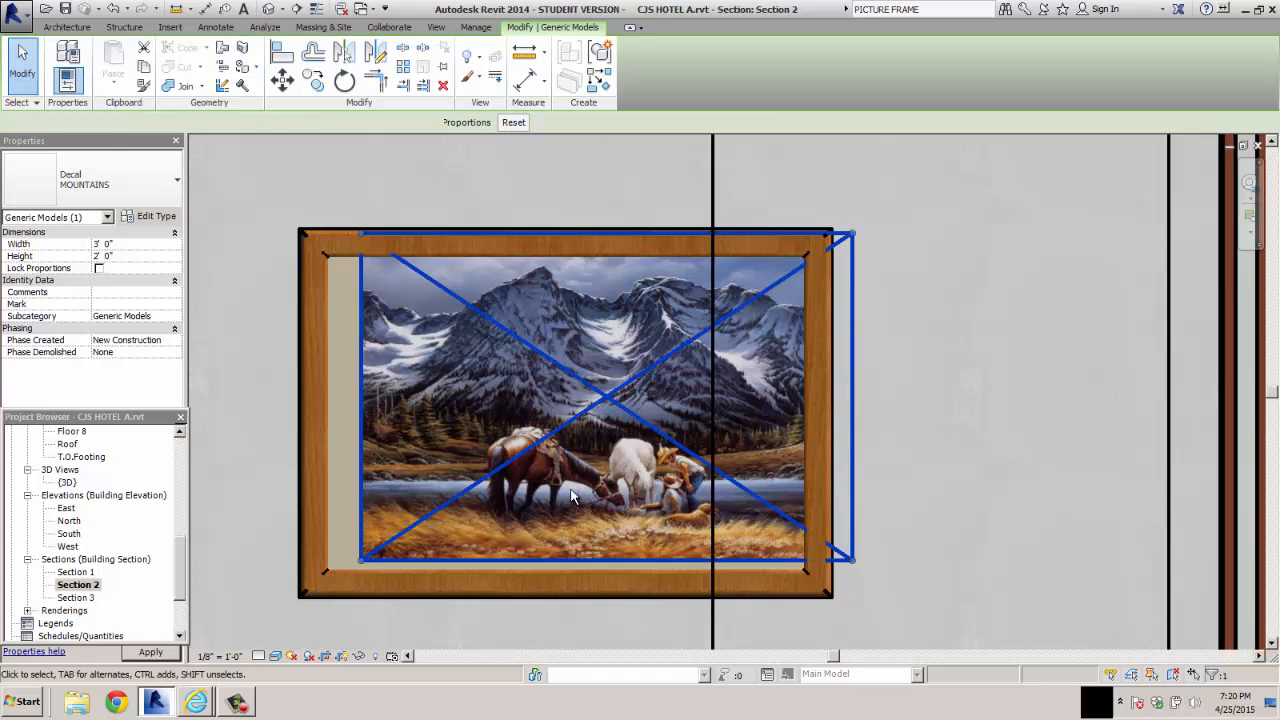
left_click_drag(536, 444, 523, 451)
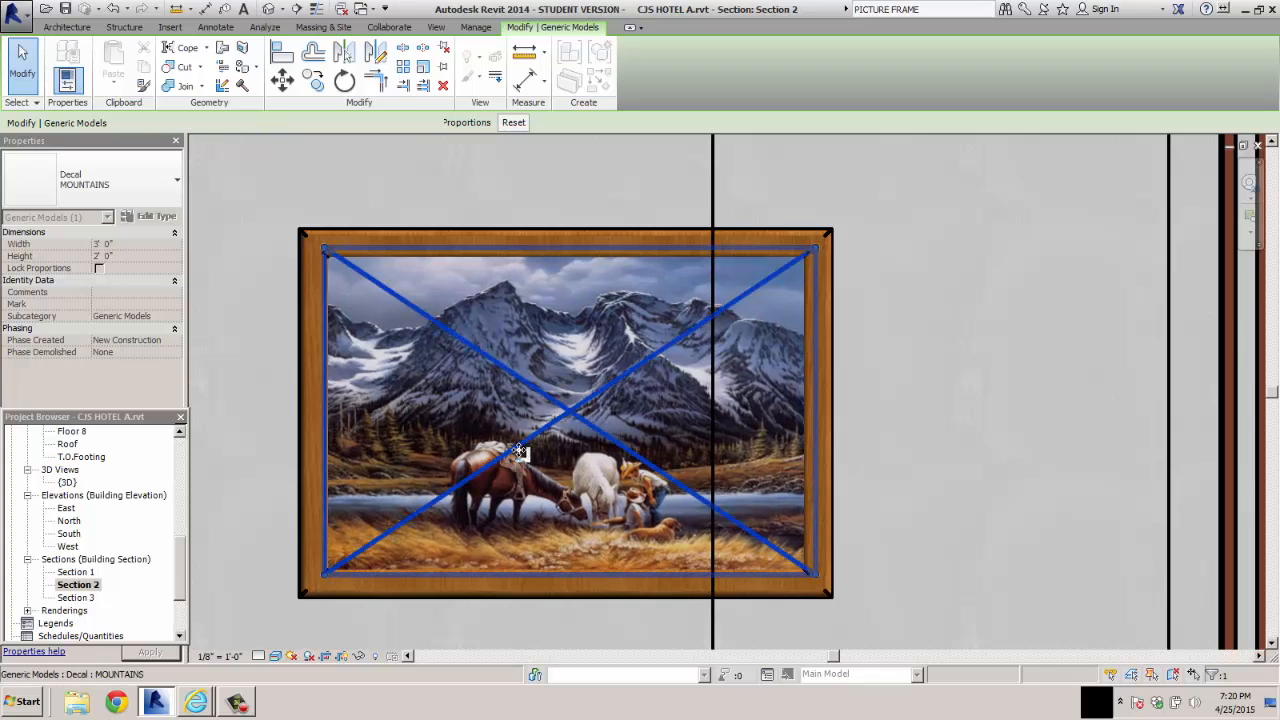
key("Escape")
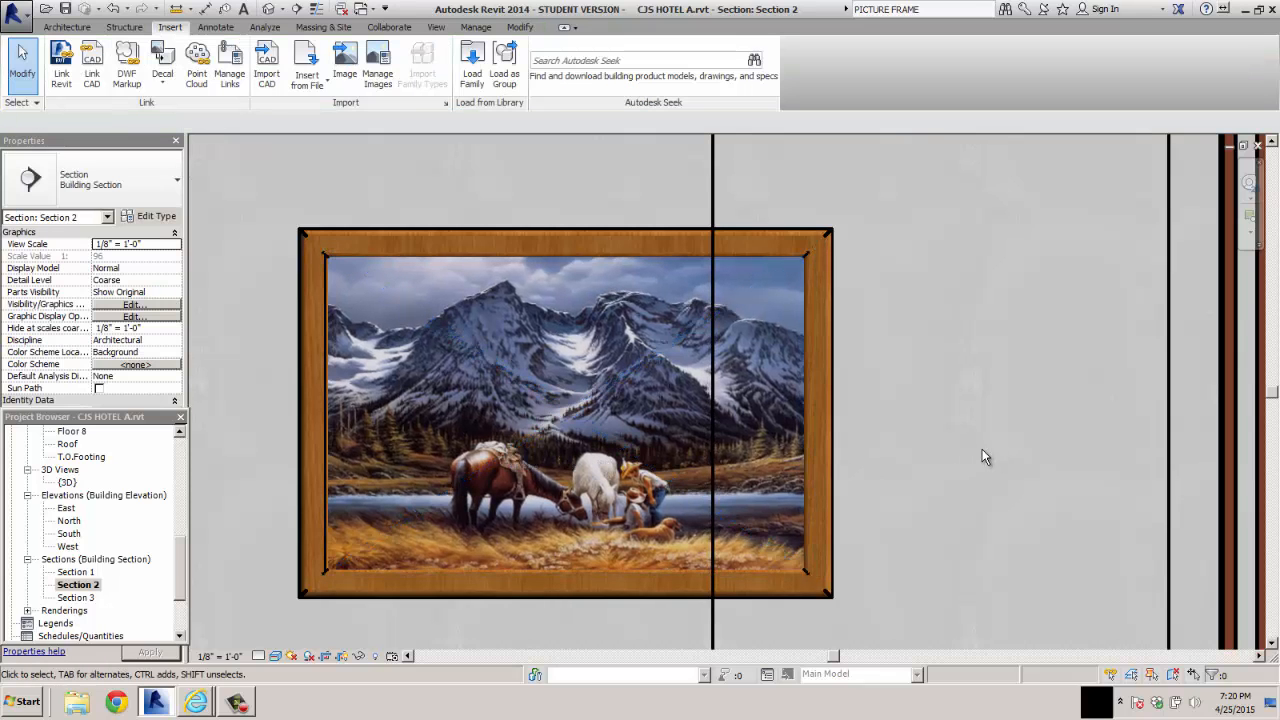
Open the Section 3 view at the two empty Floor 2 picture frames on the bed wall
scroll(982, 449, "up", 3)
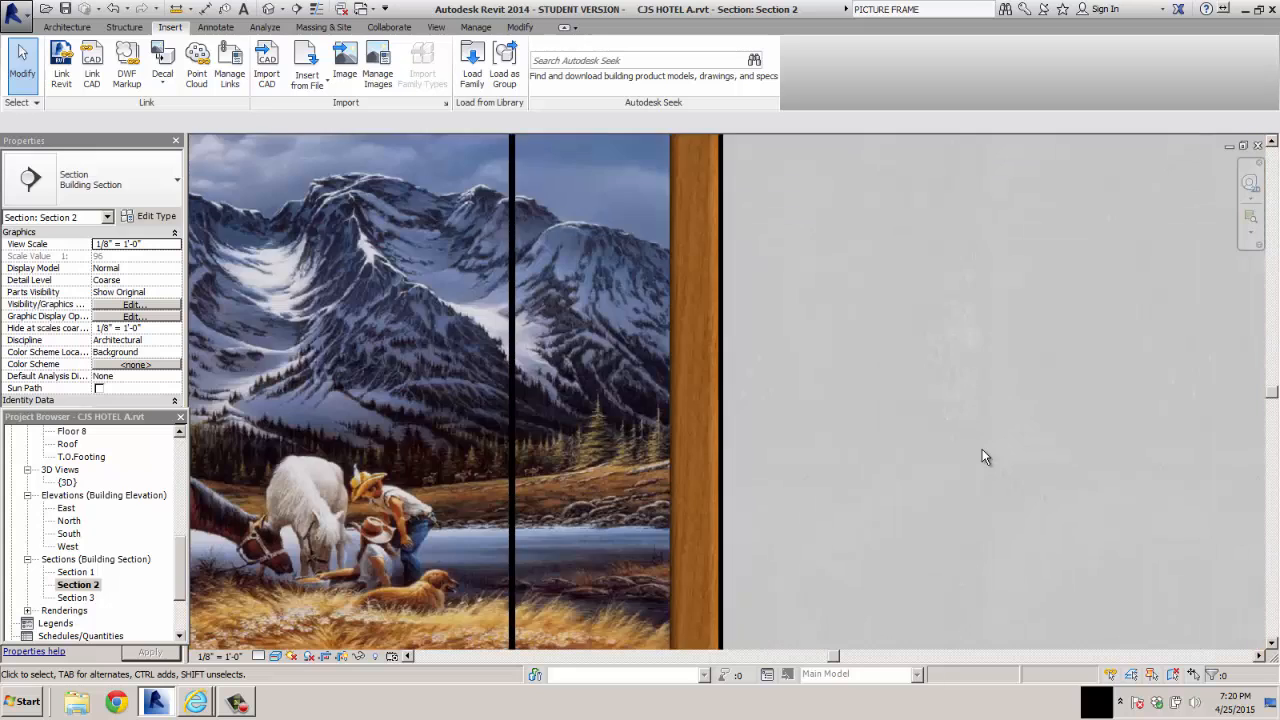
scroll(982, 449, "down", 4)
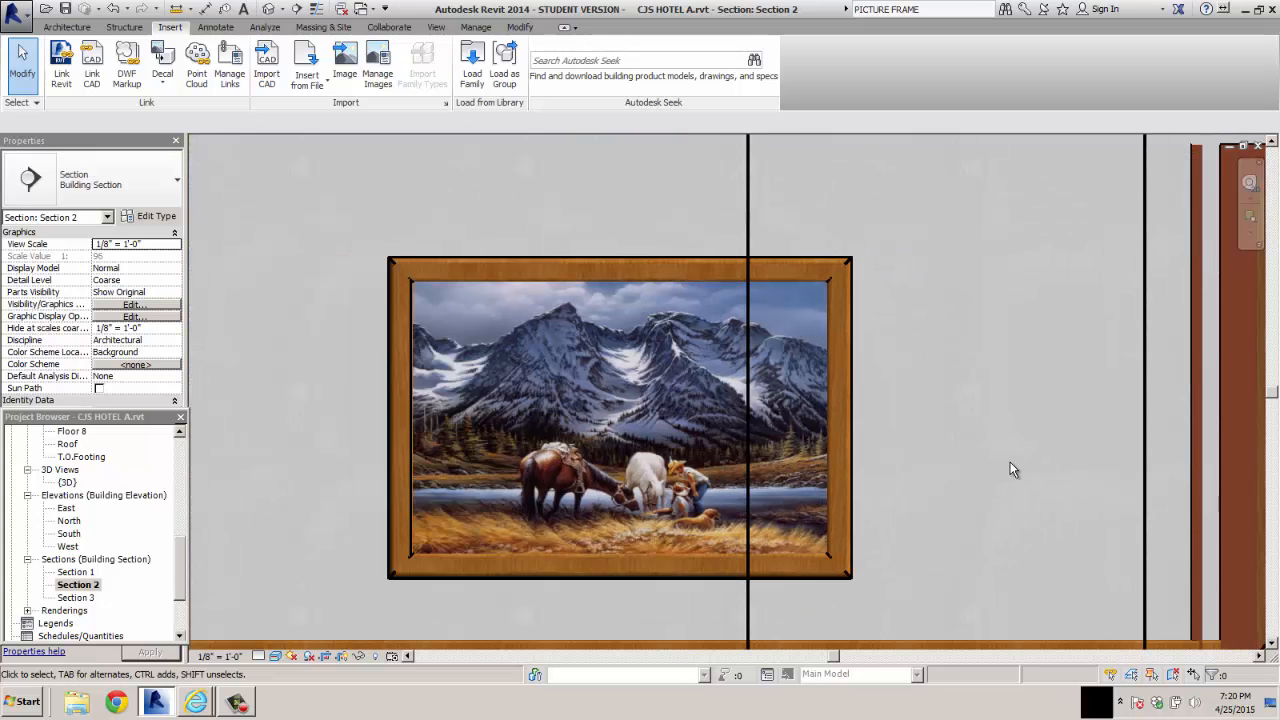
scroll(1009, 471, "down", 5)
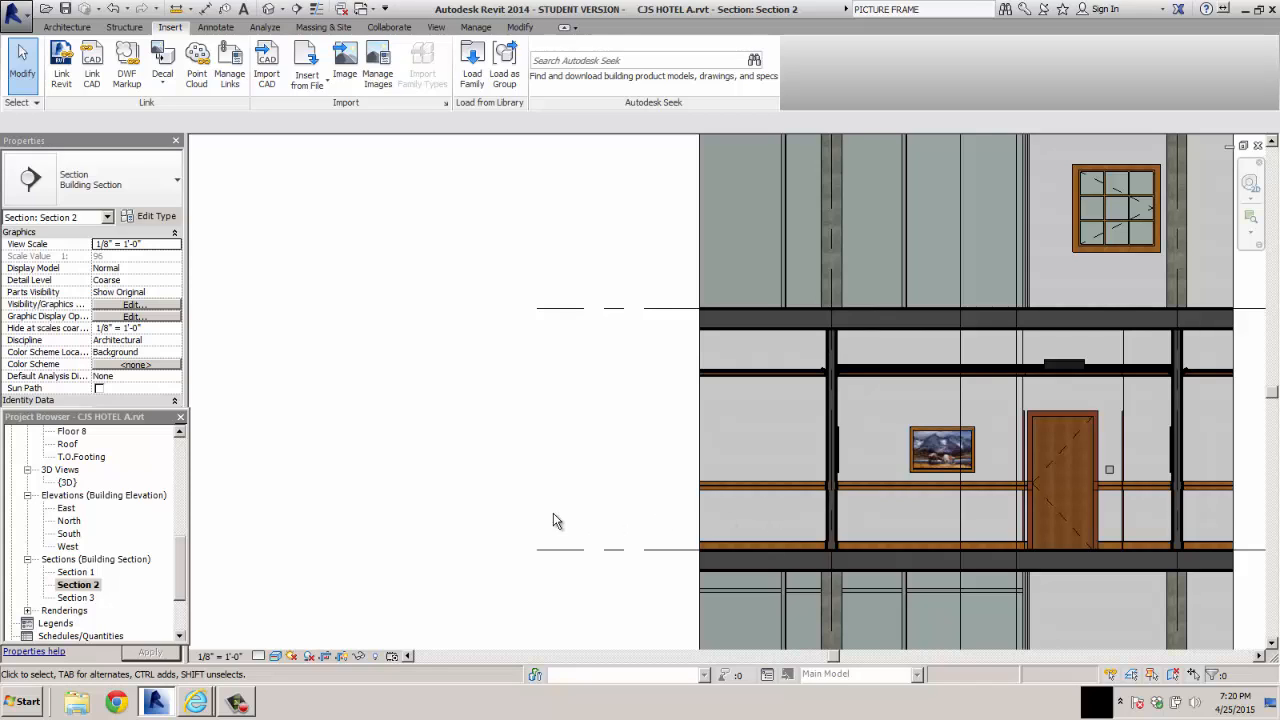
double_click(76, 598)
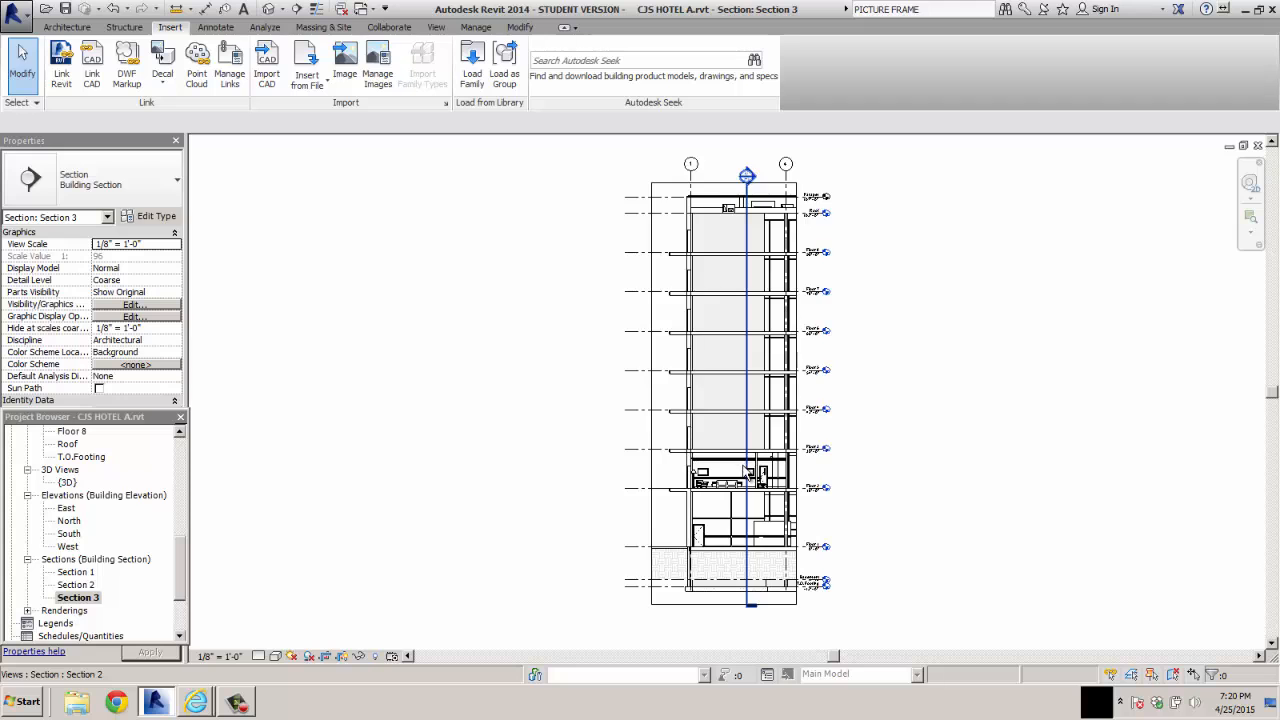
scroll(745, 472, "up", 5)
scroll(595, 540, "up", 4)
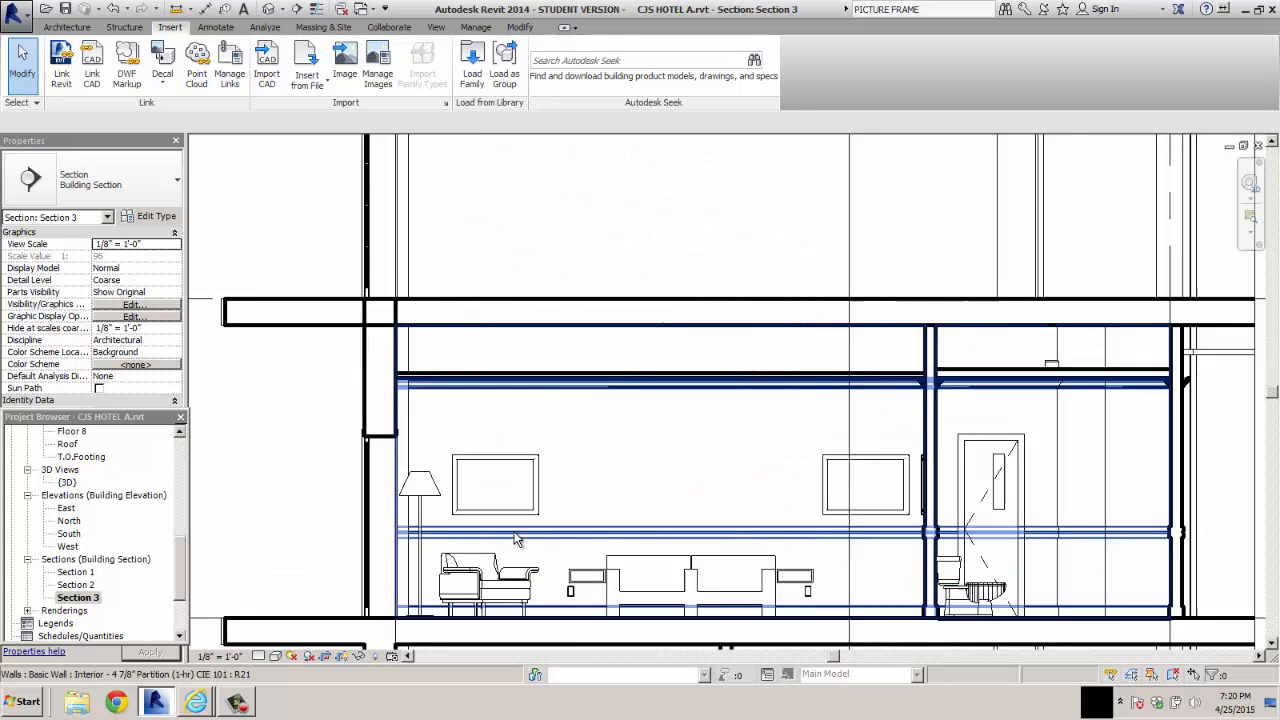
scroll(600, 556, "down", 2)
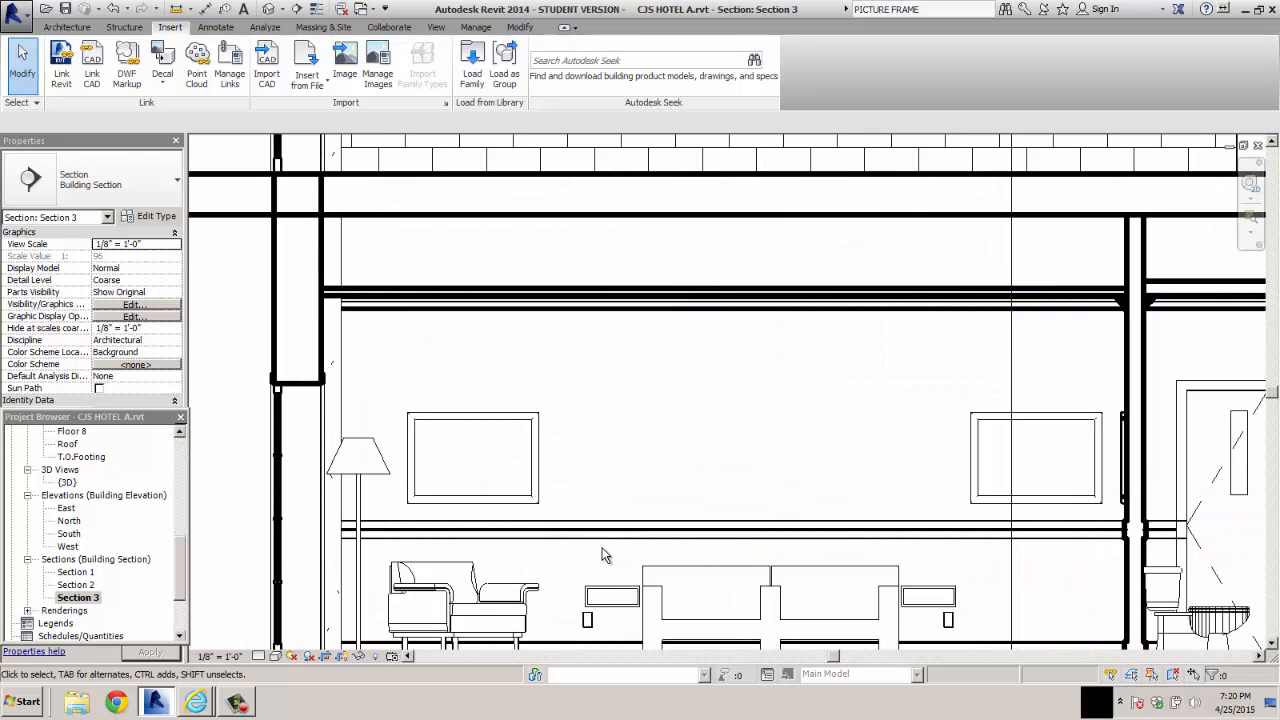
scroll(603, 554, "up", 2)
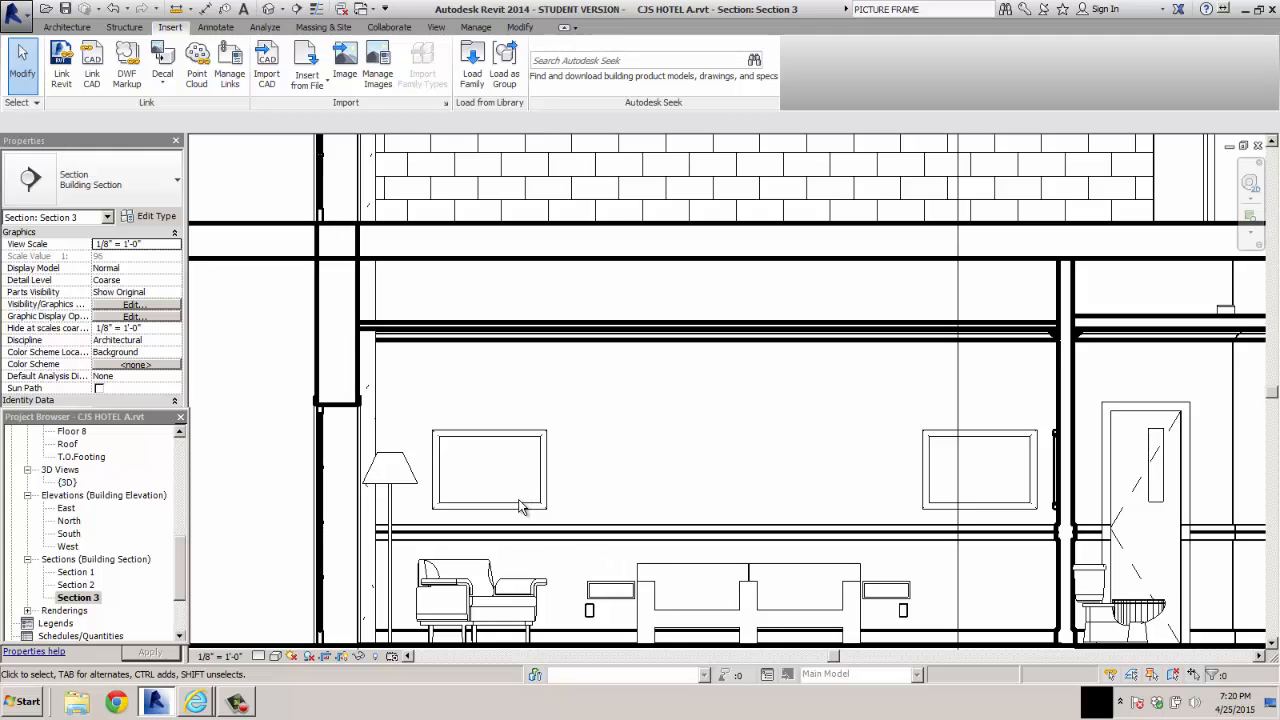
Place a FARMER decal inside the empty picture frame above the armchair
left_click(165, 88)
left_click(172, 110)
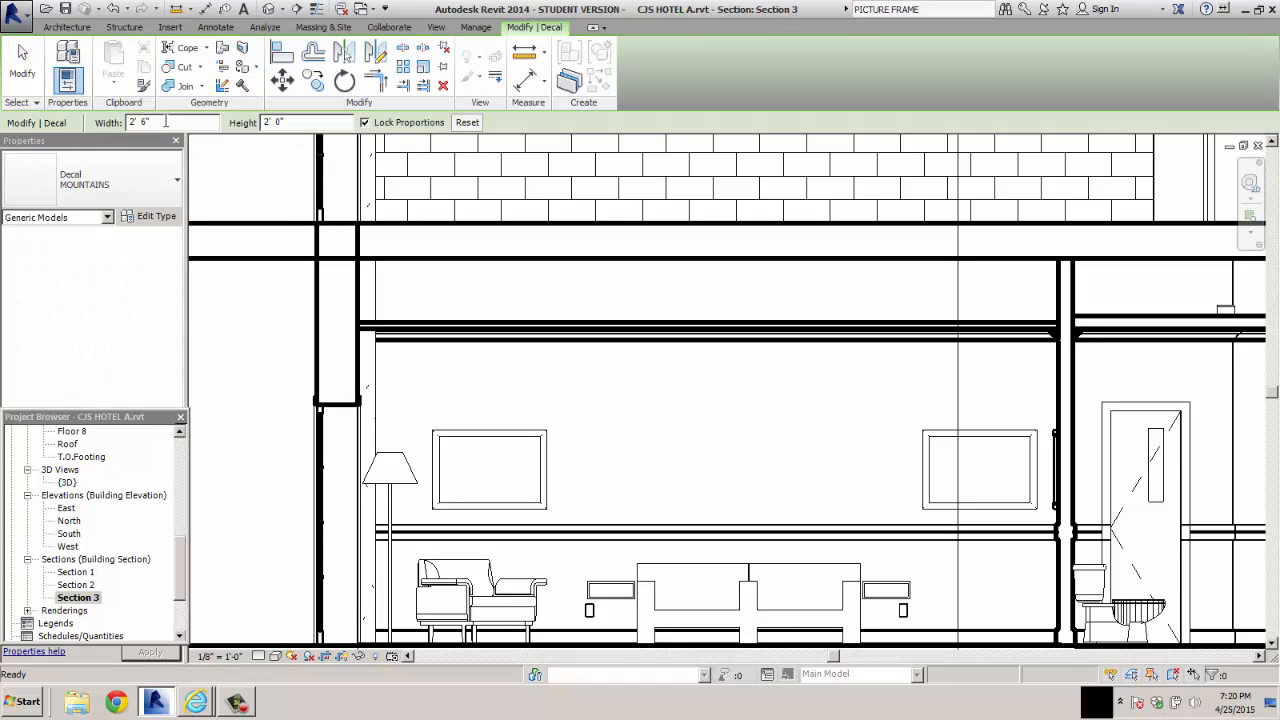
left_click(176, 180)
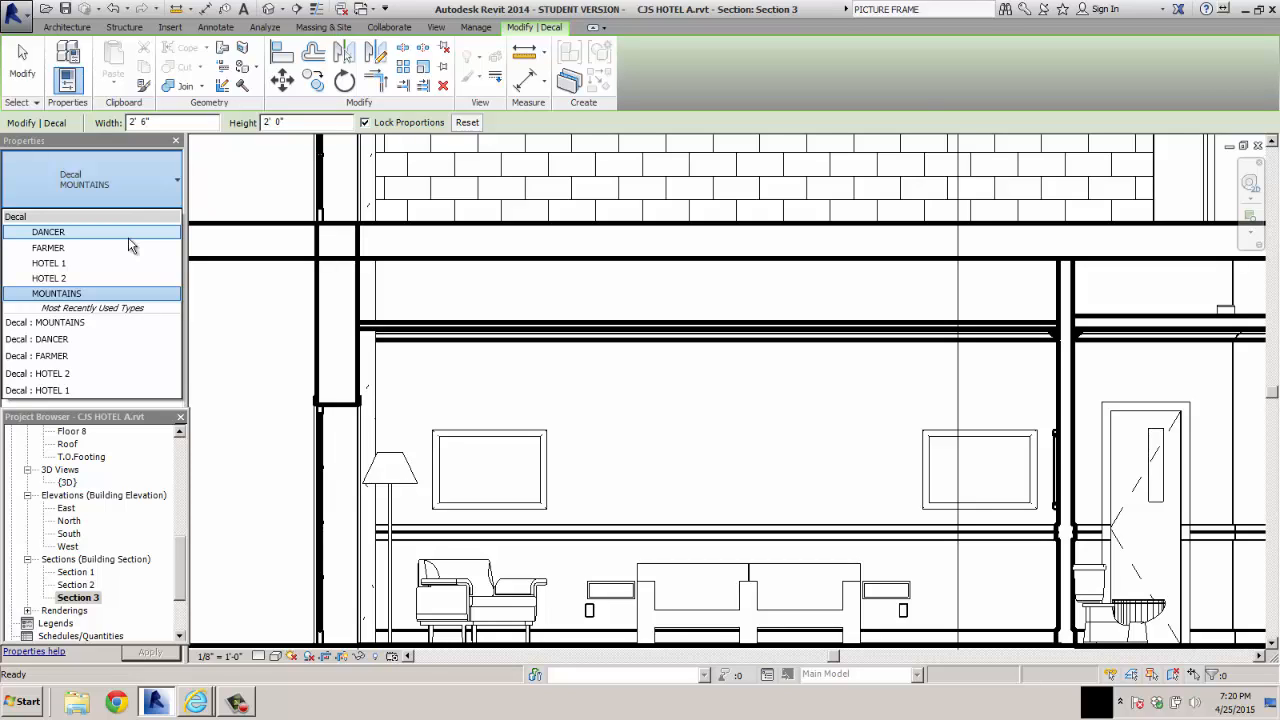
left_click(48, 248)
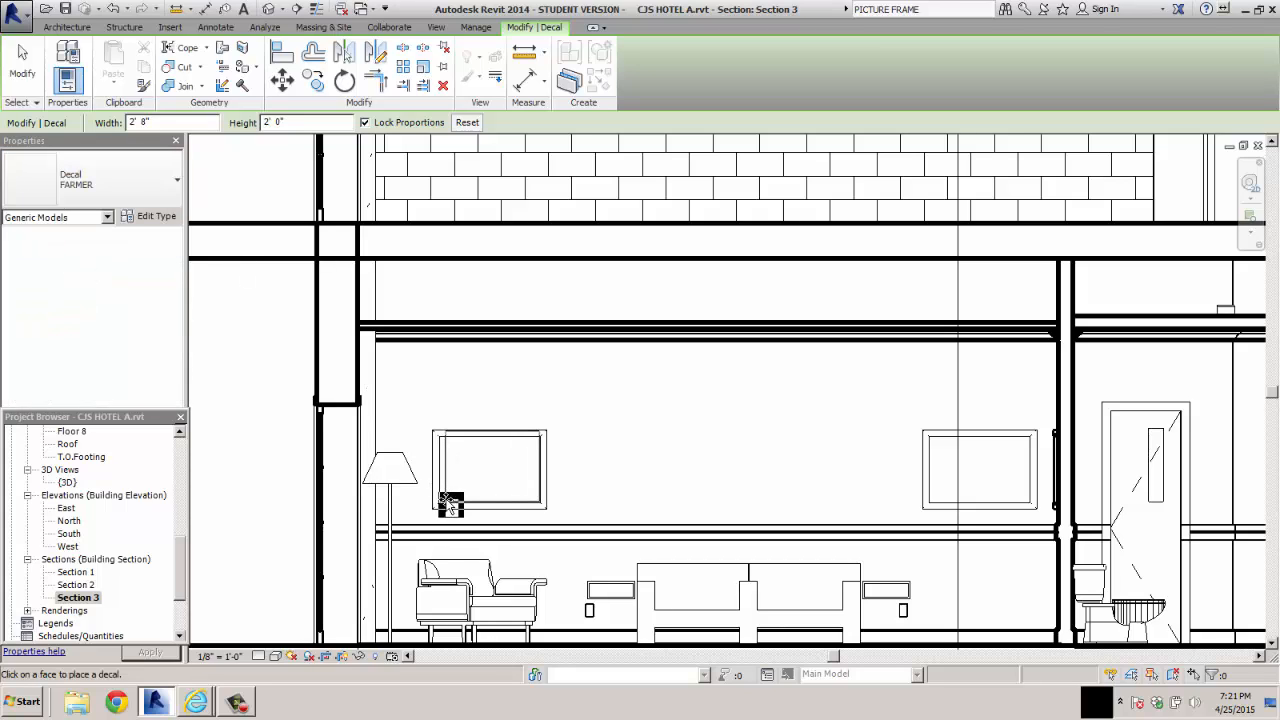
Set the Section 3 view's visual style to Realistic and end the decal placement
left_click(275, 656)
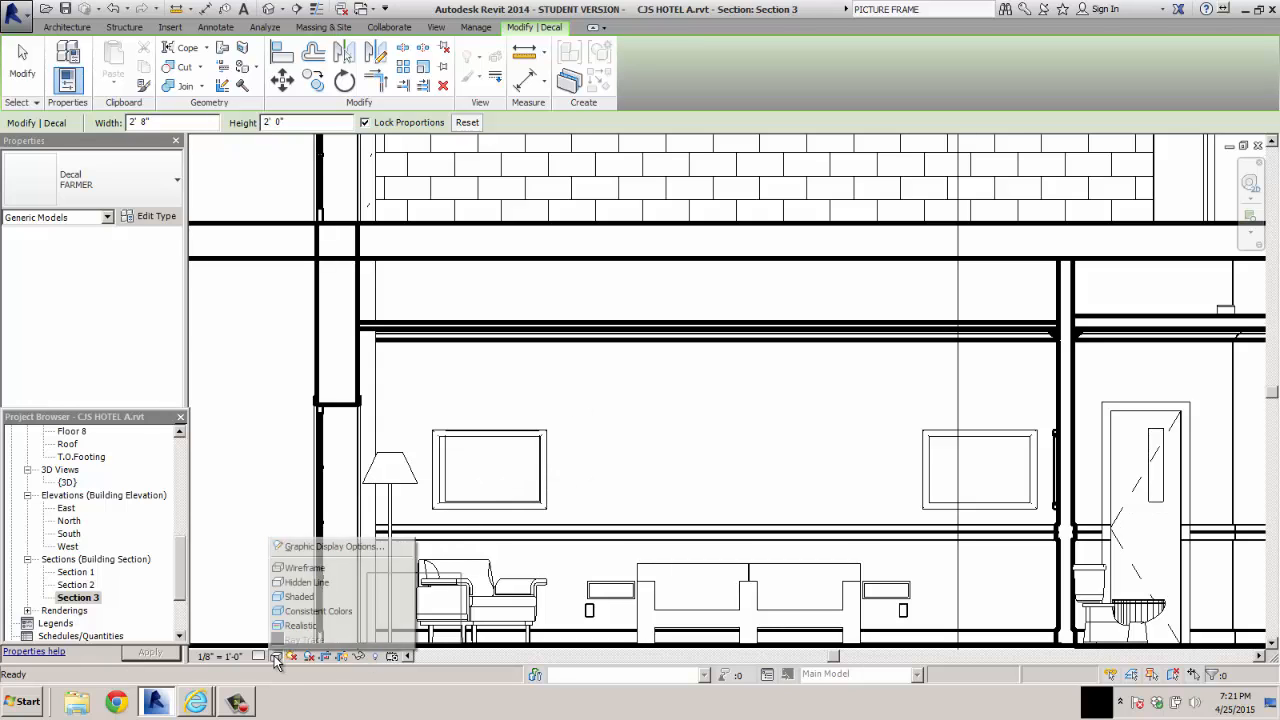
left_click(298, 627)
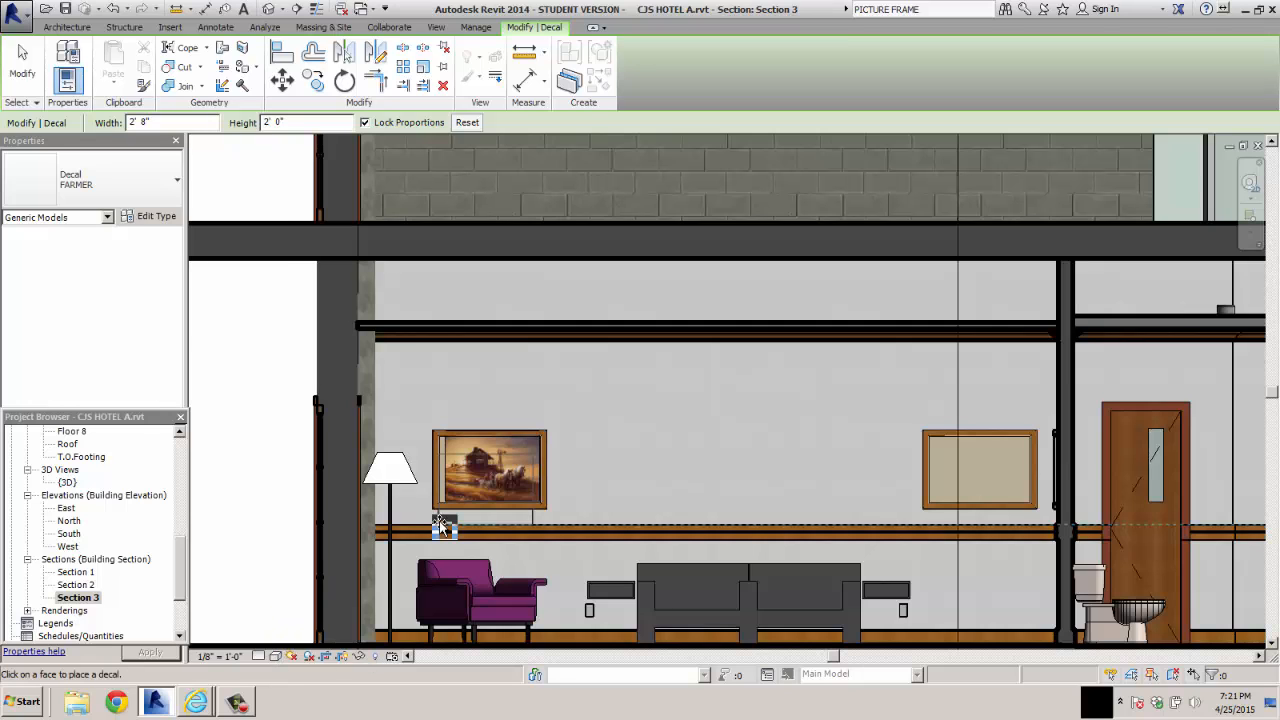
key("Escape")
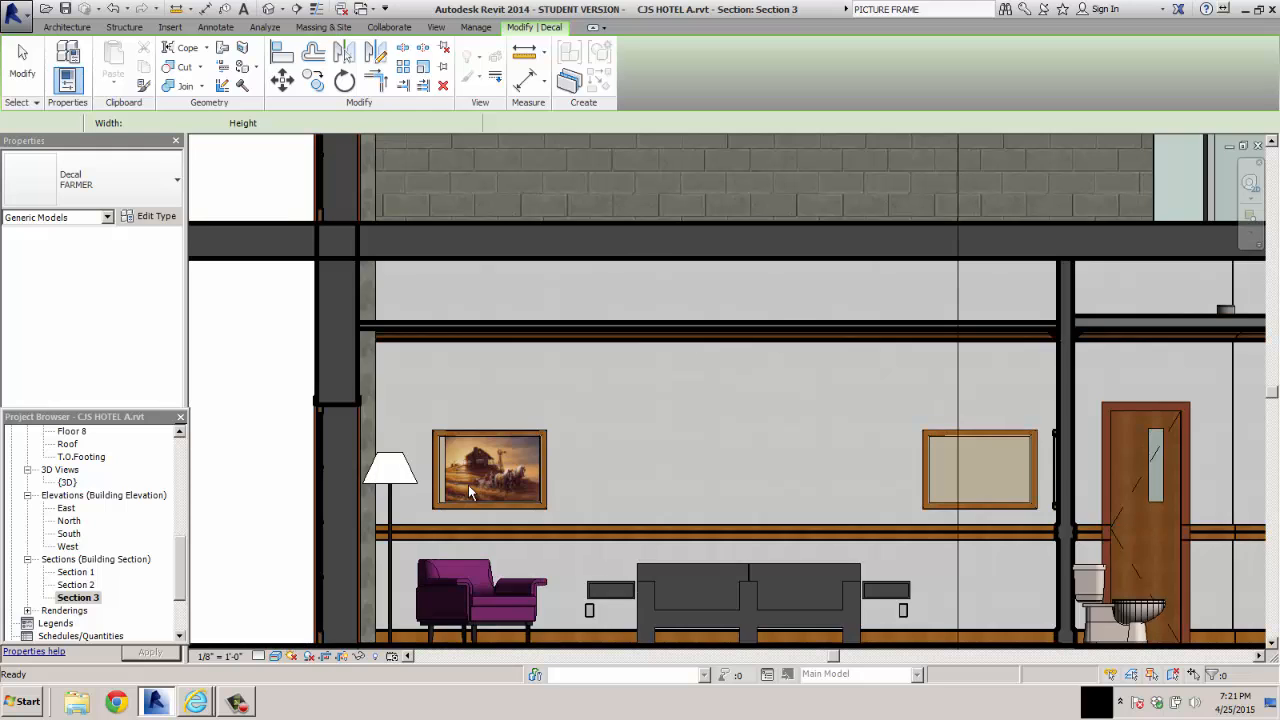
Size the FARMER decal to 3' 0" by 2' 0" with proportions unlocked, and move it to fill the picture frame
scroll(516, 425, "down", 4)
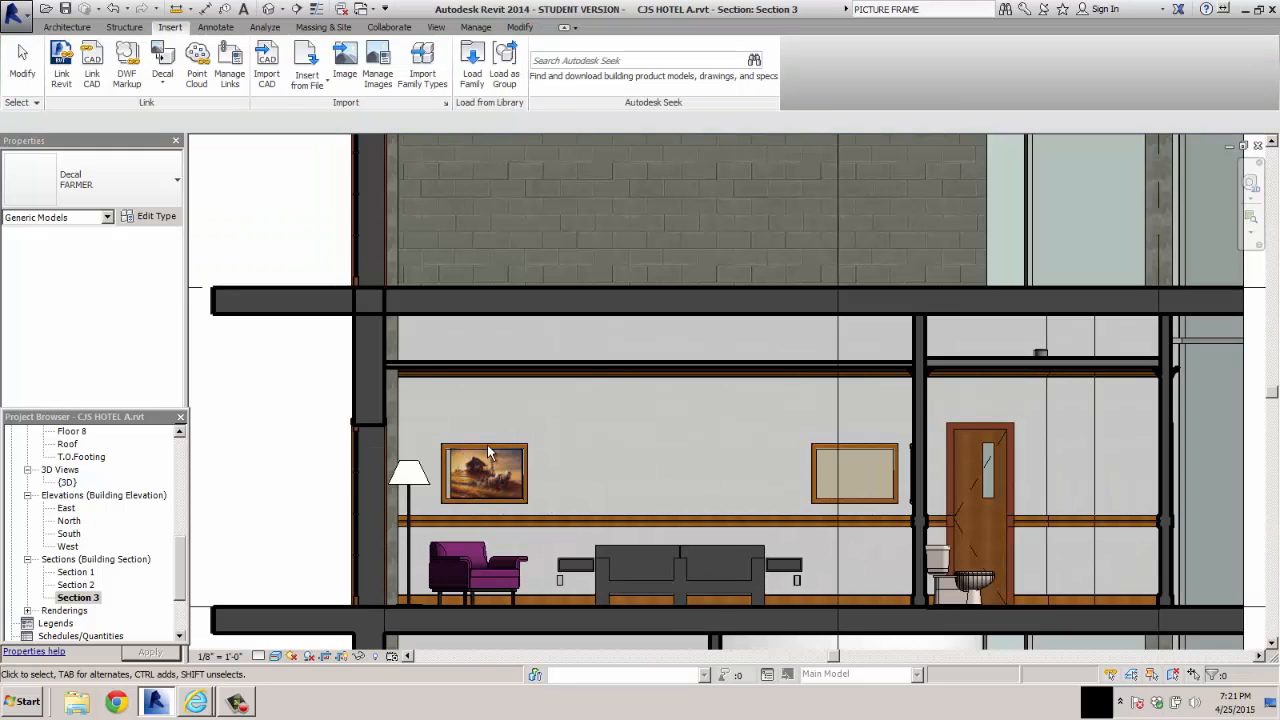
scroll(487, 444, "up", 9)
scroll(487, 444, "up", 3)
scroll(484, 453, "down", 3)
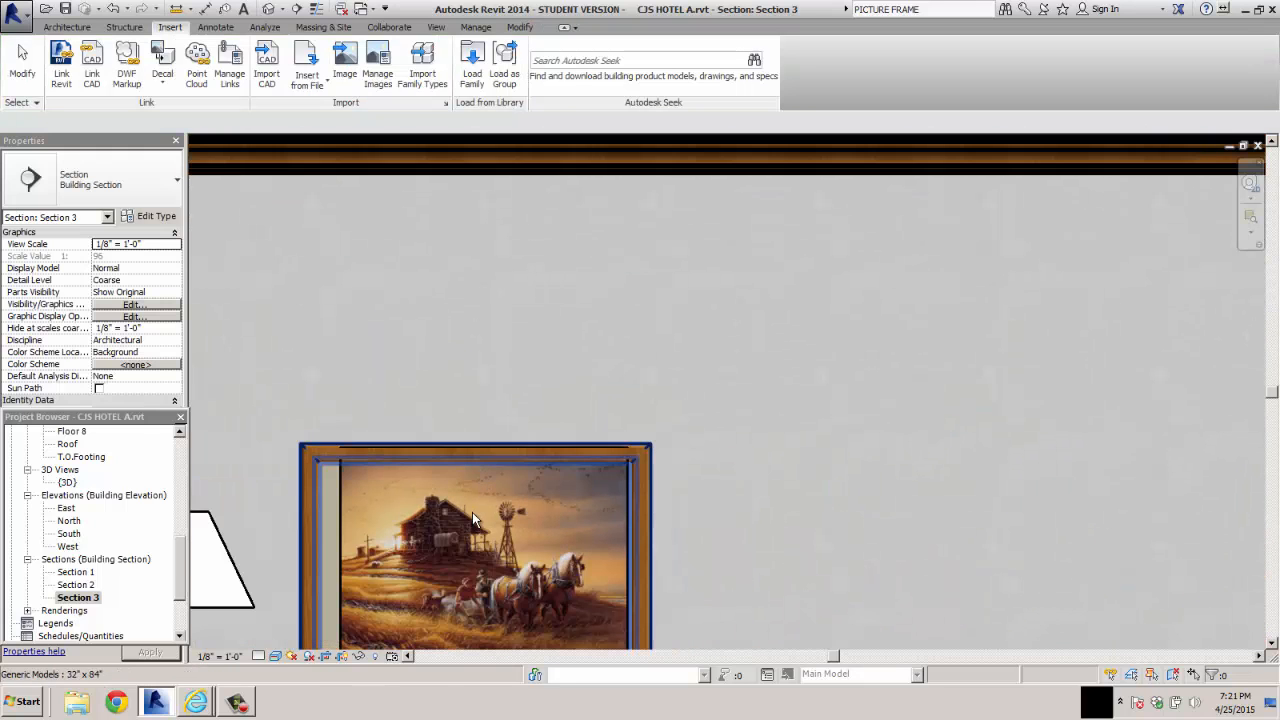
scroll(471, 520, "down", 2)
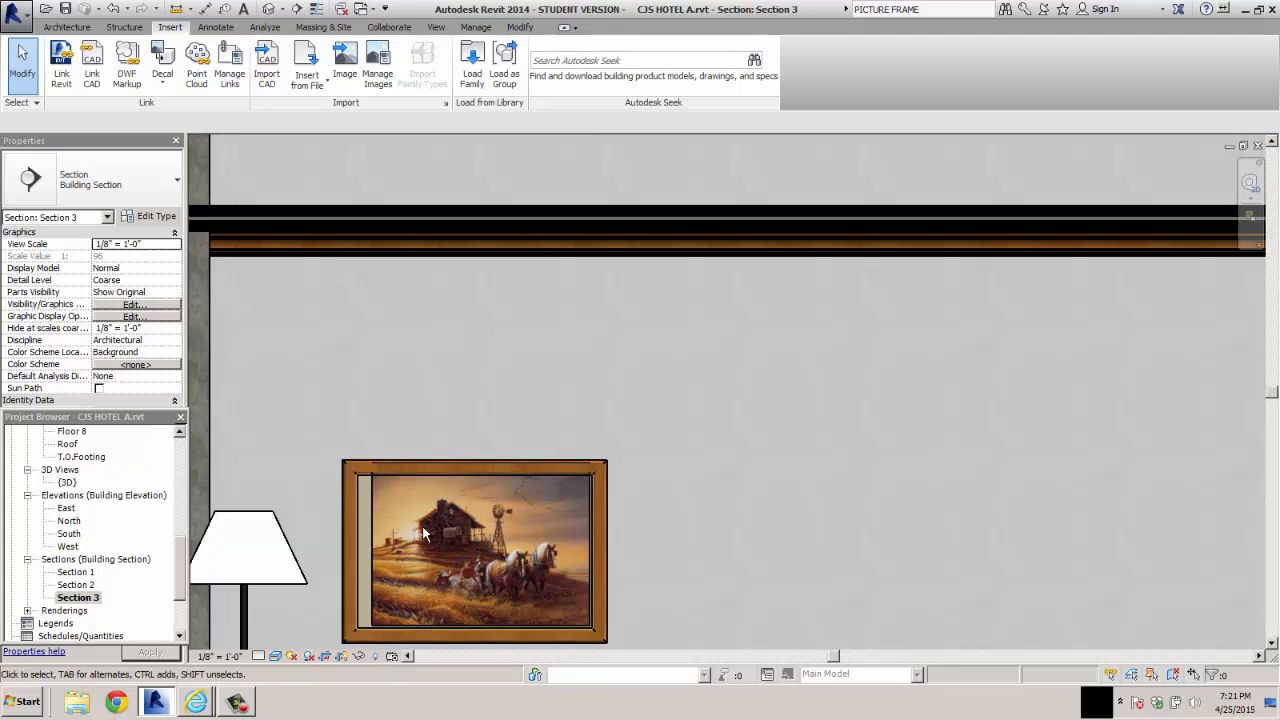
left_click(479, 540)
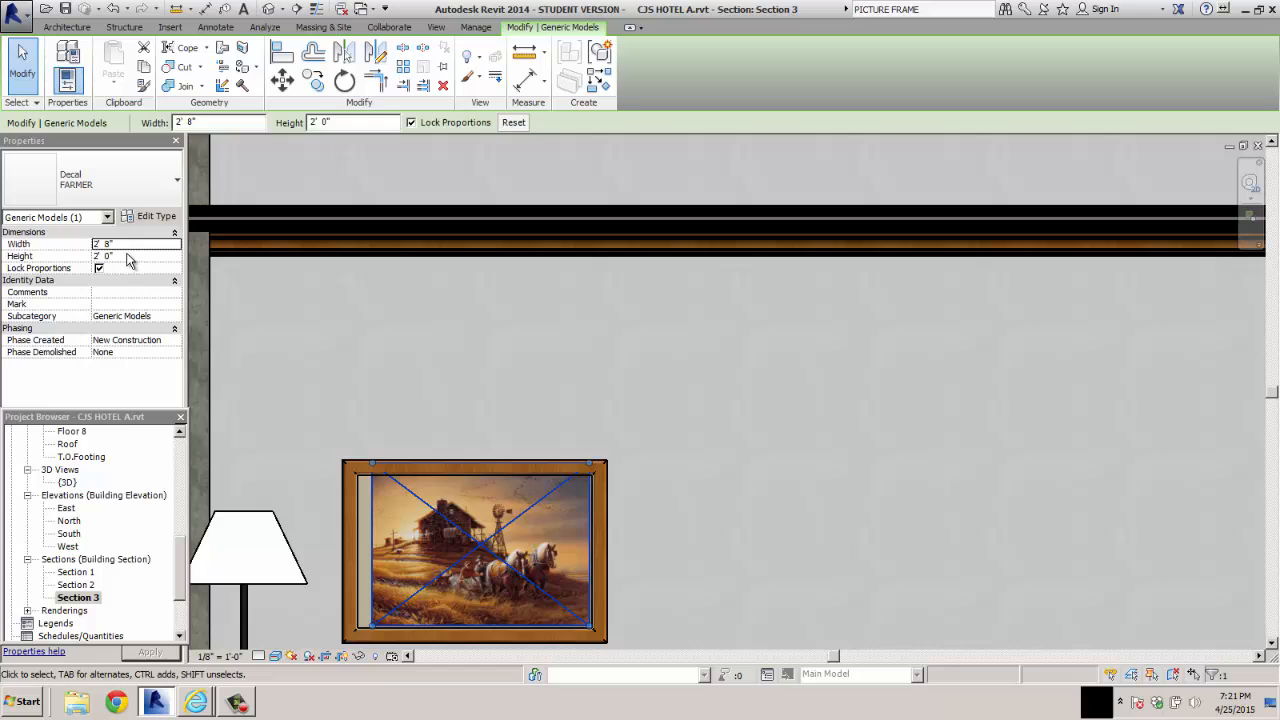
left_click(106, 246)
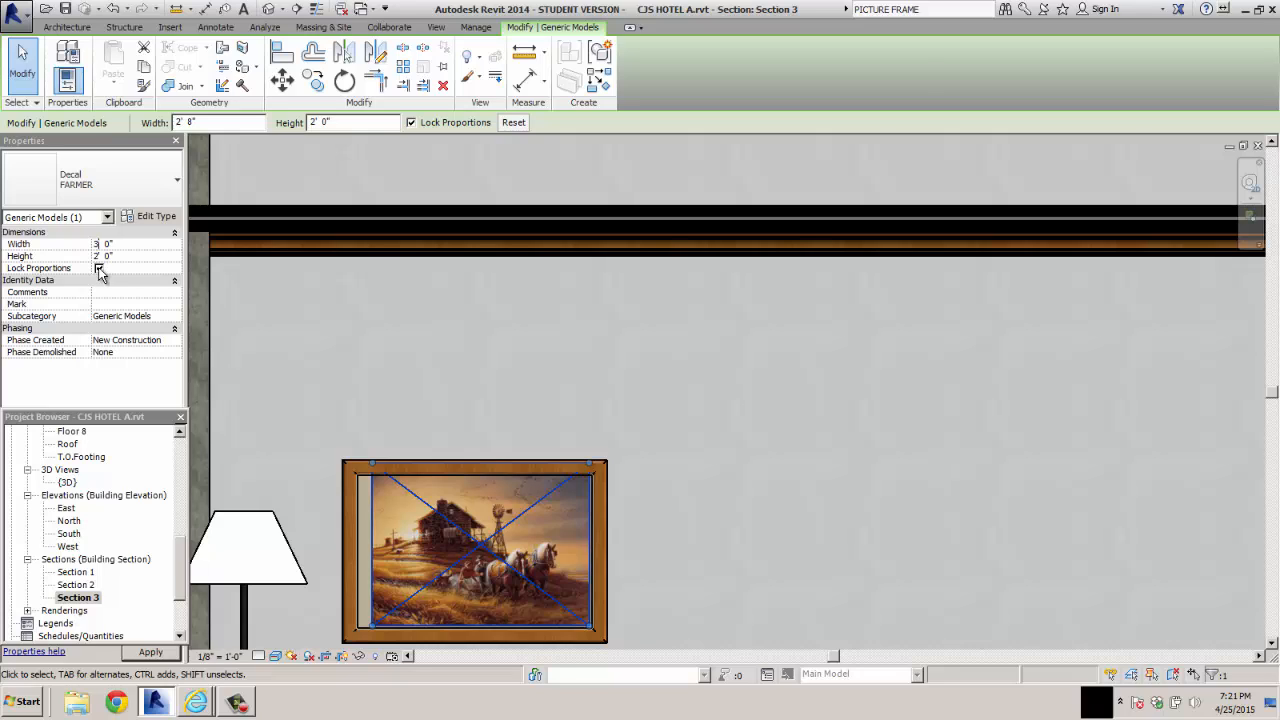
left_click(98, 268)
left_click(108, 256)
type("0")
left_click_drag(465, 528, 471, 556)
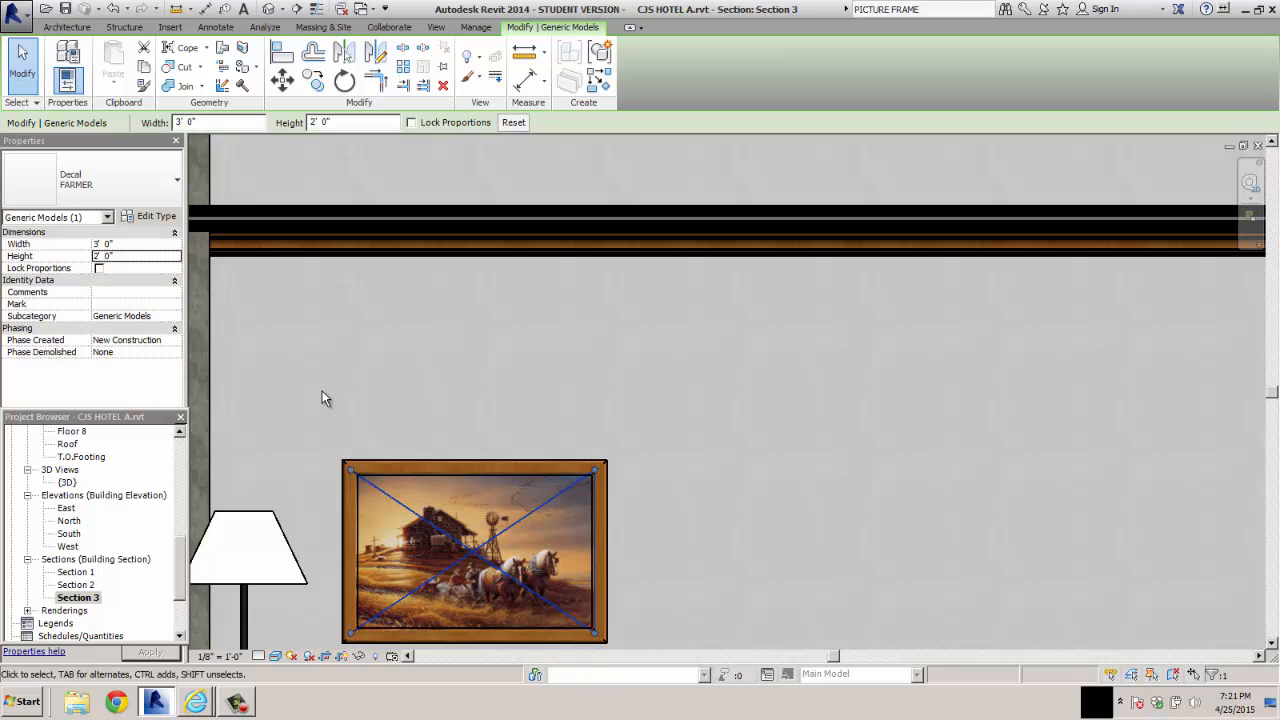
left_click(322, 398)
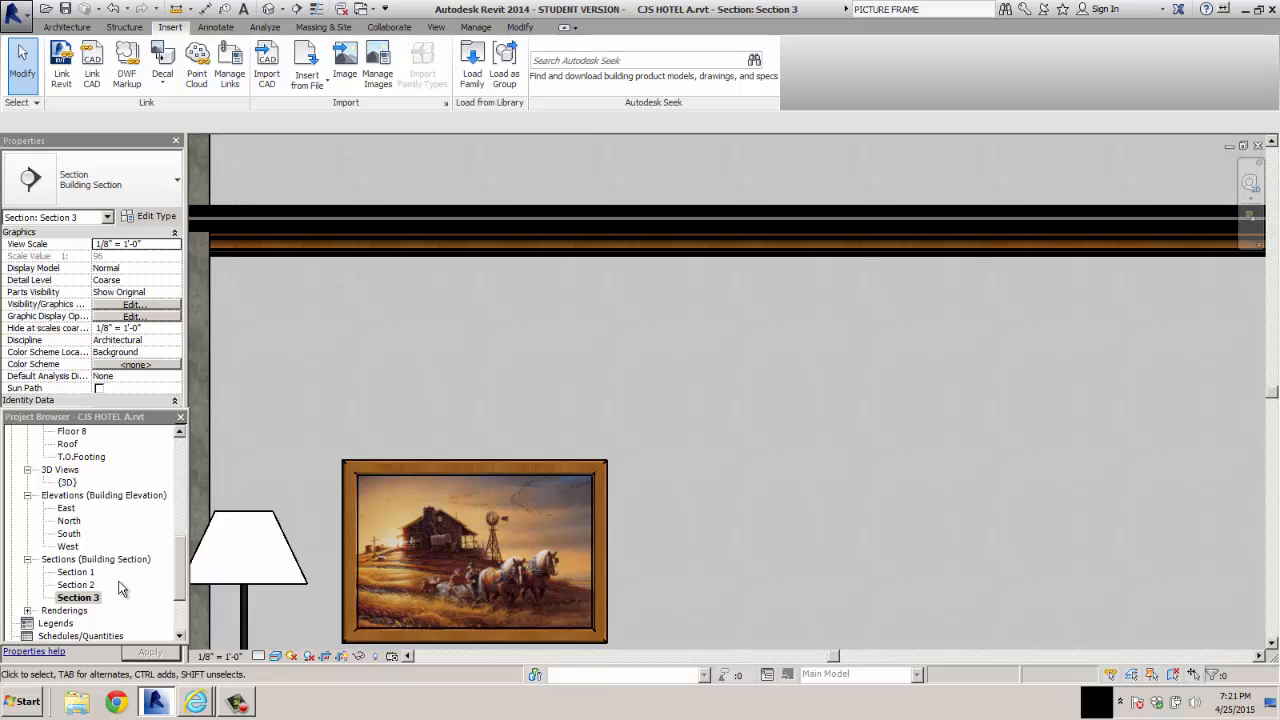
Open the Floor 2 plan and load the Table-Coffee family from the library's Furniture Tables folder
left_click_drag(180, 566, 181, 446)
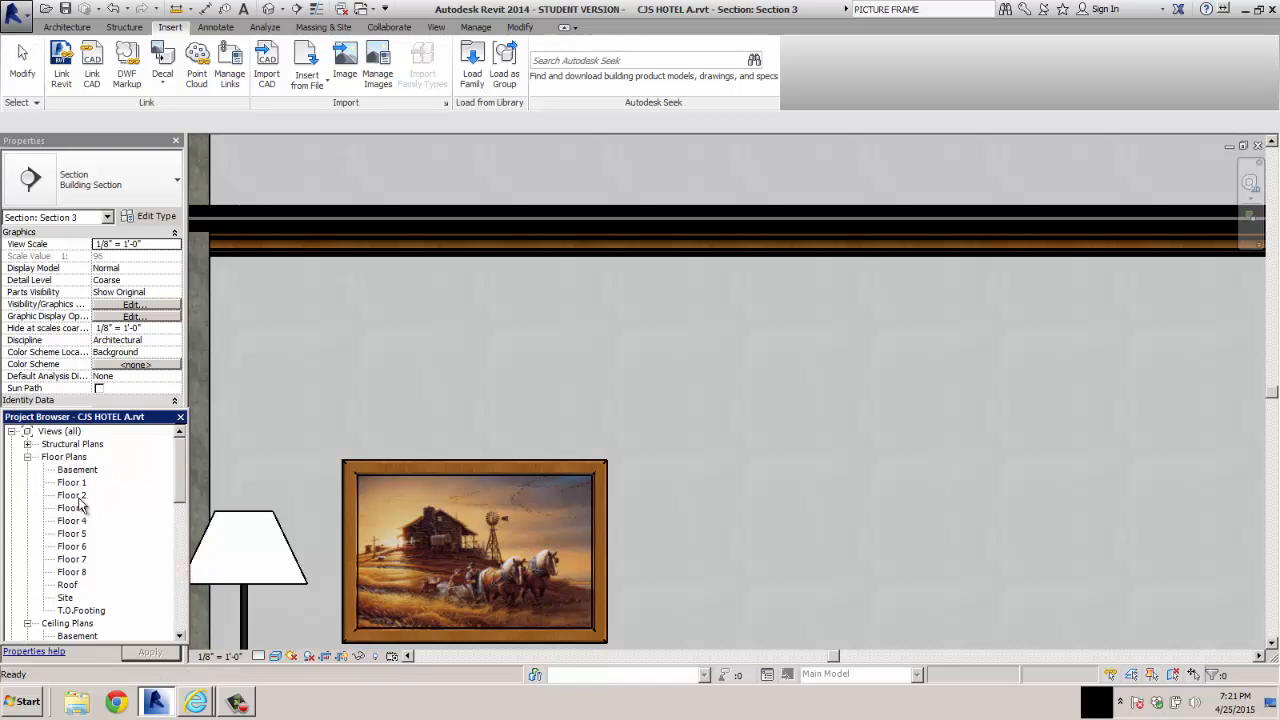
double_click(78, 497)
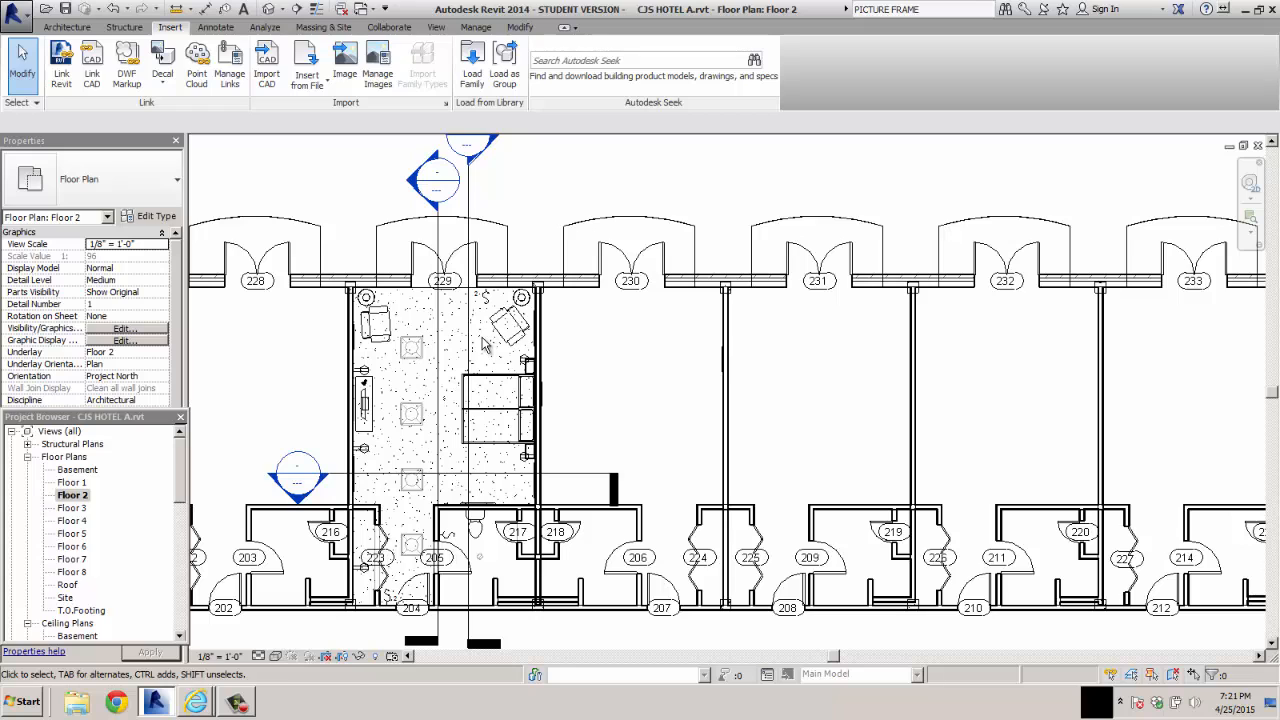
left_click(82, 28)
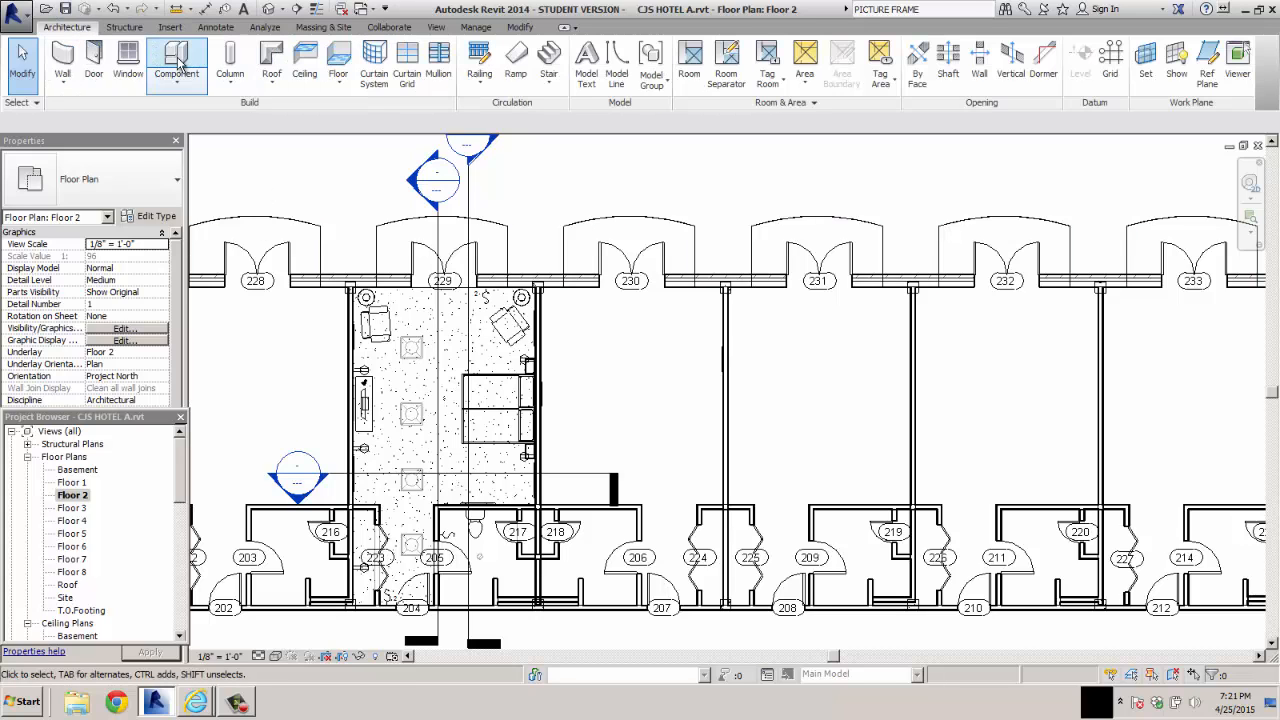
left_click(177, 58)
left_click(637, 70)
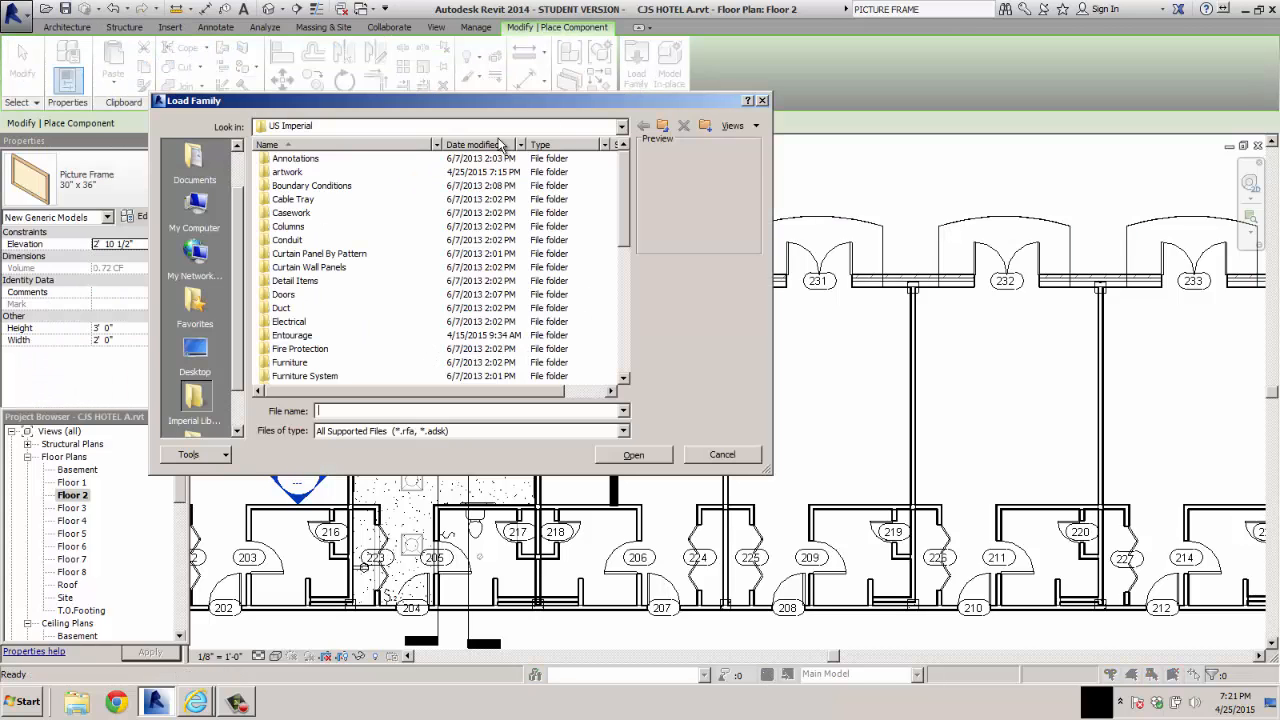
double_click(294, 362)
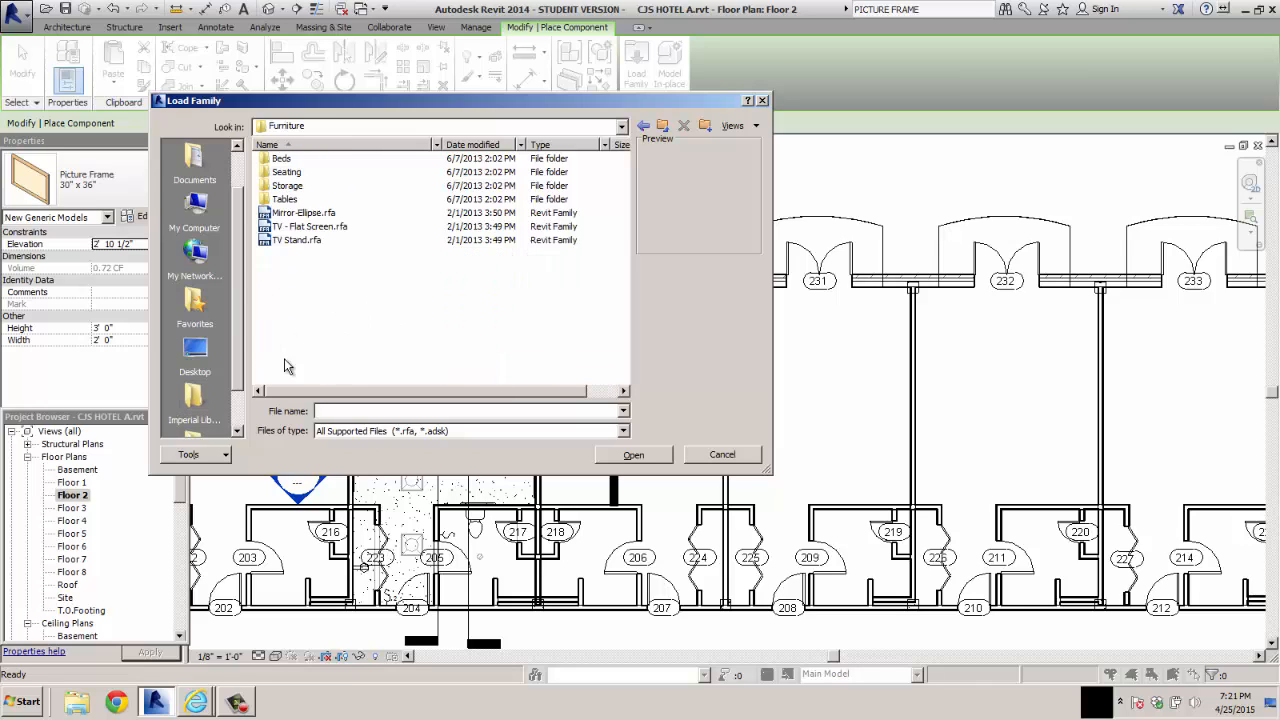
double_click(285, 199)
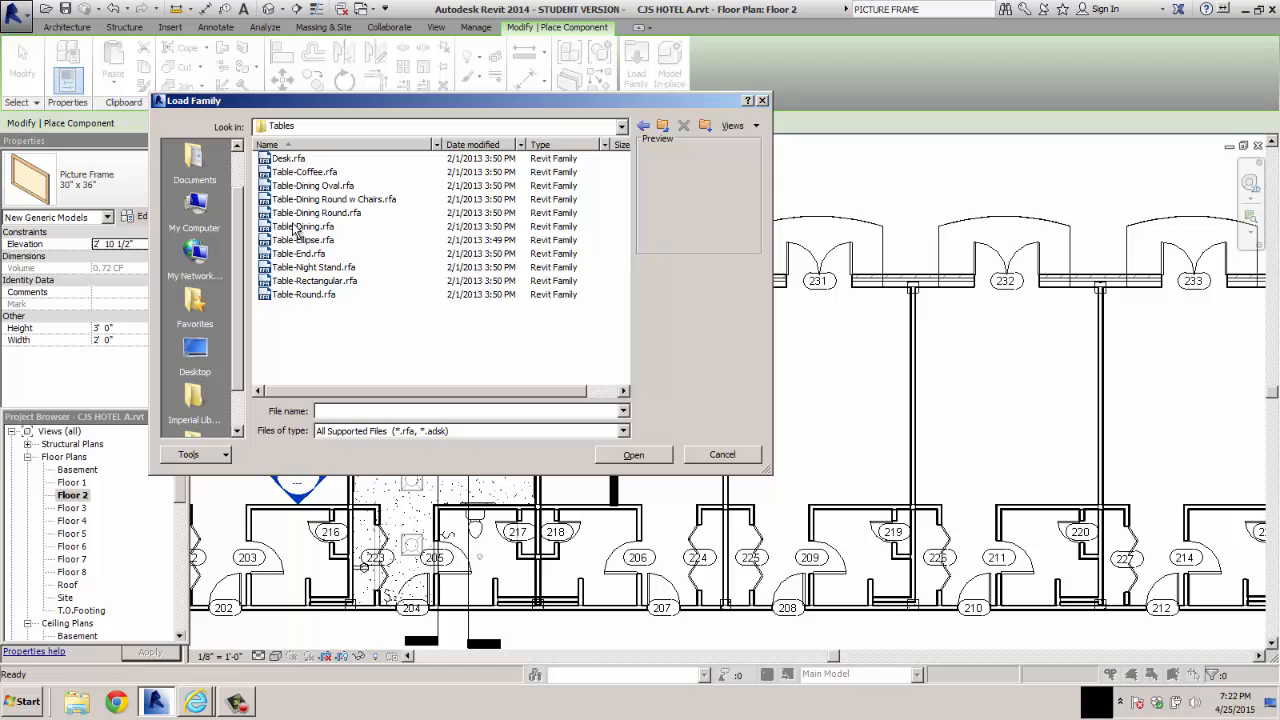
left_click(297, 177)
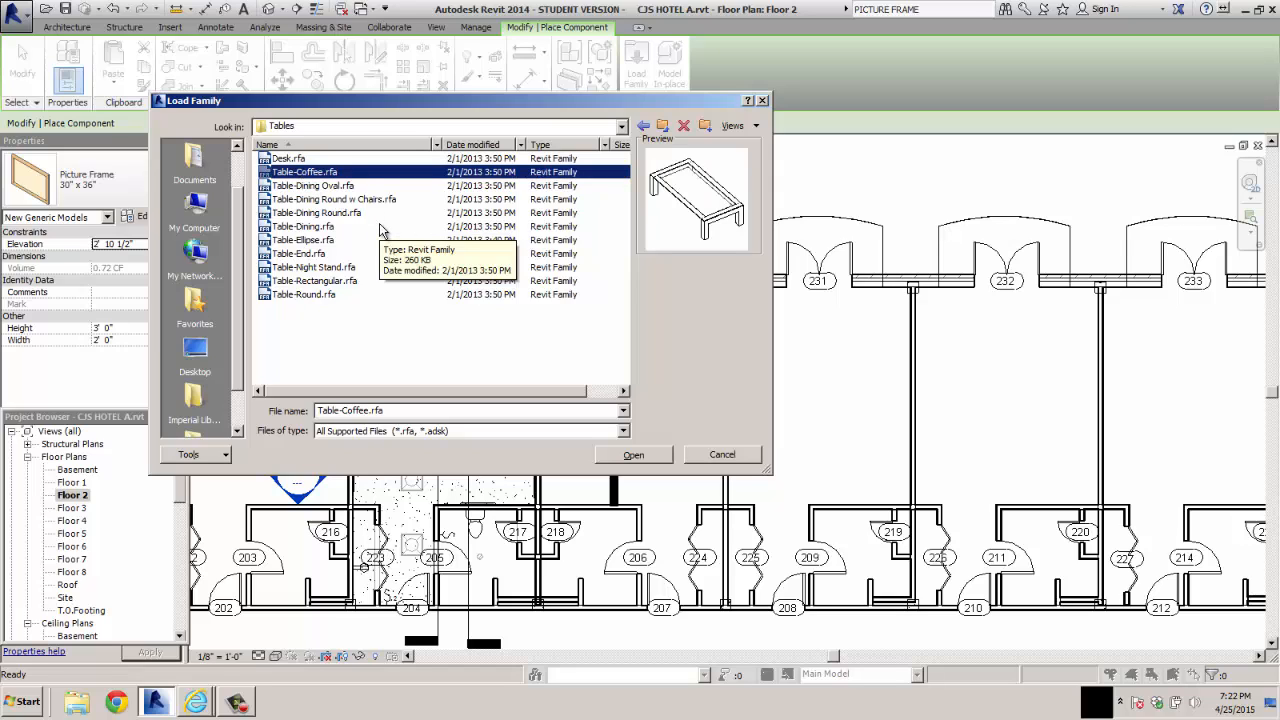
left_click(632, 456)
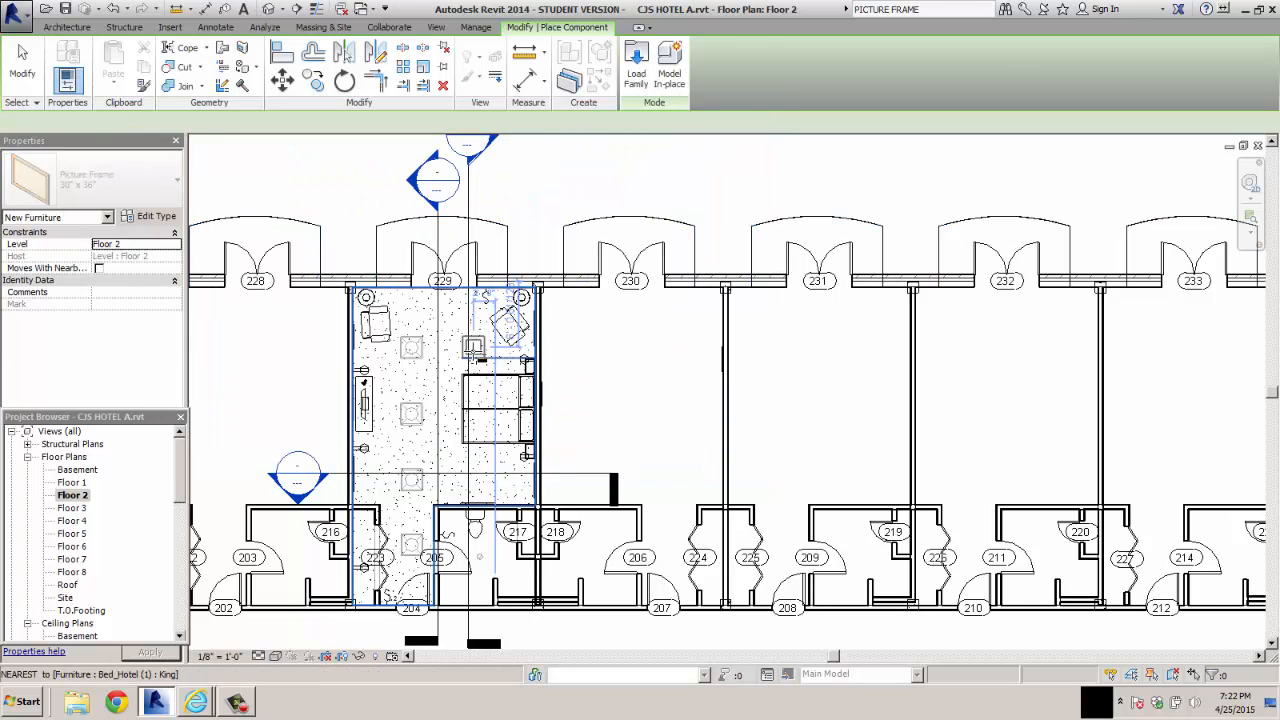
Place two 24" x 24" x 24" coffee tables in the furnished room, one beside each armchair, and end the placement
scroll(474, 352, "up", 3)
scroll(477, 352, "up", 2)
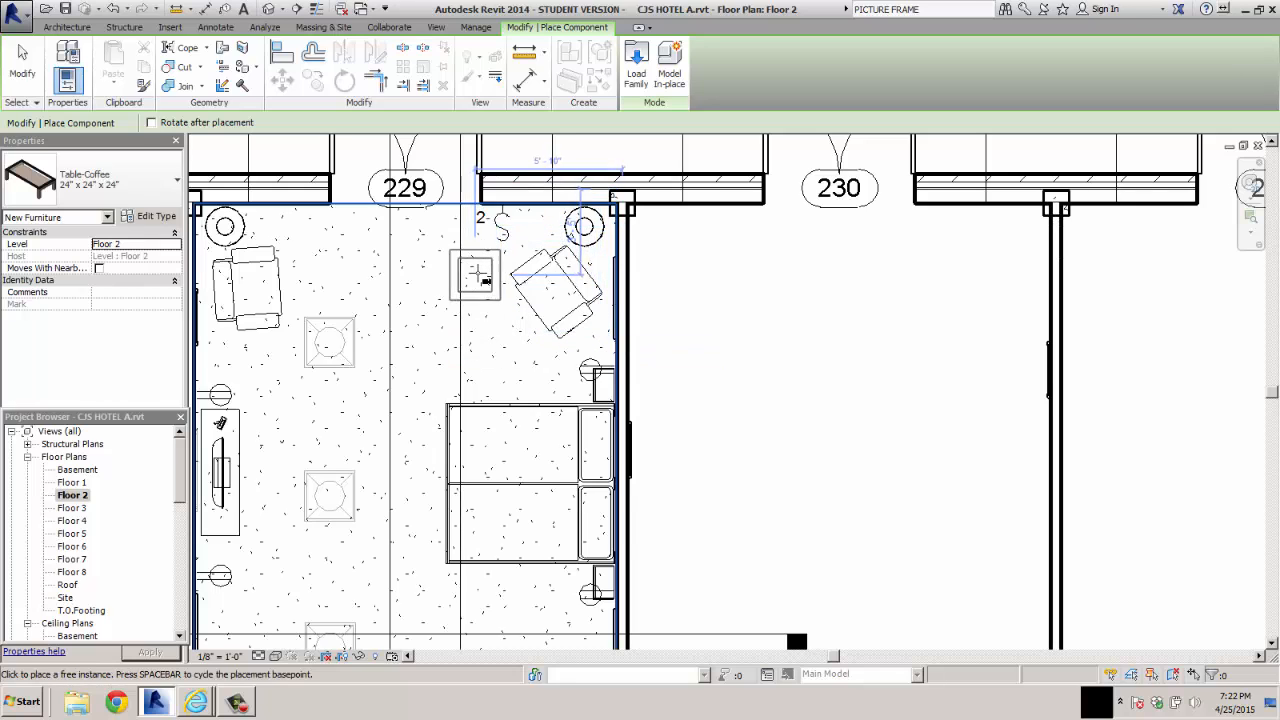
left_click(478, 280)
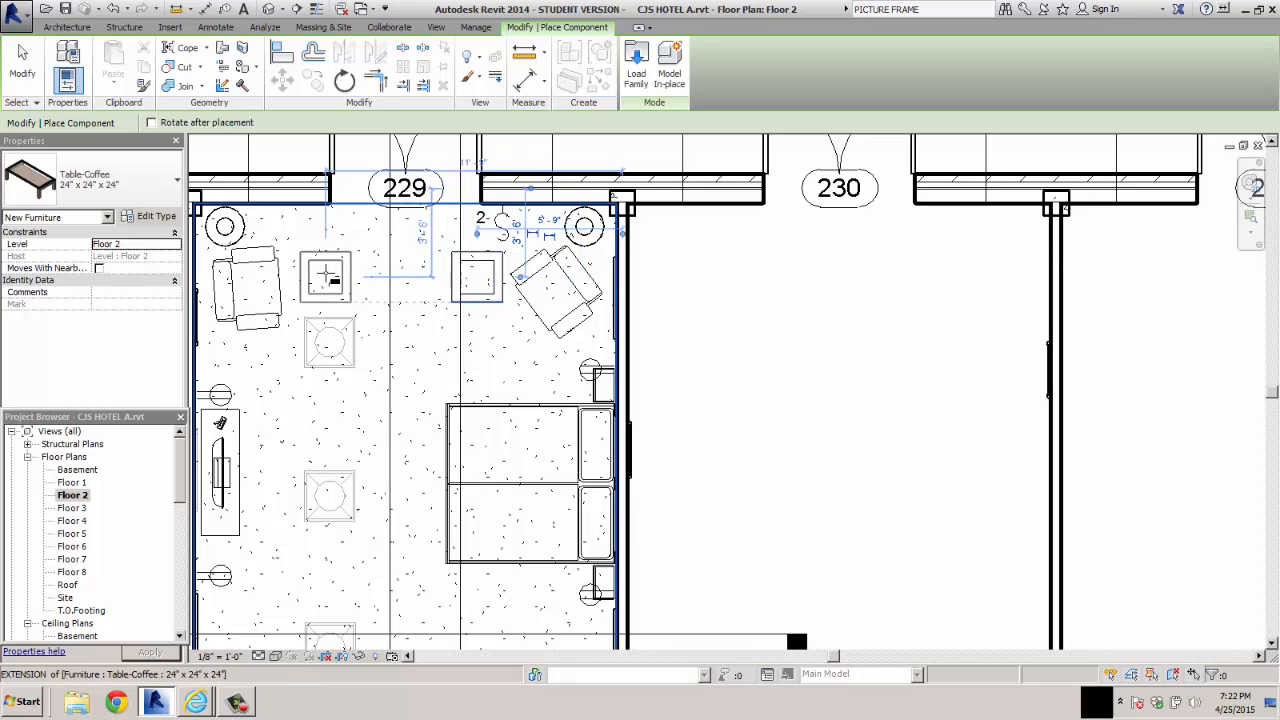
left_click(325, 278)
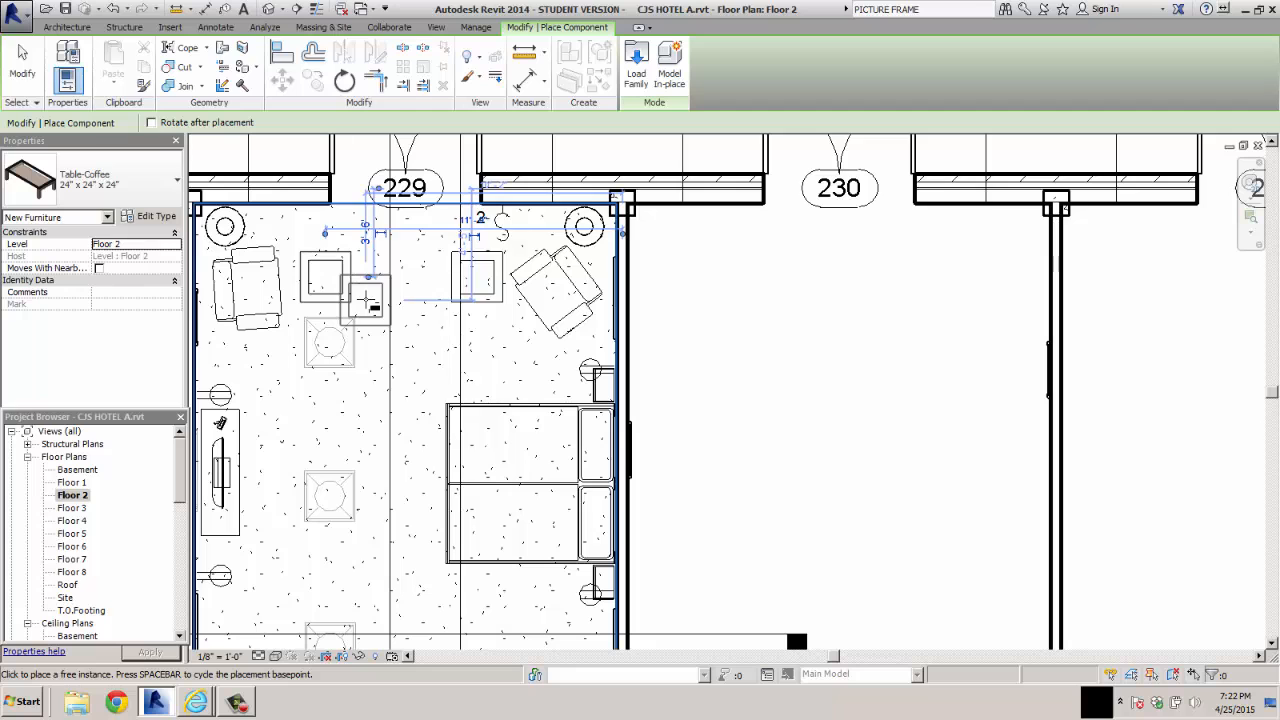
left_click(366, 297)
key("Escape")
key("Escape")
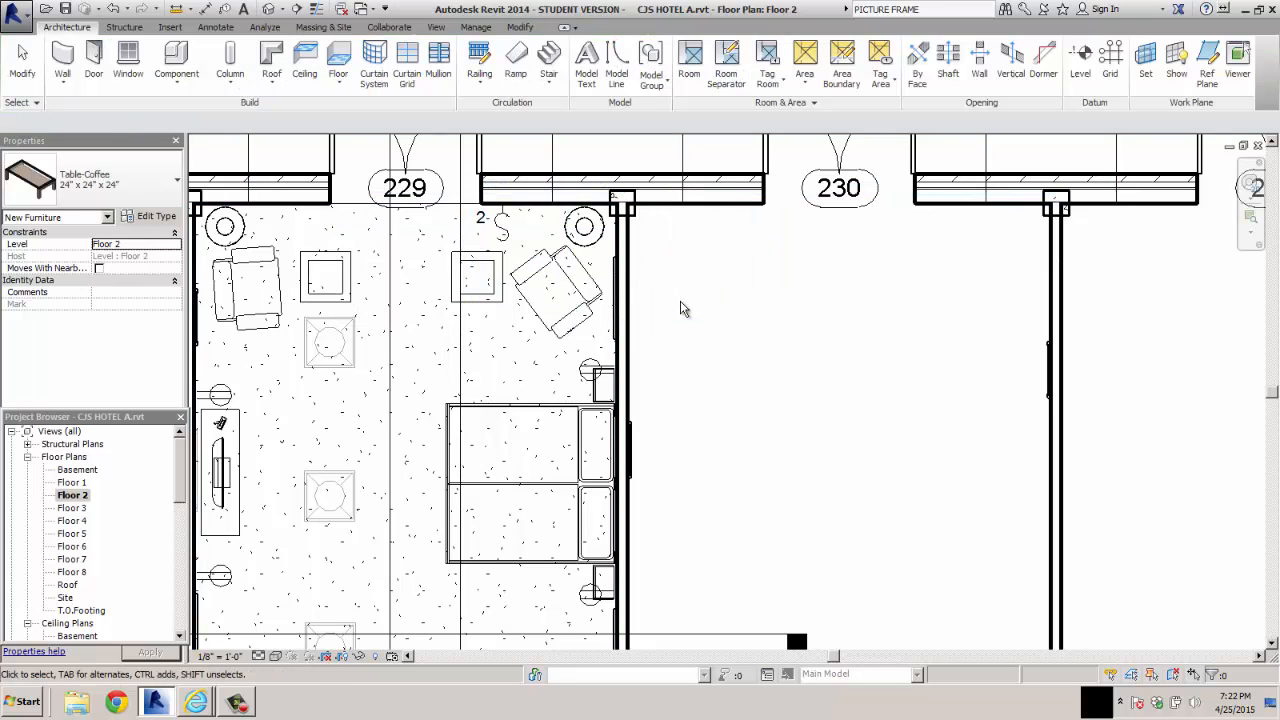
Move the angled armchair away from its corner floor lamp to the open floor between the coffee tables and the bed
scroll(643, 370, "down", 1)
scroll(645, 368, "down", 1)
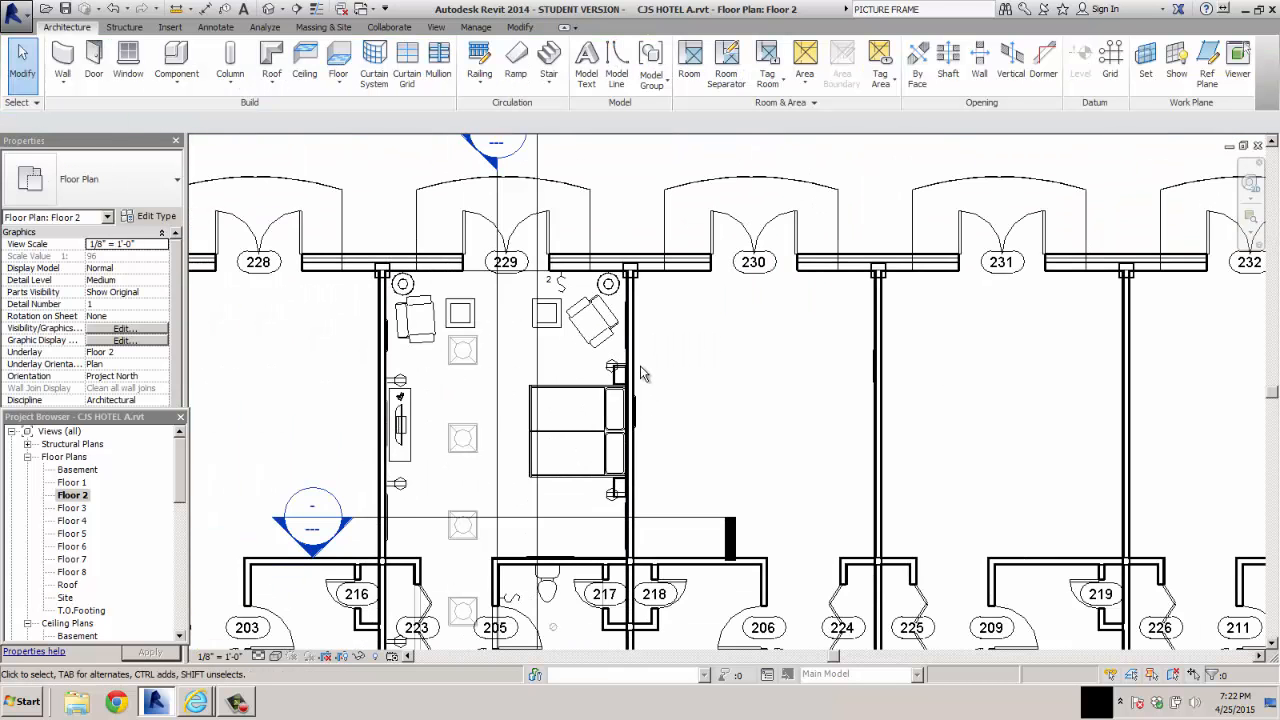
scroll(642, 376, "down", 1)
scroll(642, 376, "down", 1)
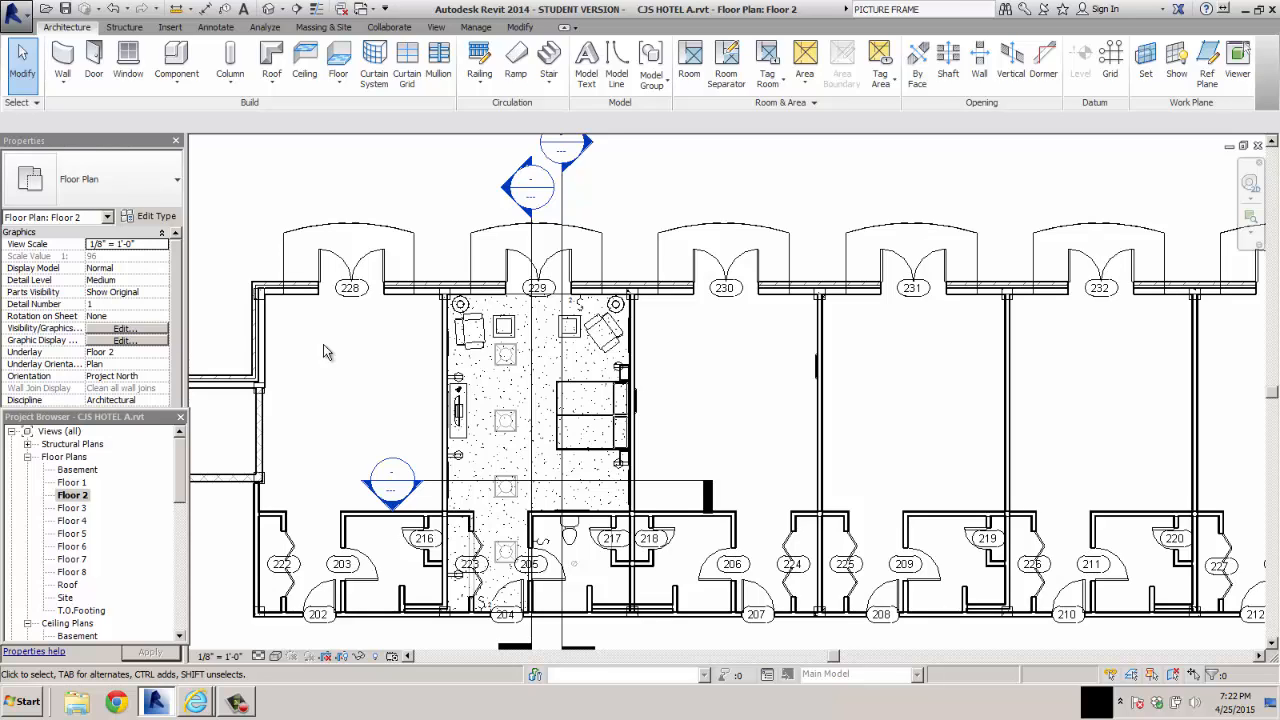
scroll(563, 374, "up", 1)
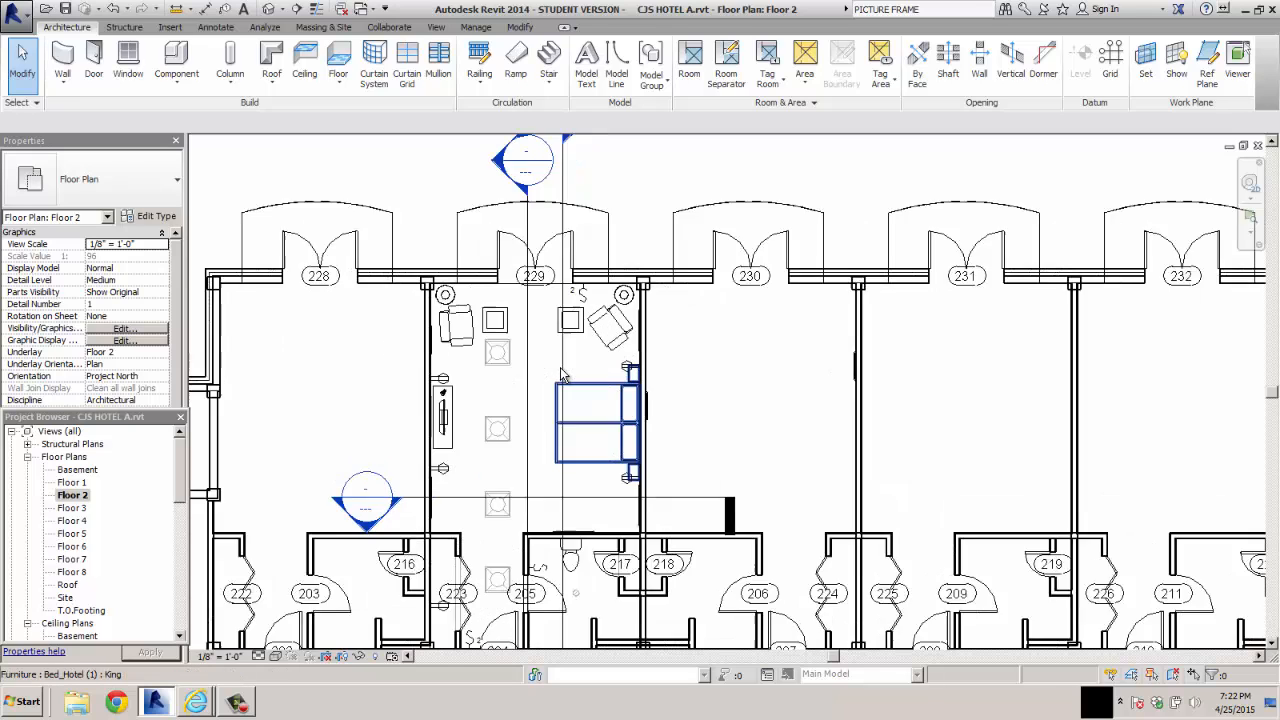
scroll(563, 374, "up", 2)
left_click(620, 328)
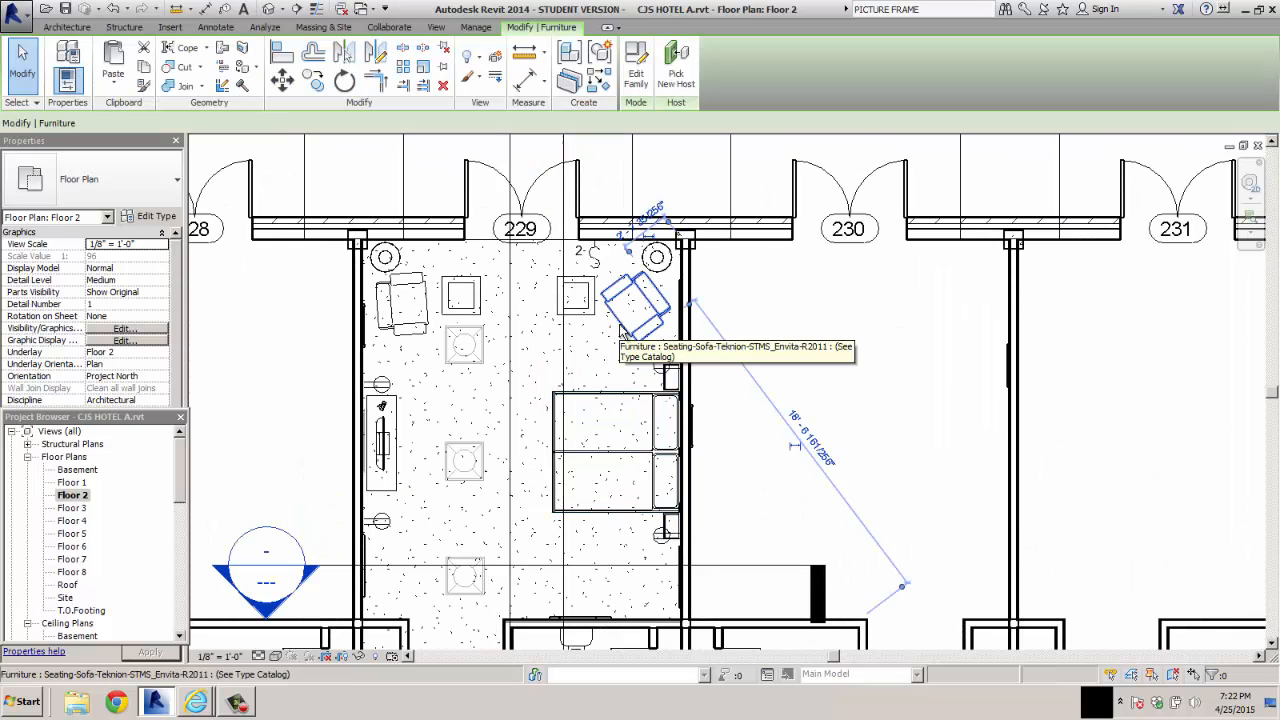
left_click_drag(638, 312, 500, 357)
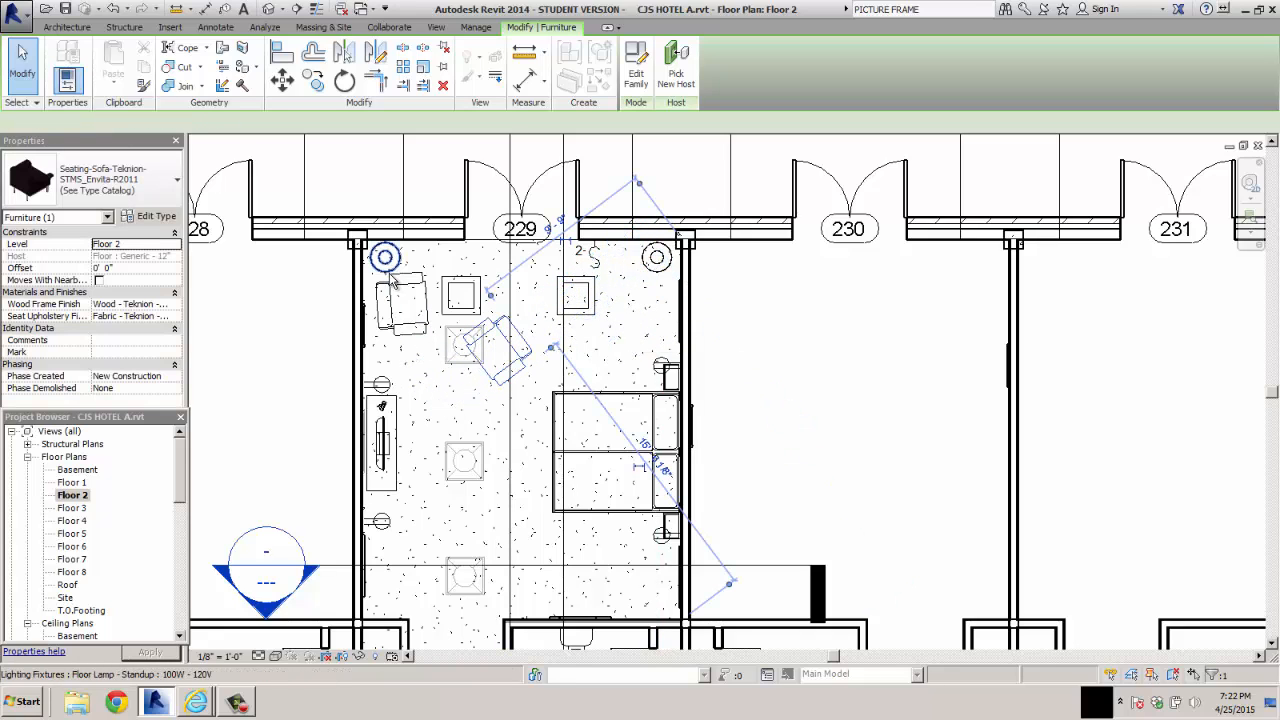
Rotate the moved armchair slightly about its centre and close the help window
left_click(344, 82)
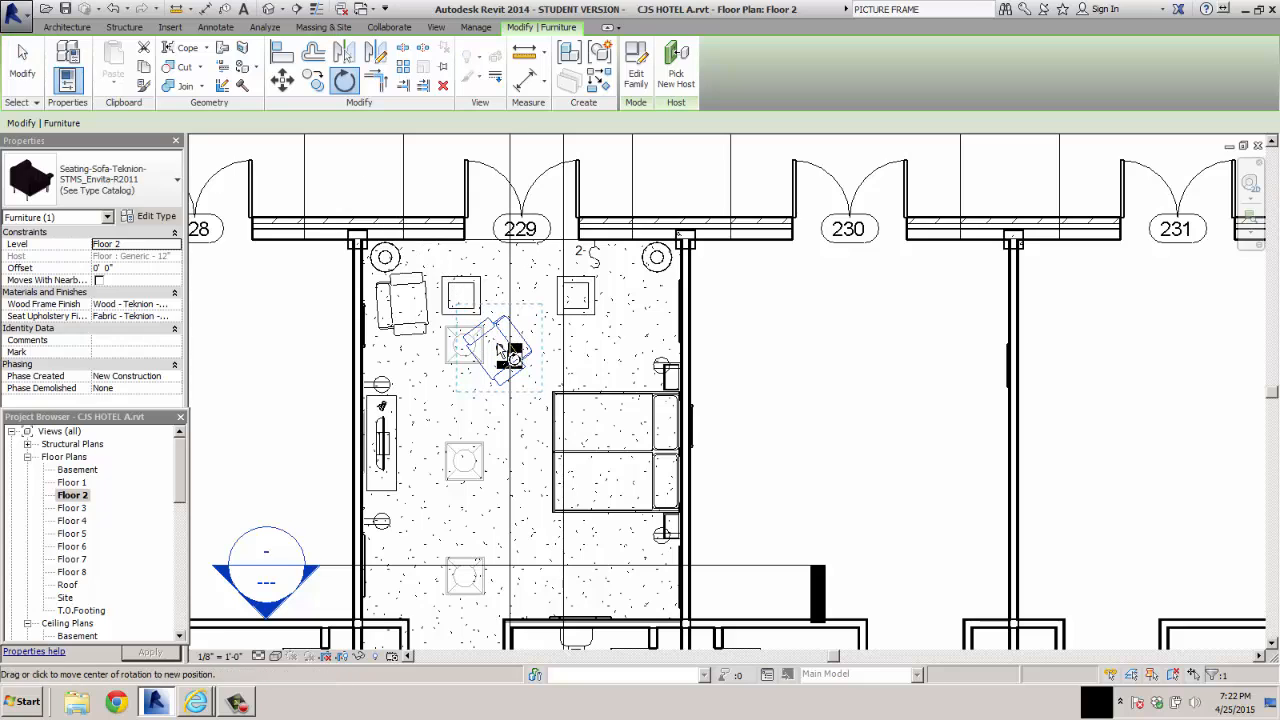
left_click(463, 296)
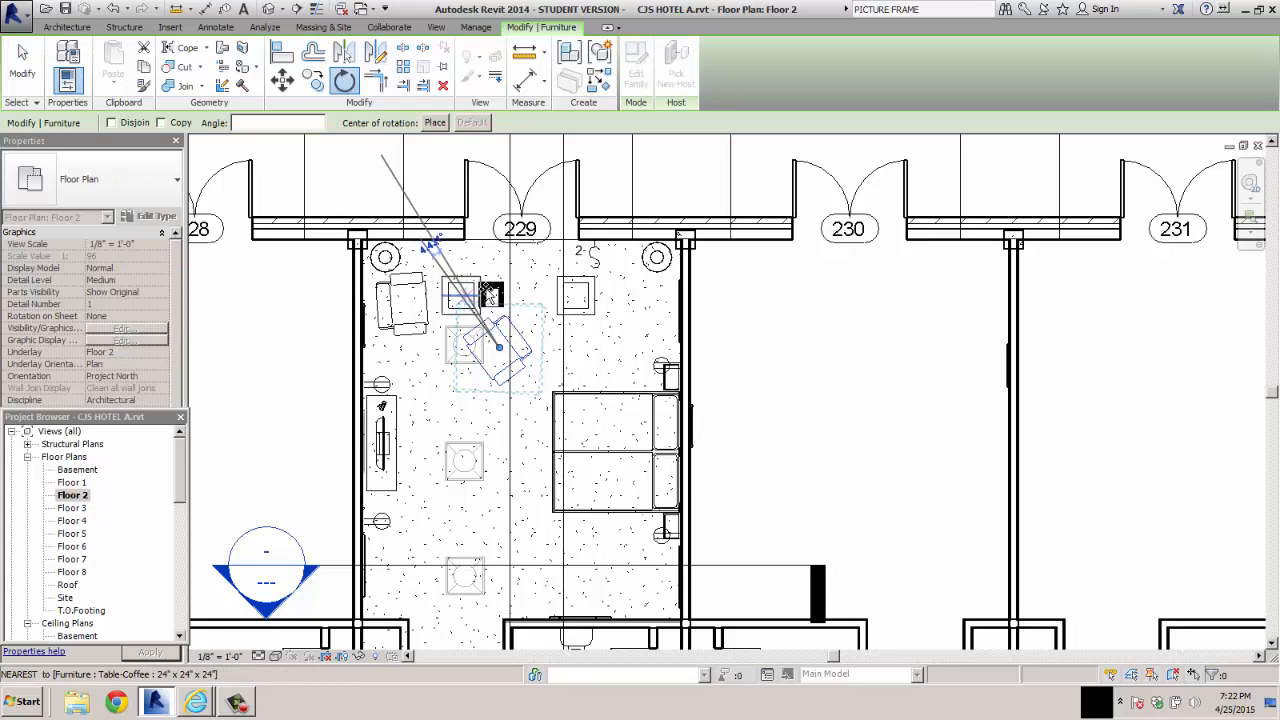
left_click(570, 322)
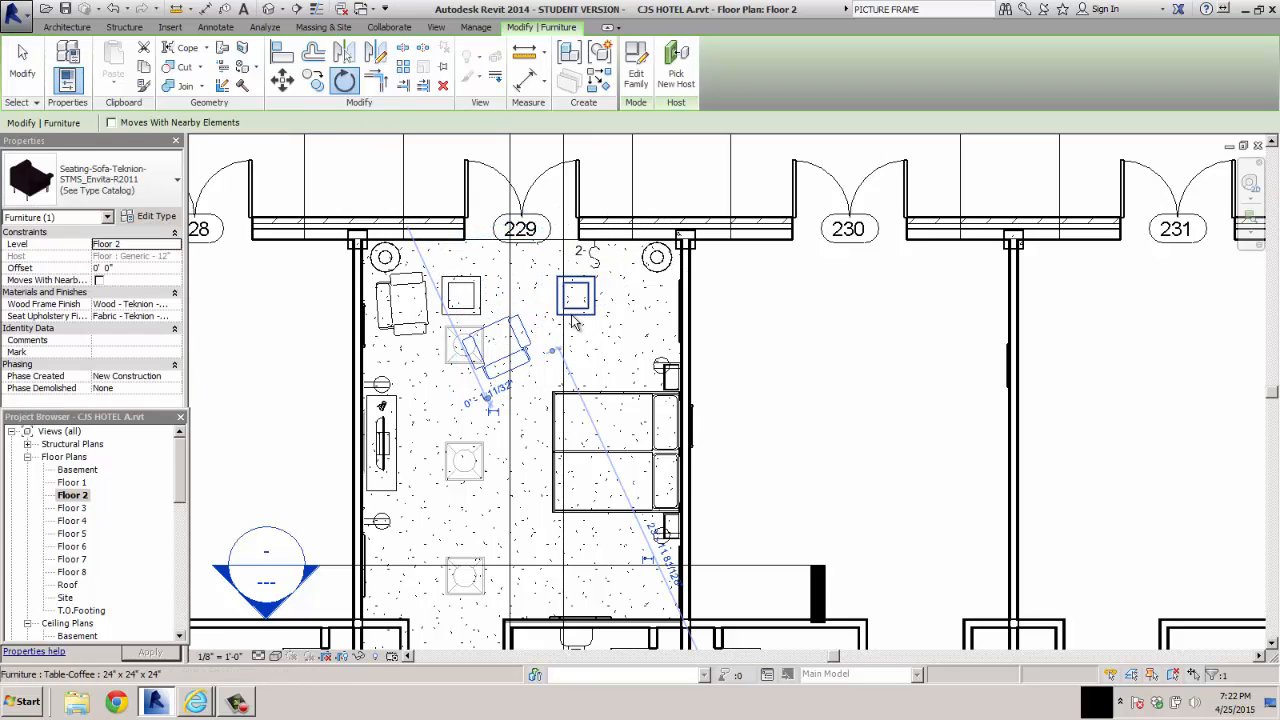
key("Escape")
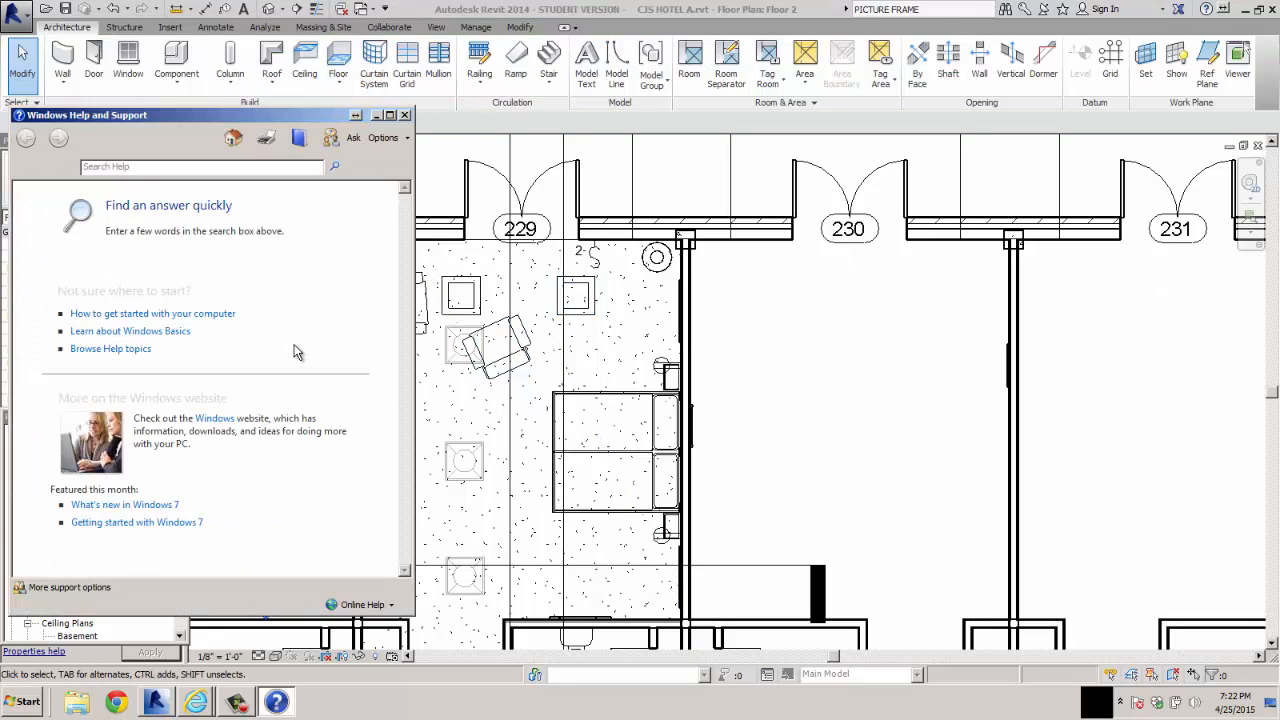
left_click(405, 116)
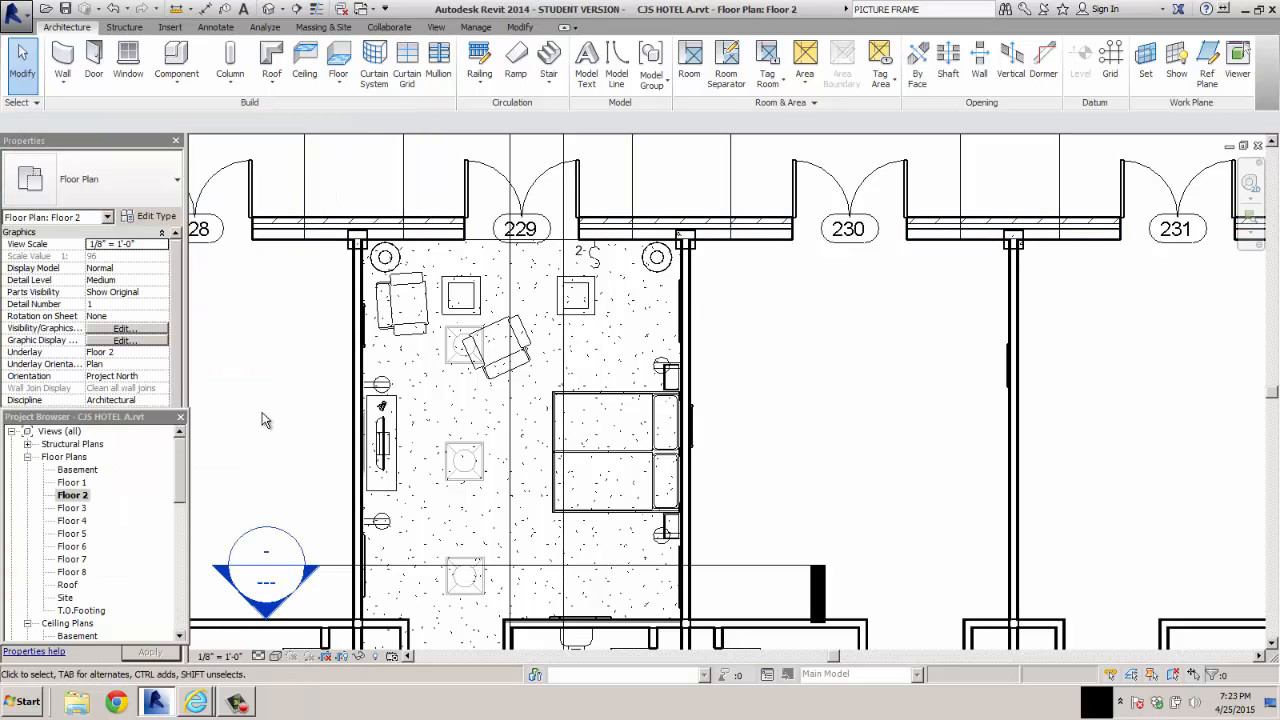
Create a perspective camera view from the bed-wall corner beside the bathroom, aimed past the diagonally opposite corner with the armchair and floor lamp
left_click(436, 28)
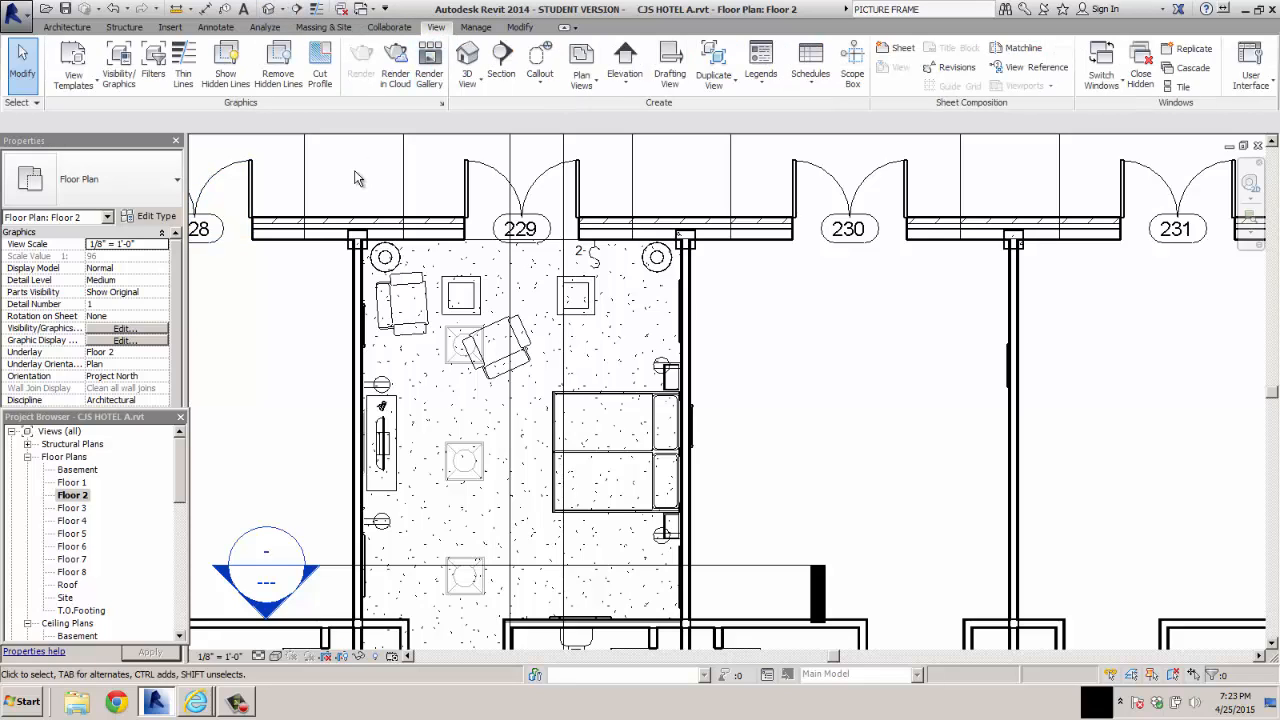
left_click(466, 84)
left_click(488, 154)
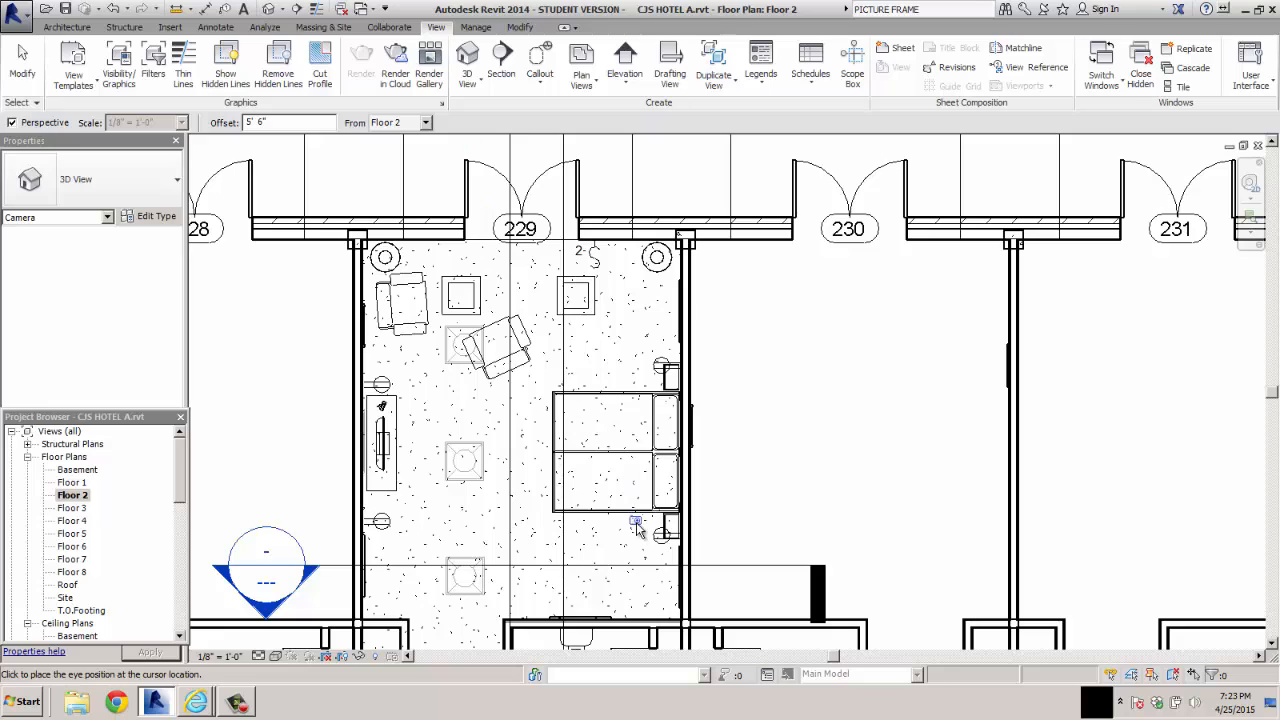
left_click(672, 612)
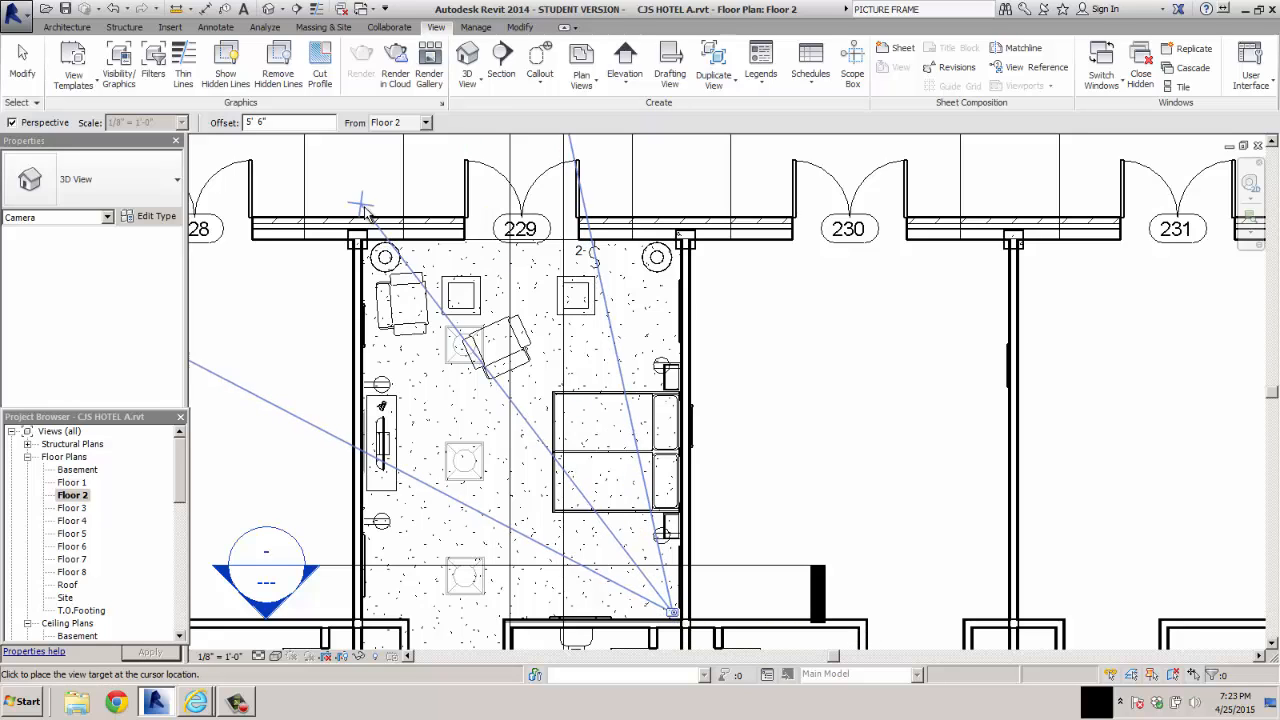
left_click(322, 154)
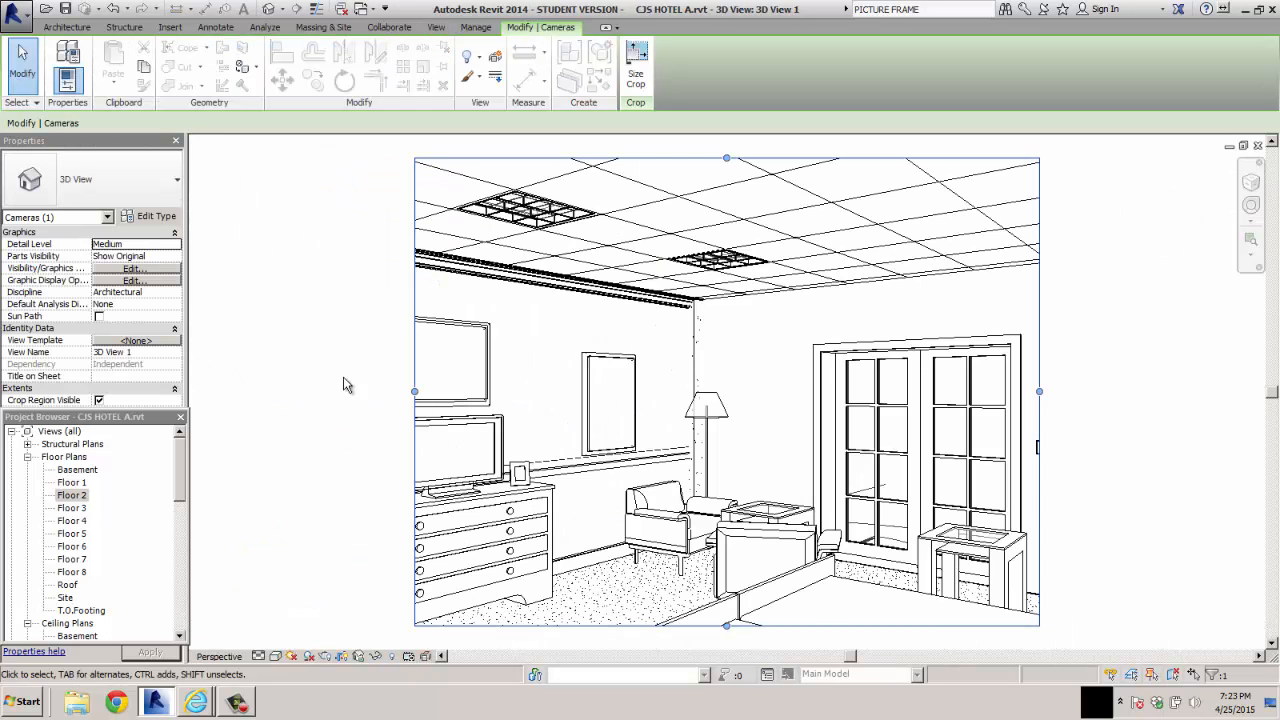
Enlarge the camera view's crop region on both sides and slightly downward to take in the full dresser, TV and wall switch
left_click_drag(415, 391, 200, 392)
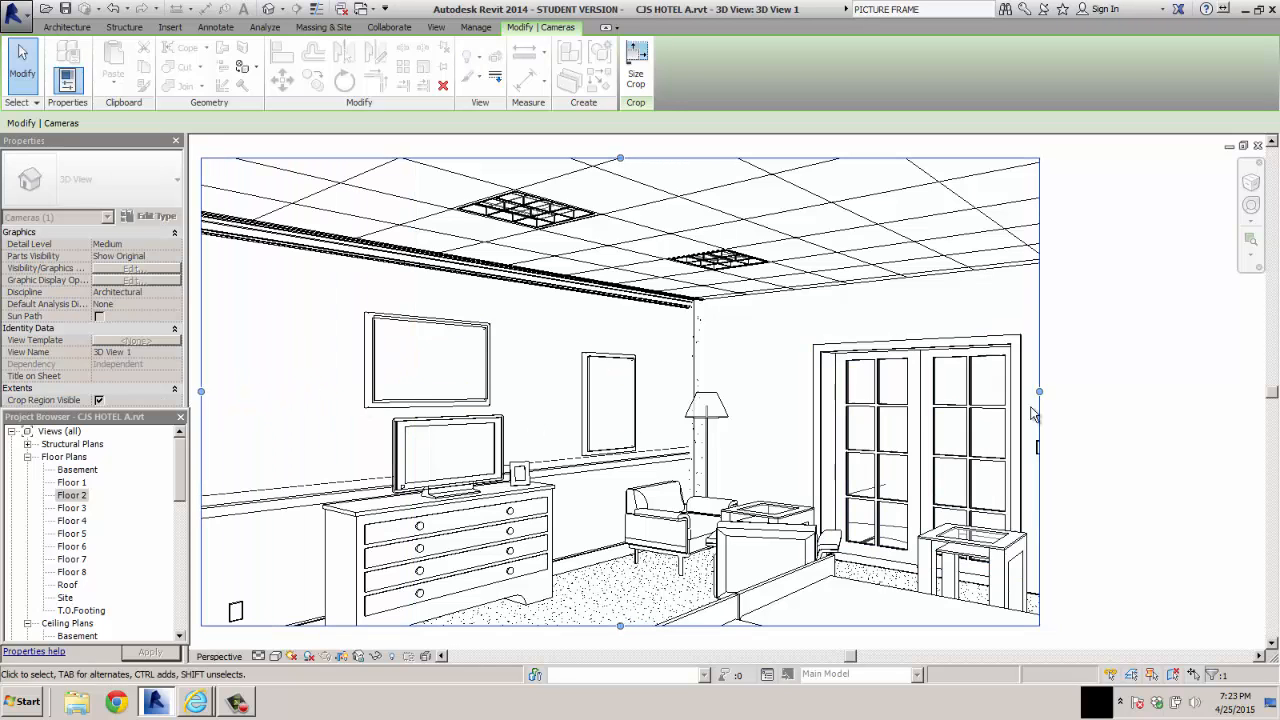
left_click_drag(1040, 392, 1128, 397)
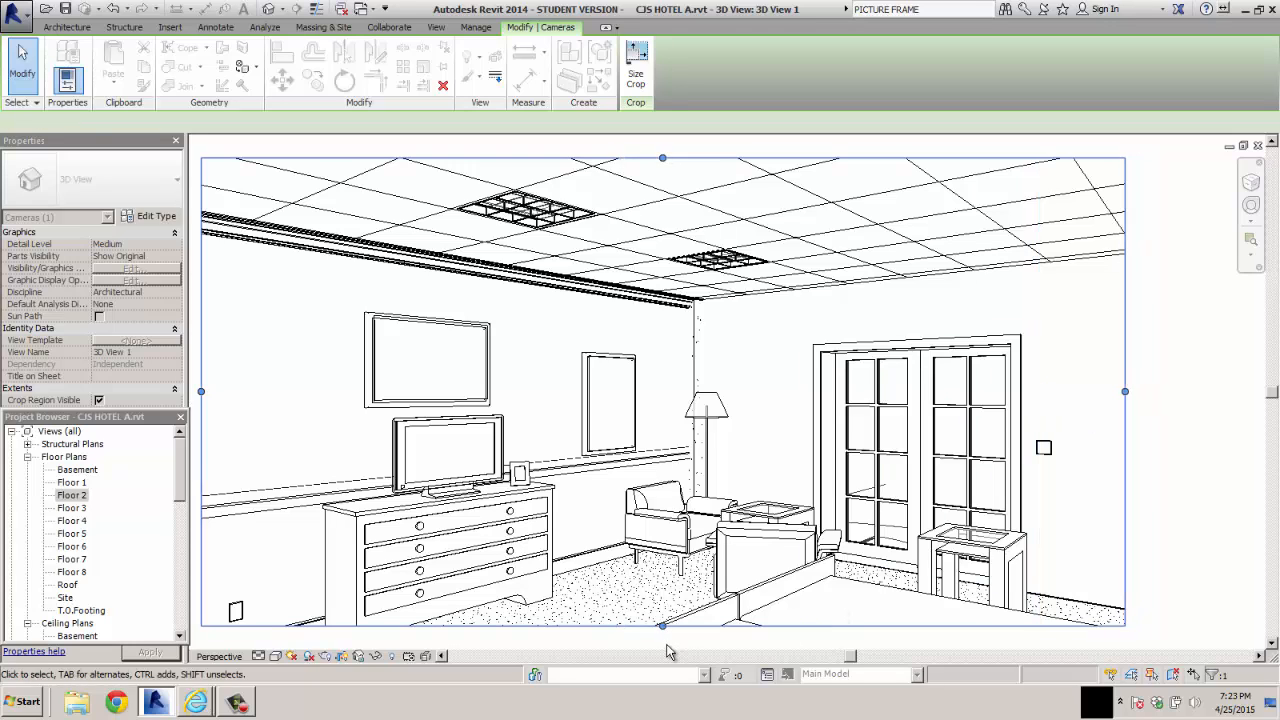
left_click_drag(663, 625, 663, 645)
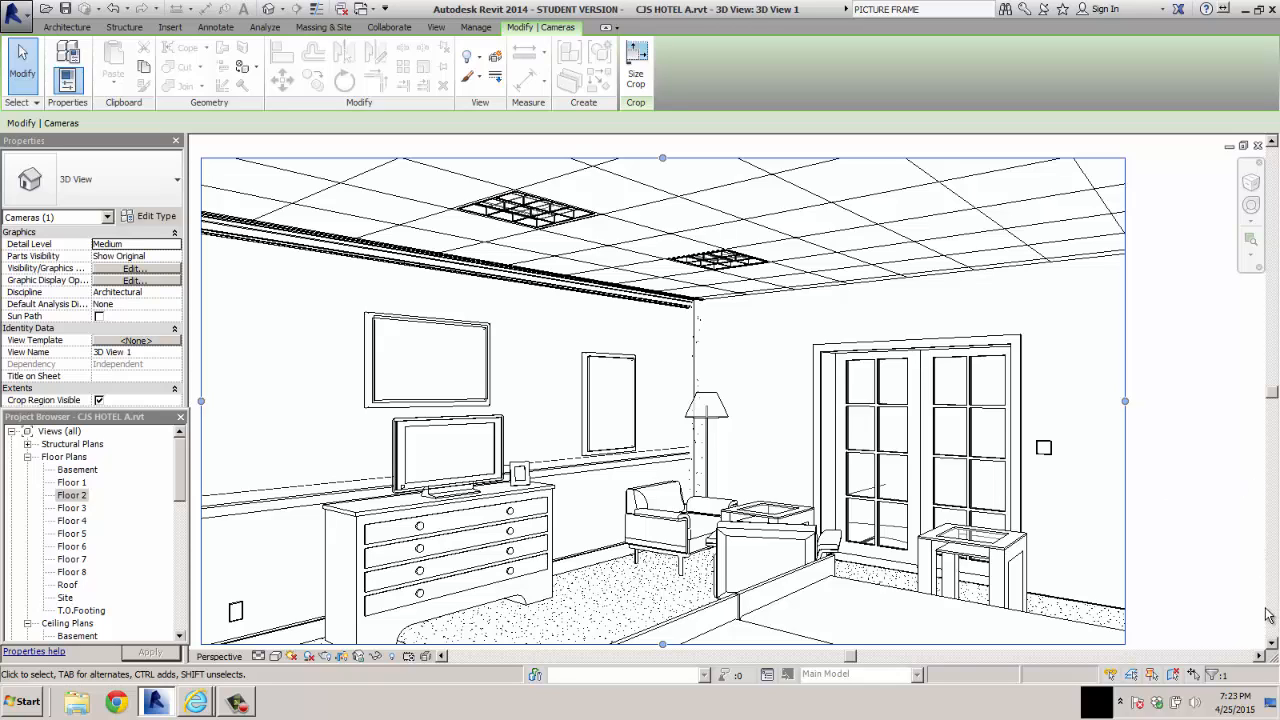
left_click(1272, 645)
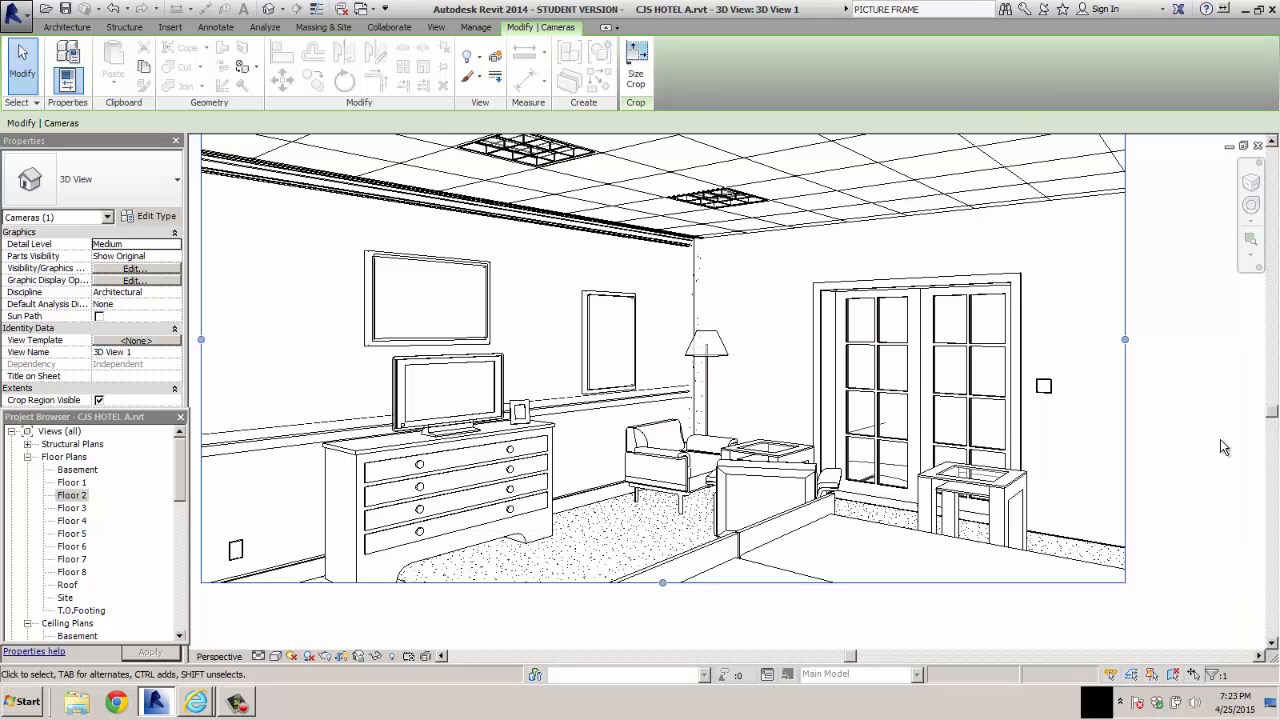
left_click(1272, 142)
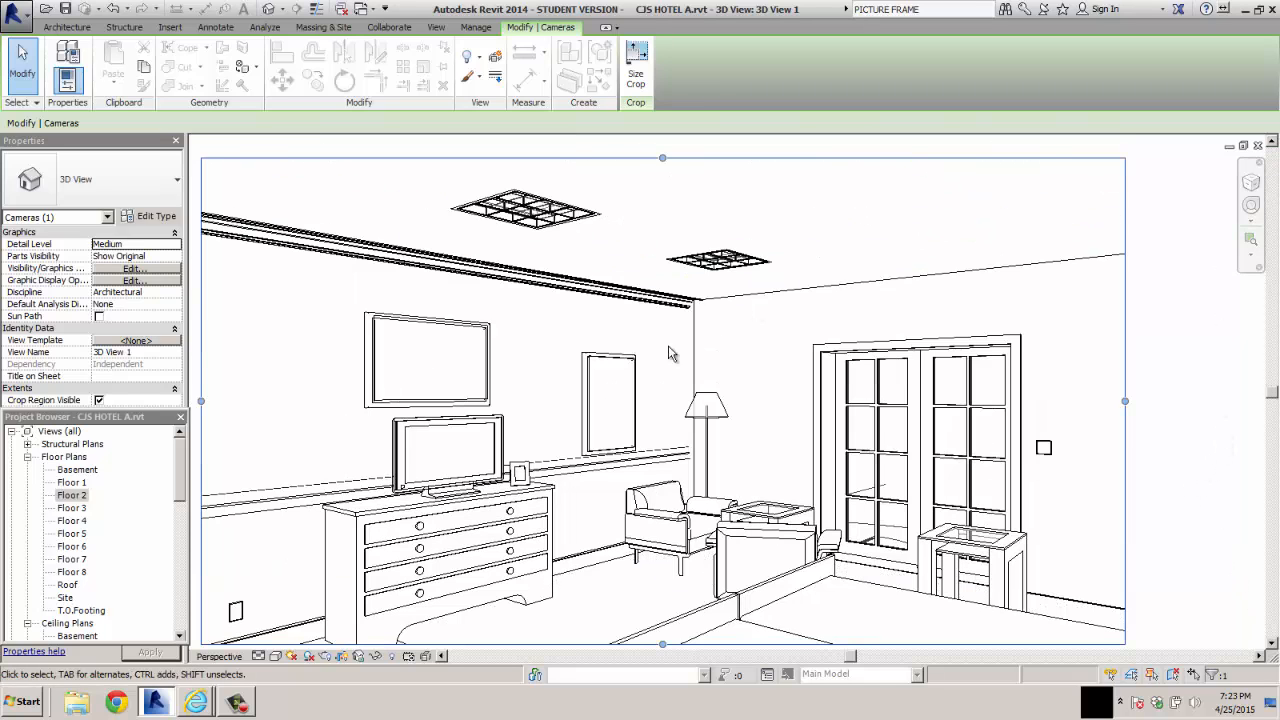
Set the camera view's render quality to Medium and its lighting scheme to Interior: Artificial only
left_click(326, 658)
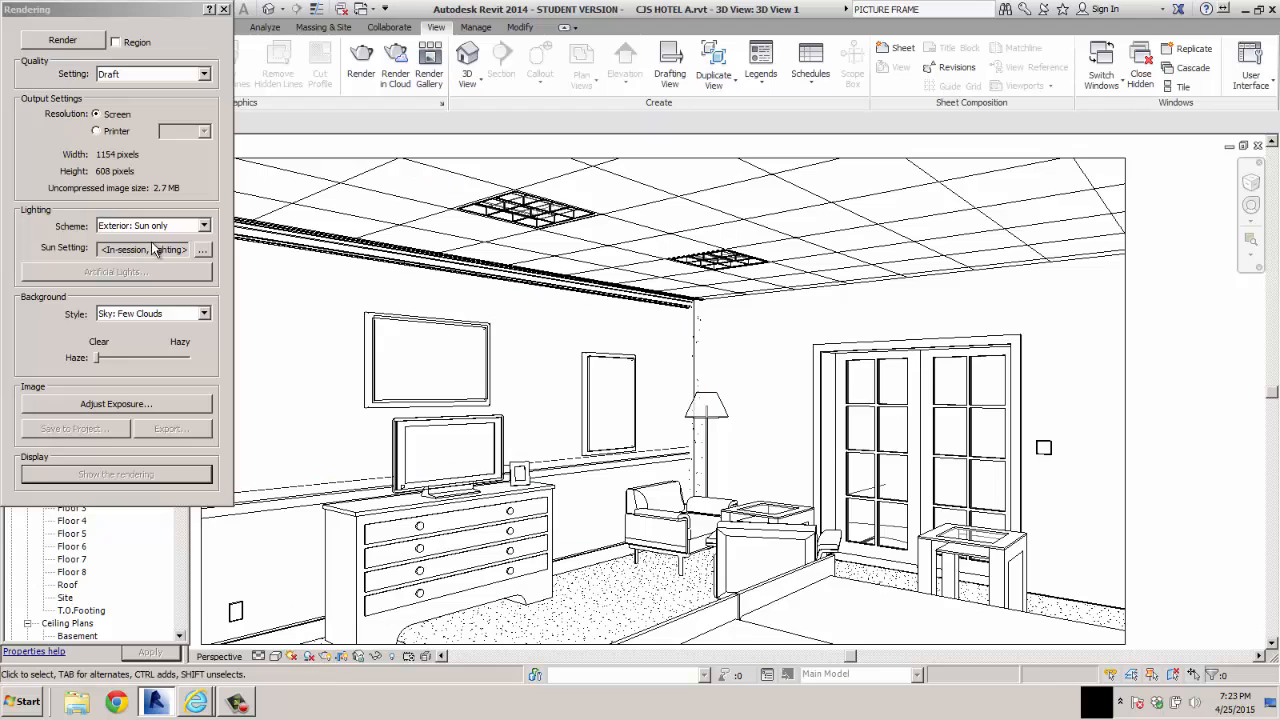
left_click(204, 74)
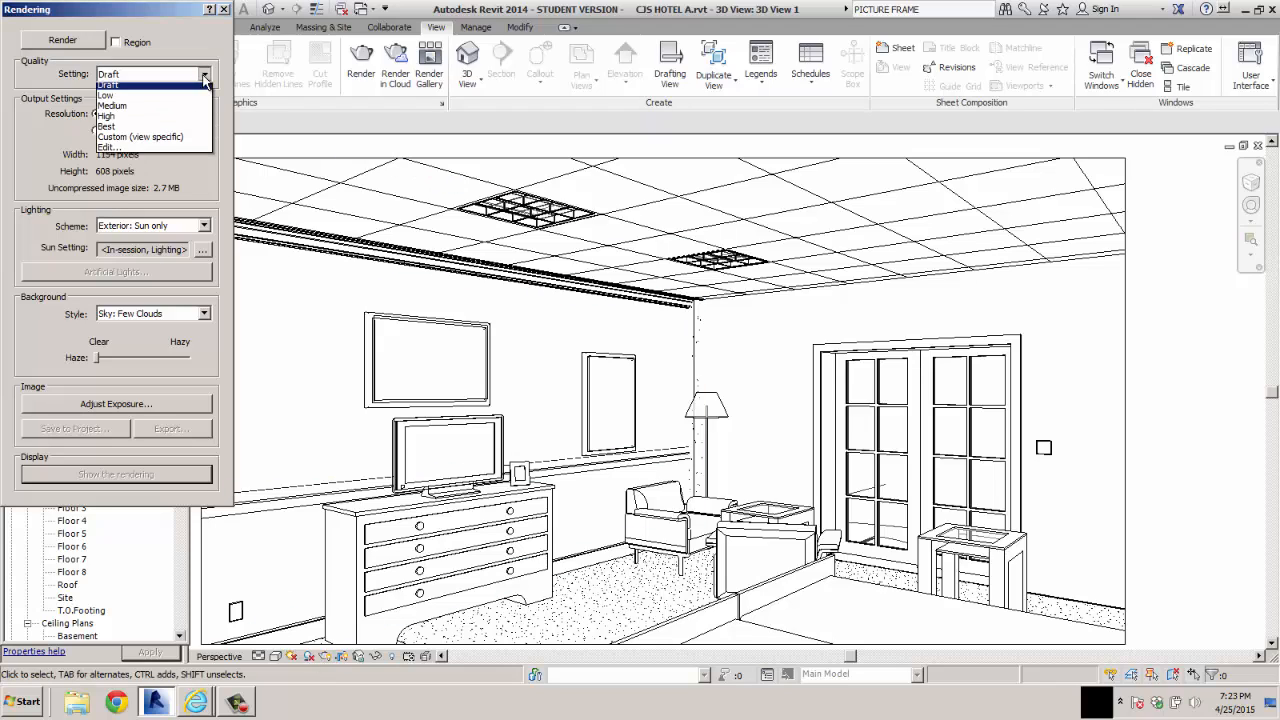
left_click(157, 109)
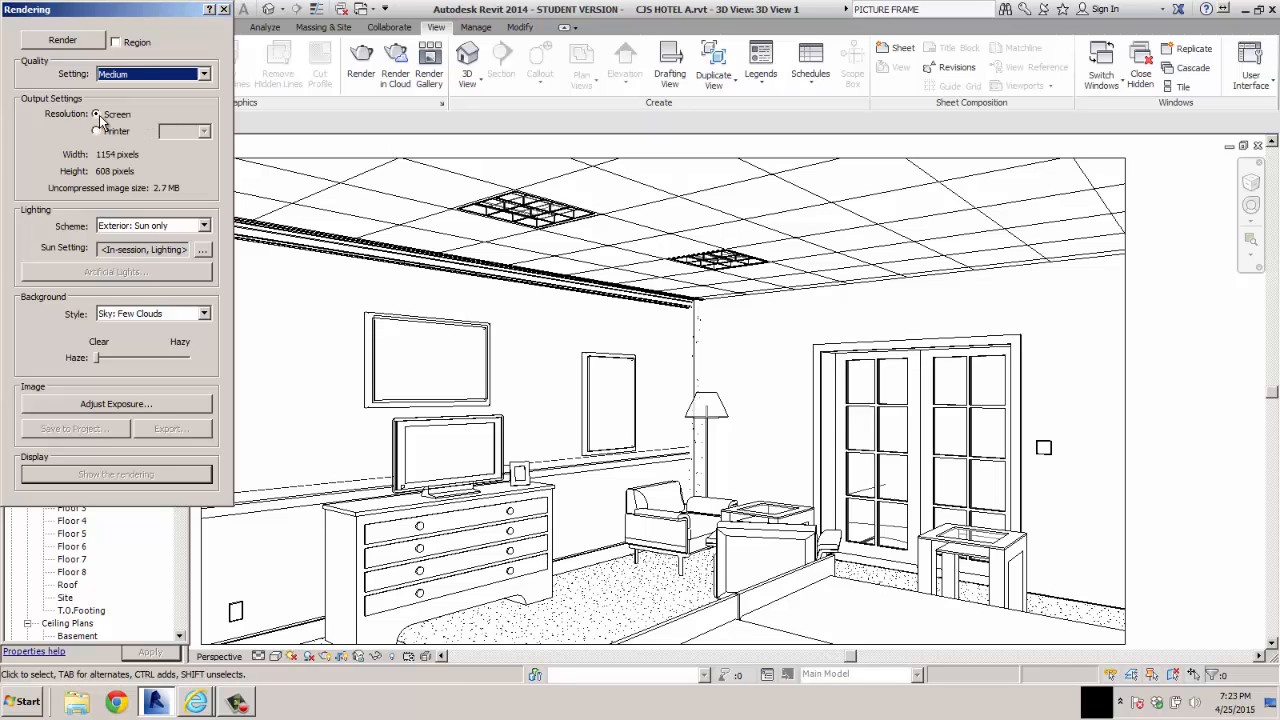
left_click(203, 226)
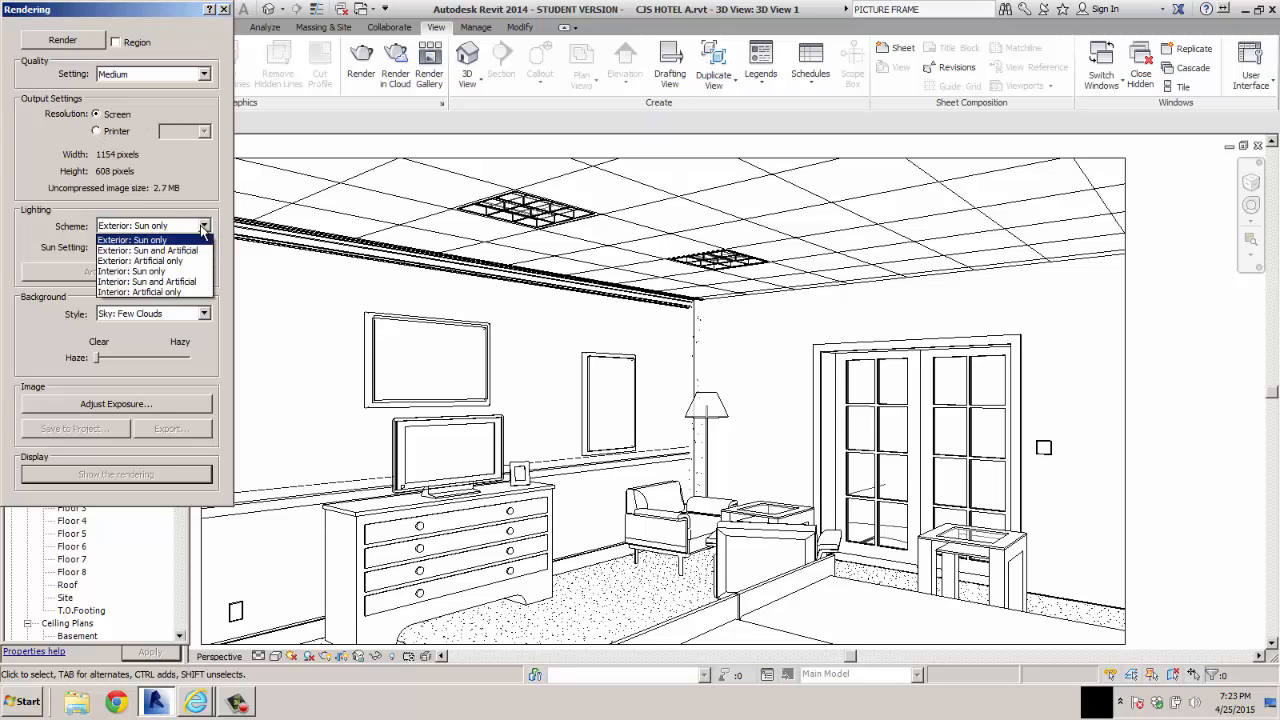
left_click(166, 292)
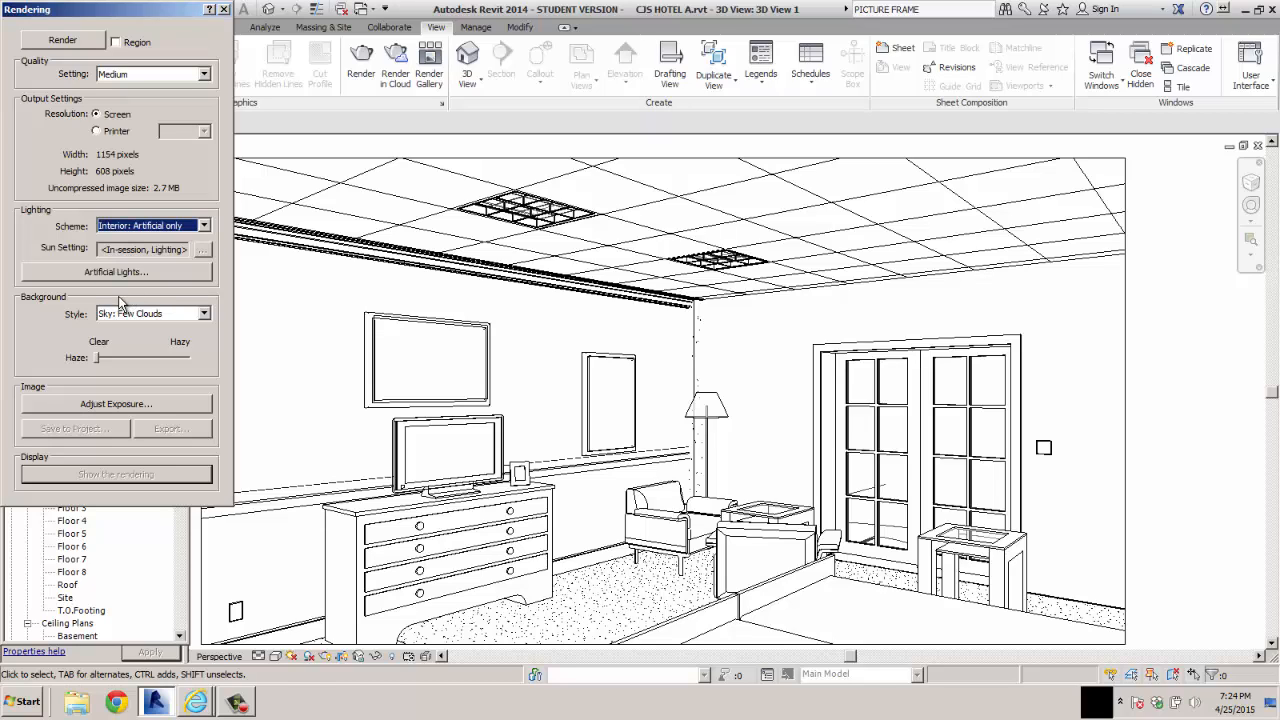
Turn off the four street lights, numbers 10 to 13, in the rendering's artificial lights
left_click(109, 272)
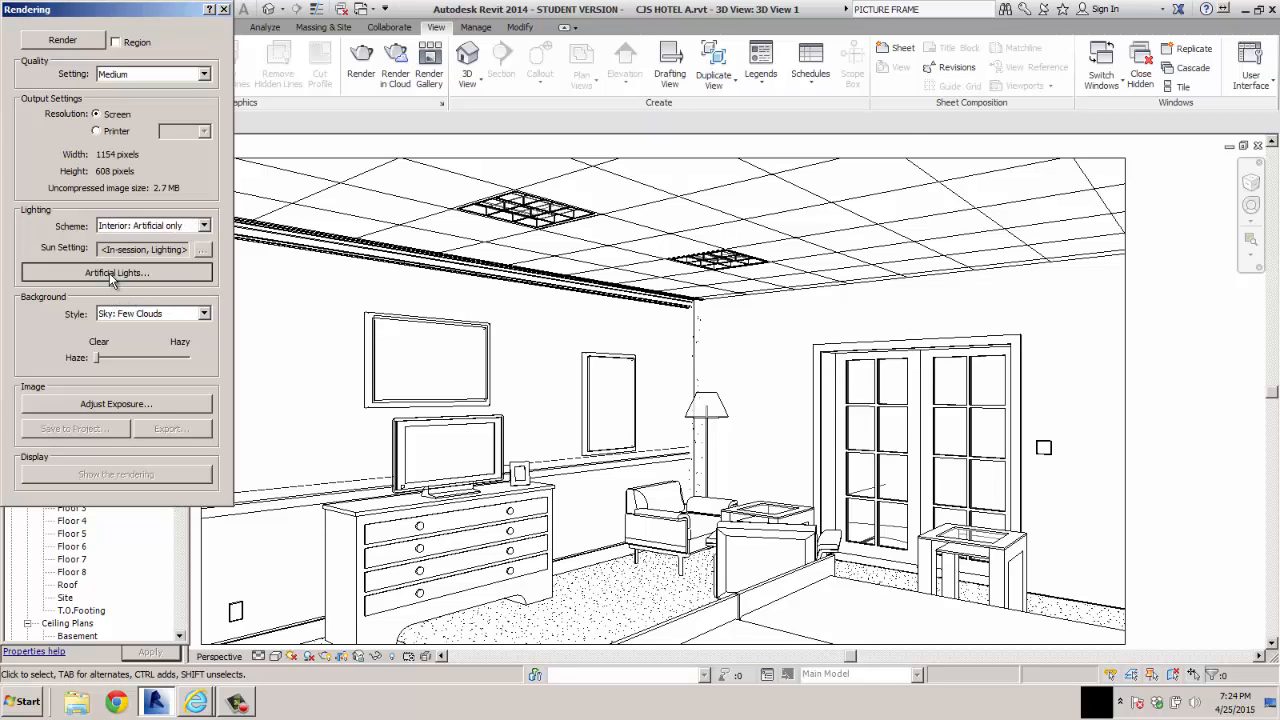
left_click(592, 356)
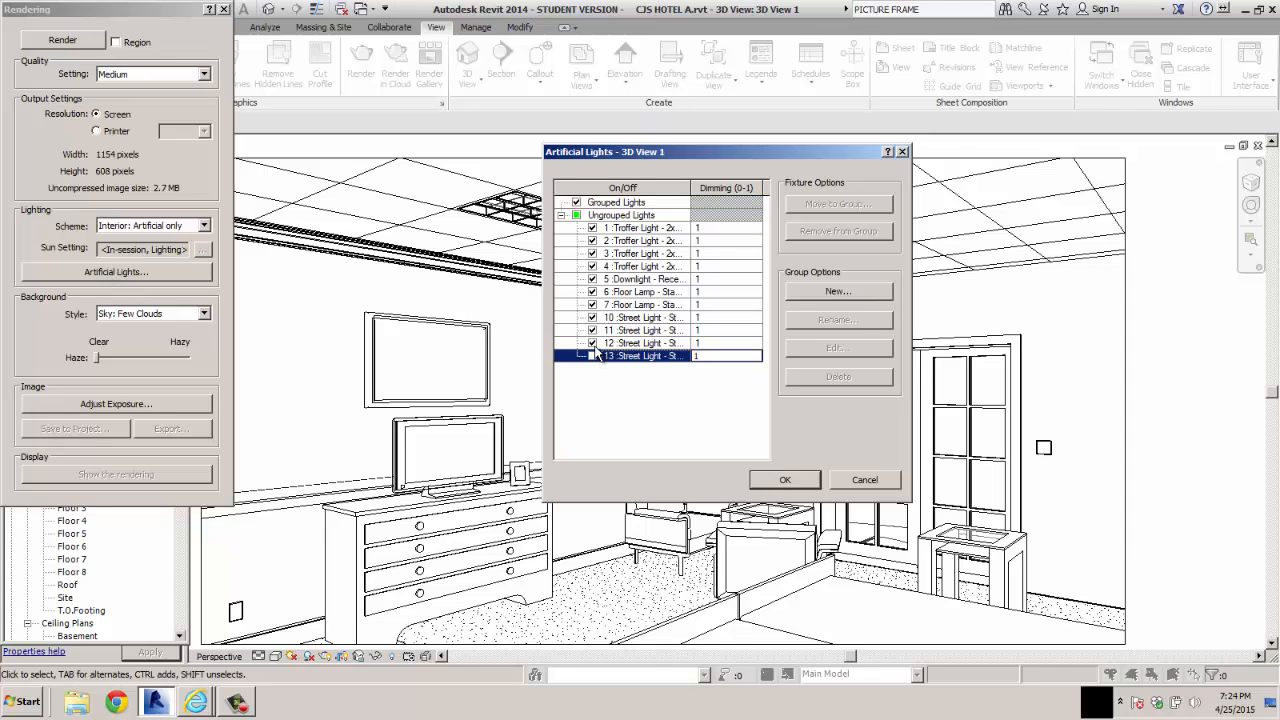
left_click(592, 343)
left_click(592, 330)
left_click(592, 317)
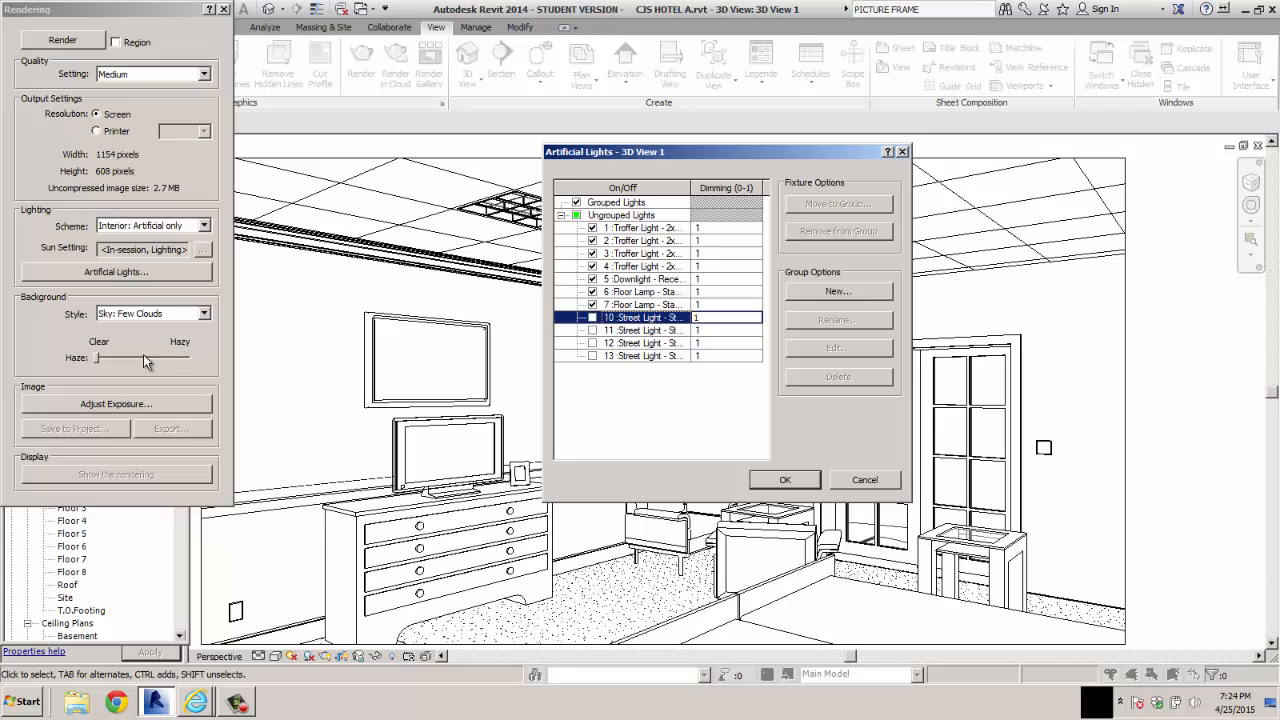
left_click(785, 481)
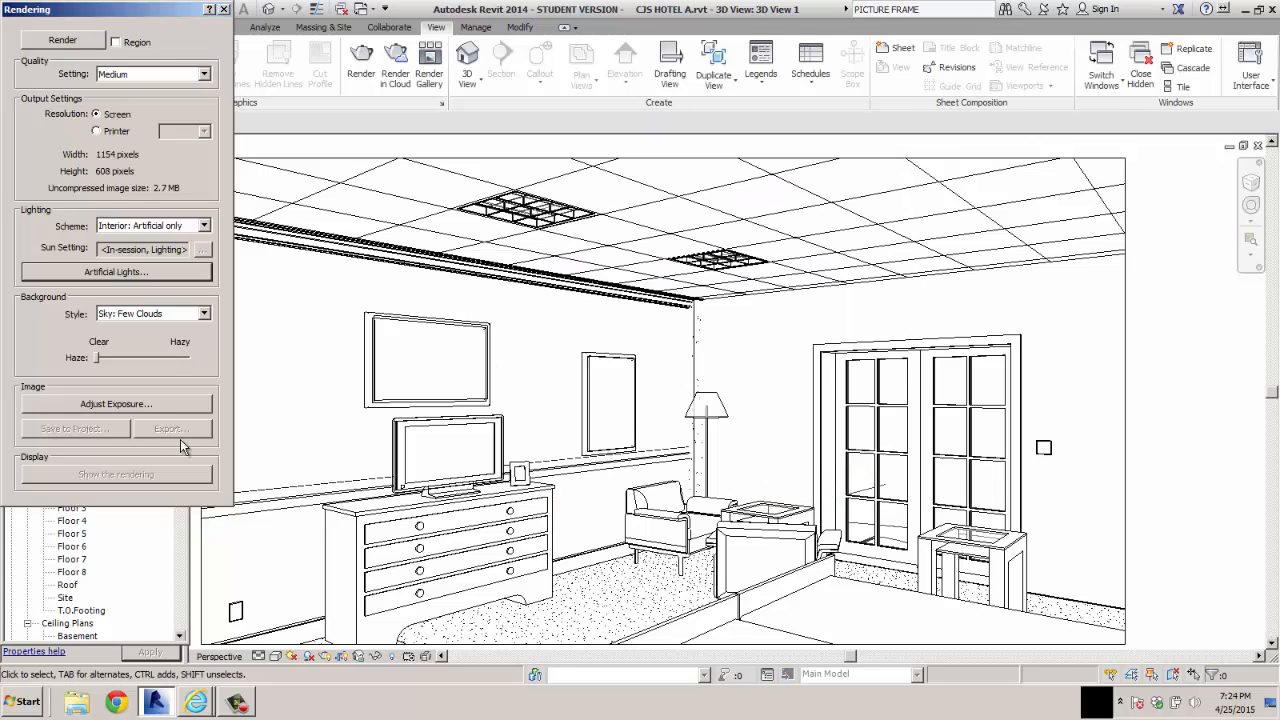
Accept the exposure control settings as they are and start rendering the hotel room camera view
left_click(116, 404)
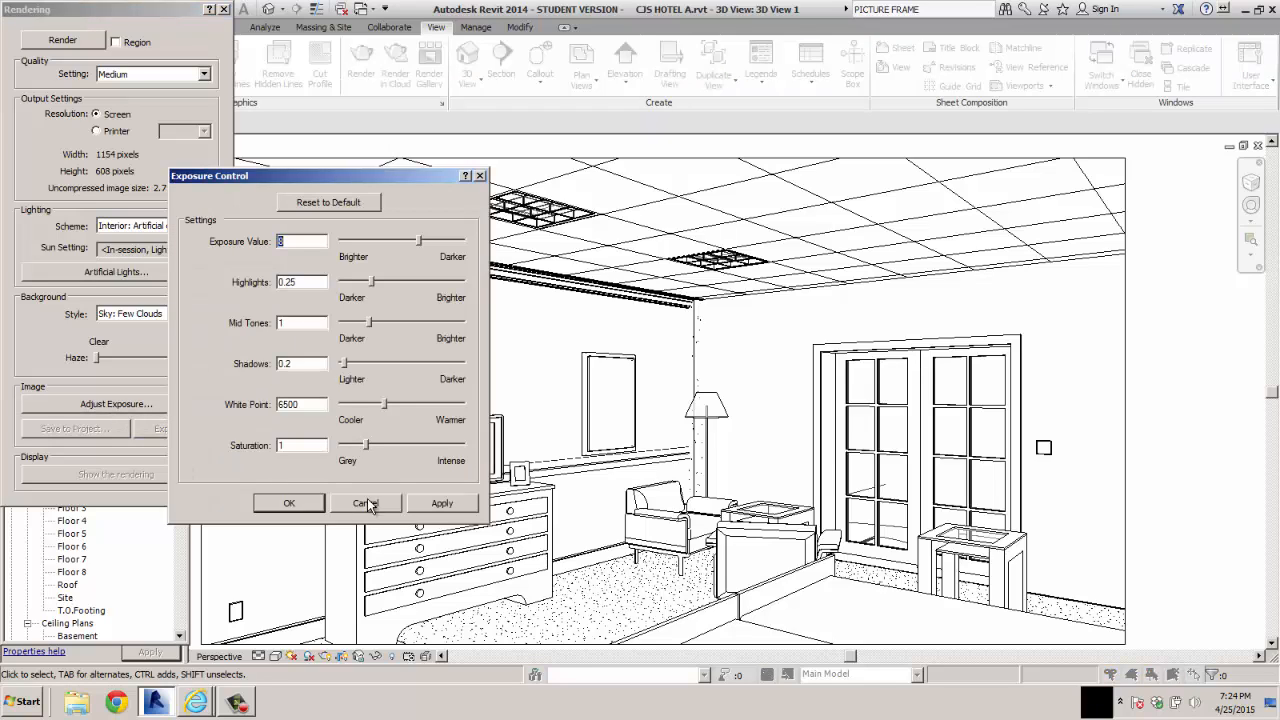
left_click(289, 503)
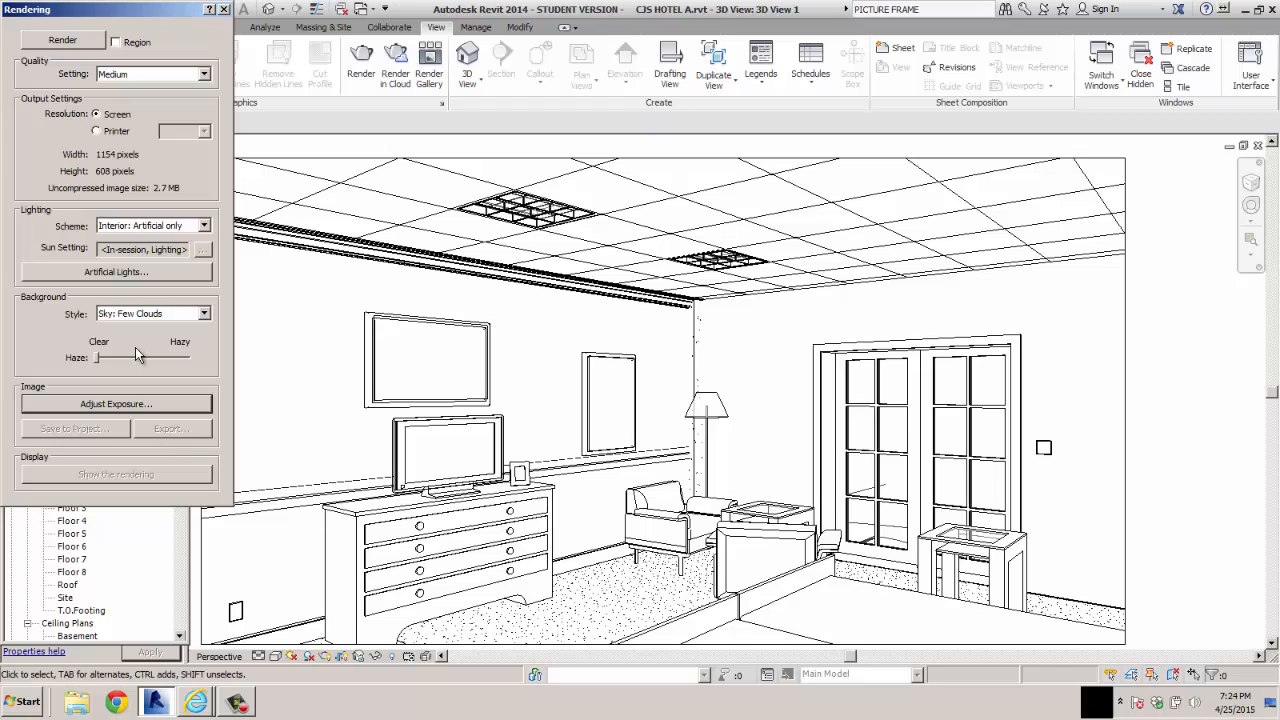
left_click(63, 41)
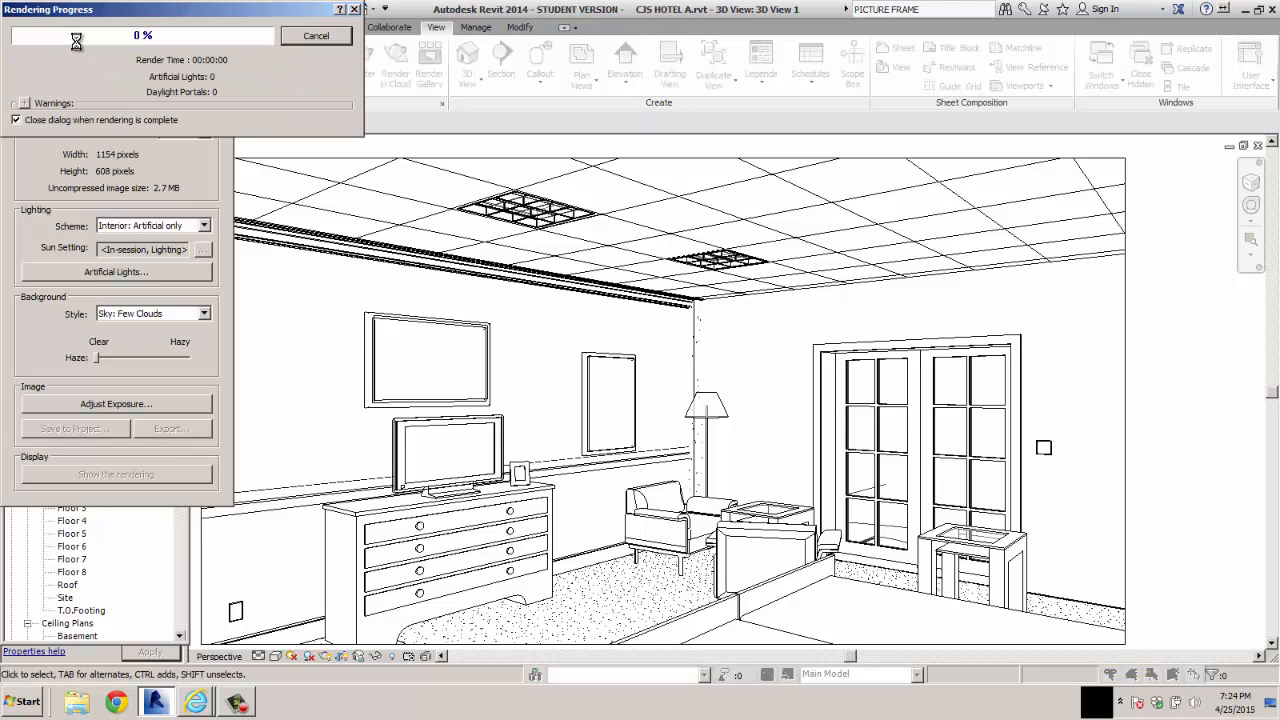
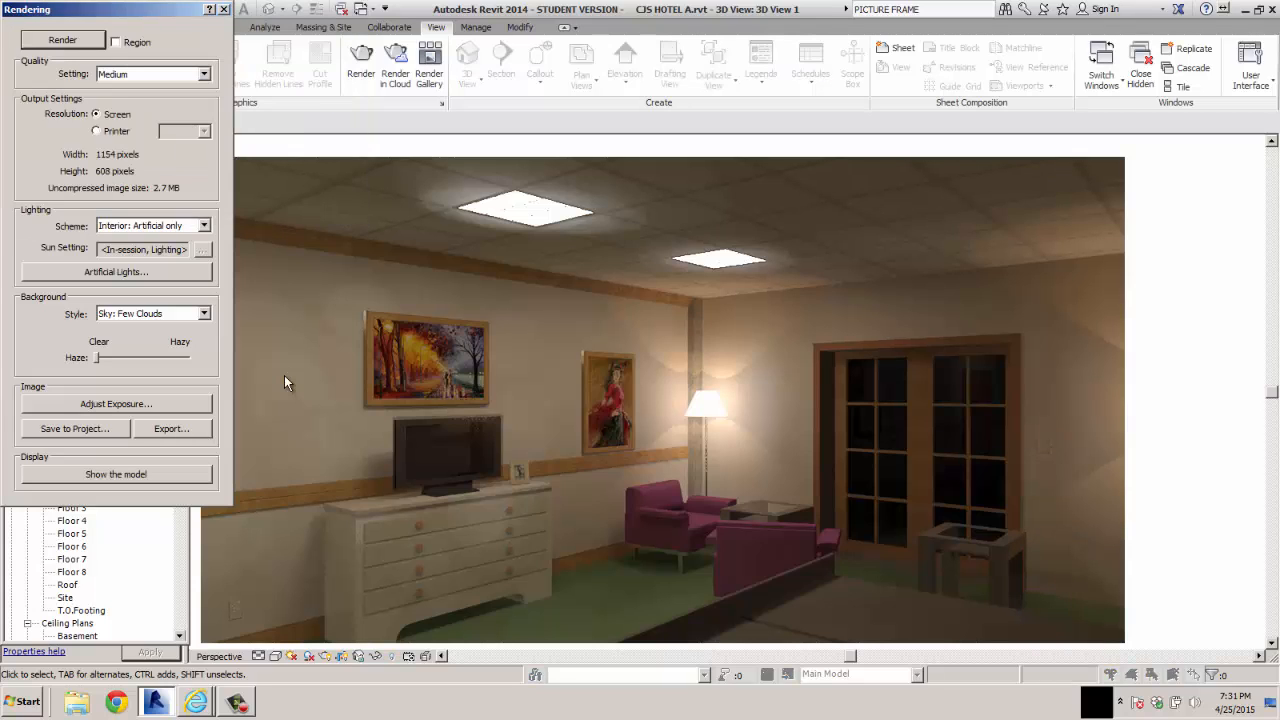
Try exposure value 9.66, highlights 0.32, mid tones 1.35, shadows 0.97 and saturation 1.51 on the rendered image
left_click(127, 404)
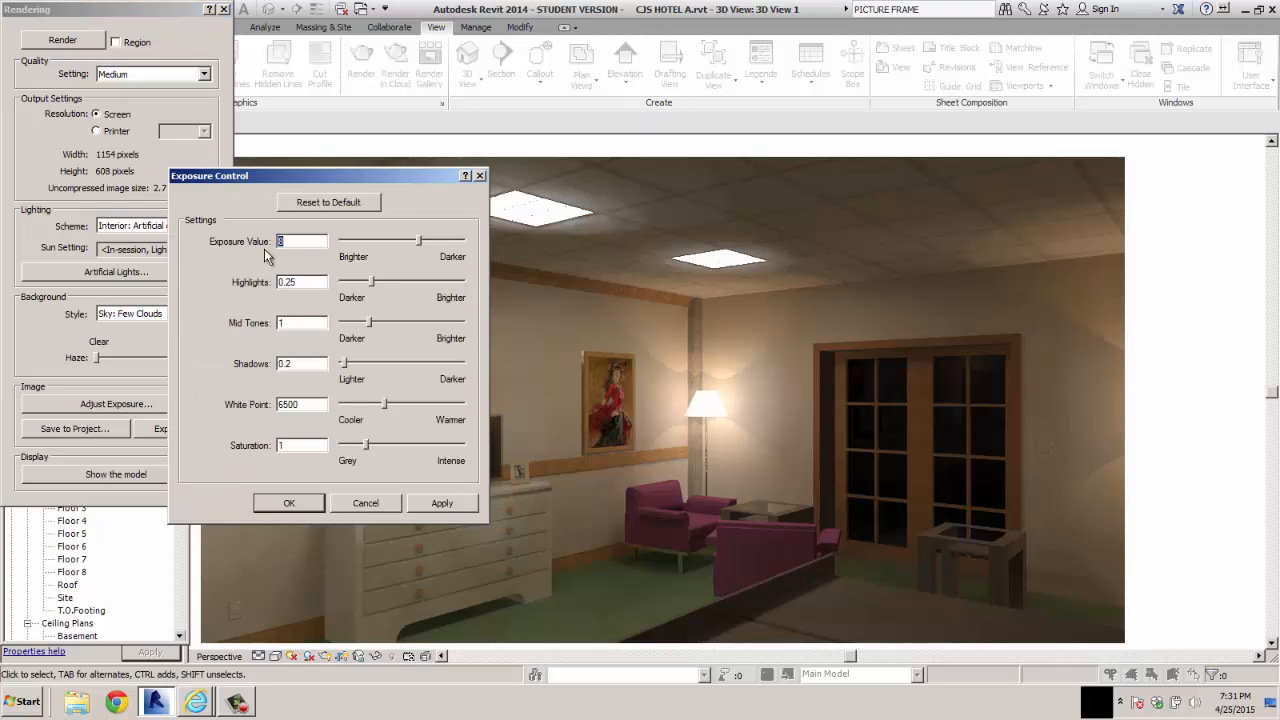
left_click_drag(421, 242, 428, 243)
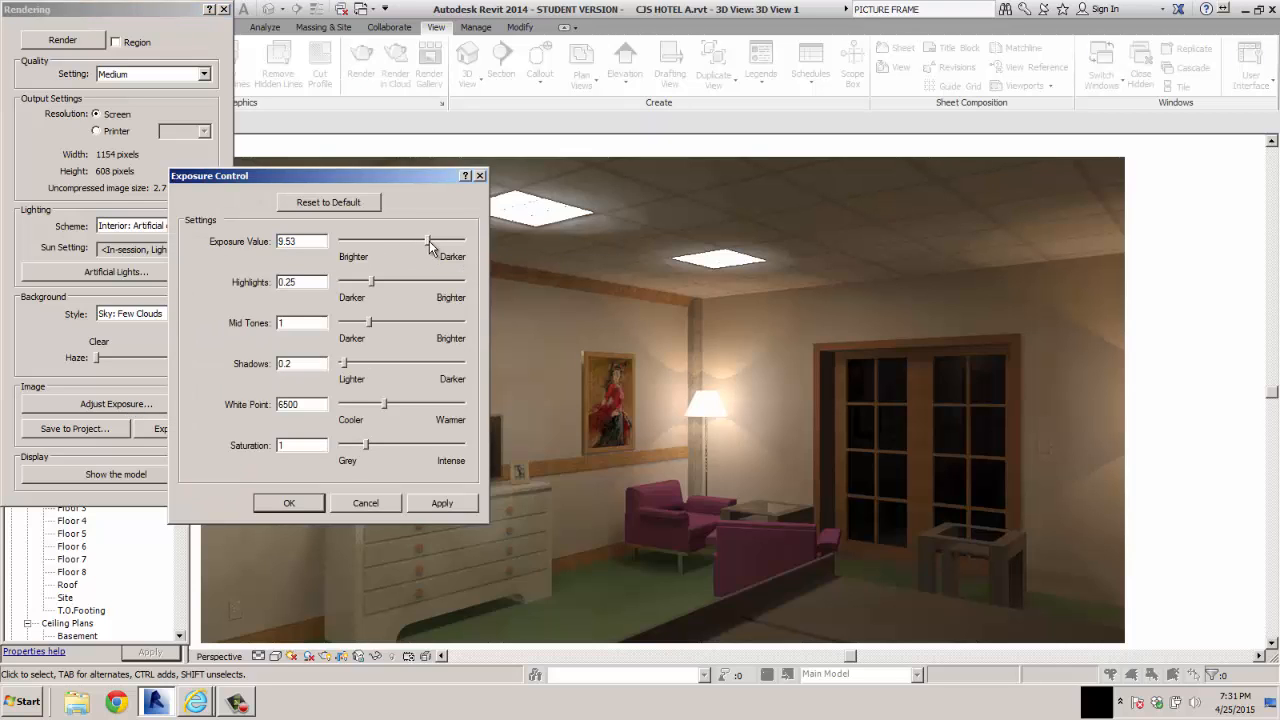
left_click(441, 501)
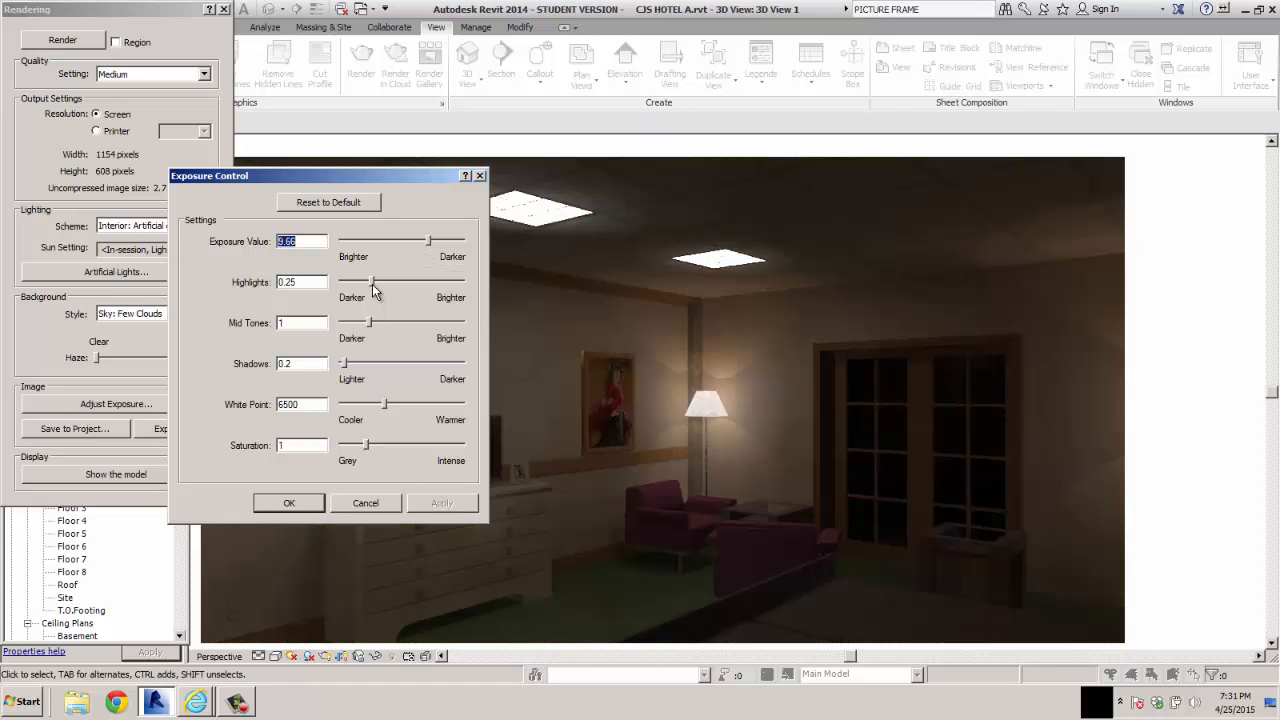
left_click_drag(373, 289, 369, 370)
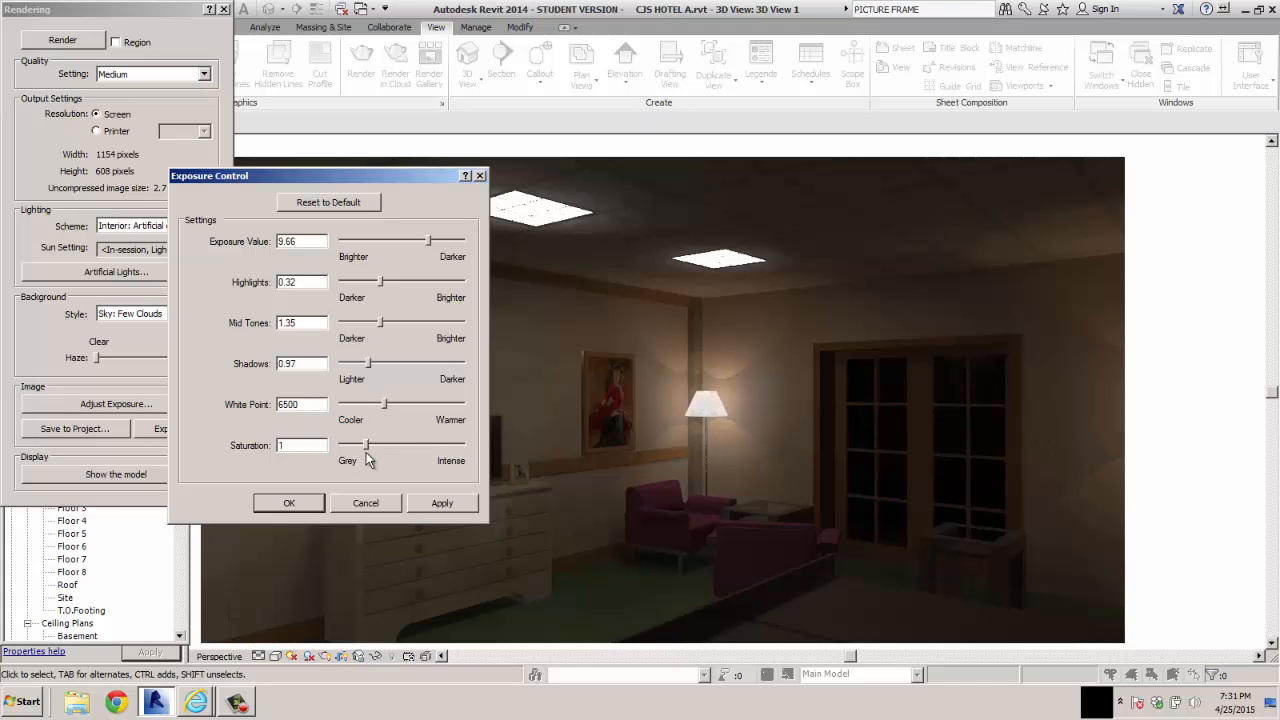
left_click_drag(367, 447, 378, 450)
left_click(440, 503)
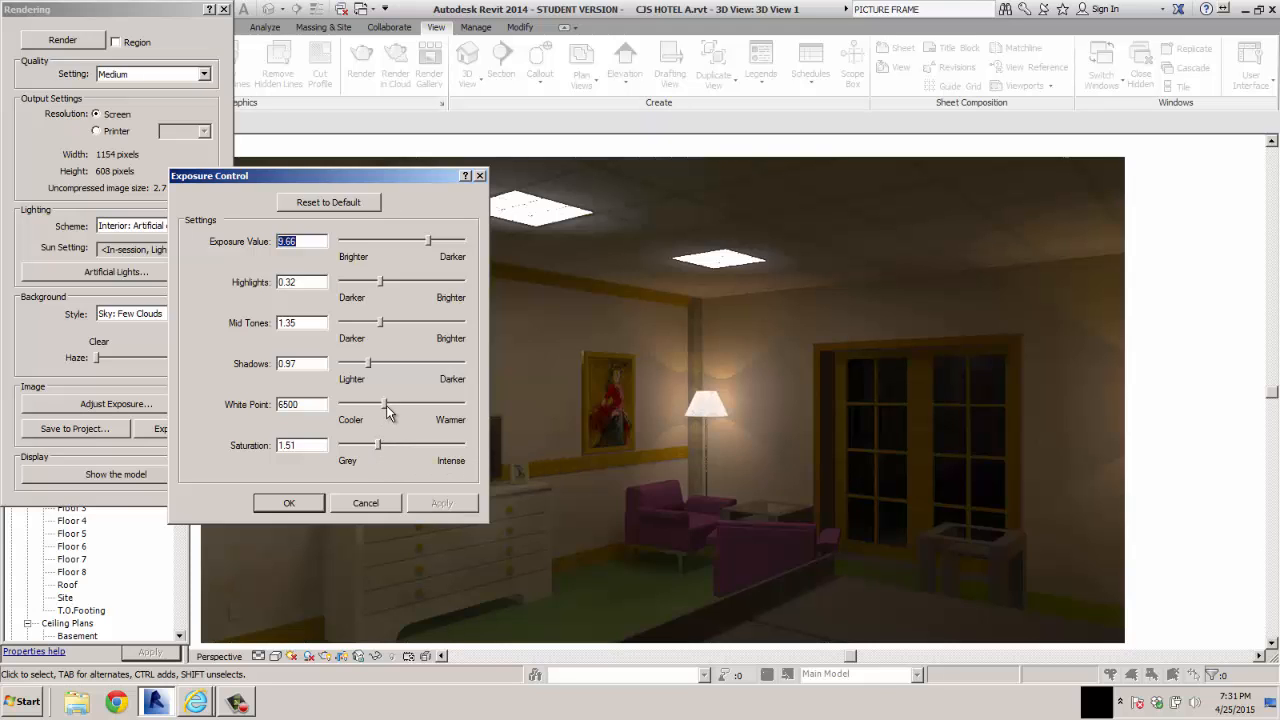
Try a warmer white point of 8188.8 and a cooler one of 5245.20 on the rendered image
left_click_drag(388, 406, 401, 408)
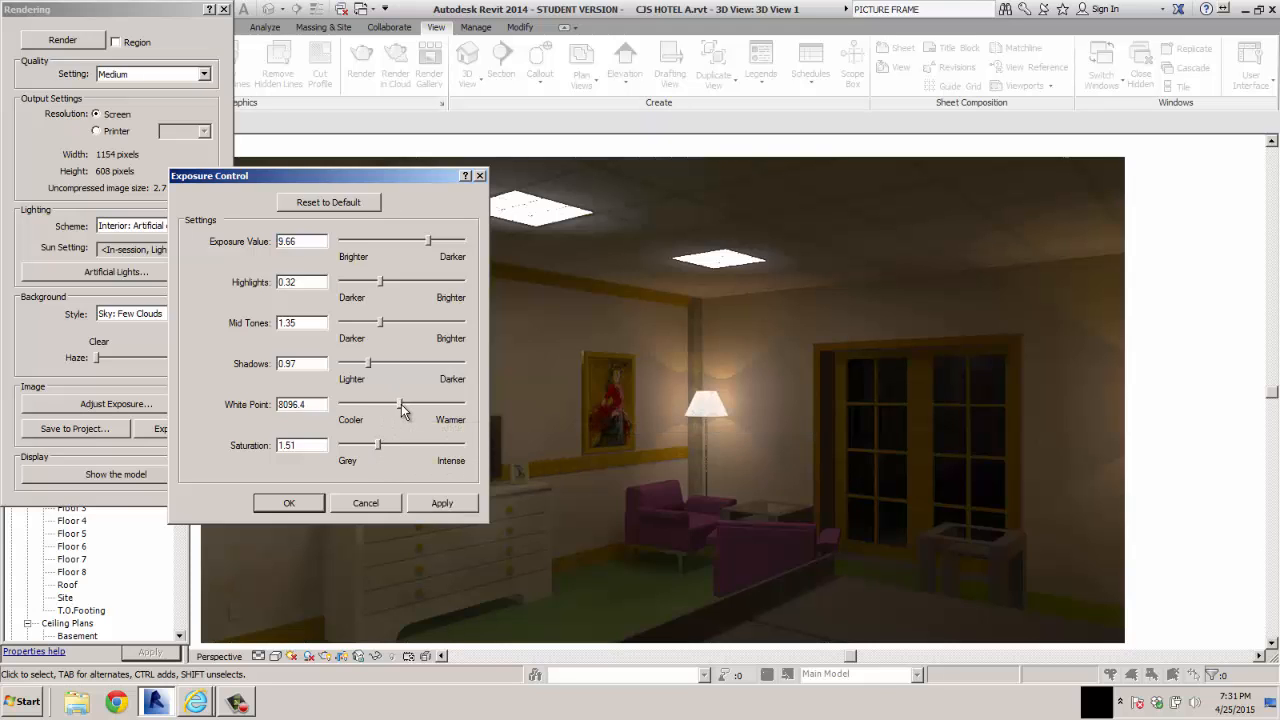
left_click(441, 503)
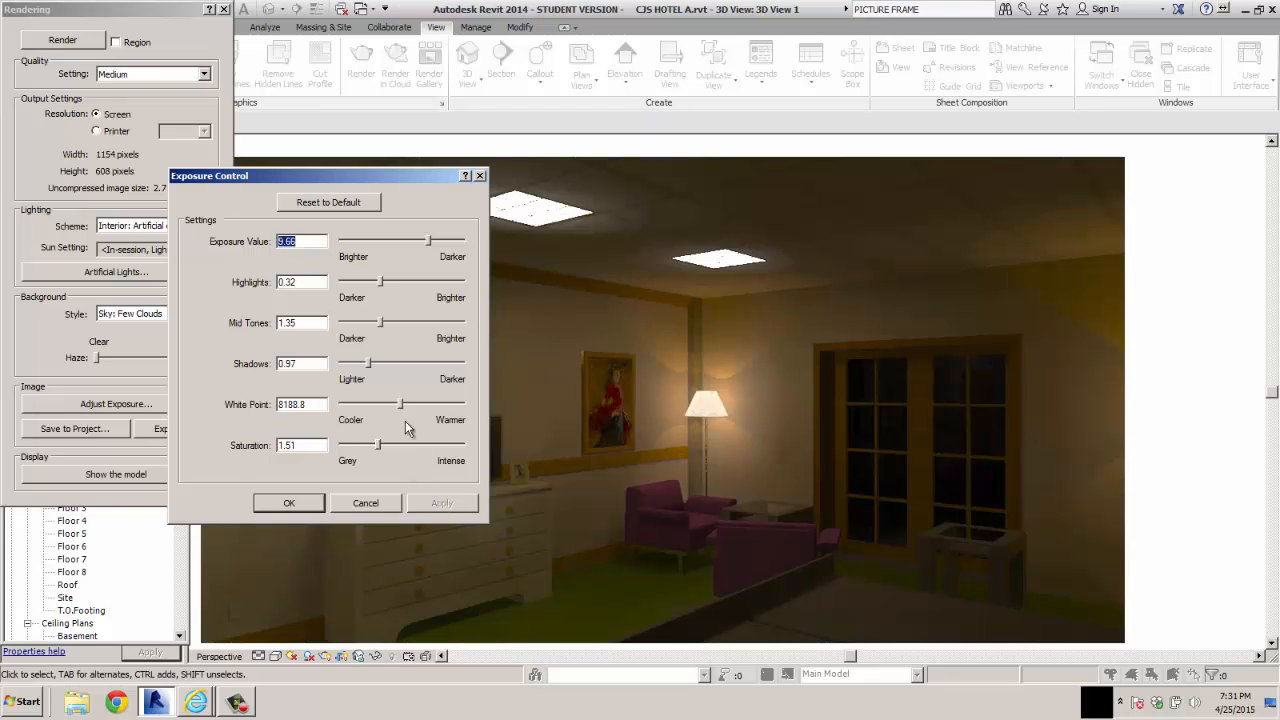
left_click_drag(401, 406, 370, 407)
left_click(444, 503)
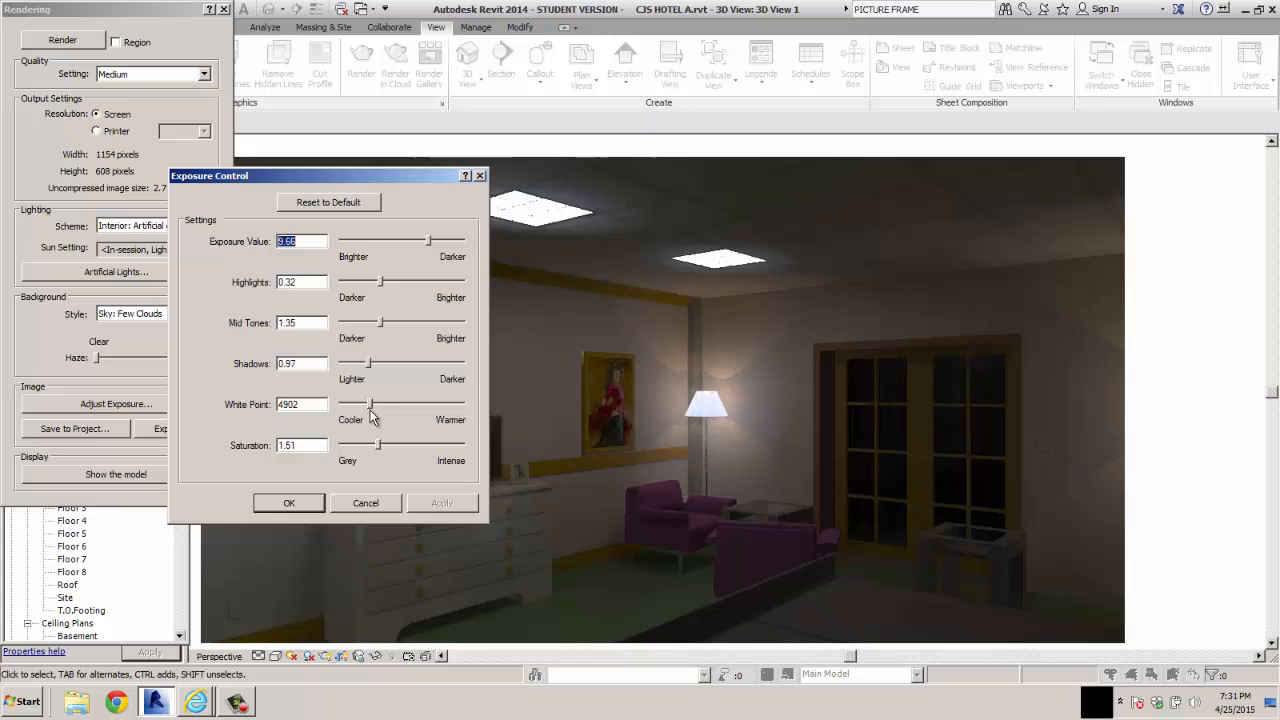
left_click(447, 503)
Try mid tones of 0.89 and highlights of 0.2 on the rendered image
left_click_drag(380, 323, 366, 323)
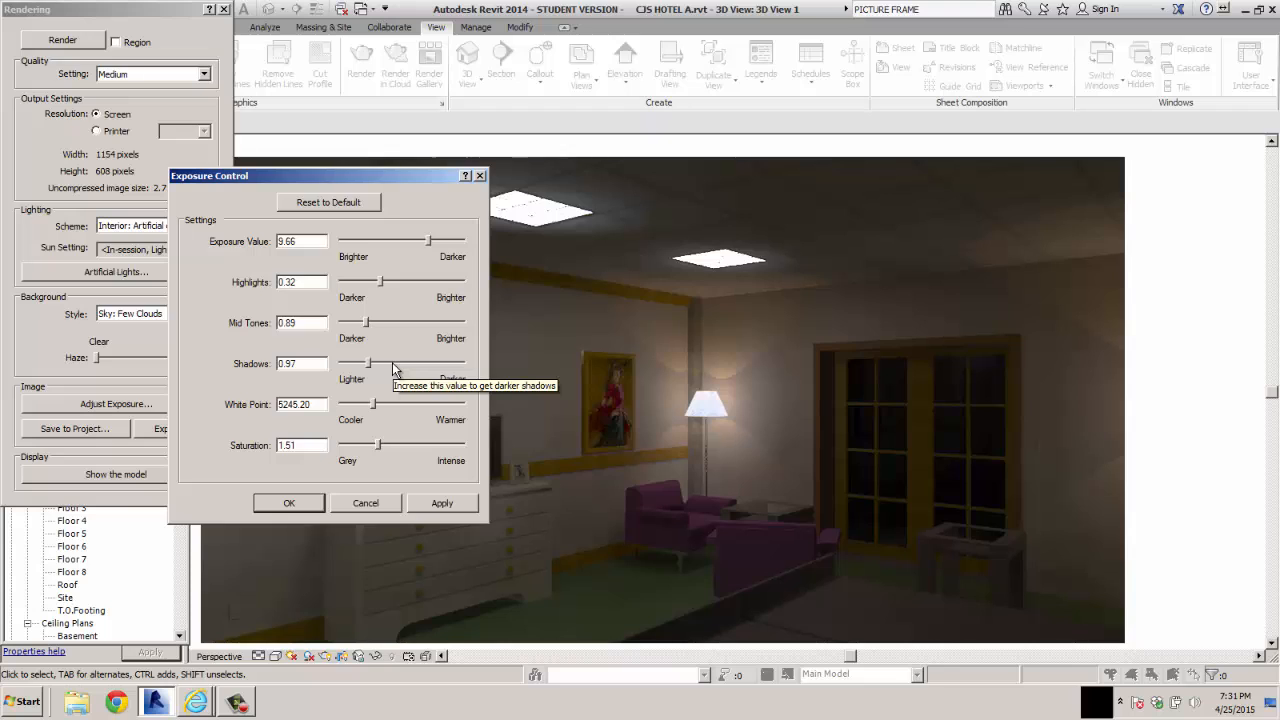
left_click_drag(380, 282, 366, 284)
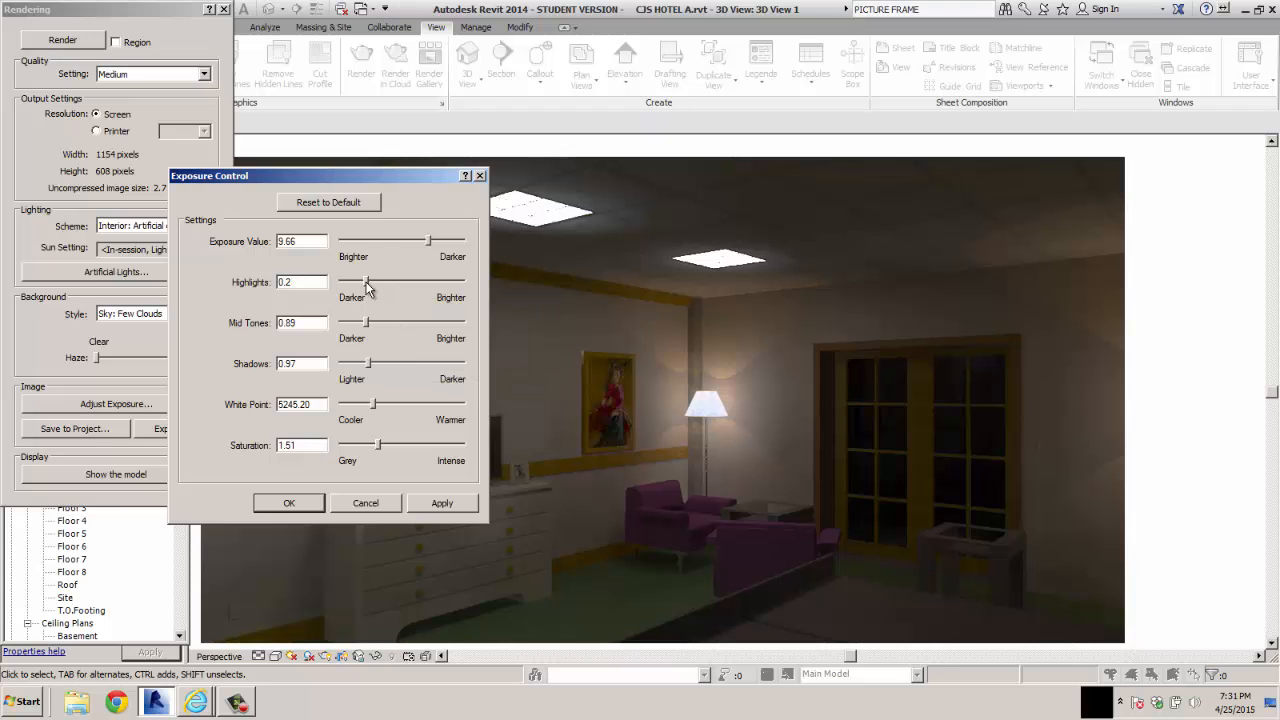
left_click(440, 503)
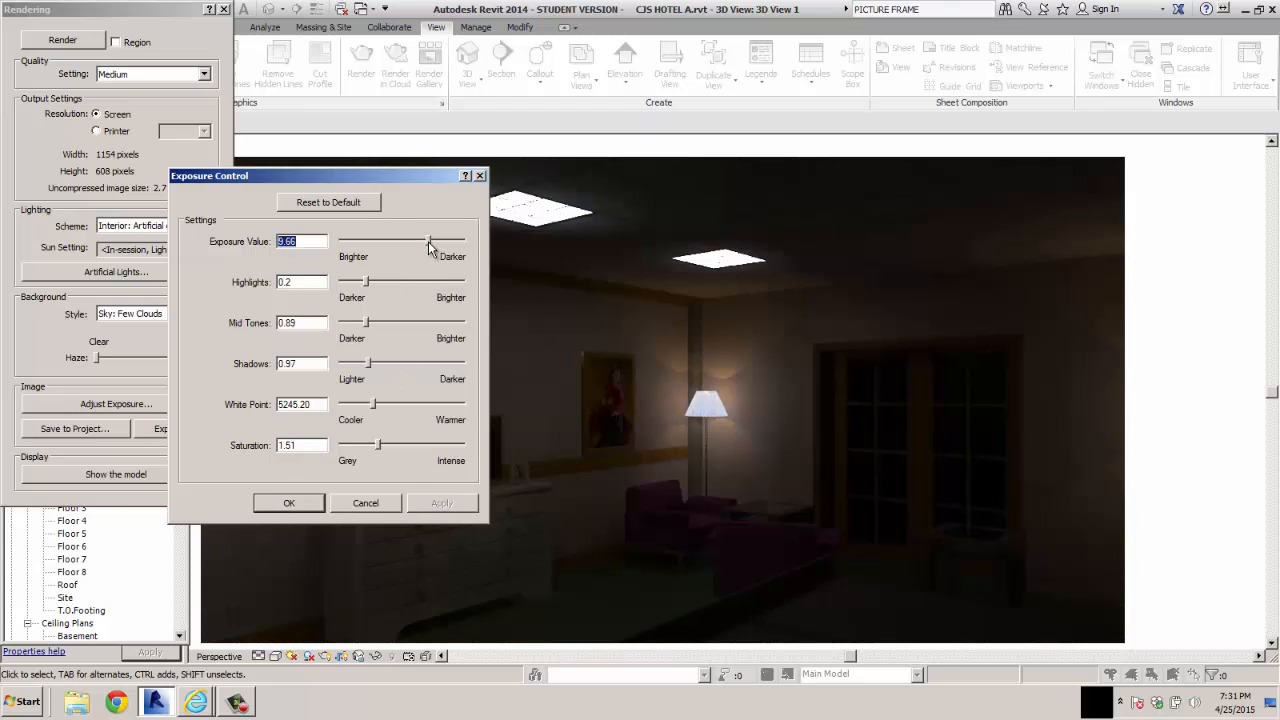
Try exposure value 8.23 with highlights 0.28, and reset all exposure settings to their defaults
left_click_drag(428, 241, 420, 241)
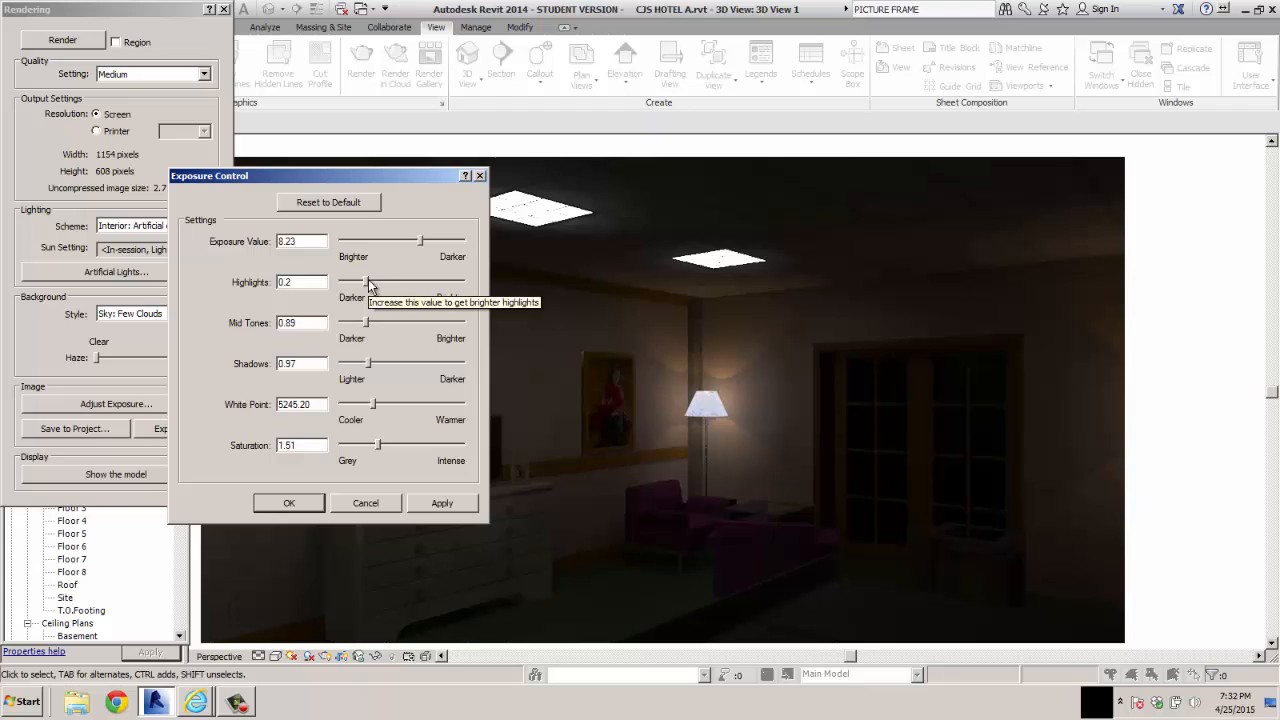
left_click_drag(369, 284, 375, 283)
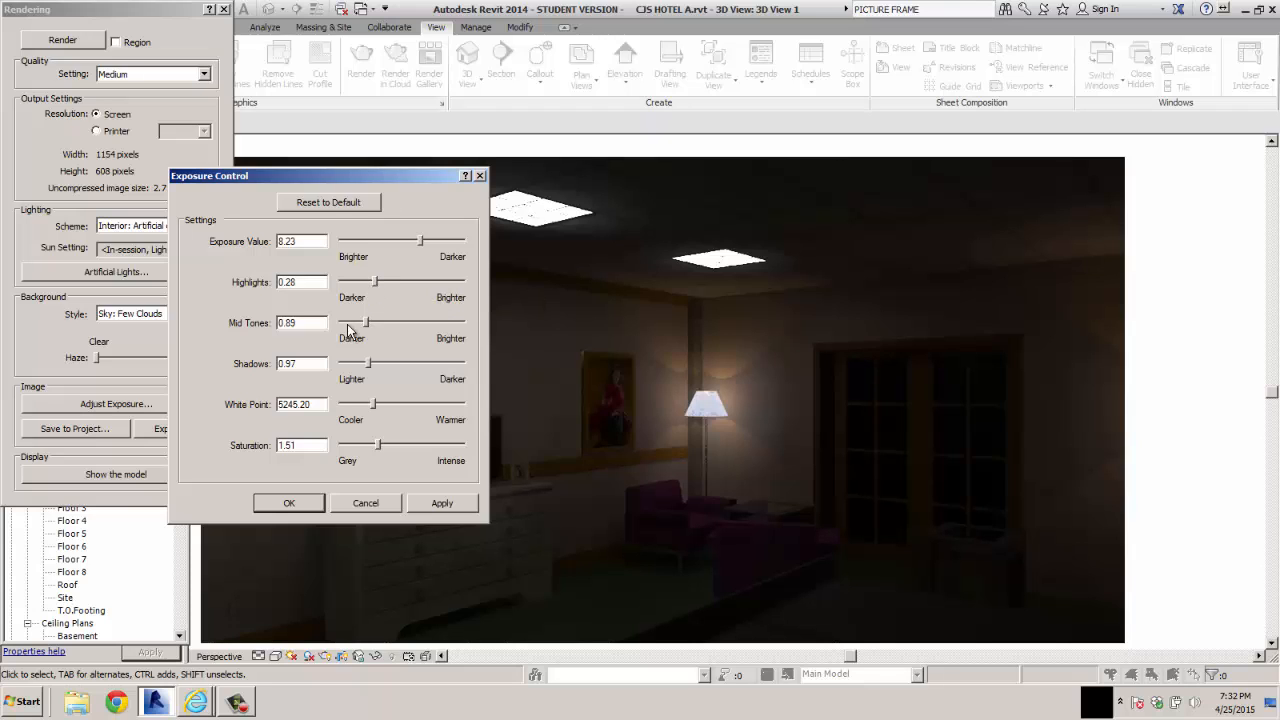
left_click(325, 204)
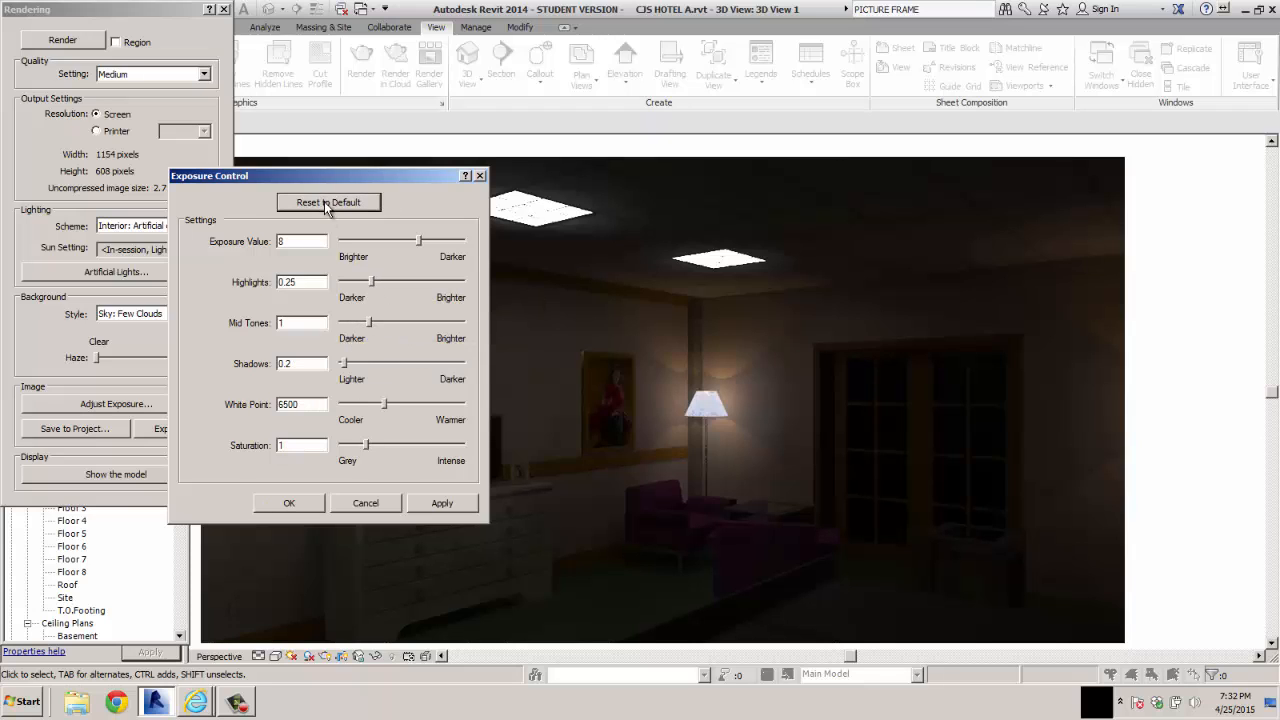
left_click(440, 505)
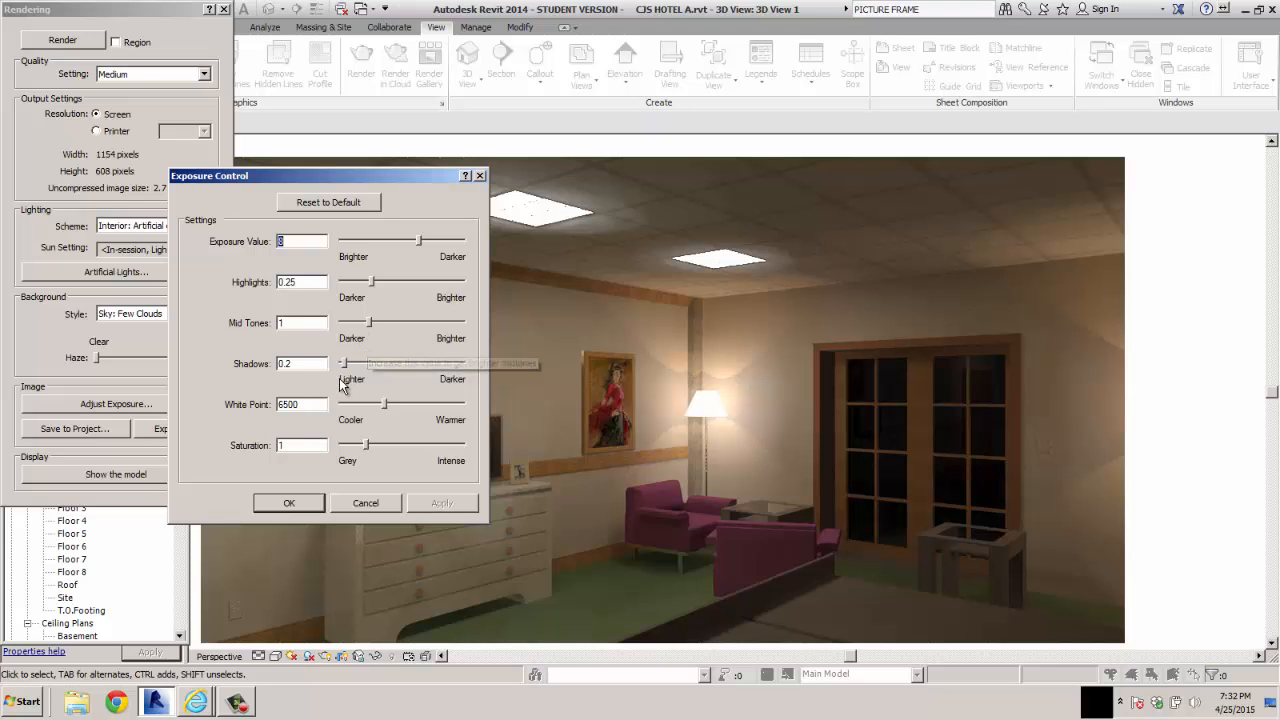
Reduce the rendered image's saturation, trying 0.49 and 0.69 before settling on 0.88
left_click_drag(366, 446, 352, 446)
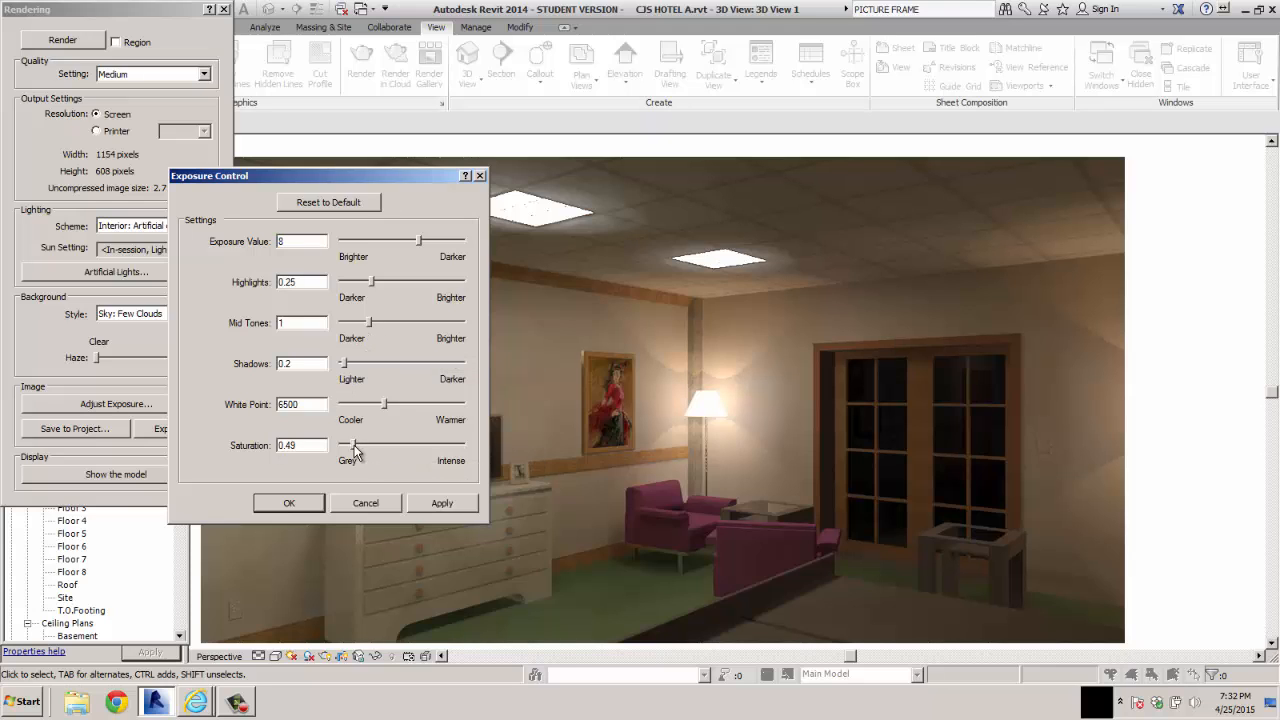
left_click(440, 503)
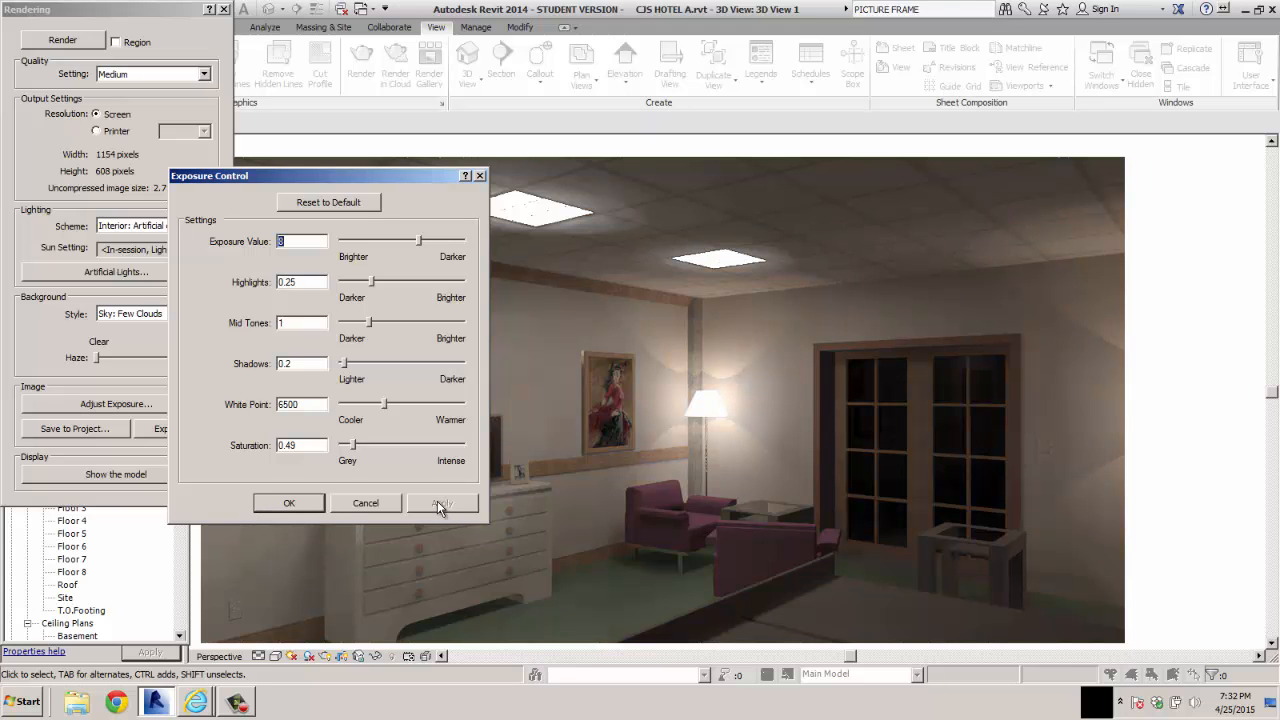
left_click_drag(355, 444, 360, 444)
left_click(440, 503)
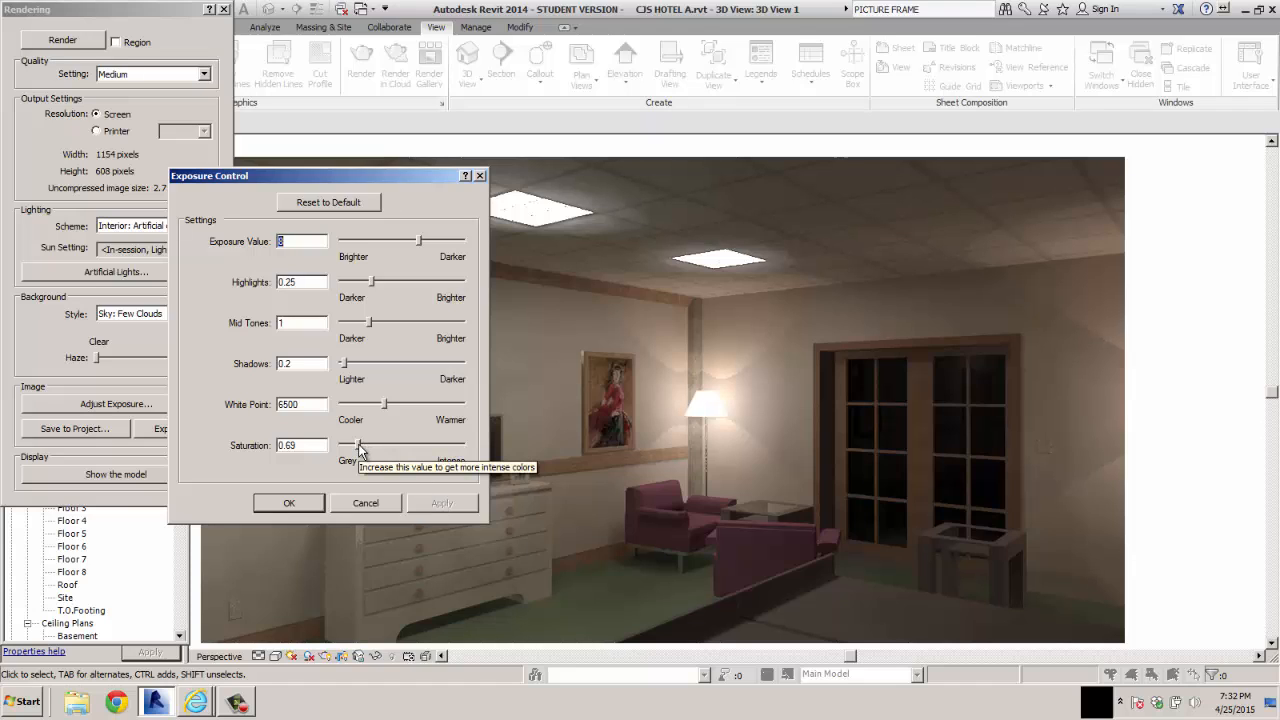
left_click_drag(360, 444, 364, 444)
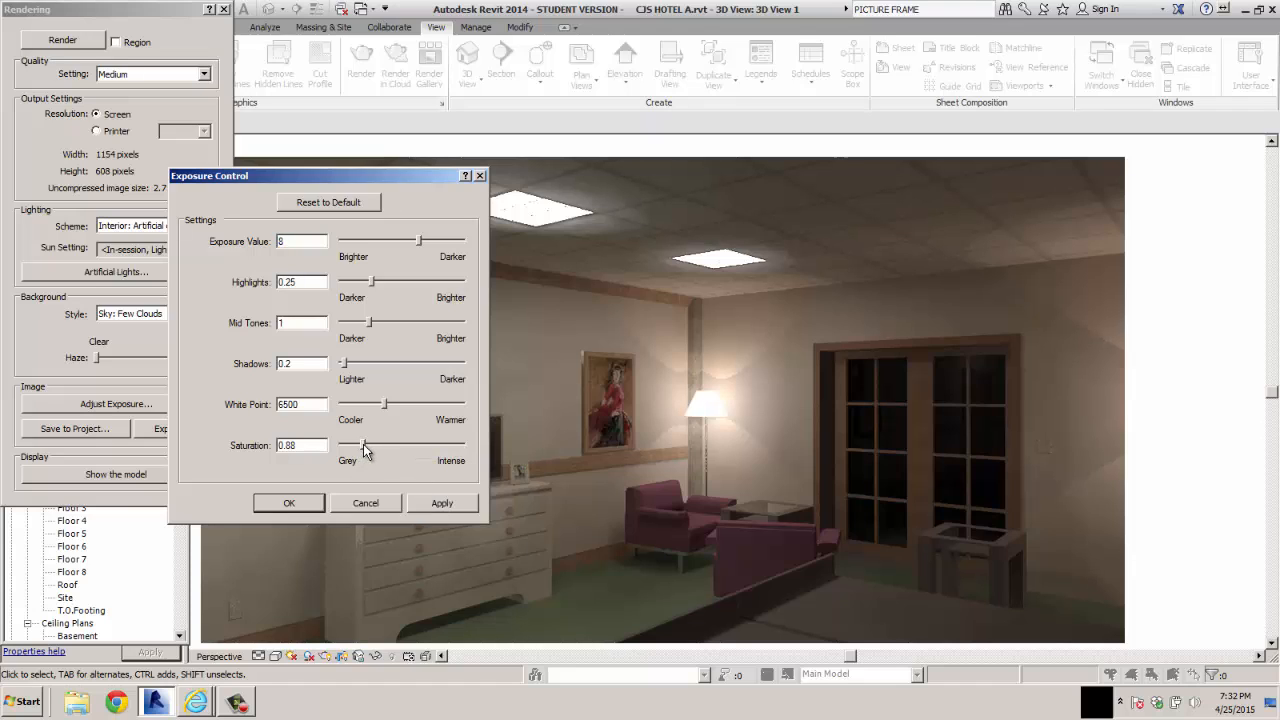
left_click(442, 503)
Shift the rendered image's white point slightly warmer and close the exposure control
left_click_drag(384, 404, 392, 404)
left_click(447, 506)
left_click(480, 176)
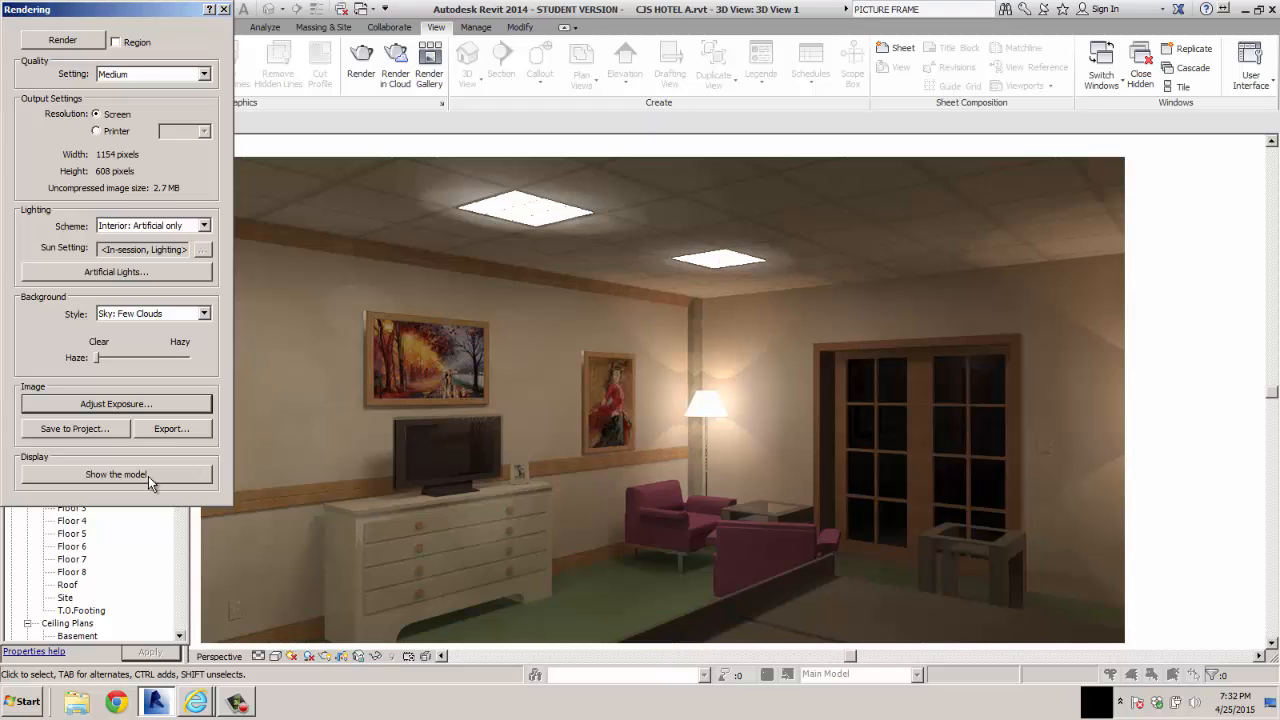
Save the rendered image to the project as INTERIOR GUEST ROOM and close the rendering settings
left_click(70, 428)
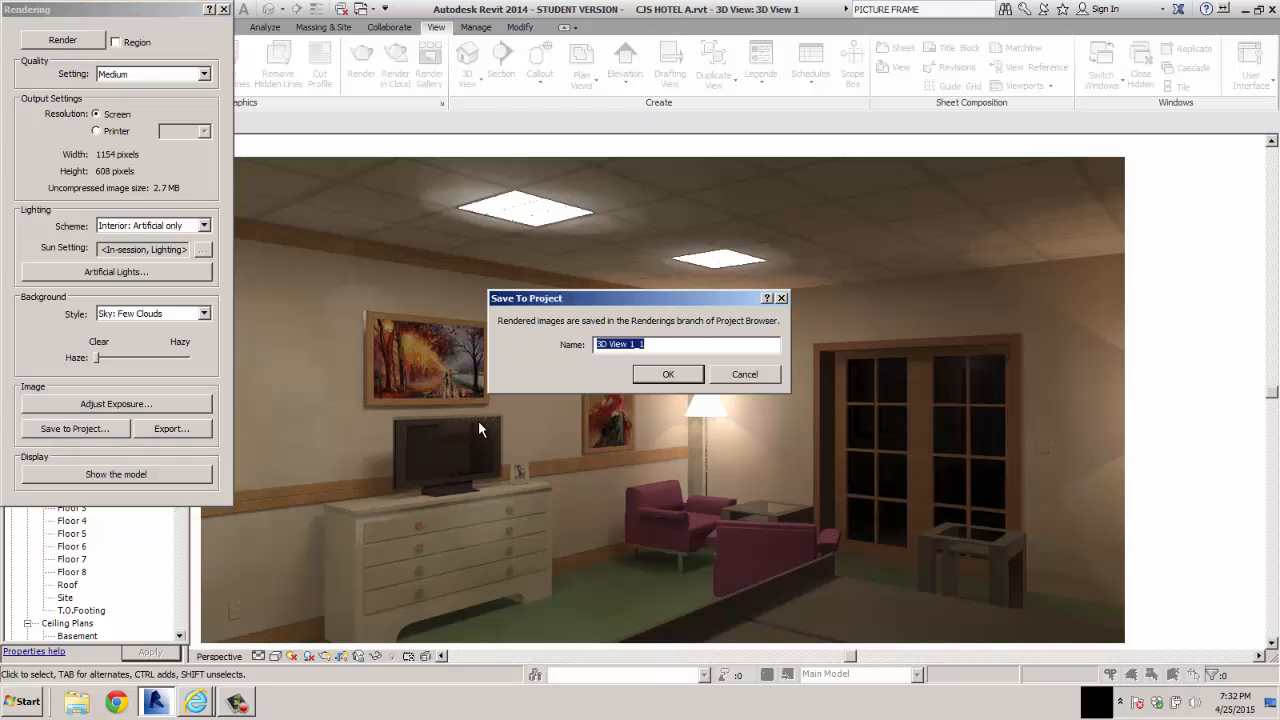
type("INTERIOR GUEST ROOM")
key("Return")
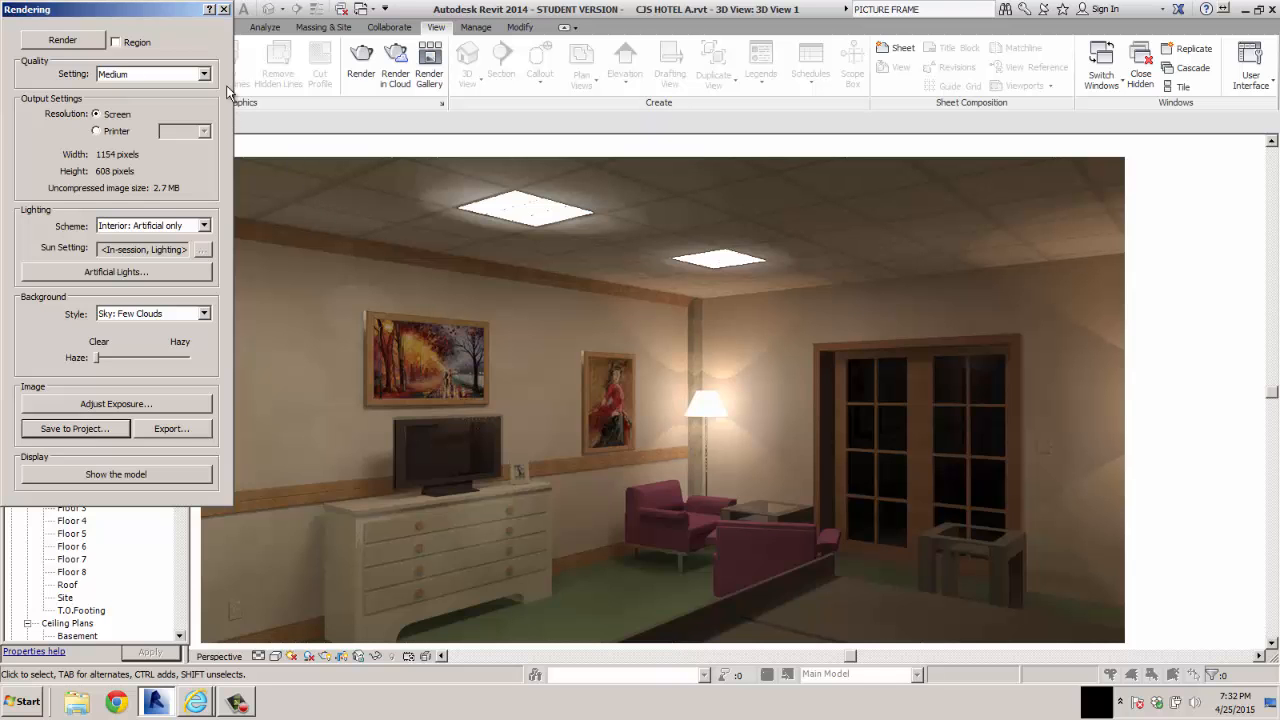
left_click(224, 10)
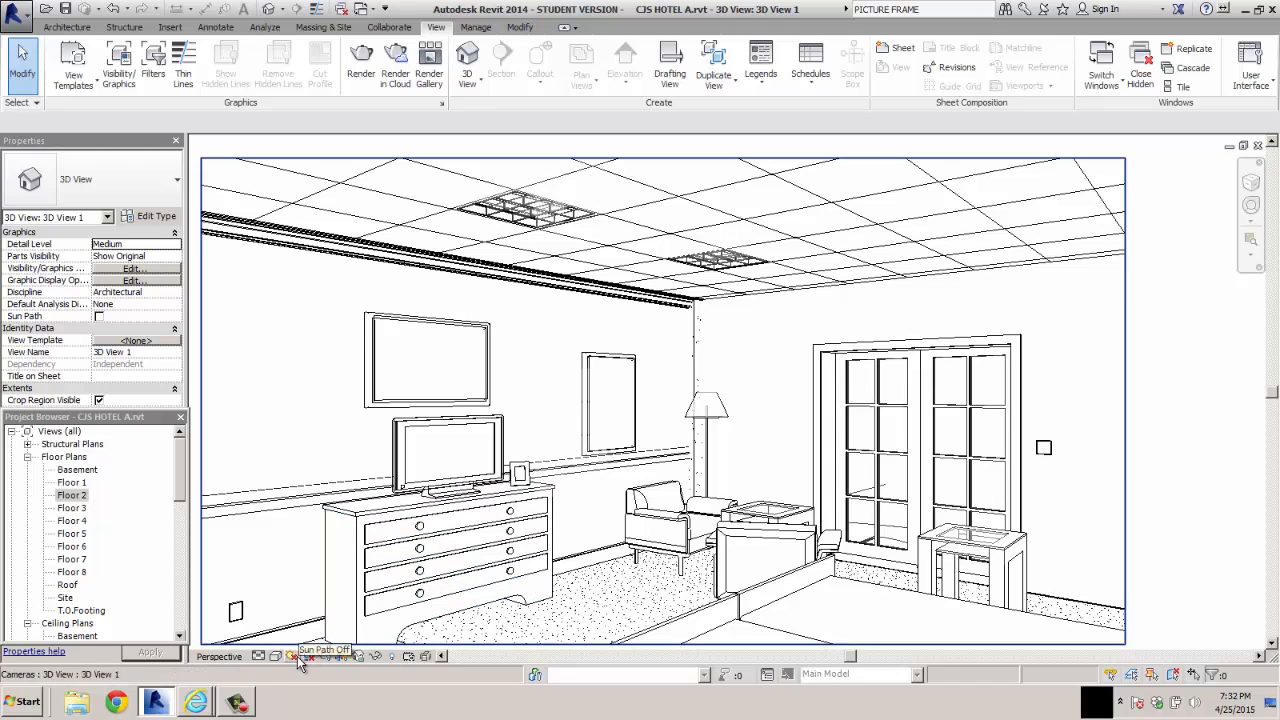
Create a new sheet with the TBLOCK D titleblock, saving the project along the way
left_click_drag(181, 480, 183, 609)
left_click(82, 561)
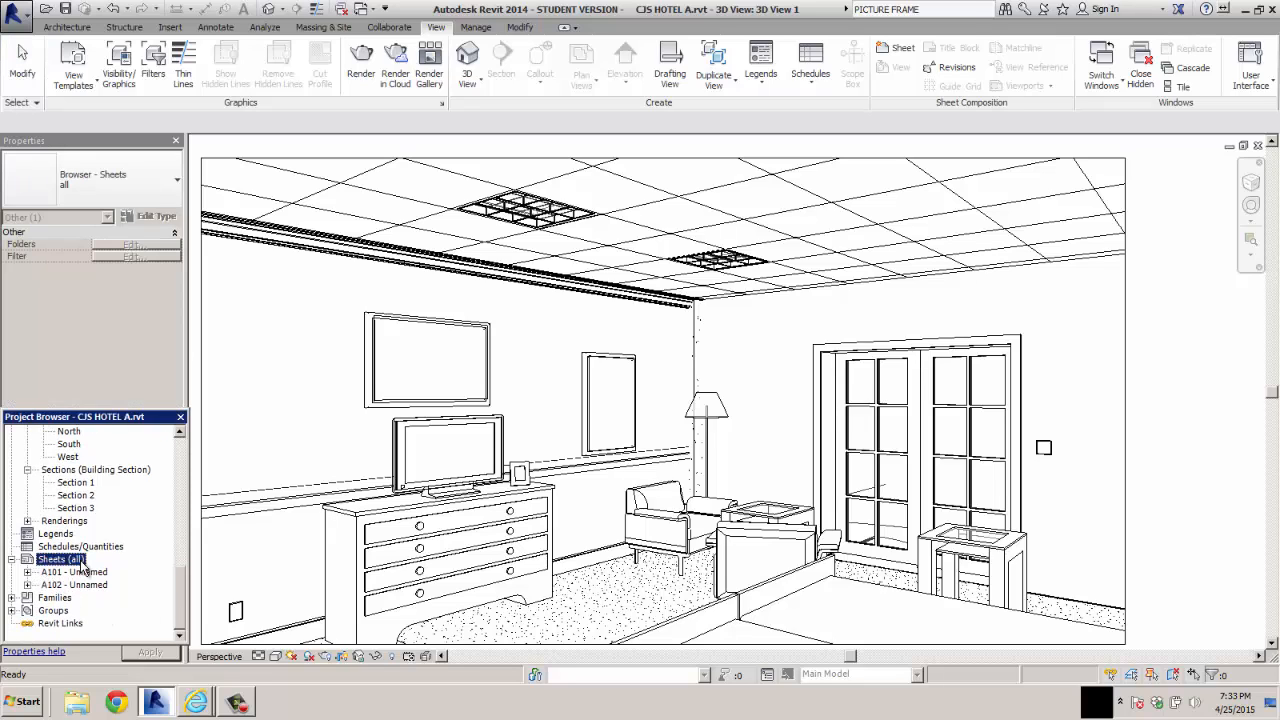
right_click(82, 563)
left_click(121, 567)
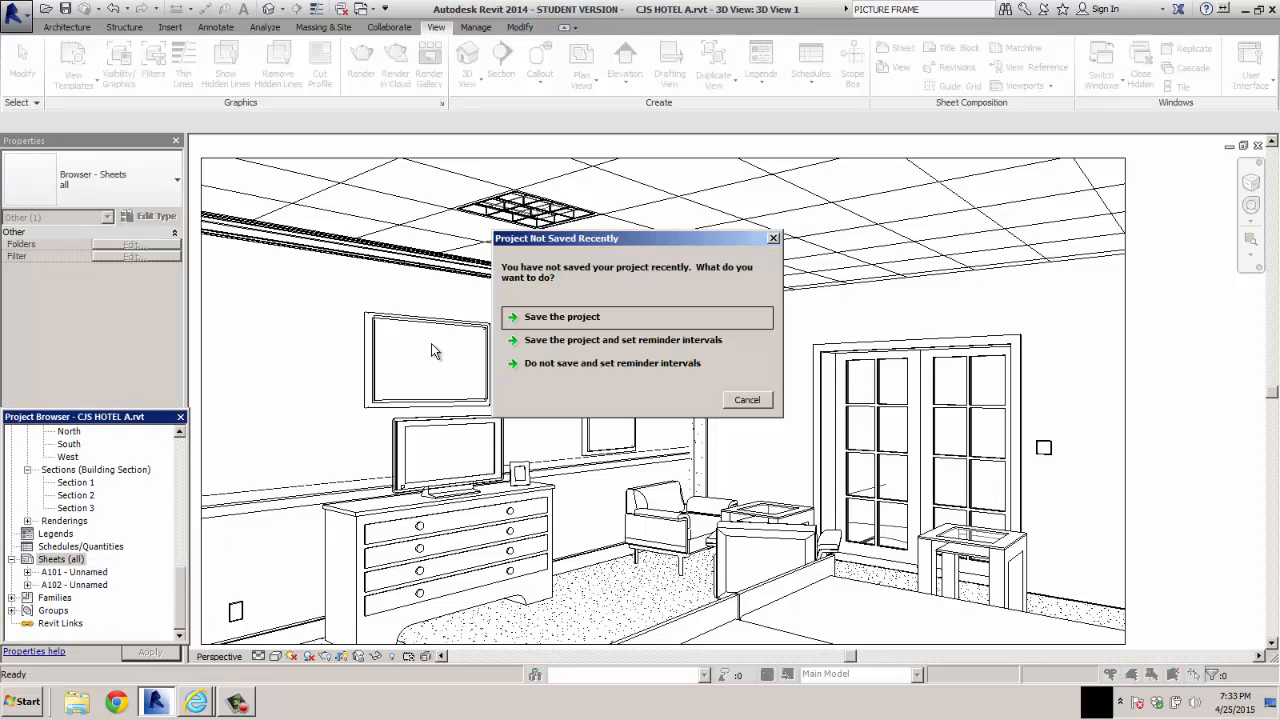
left_click(557, 317)
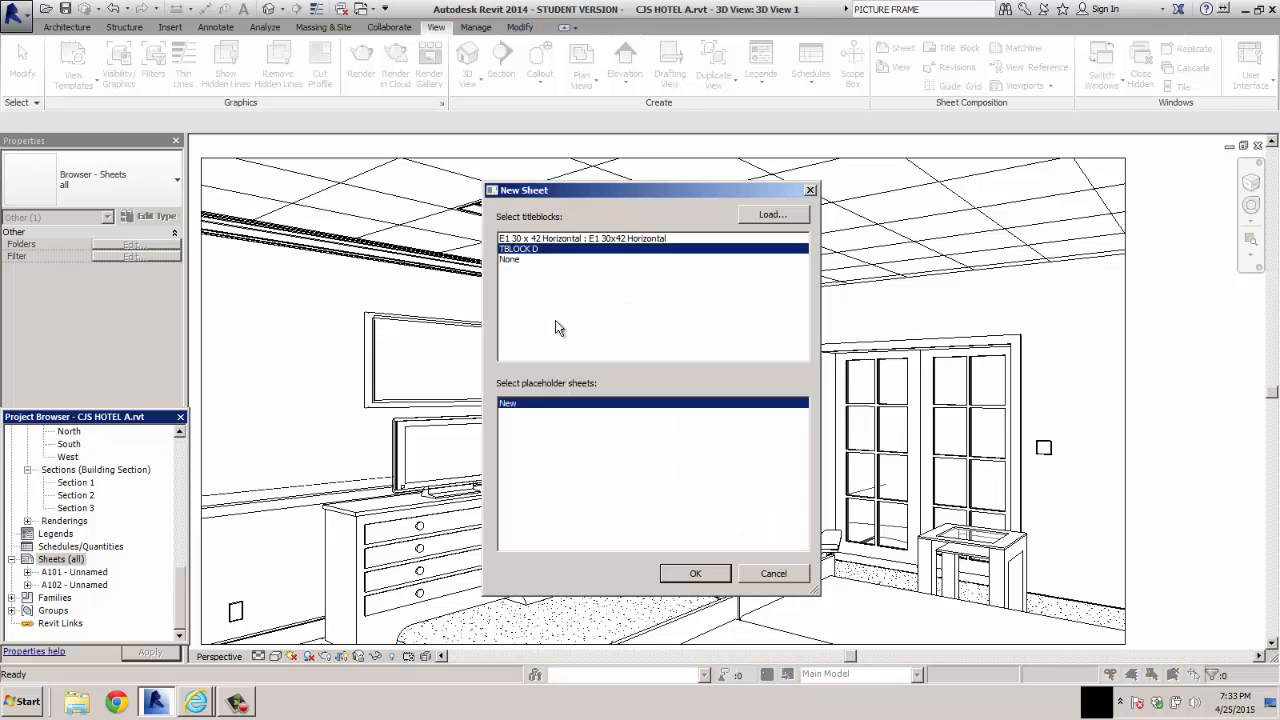
left_click(695, 573)
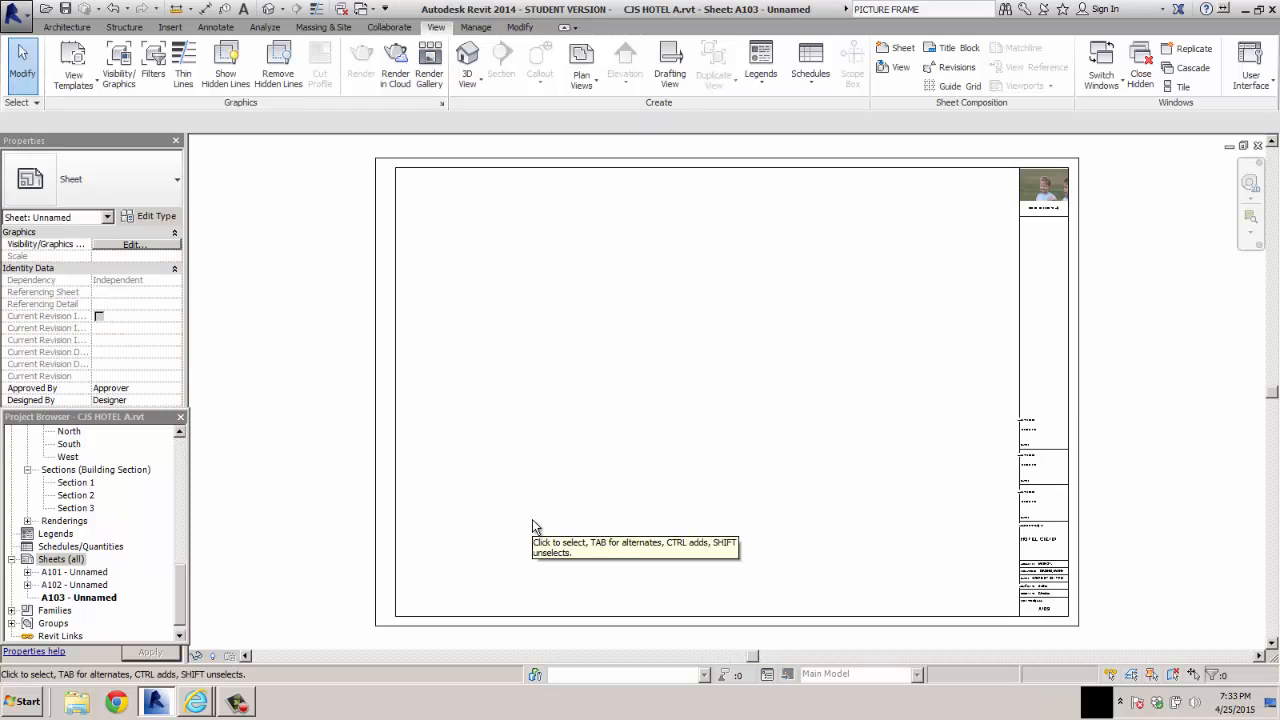
Delete the old rendering 3D View 3_1 from the project, including its placed copy
left_click(27, 520)
left_click(80, 534)
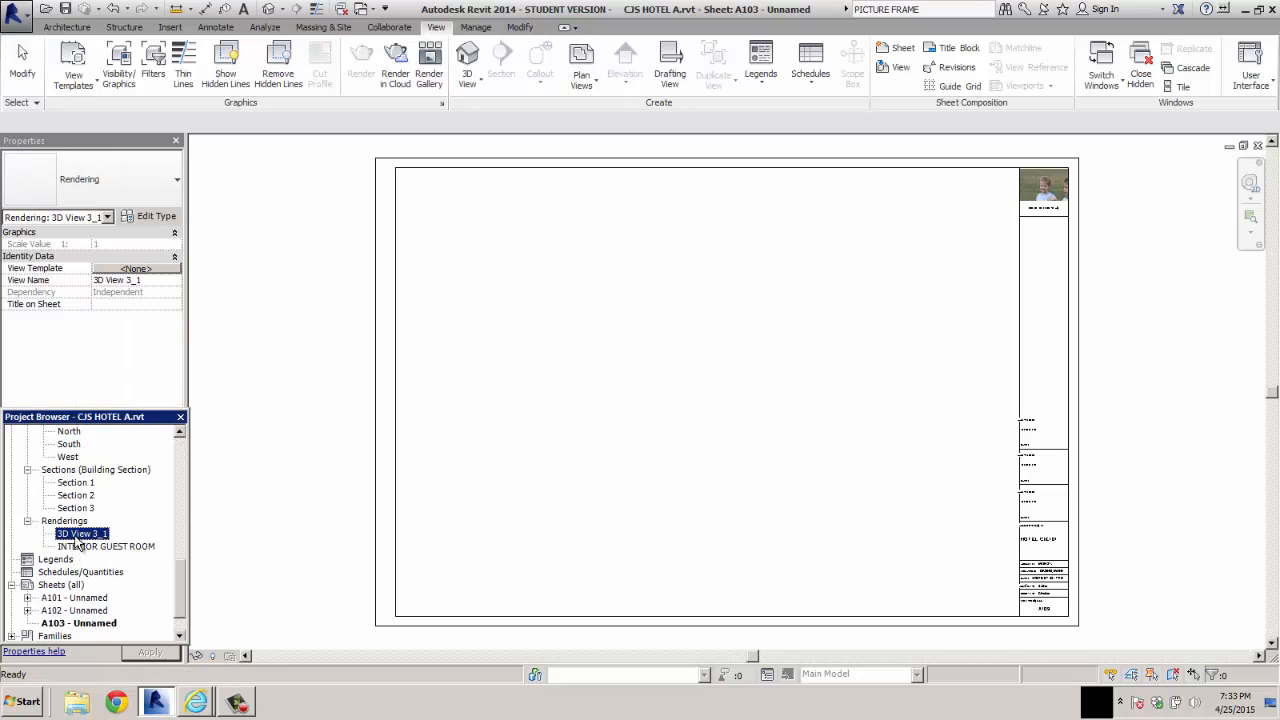
key("Delete")
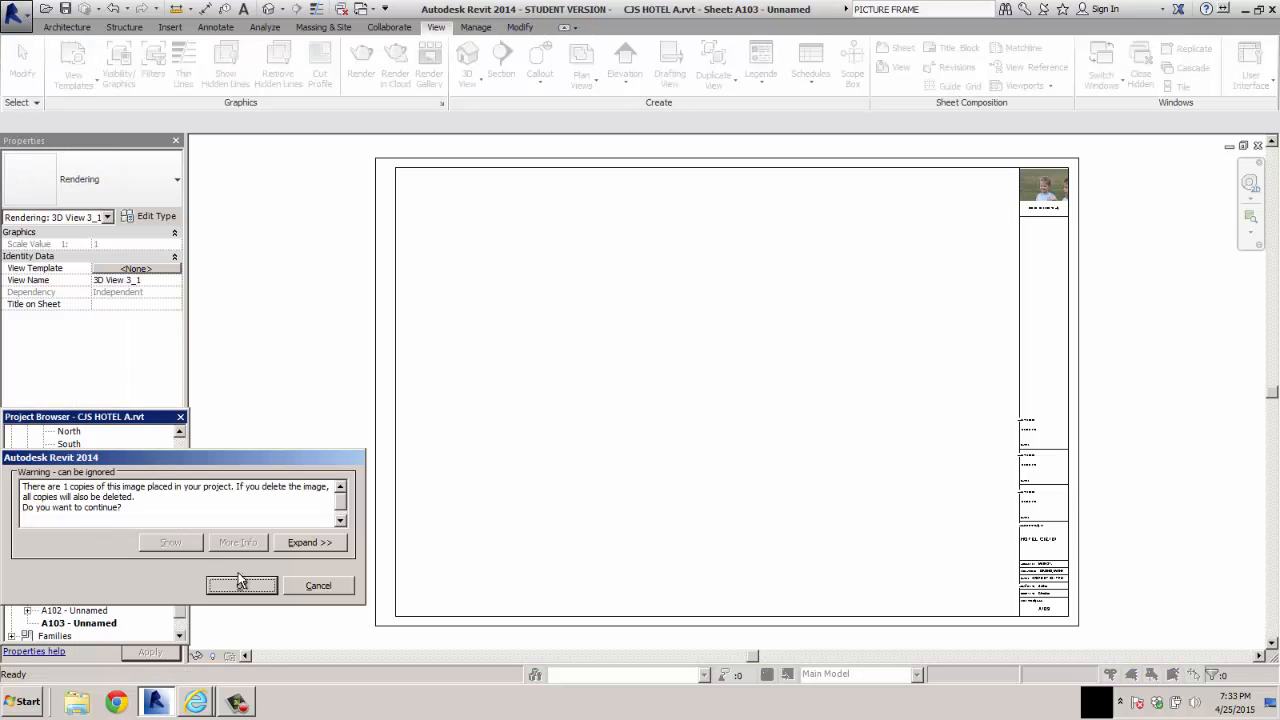
left_click(241, 584)
Place the INTERIOR GUEST ROOM rendering near the upper middle of the new sheet
left_click(99, 536)
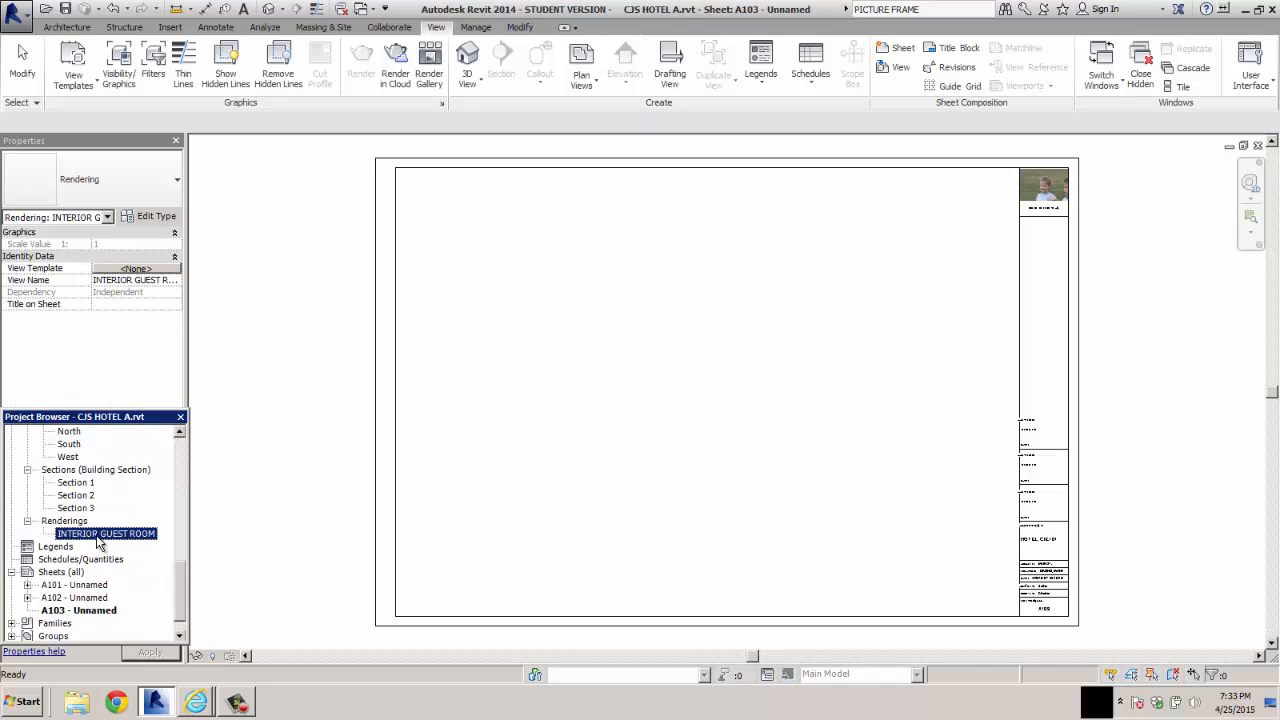
left_click_drag(97, 541, 660, 342)
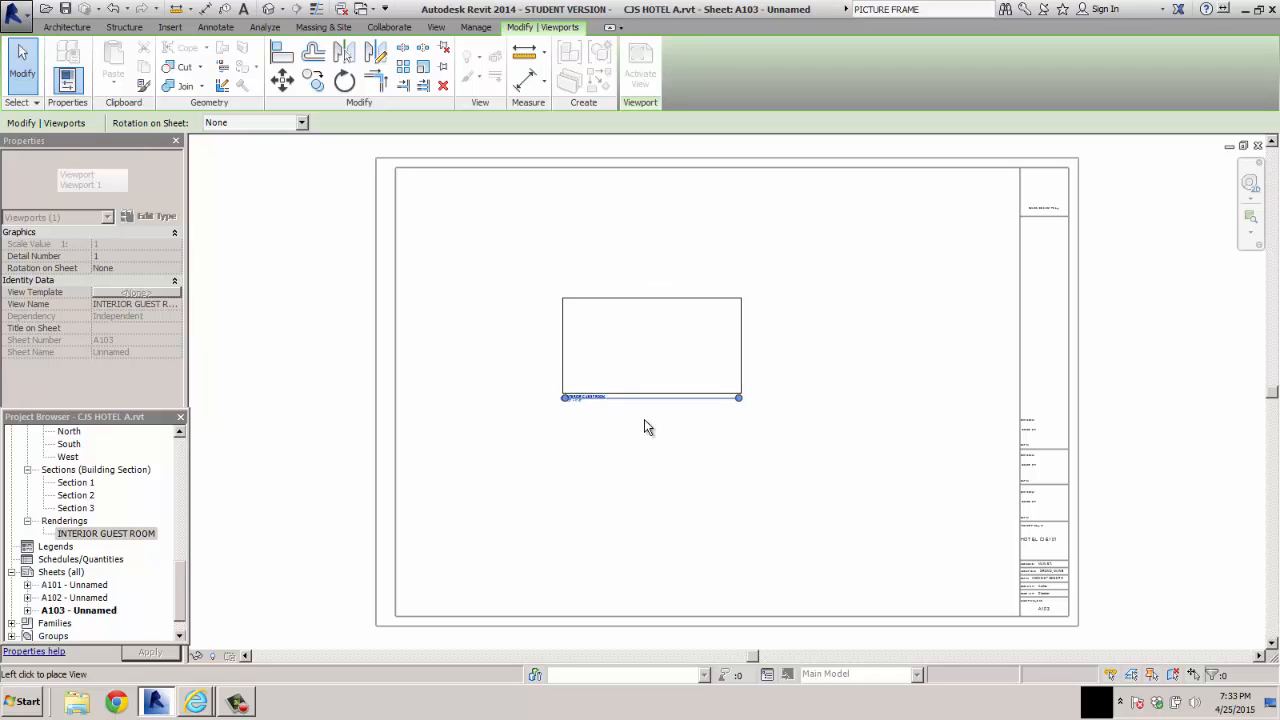
left_click(699, 258)
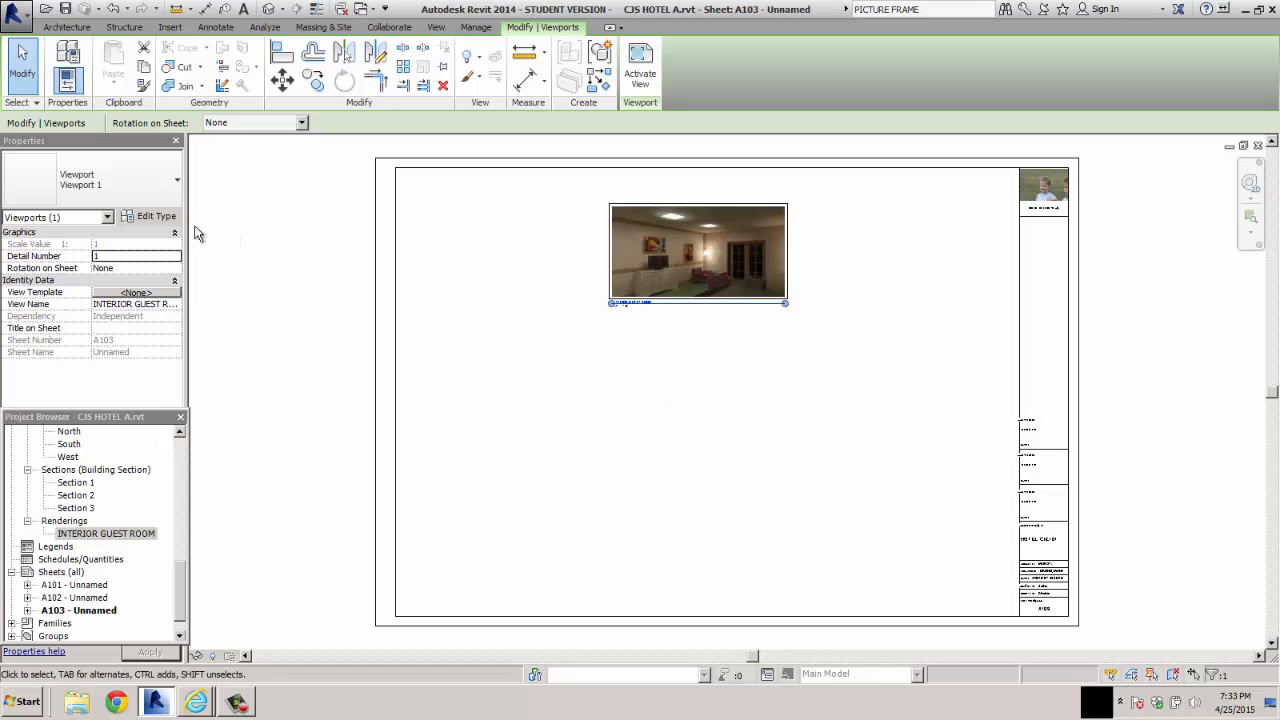
left_click(149, 218)
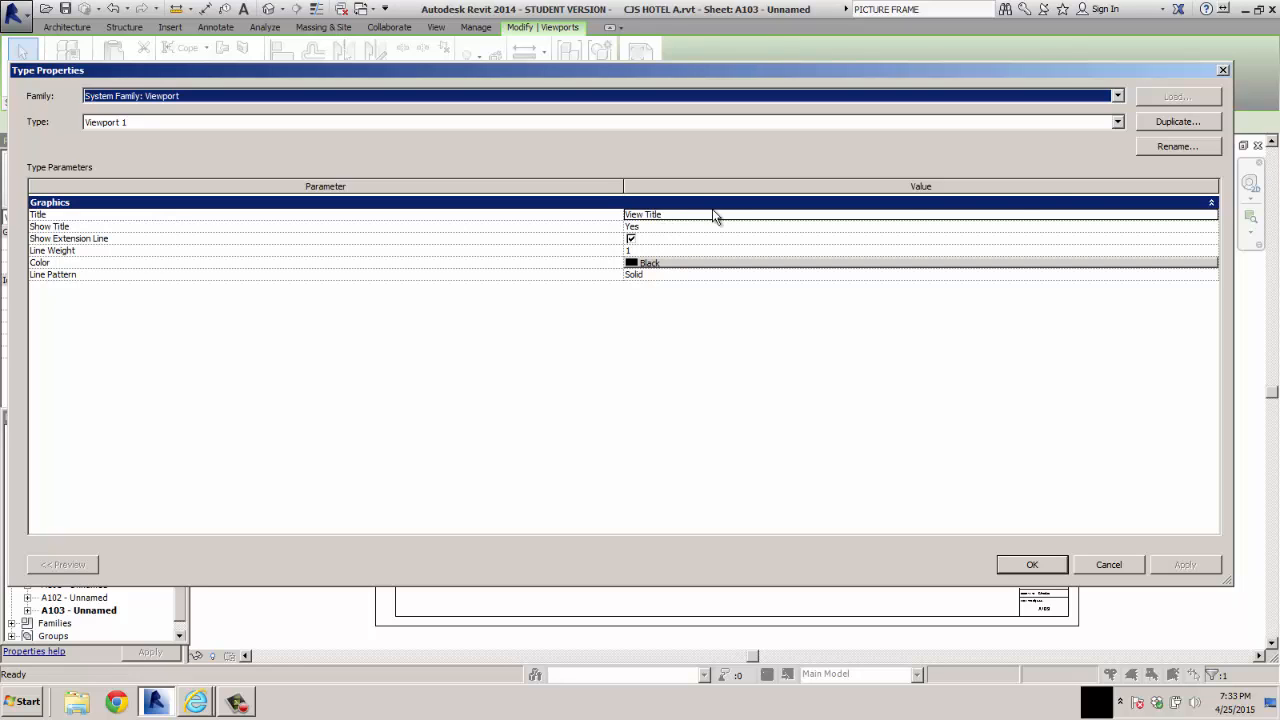
left_click(1108, 565)
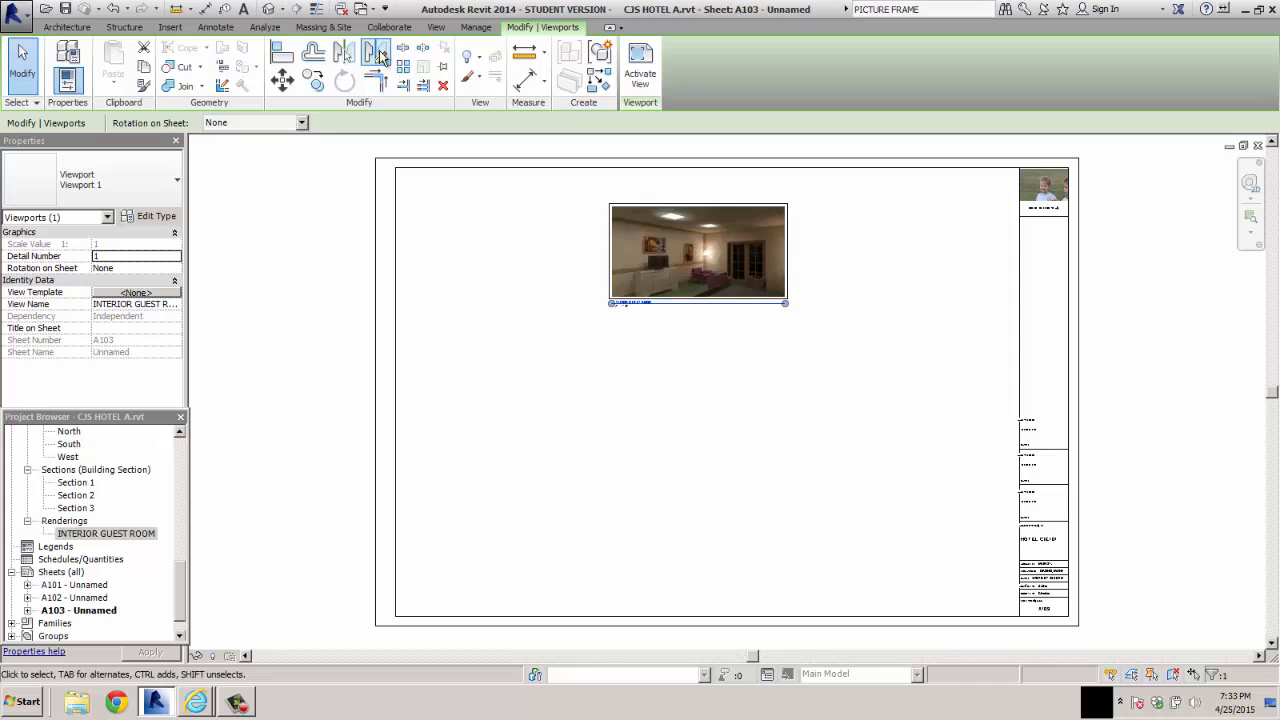
left_click(436, 29)
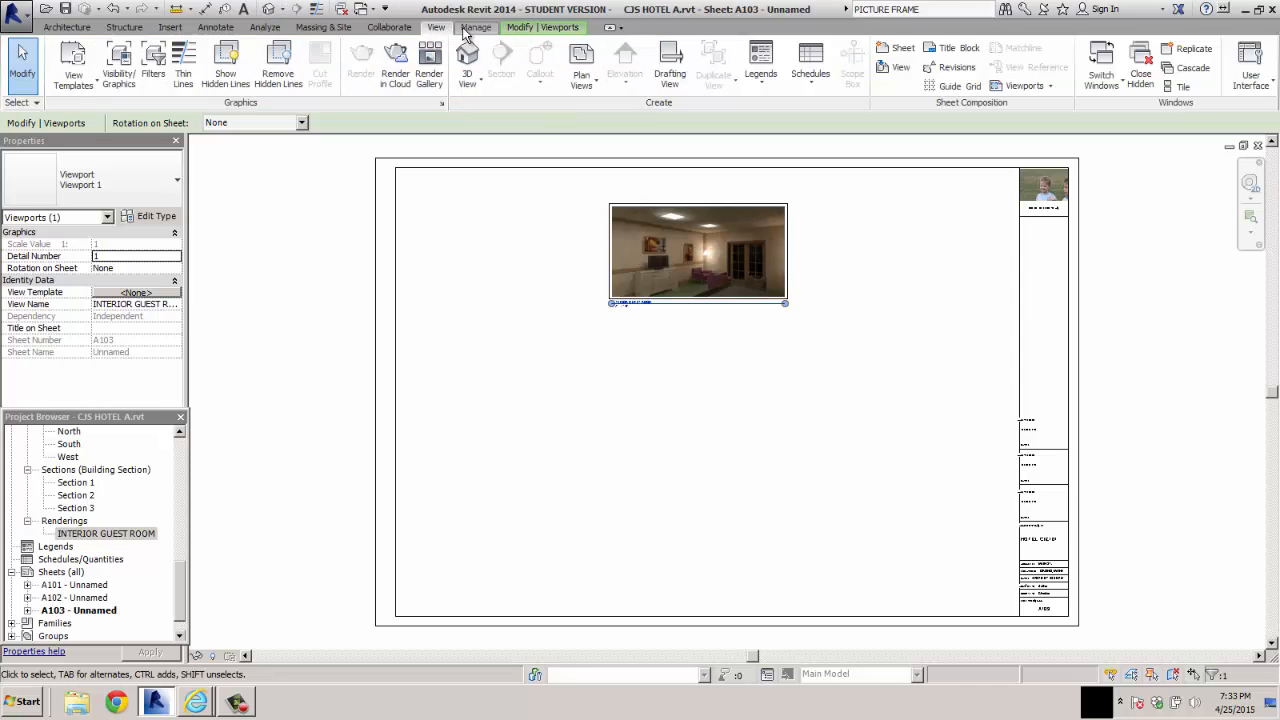
left_click(529, 31)
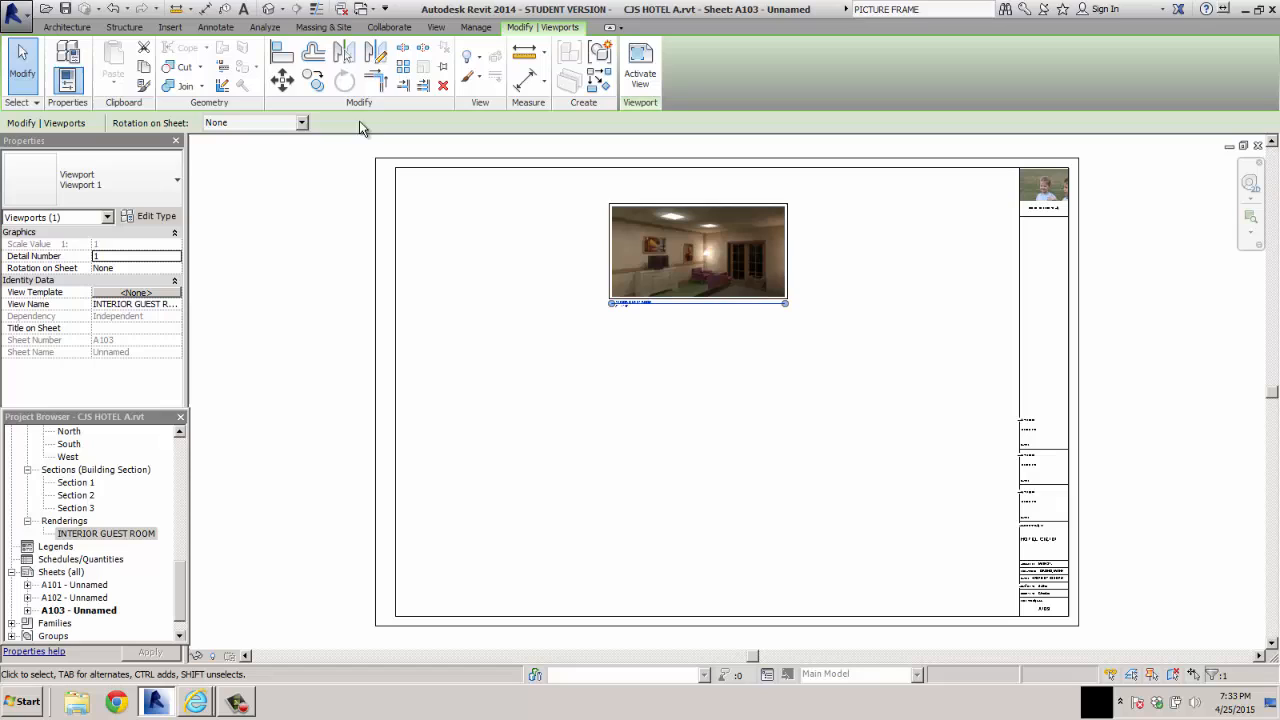
right_click(613, 254)
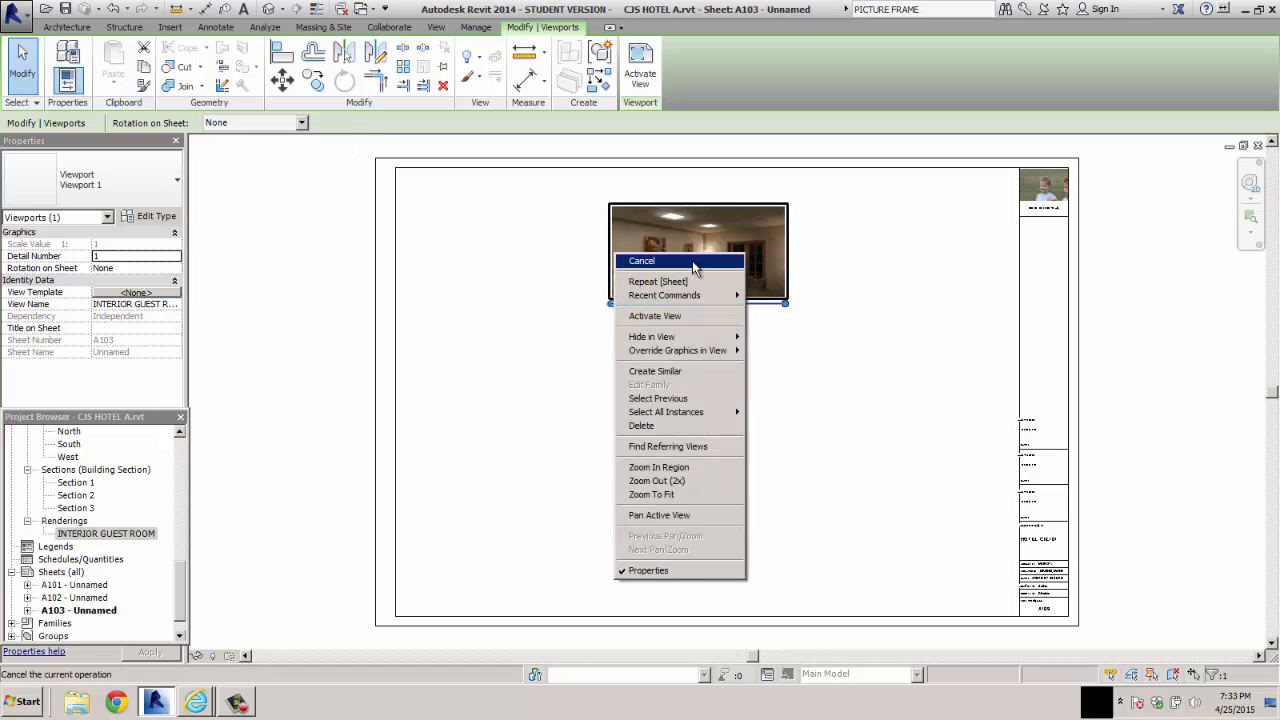
mouse_move(692, 339)
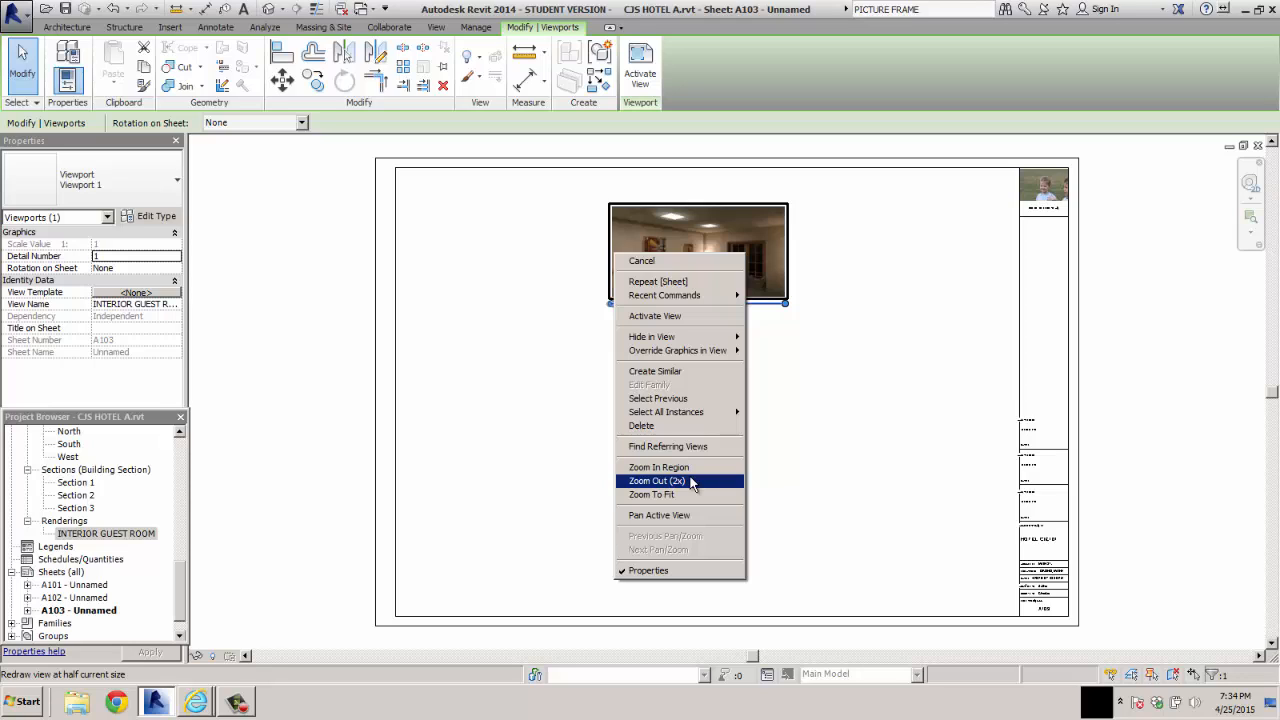
left_click(657, 481)
right_click(694, 485)
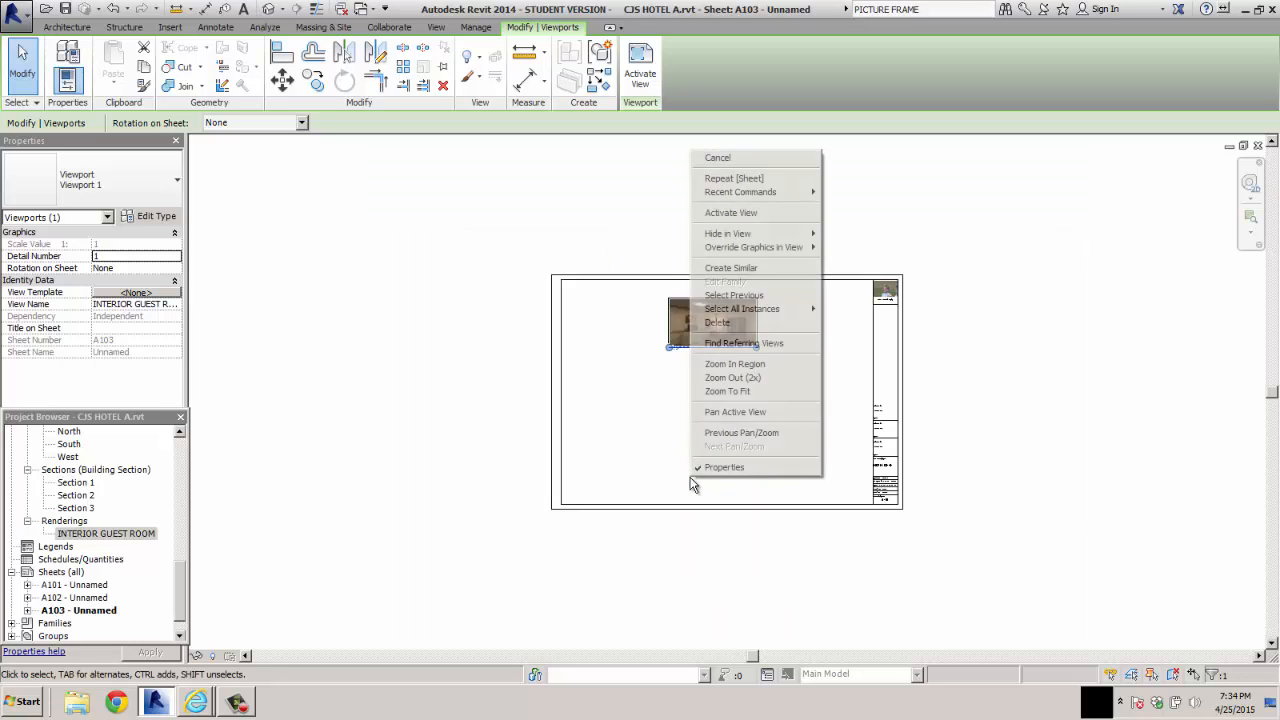
left_click(732, 392)
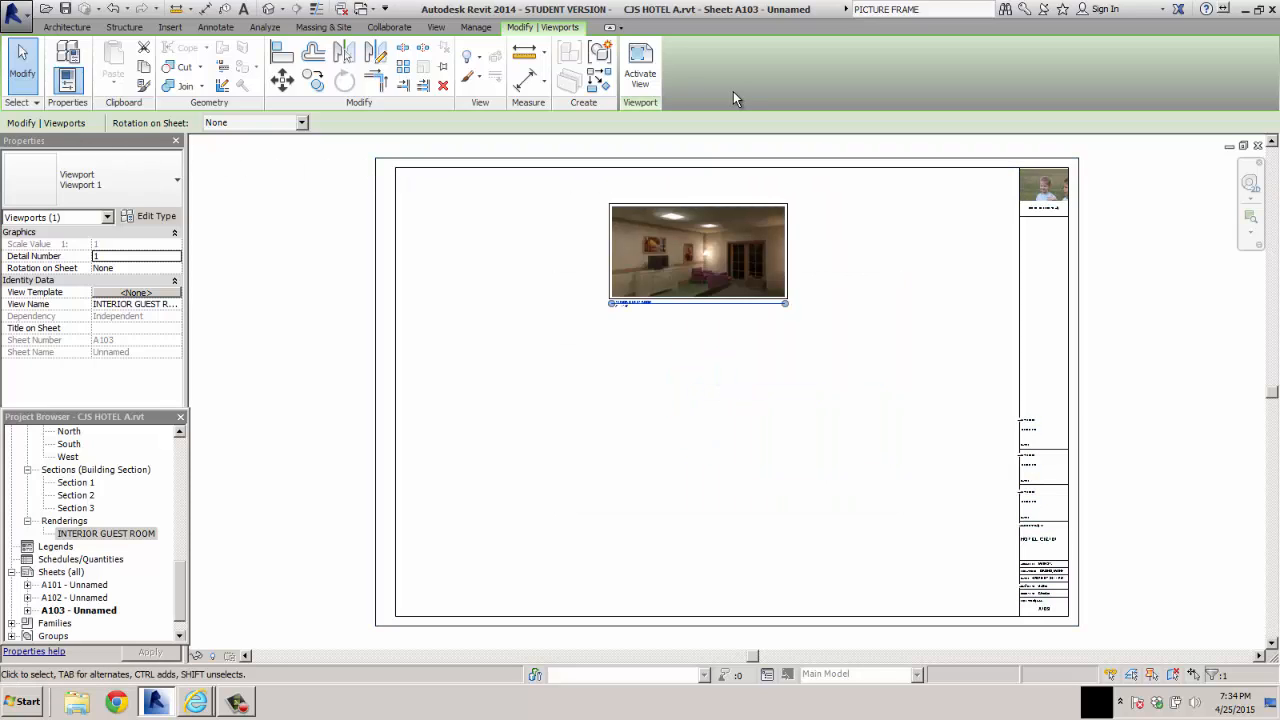
Activate the rendering's viewport, enlarge the image to about 1' 6" wide and move it near the sheet's upper edge
left_click(648, 78)
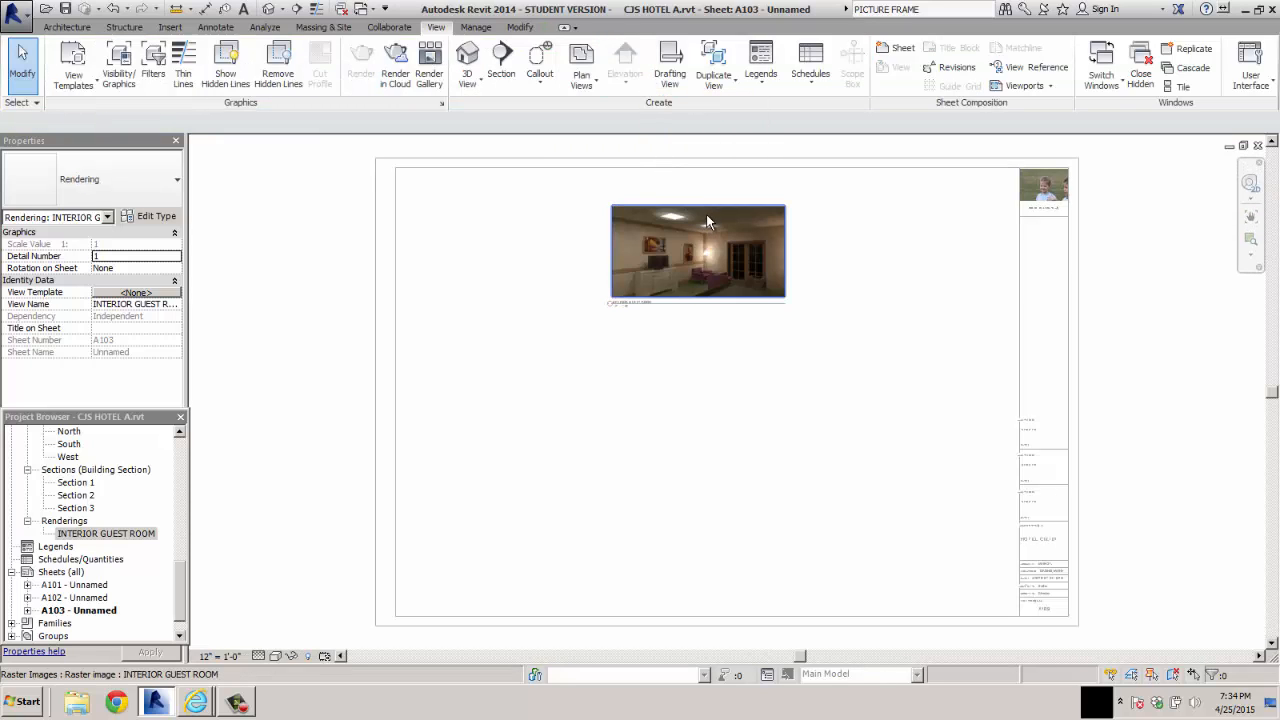
left_click(710, 245)
left_click_drag(788, 308, 970, 455)
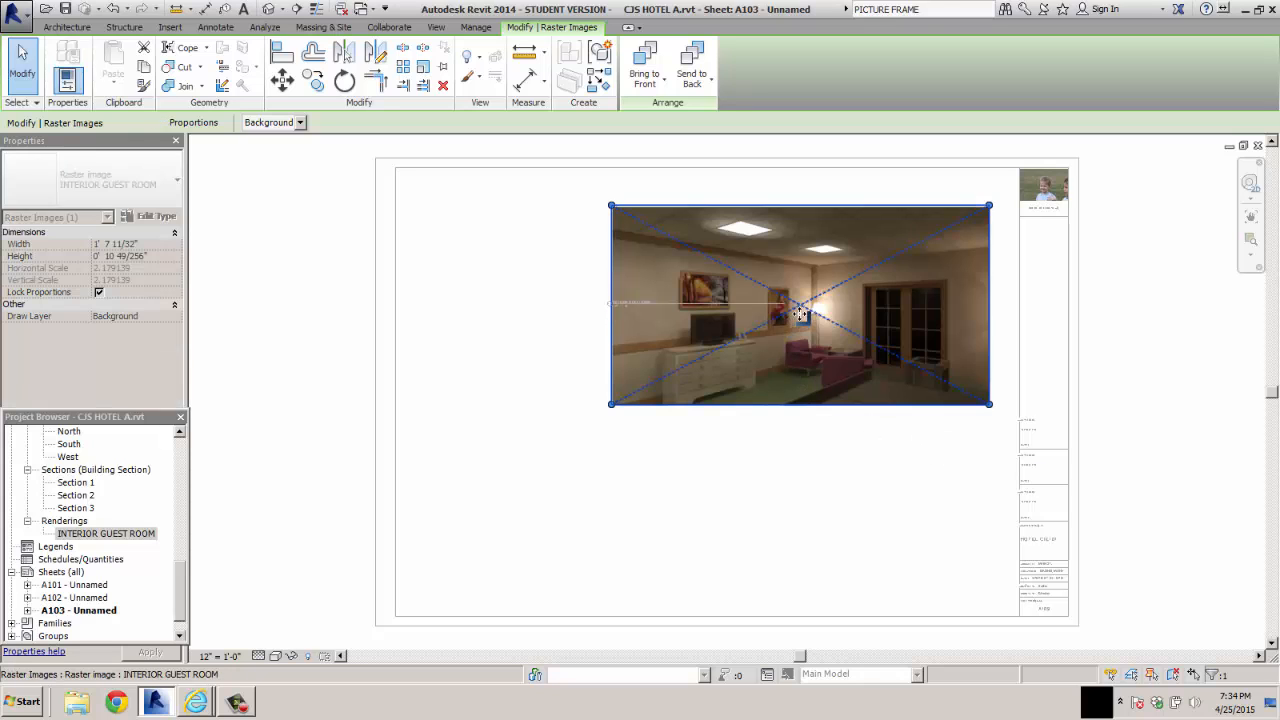
left_click_drag(808, 316, 716, 287)
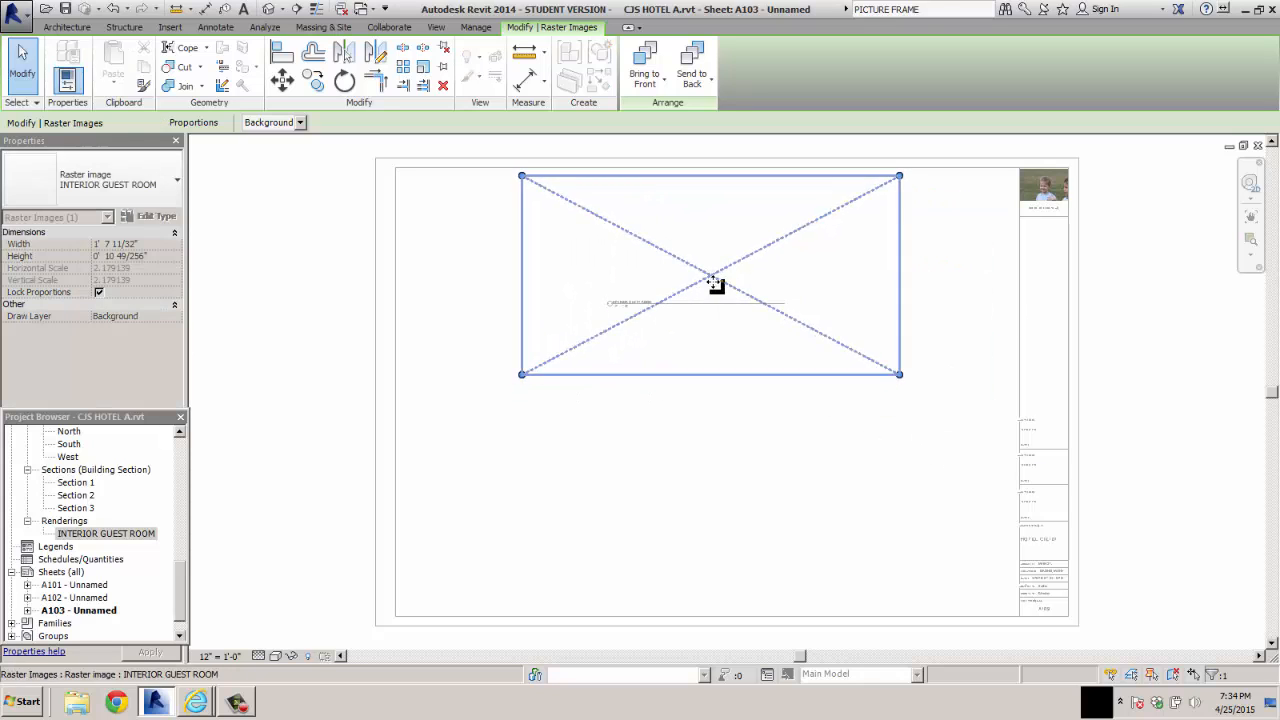
left_click_drag(910, 382, 881, 366)
Try to move the view title off the enlarged image inside the active view, and move the image back near the upper edge
left_click(614, 371)
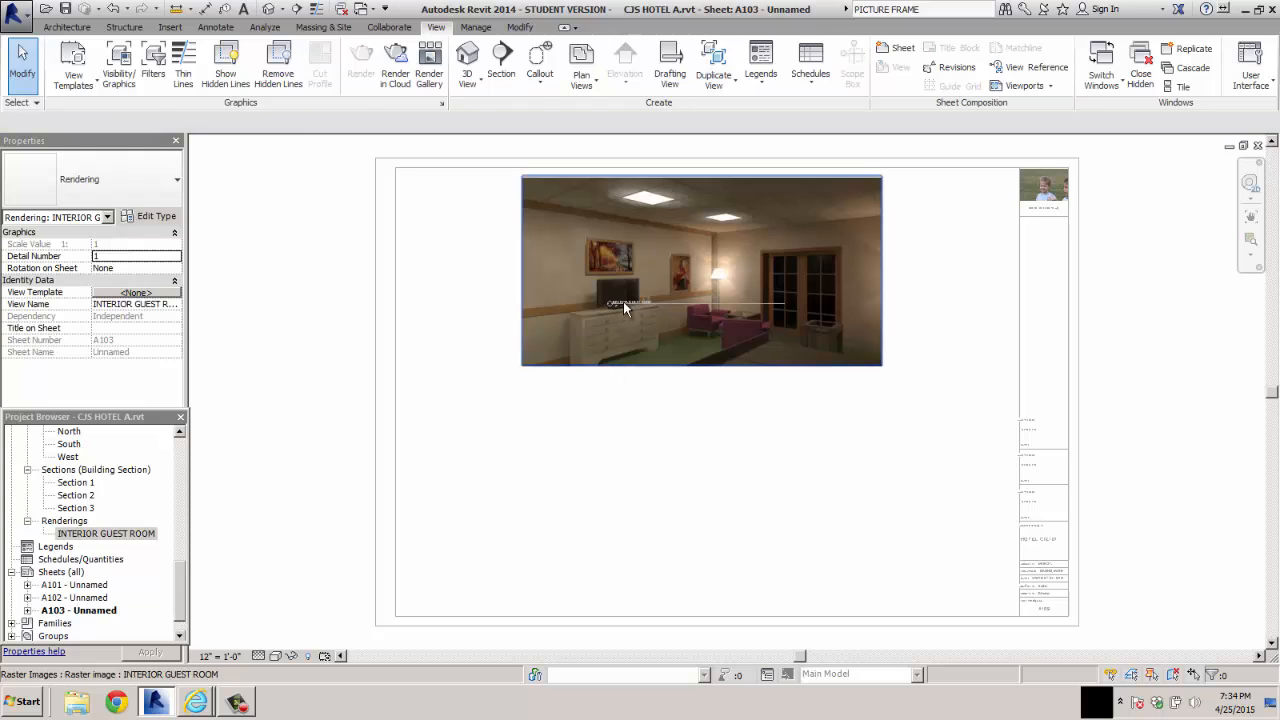
left_click(623, 301)
left_click(590, 378)
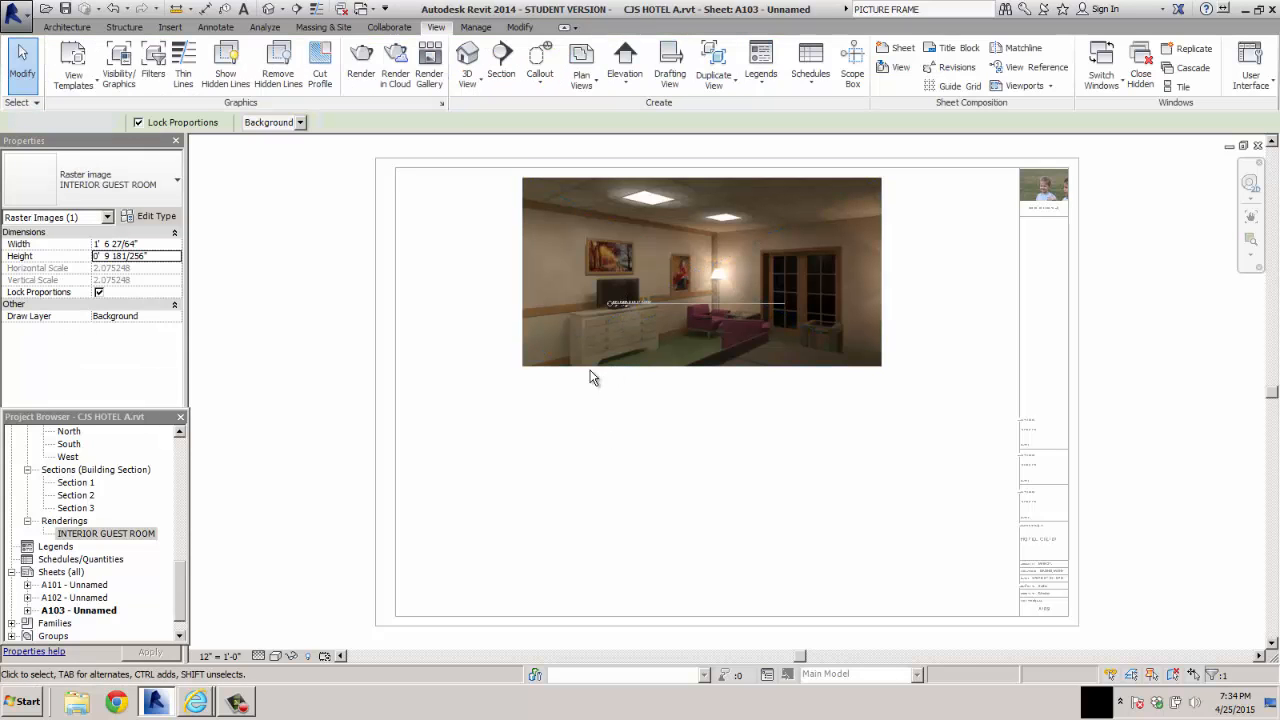
left_click(612, 308)
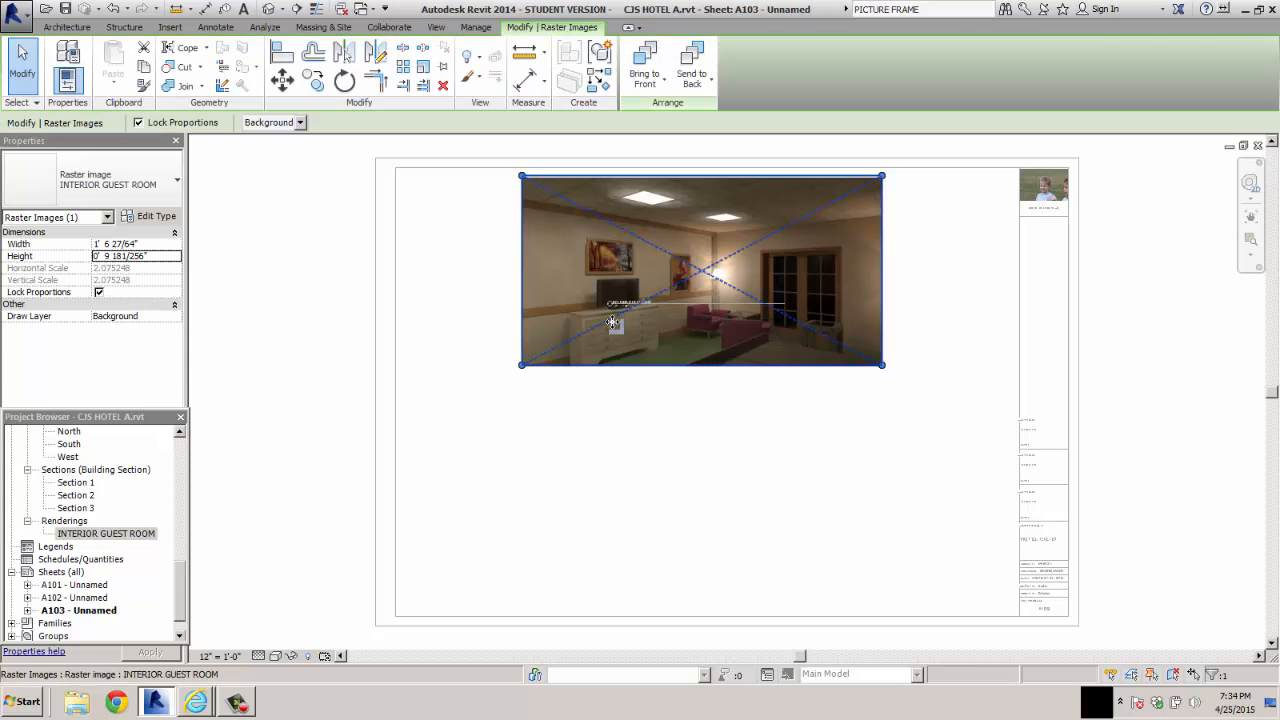
left_click_drag(612, 308, 612, 466)
left_click(638, 308)
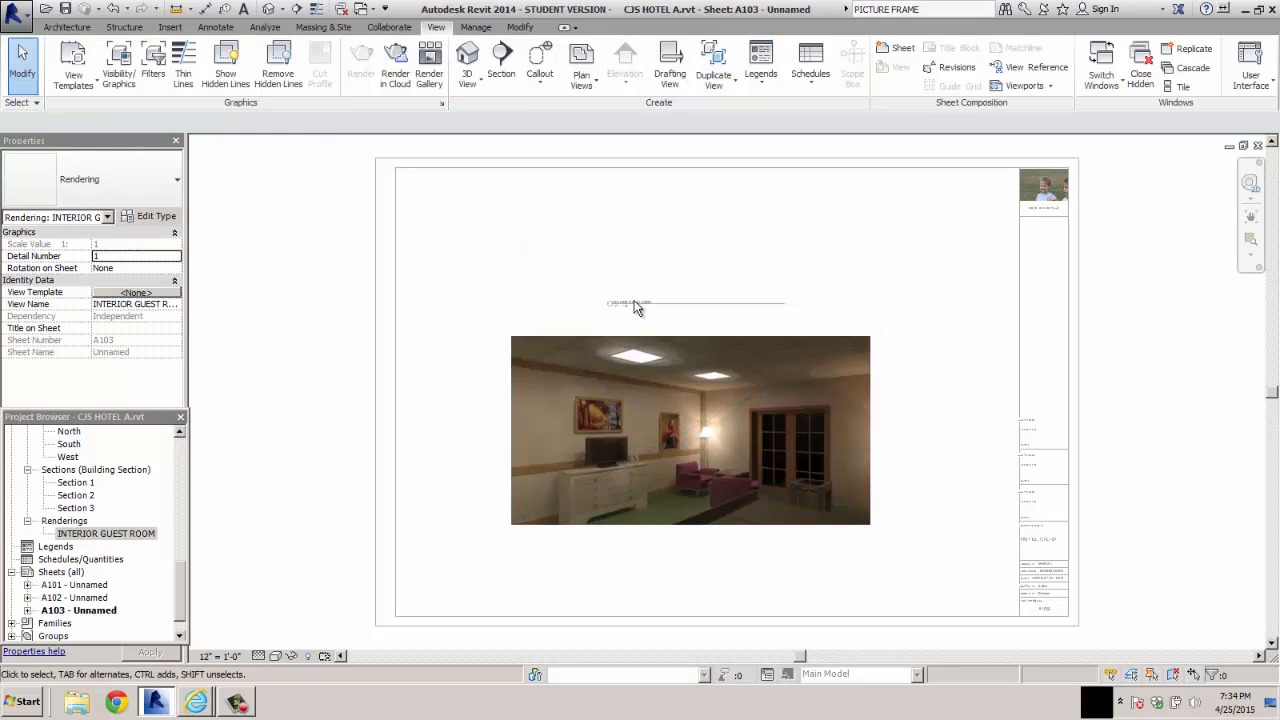
left_click_drag(673, 435, 697, 280)
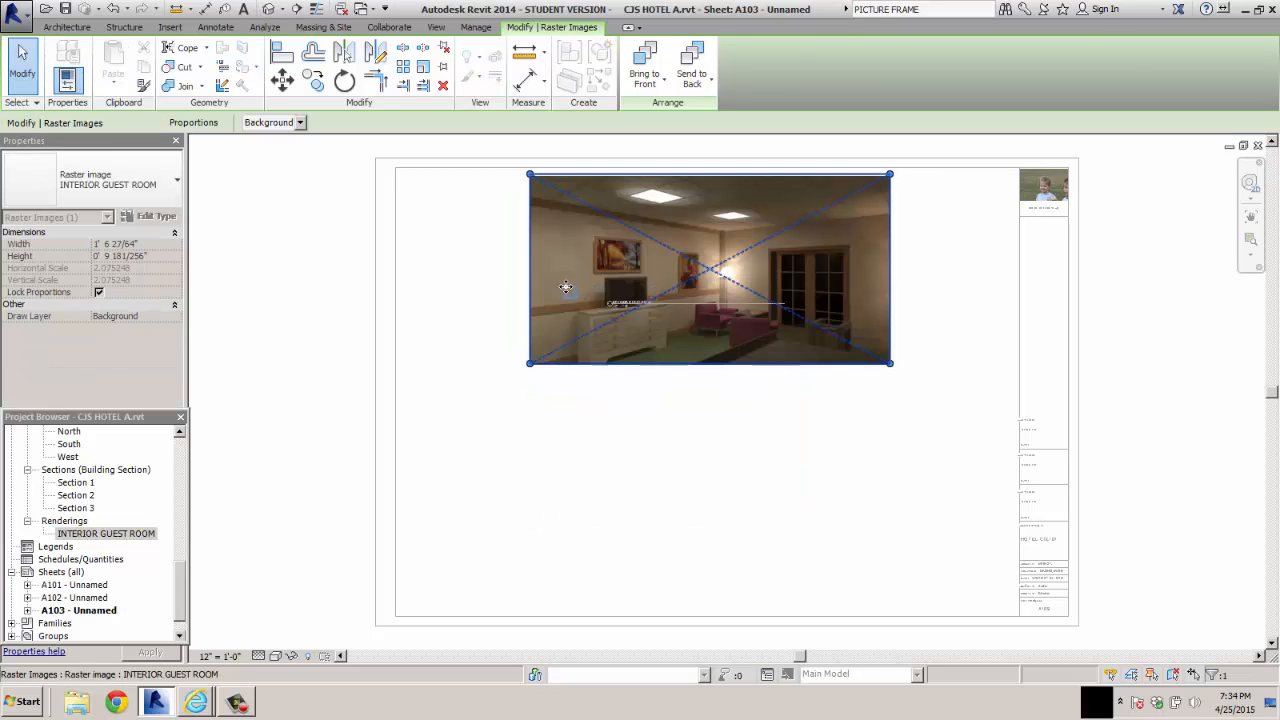
left_click(509, 290)
left_click(521, 310)
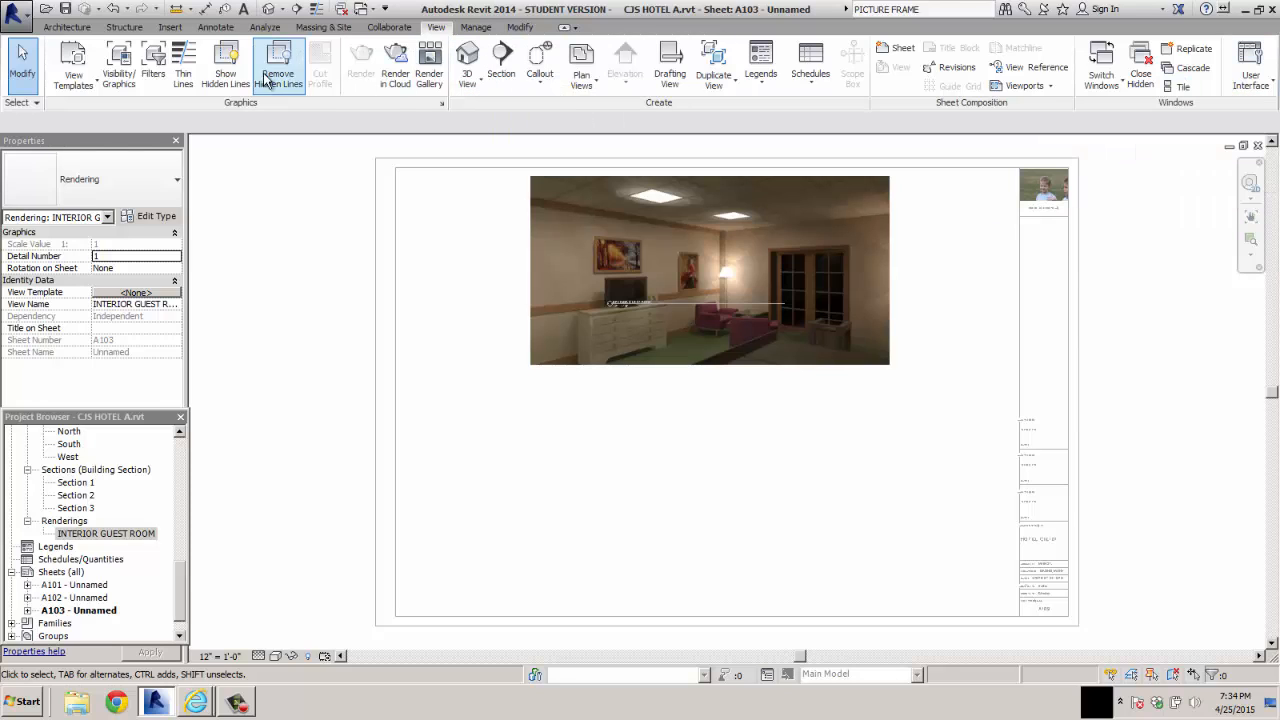
Return to sheet A103 and shift the INTERIOR GUEST ROOM viewport slightly to the right
left_click(110, 534)
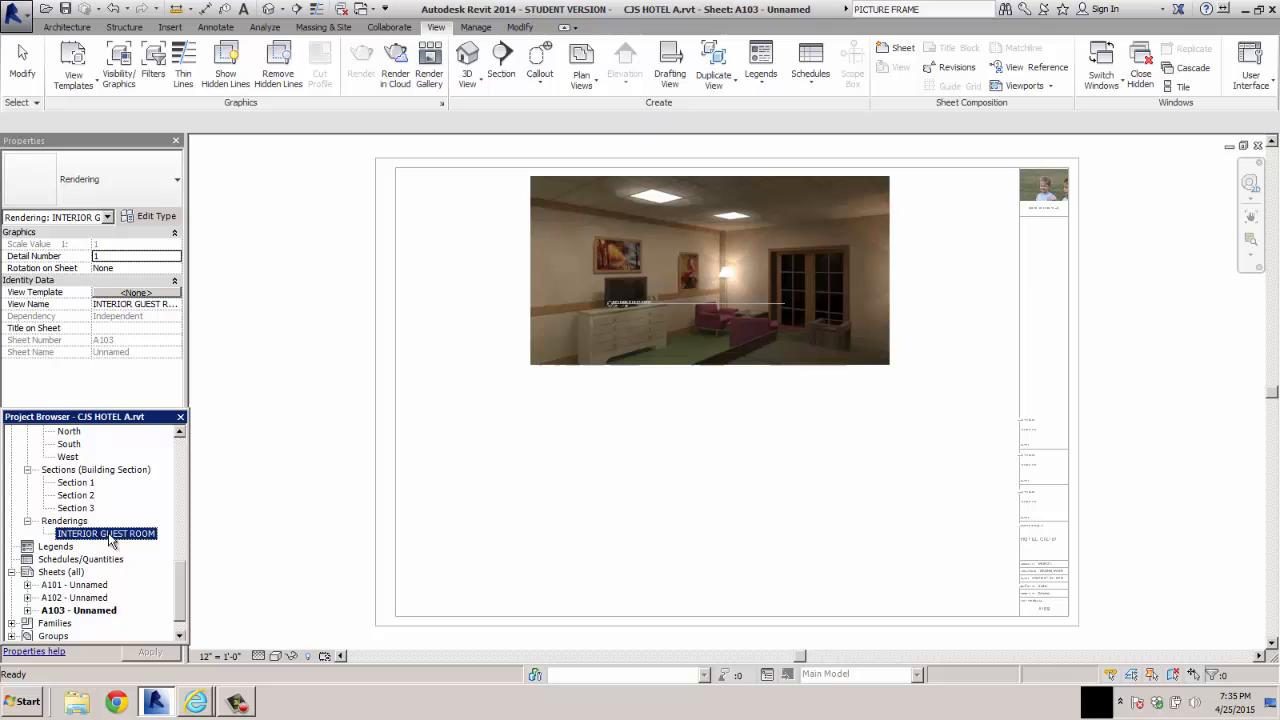
left_click(86, 612)
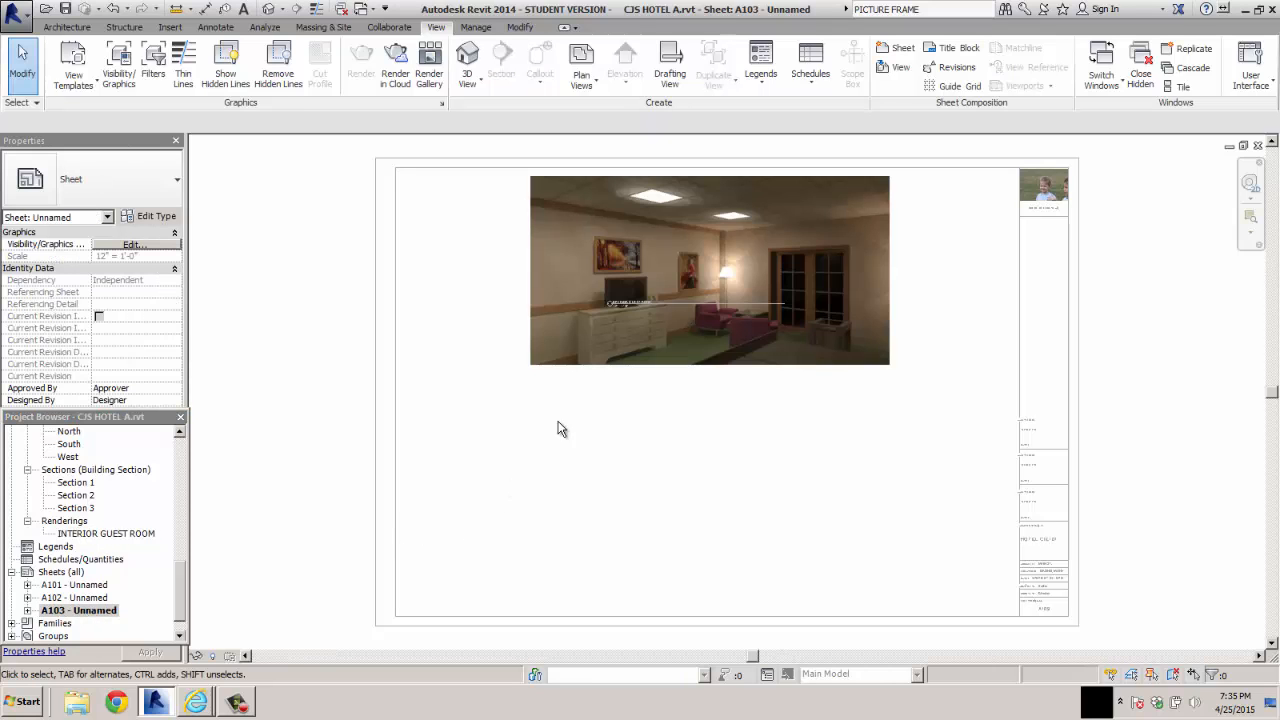
mouse_move(659, 306)
left_mouse_down()
mouse_move(688, 383)
mouse_move(670, 349)
mouse_move(672, 306)
left_mouse_up()
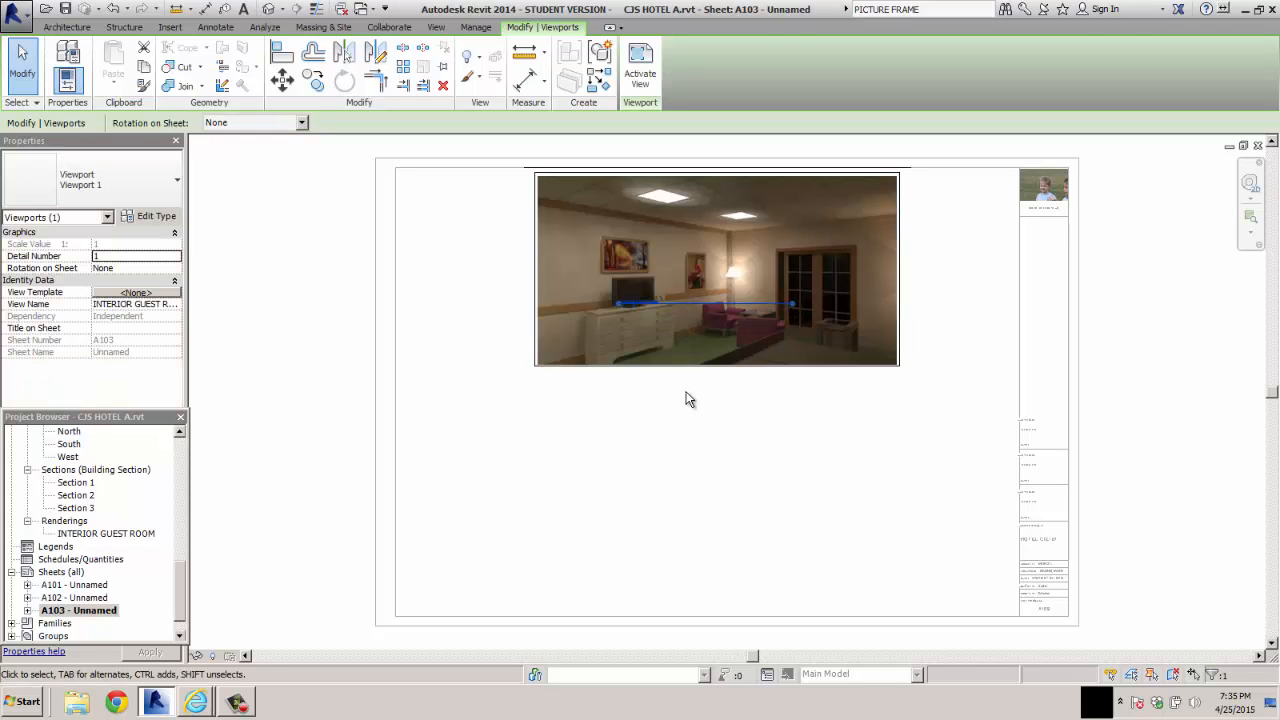
left_click(689, 397)
Move the INTERIOR GUEST ROOM view title just below the rendering and shorten its extension line to fit the text
left_click(635, 306)
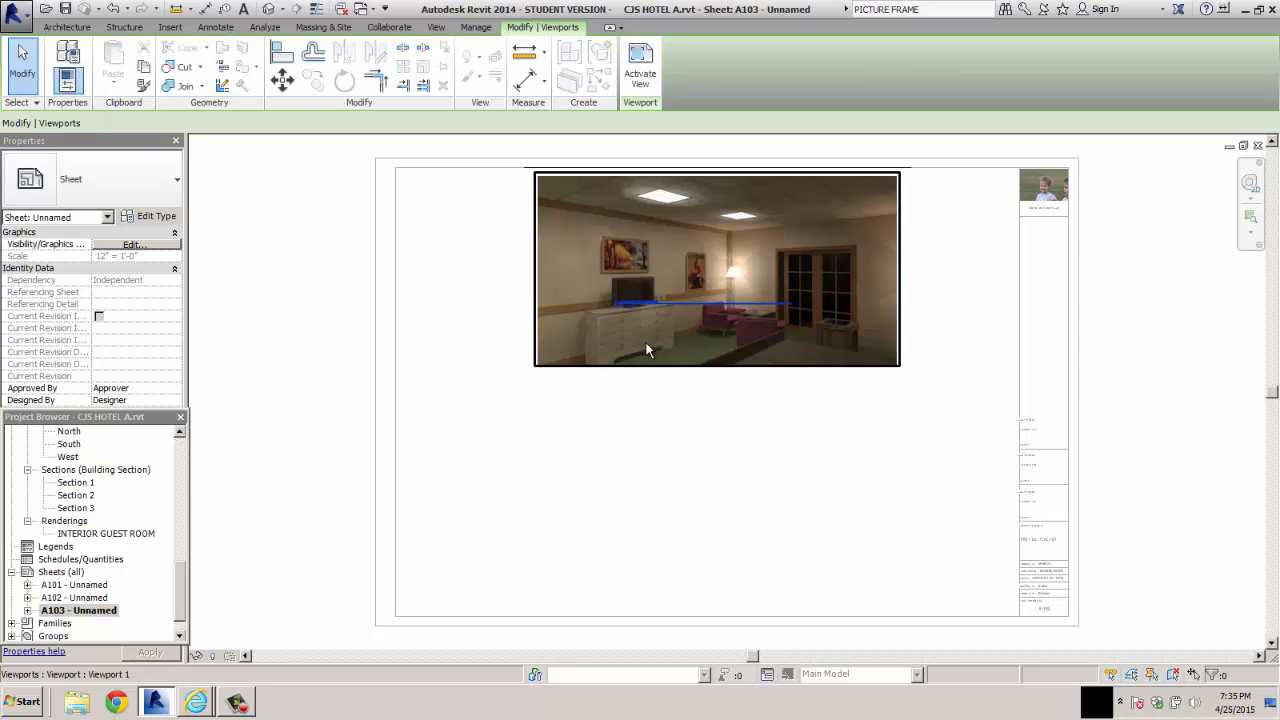
left_click_drag(635, 312, 690, 379)
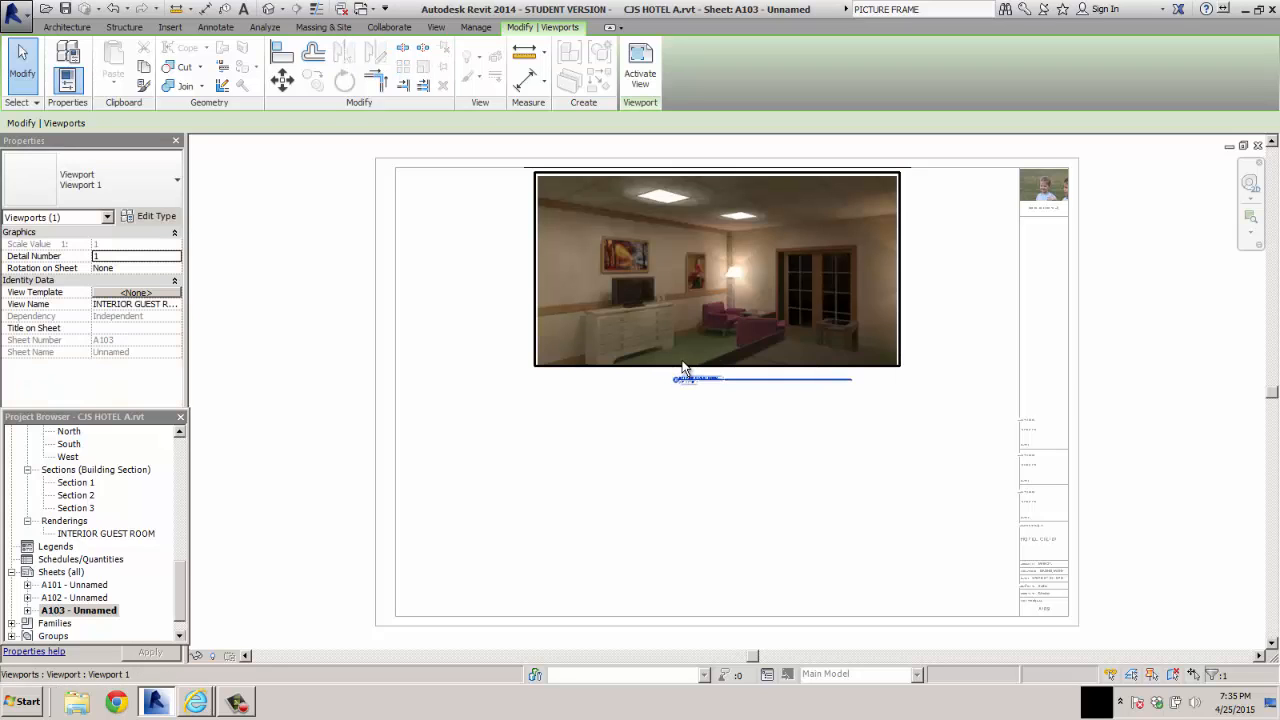
left_click_drag(851, 384, 697, 388)
scroll(640, 388, "up", 5)
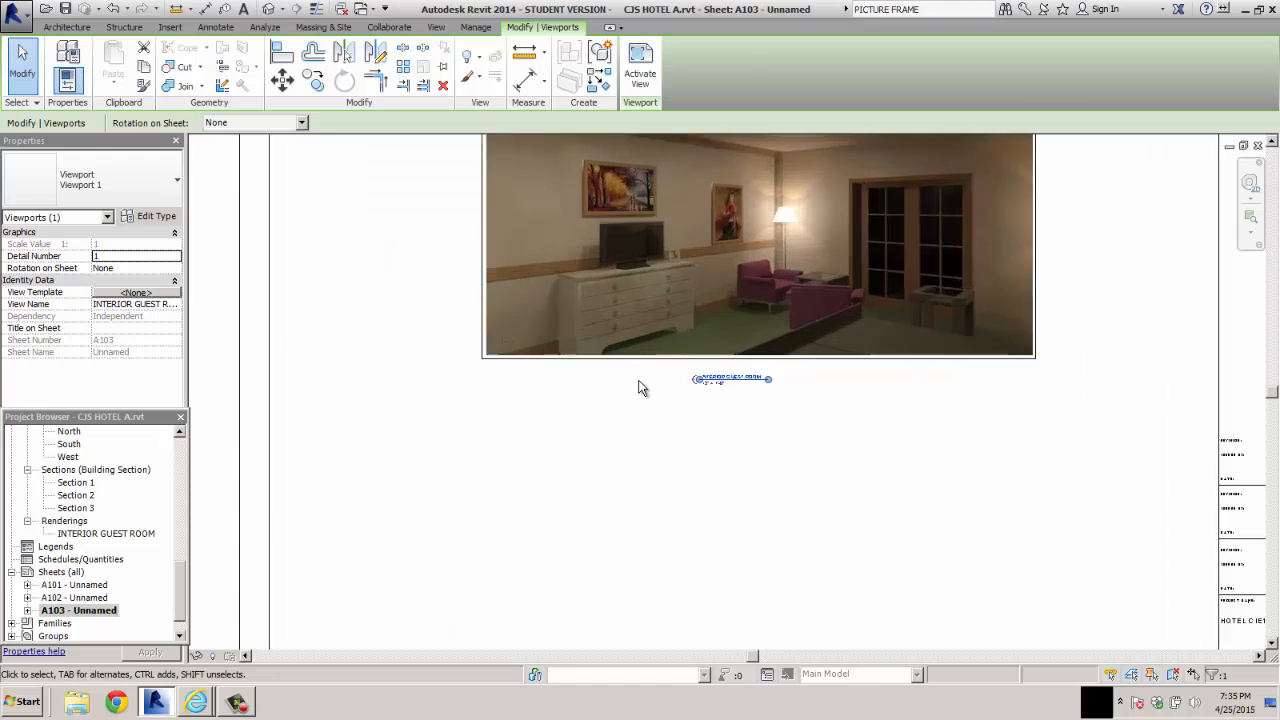
scroll(640, 388, "up", 3)
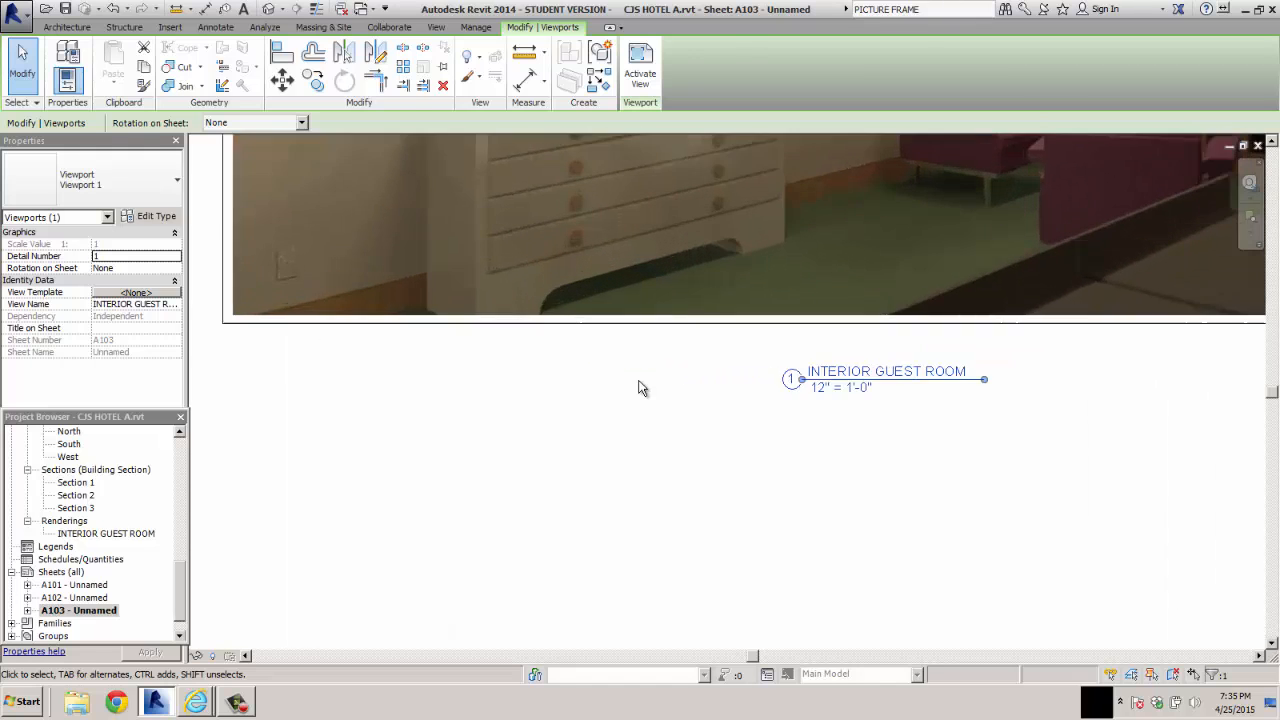
scroll(640, 388, "down", 3)
left_click(700, 423)
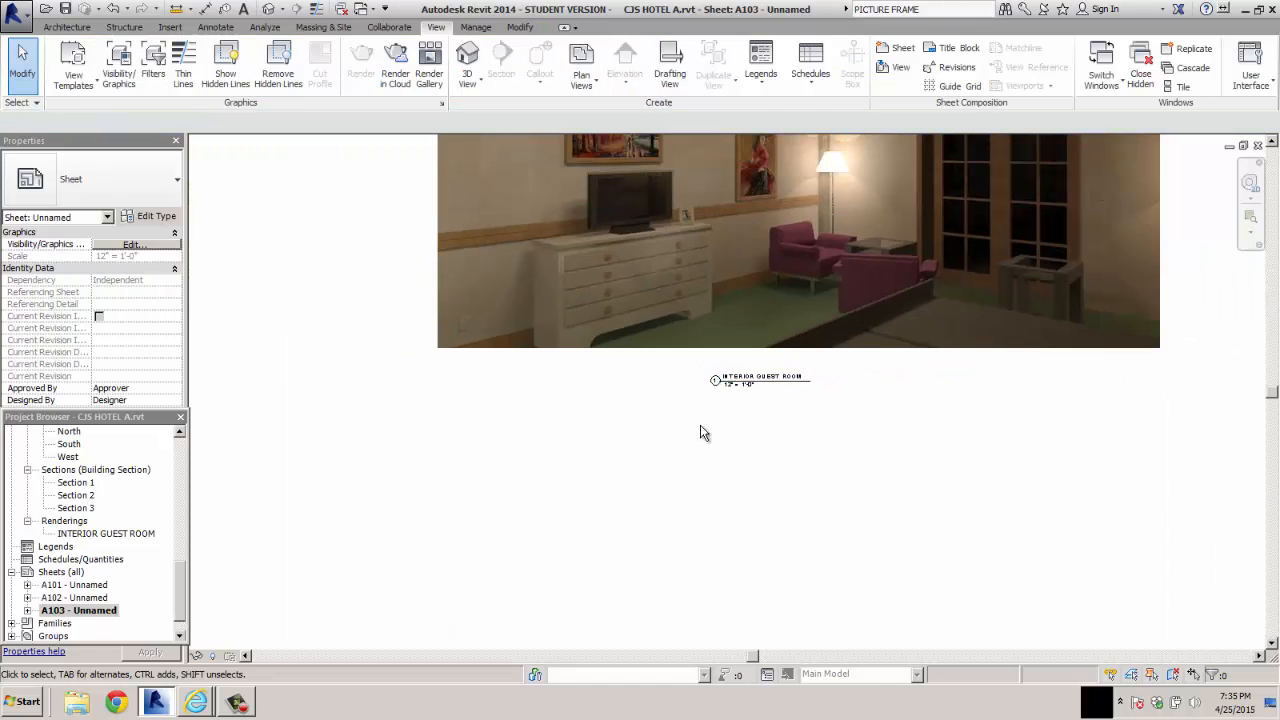
Enter the drafter's name in the titleblock's drawn-by field
scroll(700, 424, "down", 2)
scroll(704, 418, "down", 2)
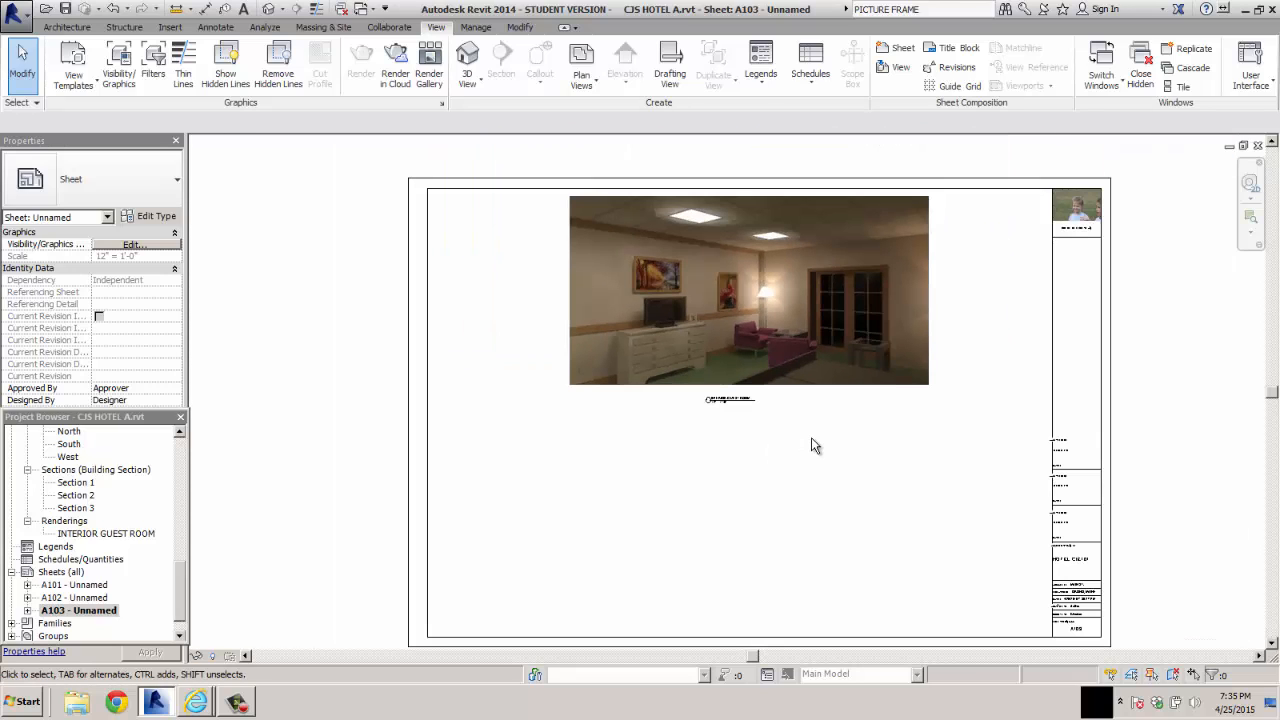
scroll(1095, 594, "up", 2)
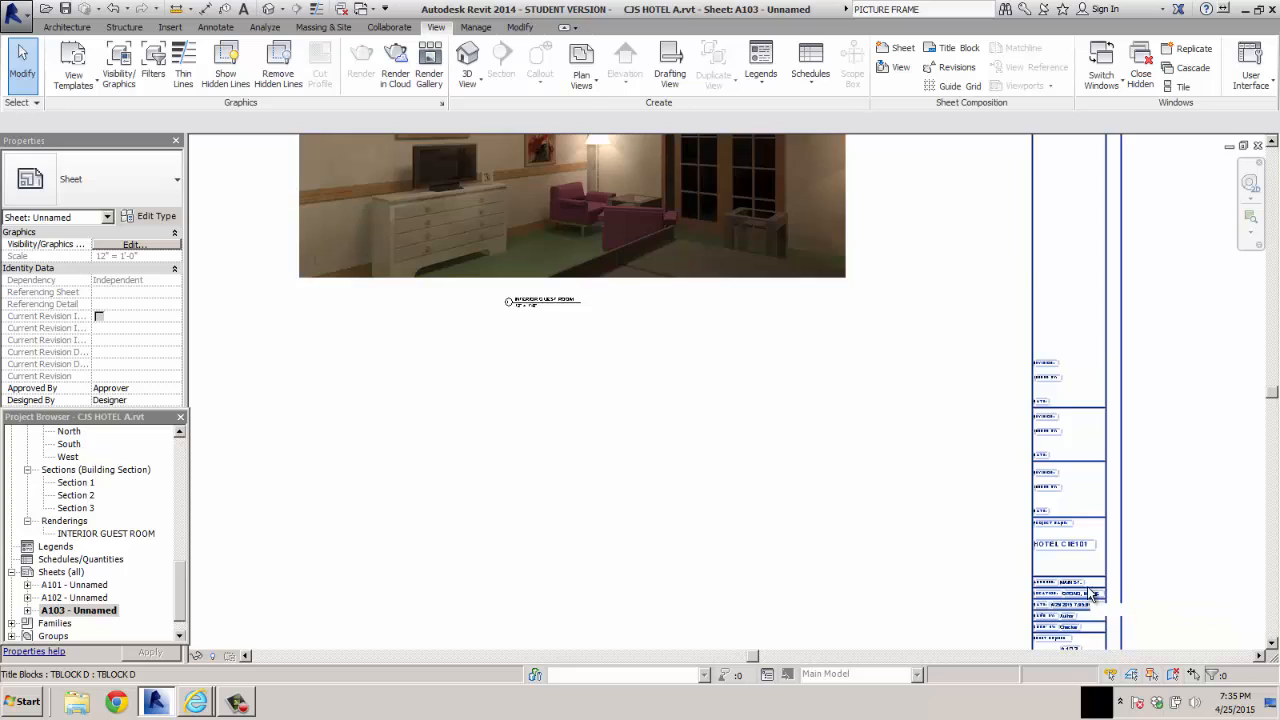
scroll(1095, 594, "up", 1)
scroll(1075, 628, "up", 1)
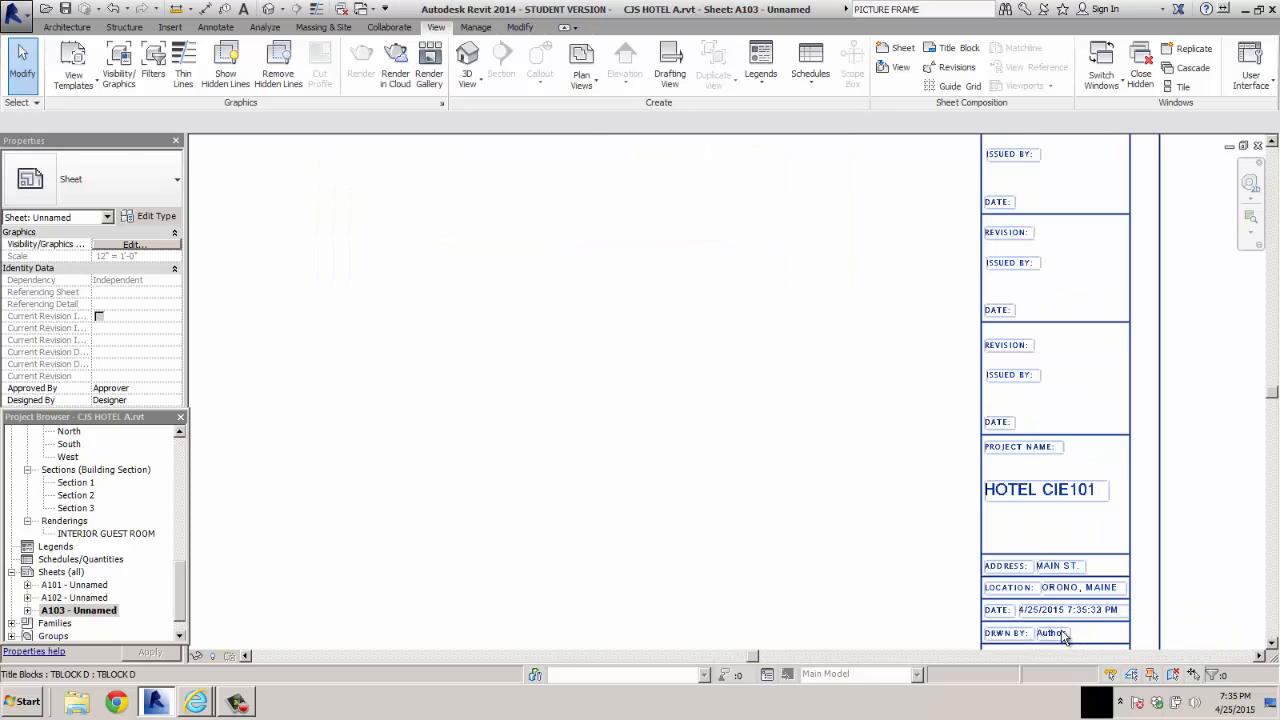
left_click(1072, 632)
left_click(1045, 636)
double_click(1050, 637)
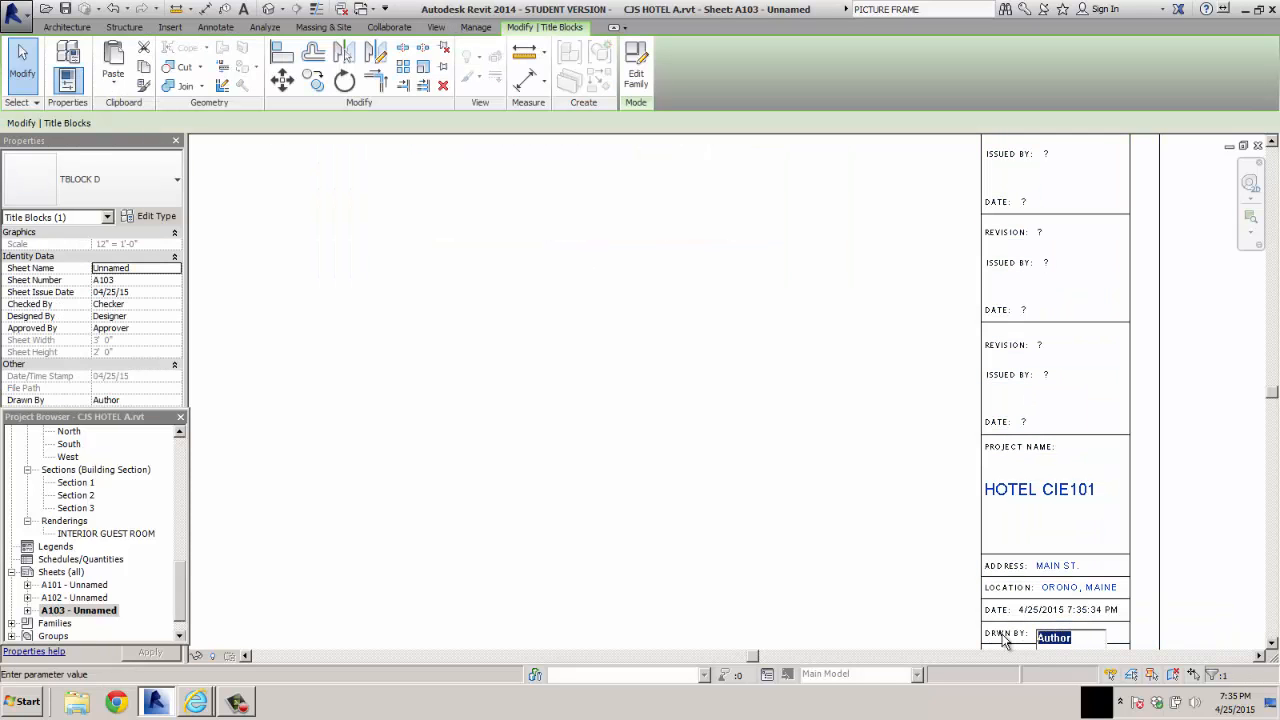
key("BackSpace")
type("C. JUNKINS")
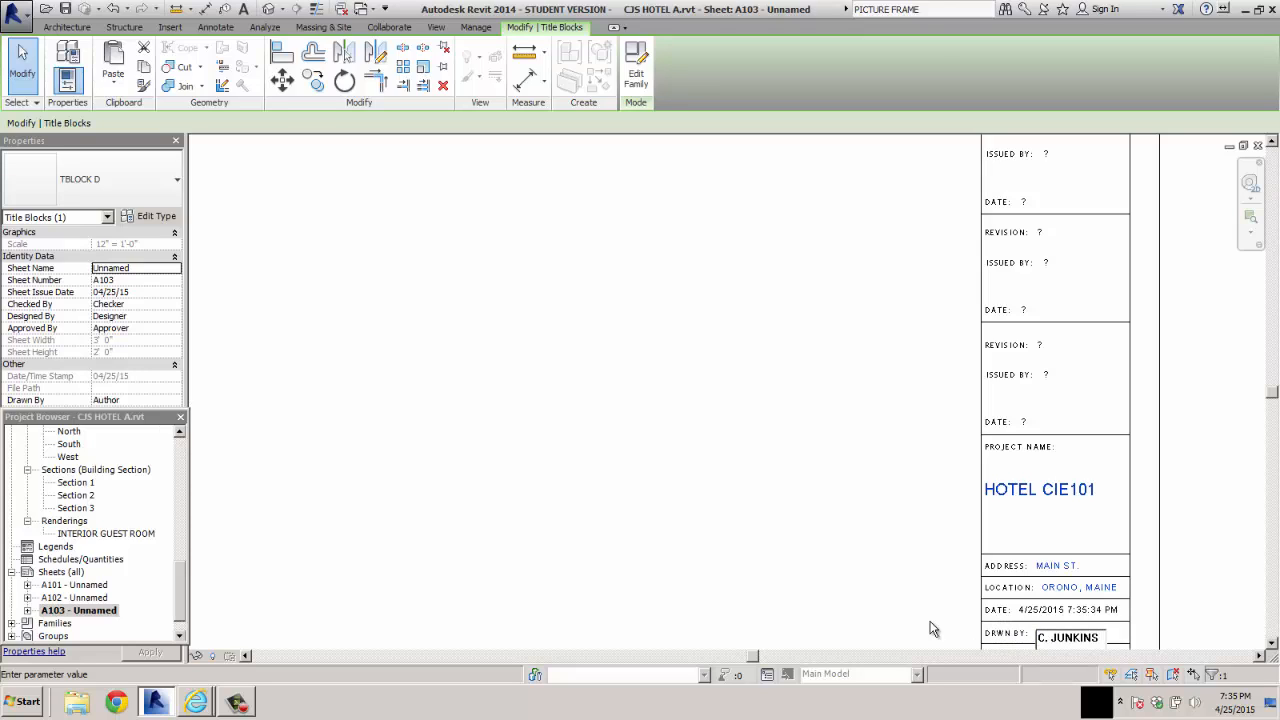
left_click(908, 563)
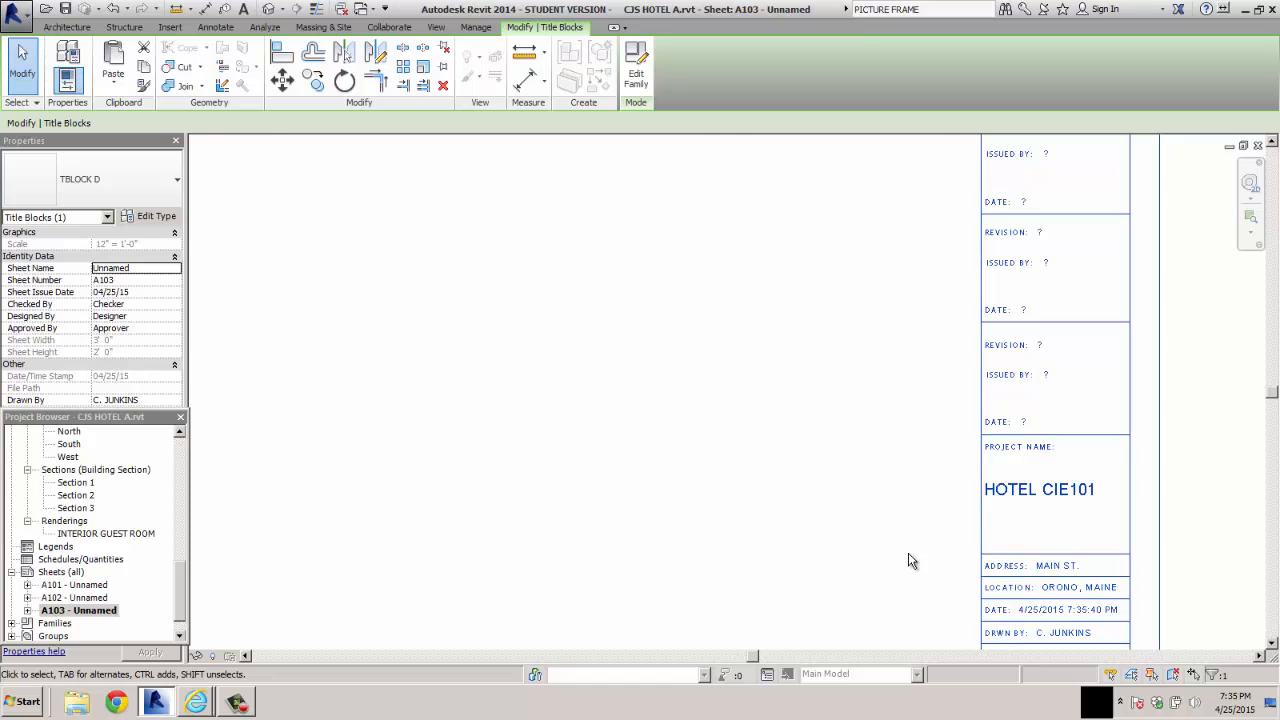
Set the sheet number in the titleblock to COVER SHT
scroll(908, 560, "down", 3)
scroll(912, 593, "down", 2)
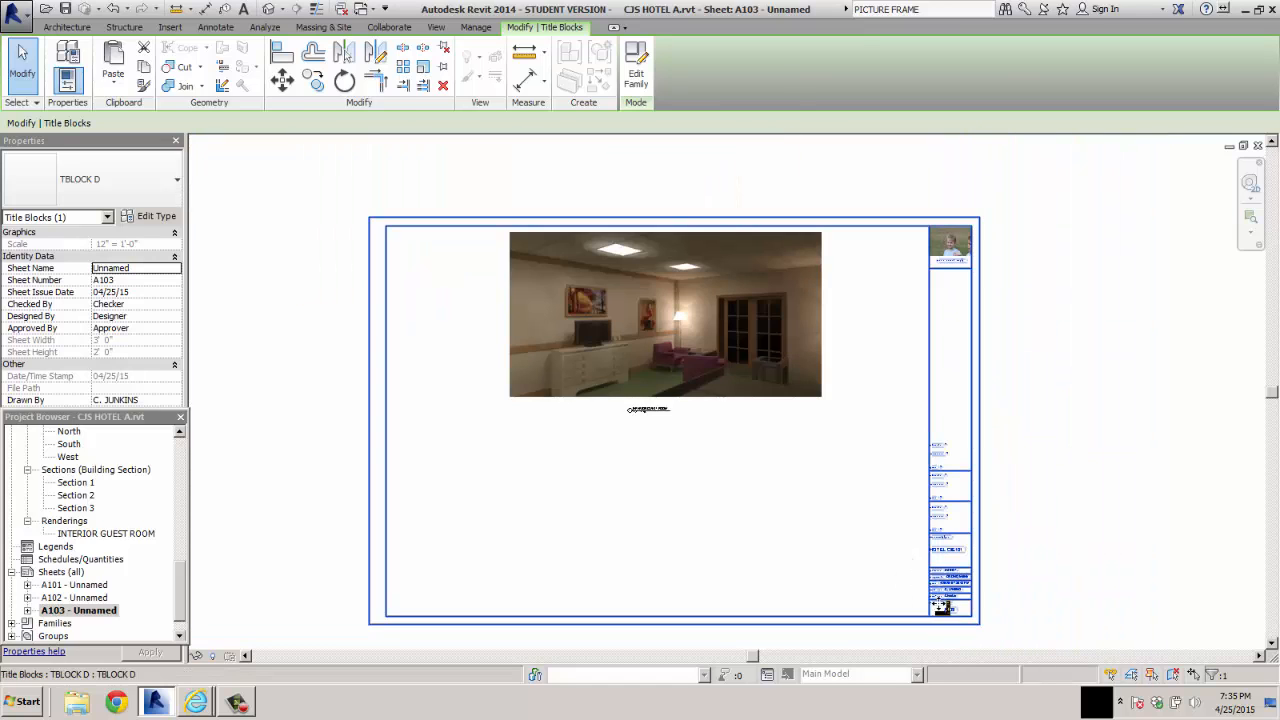
scroll(958, 612, "up", 4)
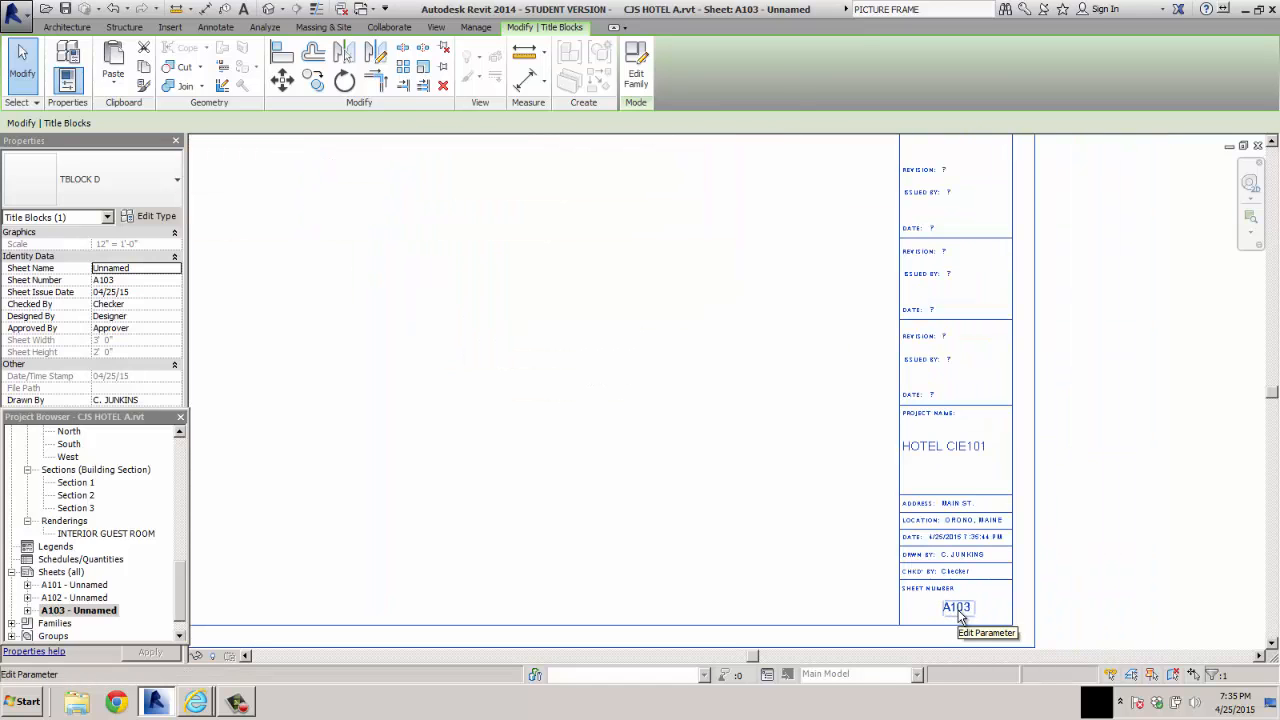
left_click(958, 612)
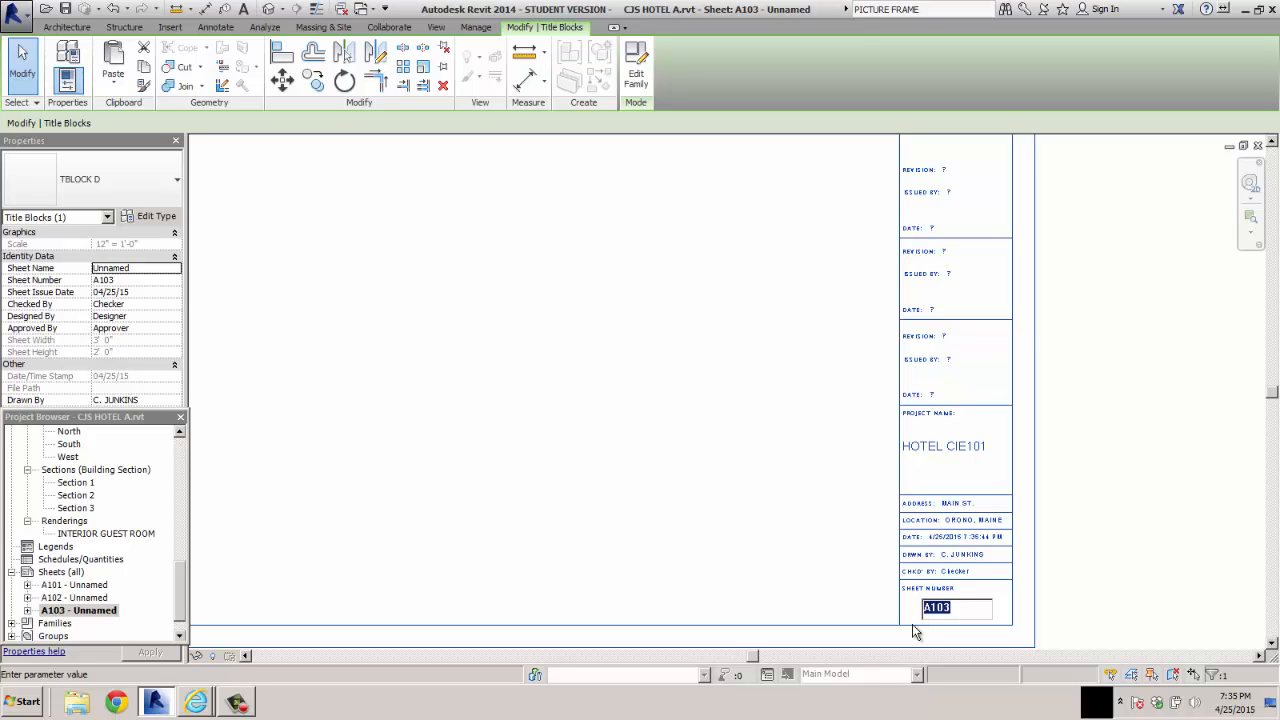
type("COVER SHT")
key("Return")
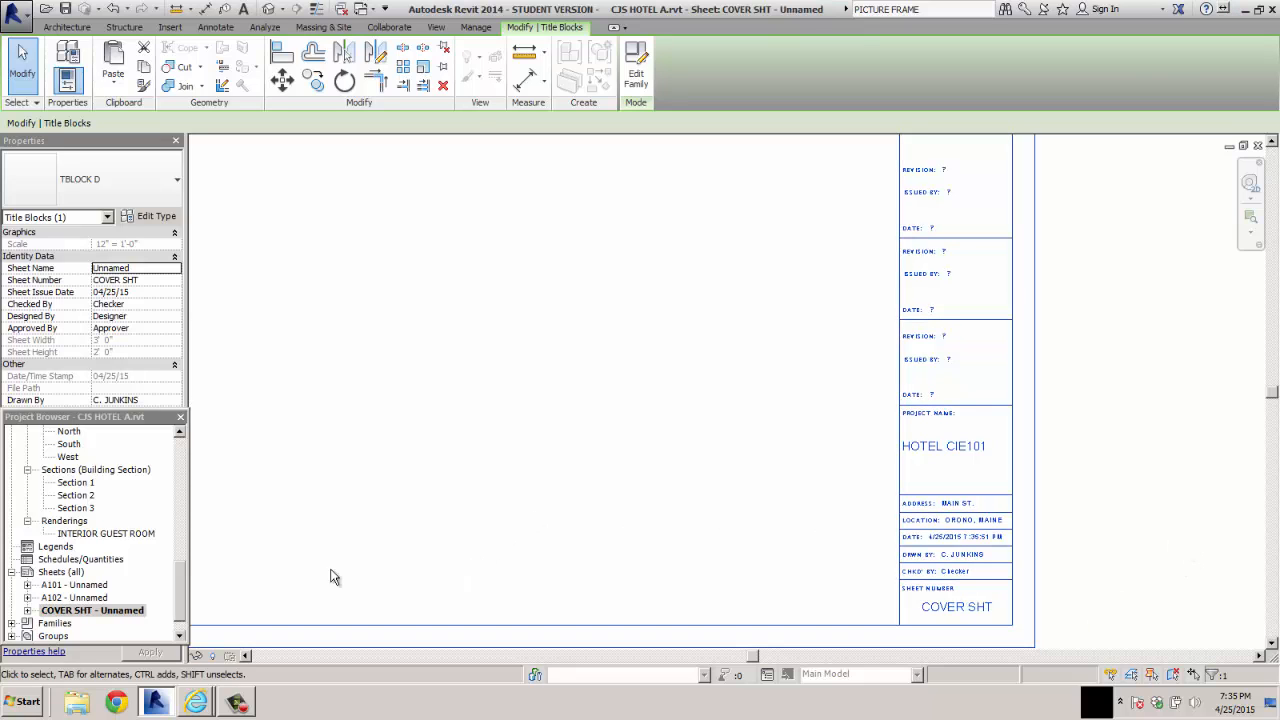
Rename the COVER SHT sheet to FINAL ASSIGN, keeping its sheet number
double_click(123, 614)
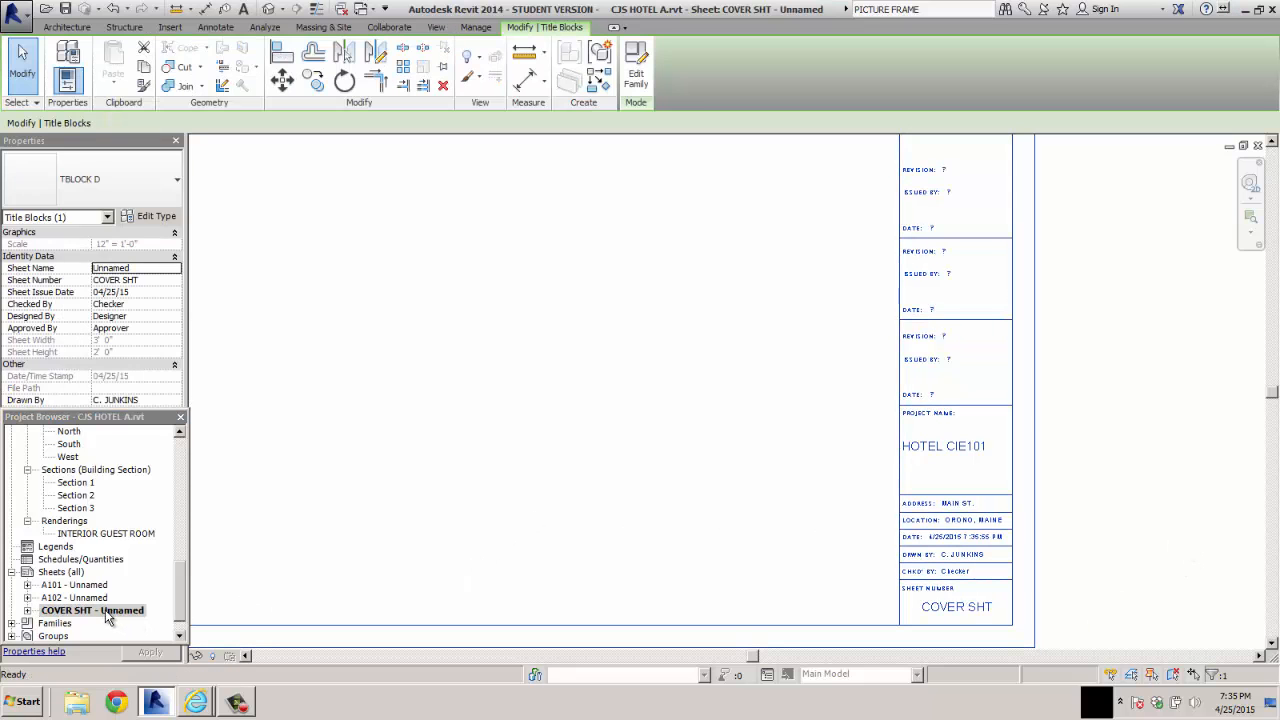
left_click(104, 612)
right_click(104, 612)
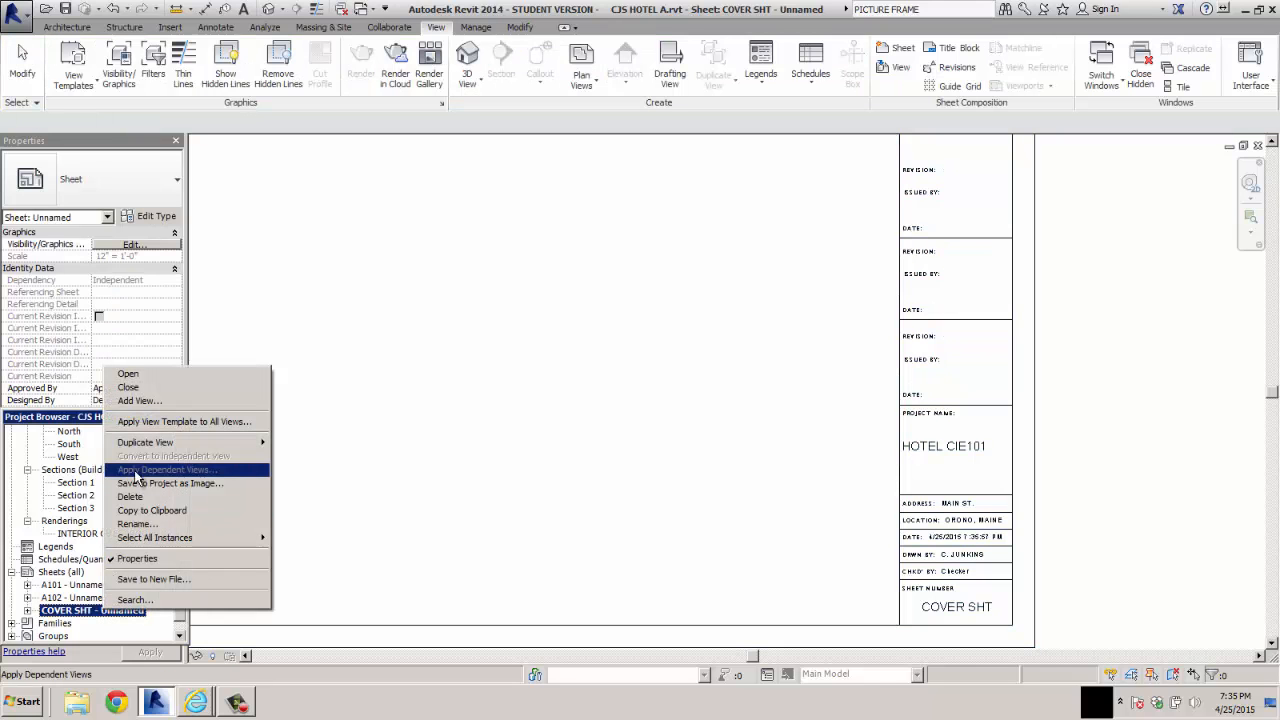
left_click(136, 525)
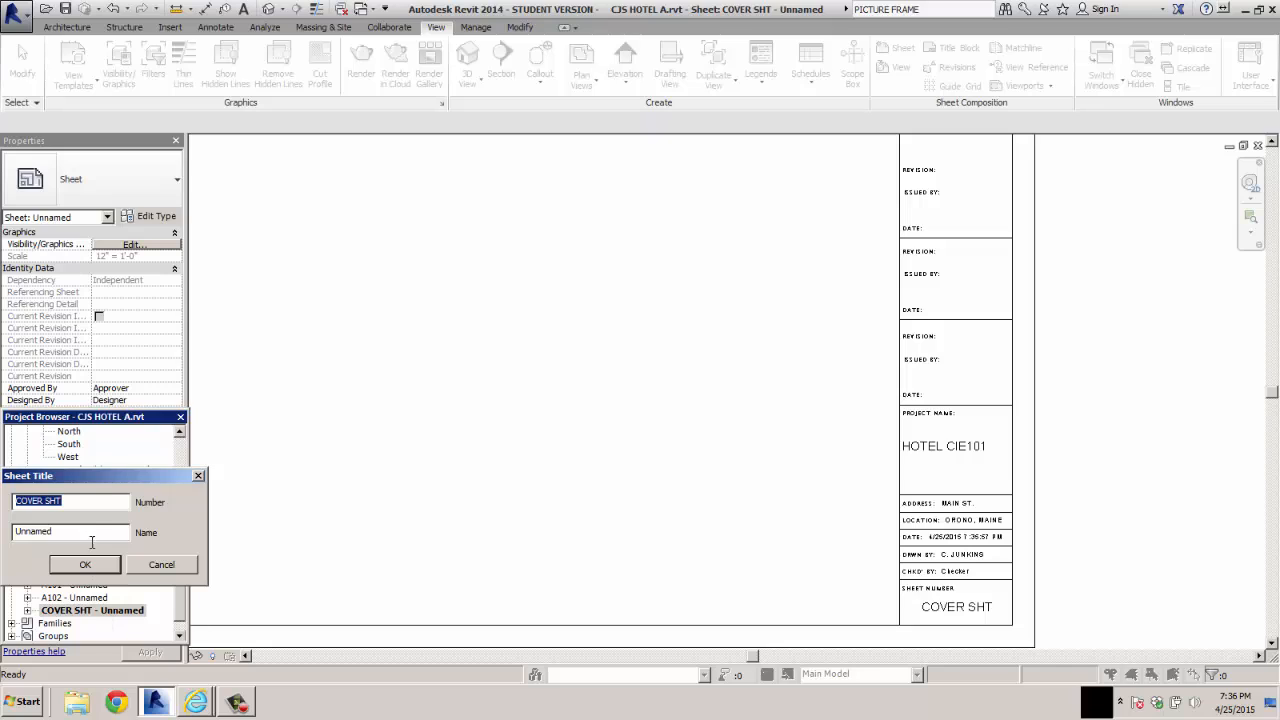
key("Tab")
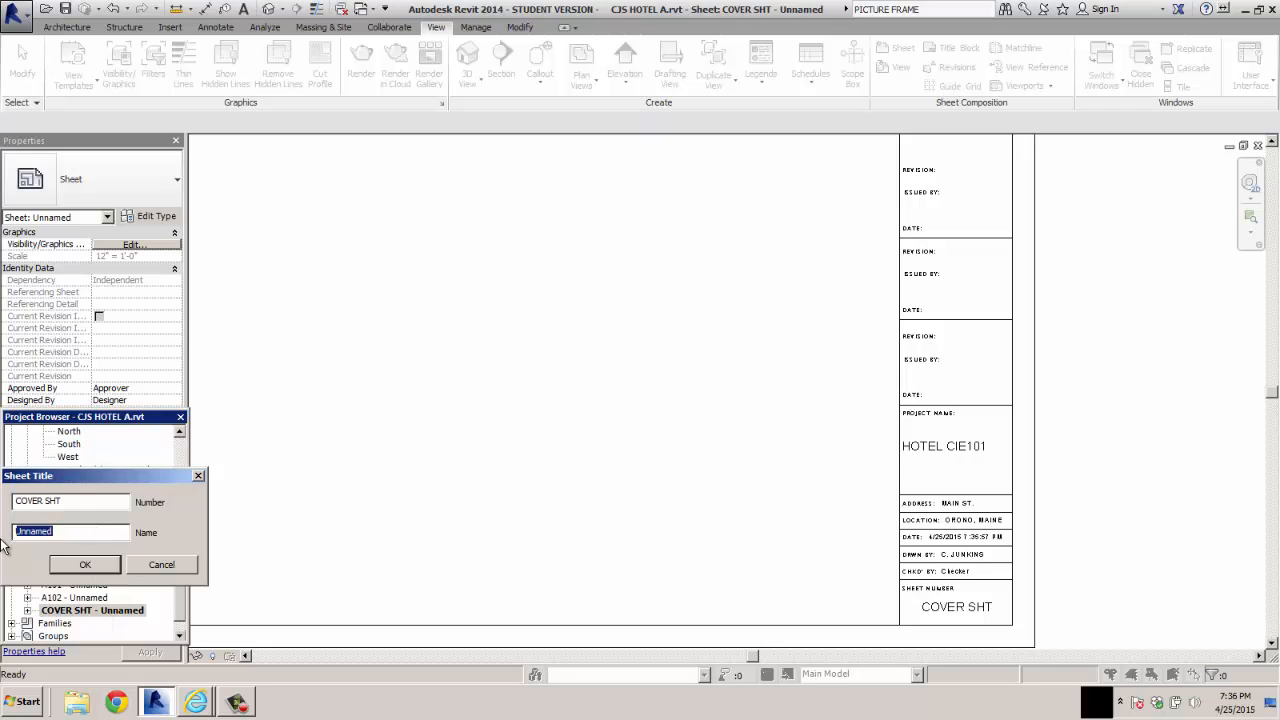
type("FINAL ASSIGN")
left_click(95, 565)
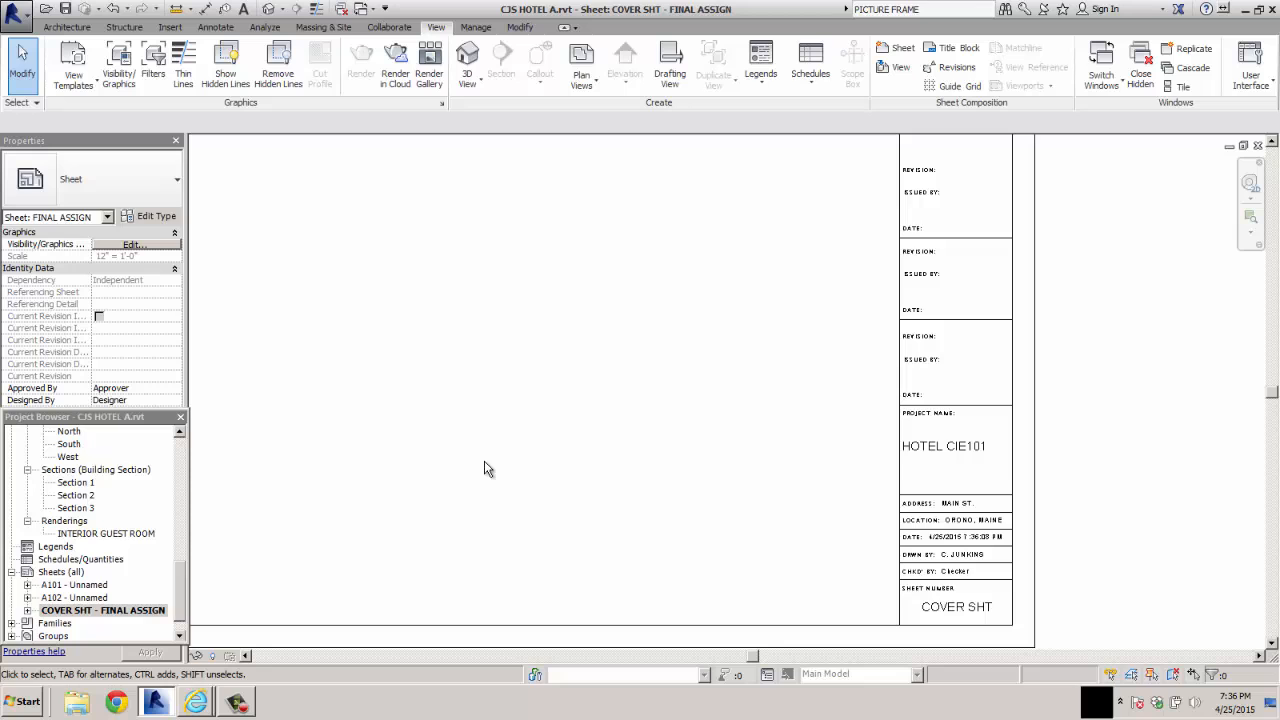
Examine the INTERIOR GUEST ROOM rendering closely and check the overall layout of the cover sheet
middle_click(484, 462)
middle_click(484, 462)
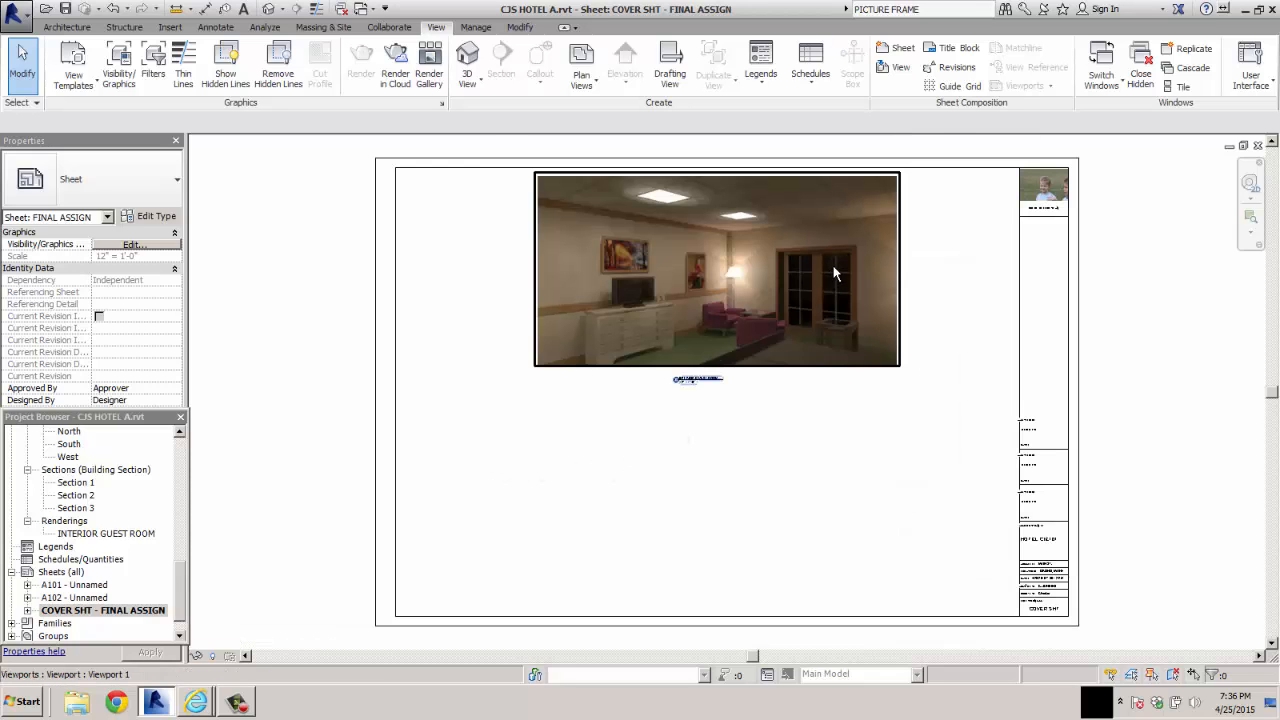
scroll(832, 264, "up", 2)
scroll(866, 290, "up", 1)
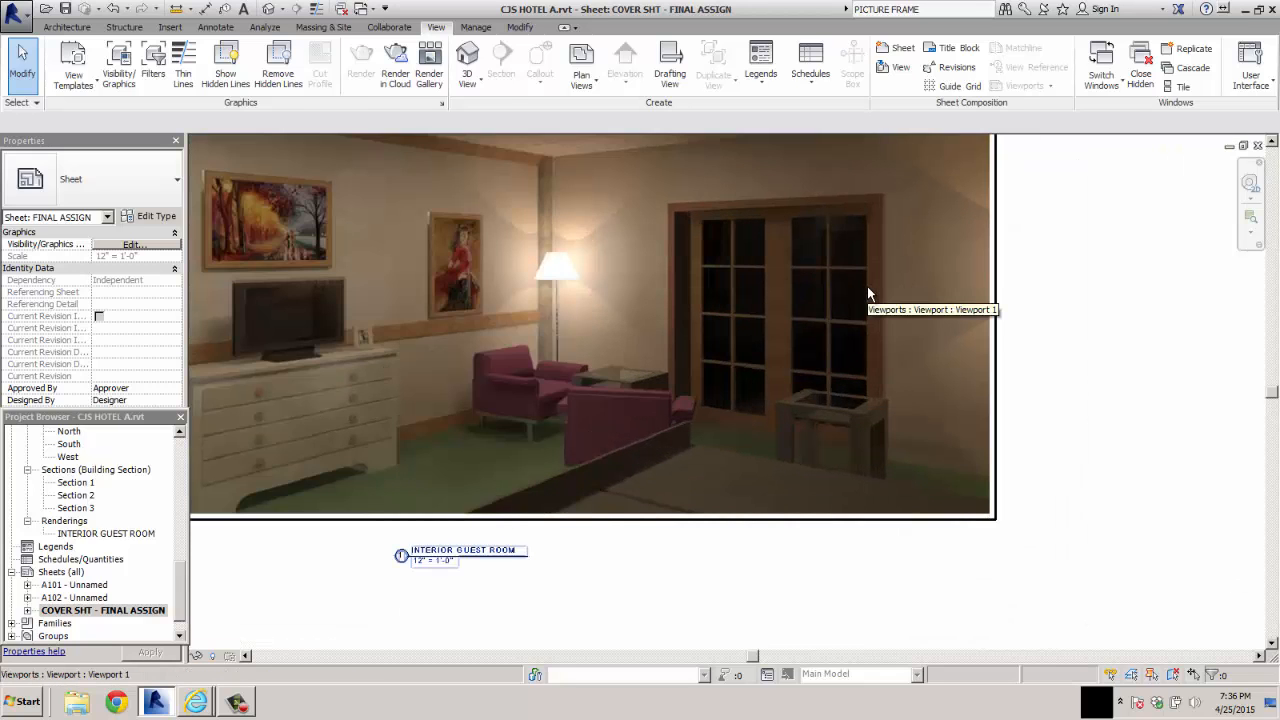
scroll(436, 240, "up", 2)
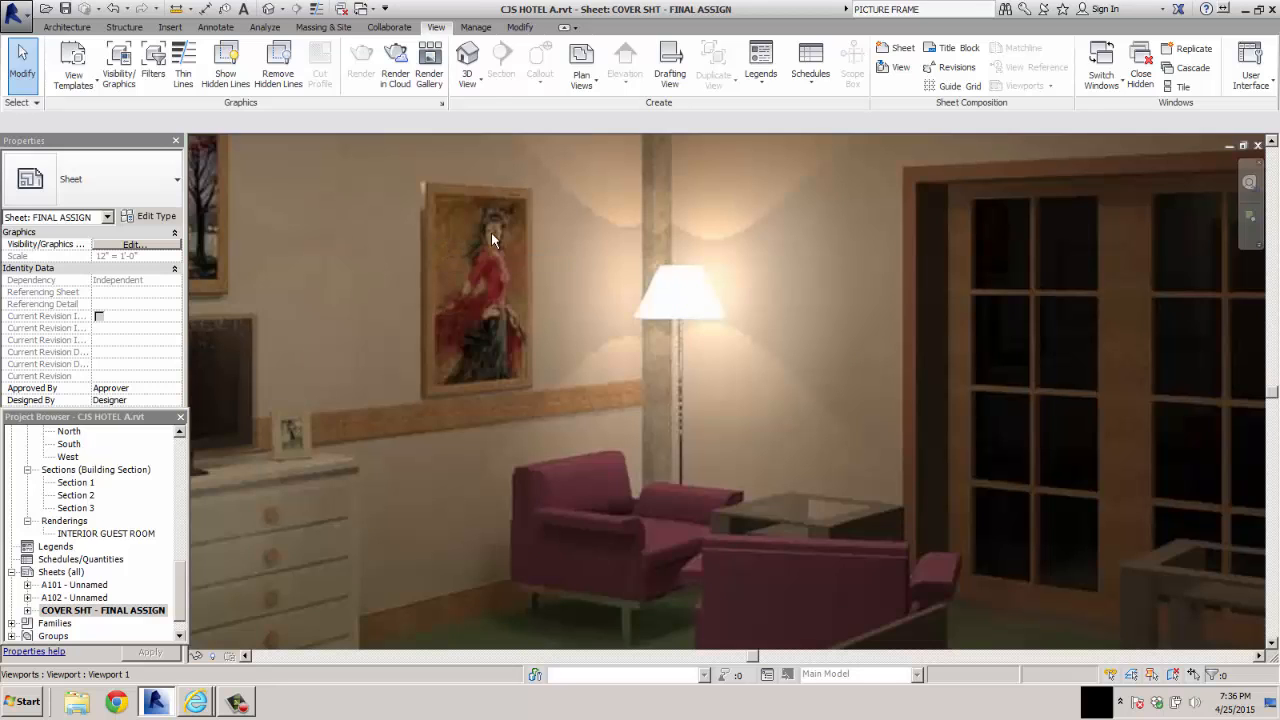
scroll(497, 233, "down", 2)
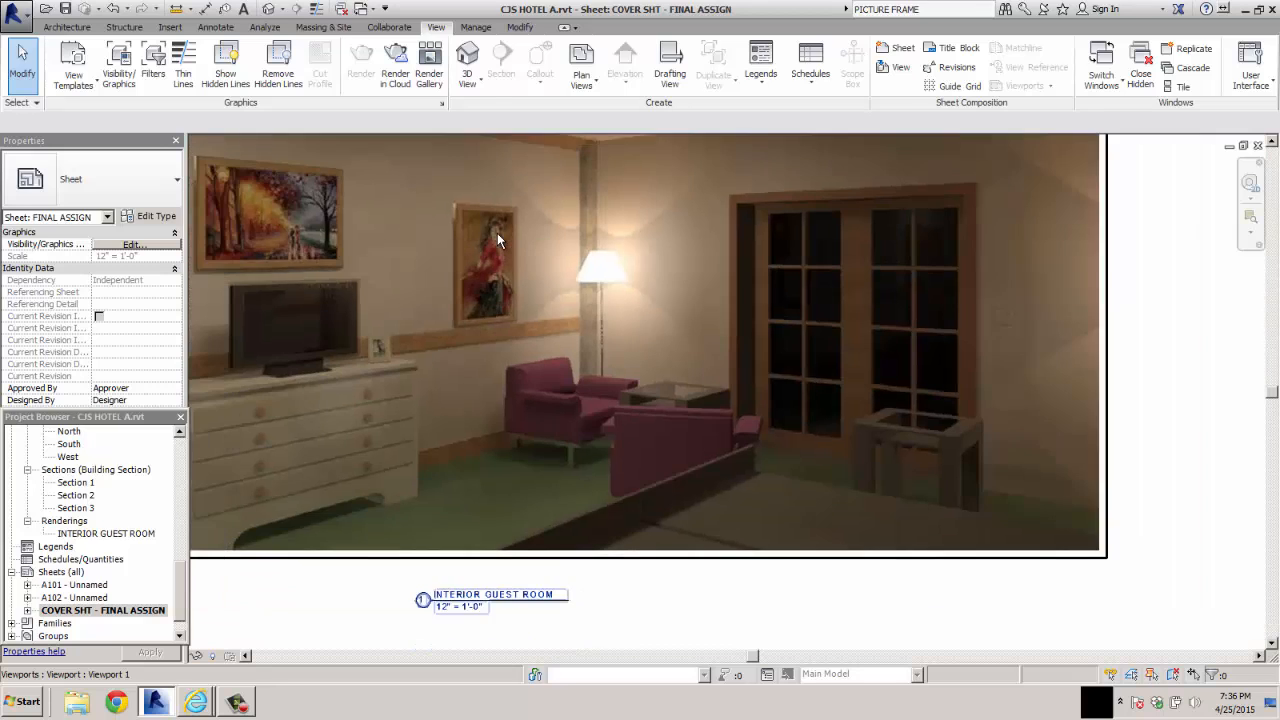
scroll(499, 240, "down", 3)
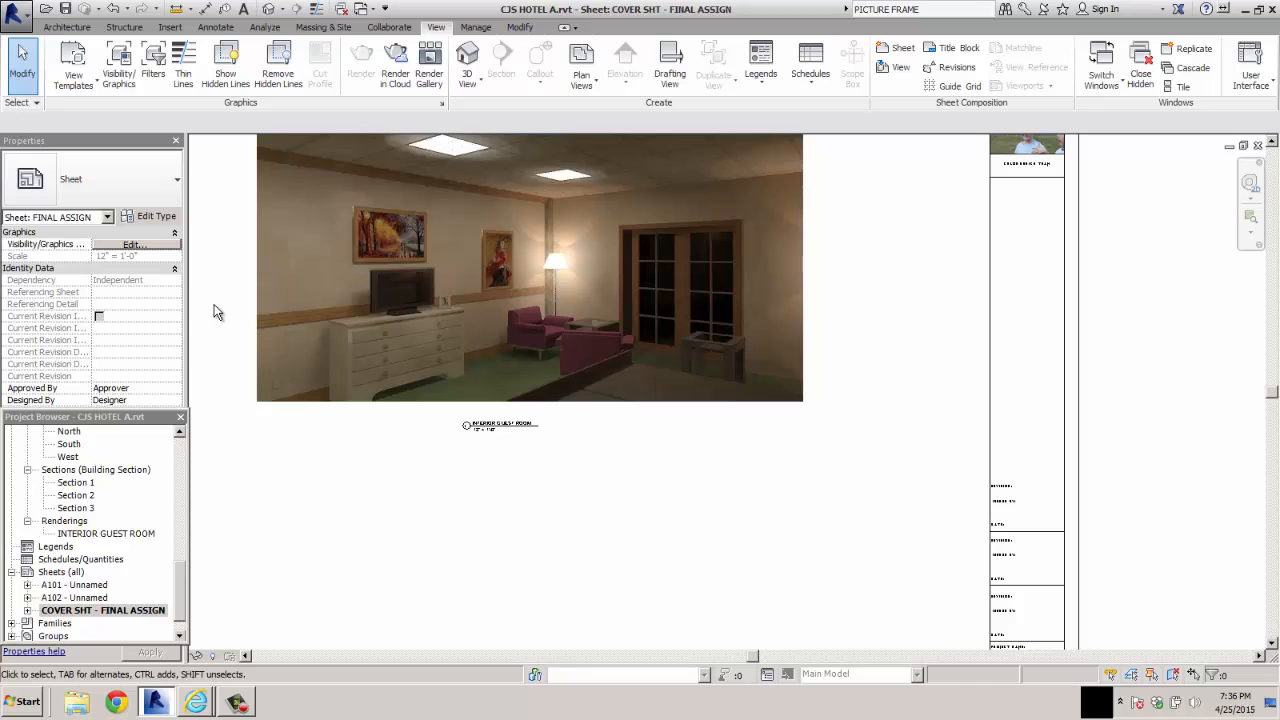
scroll(395, 470, "down", 2)
middle_click_drag(397, 477, 549, 433)
scroll(543, 431, "down", 1)
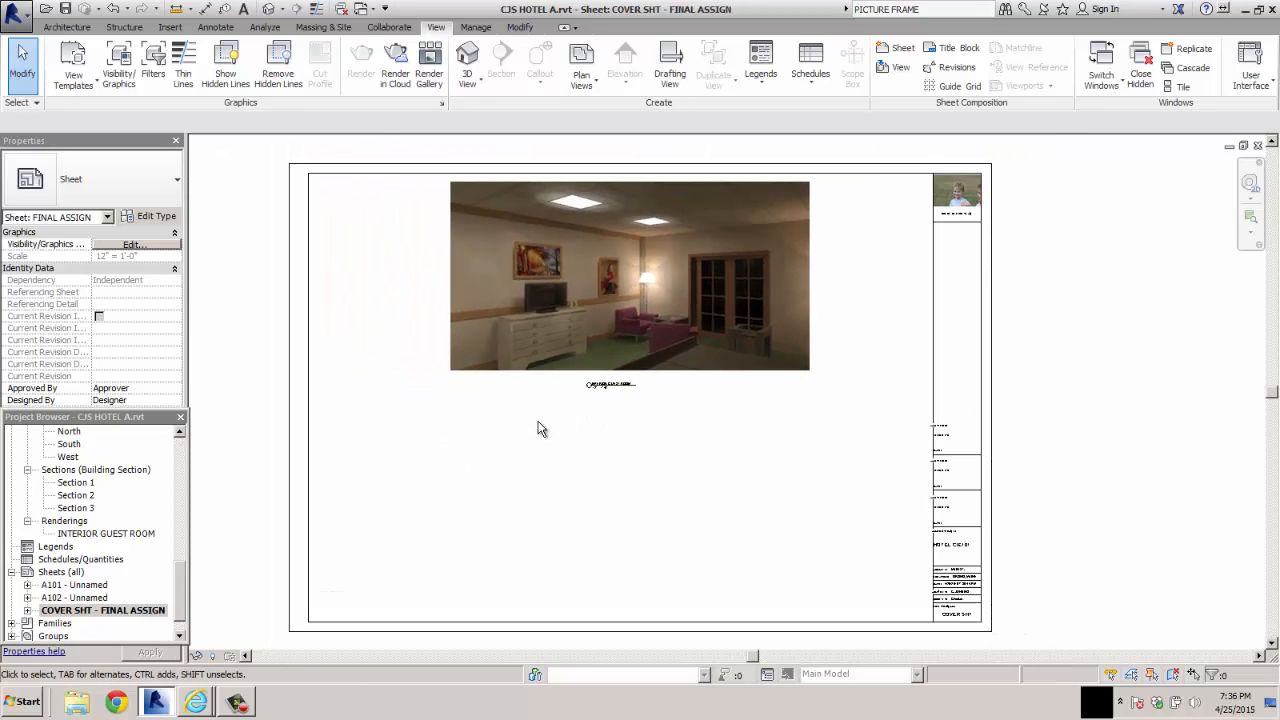
Set up an image export of the current sheet, with the image size fitted to 2500 pixels
left_click(17, 14)
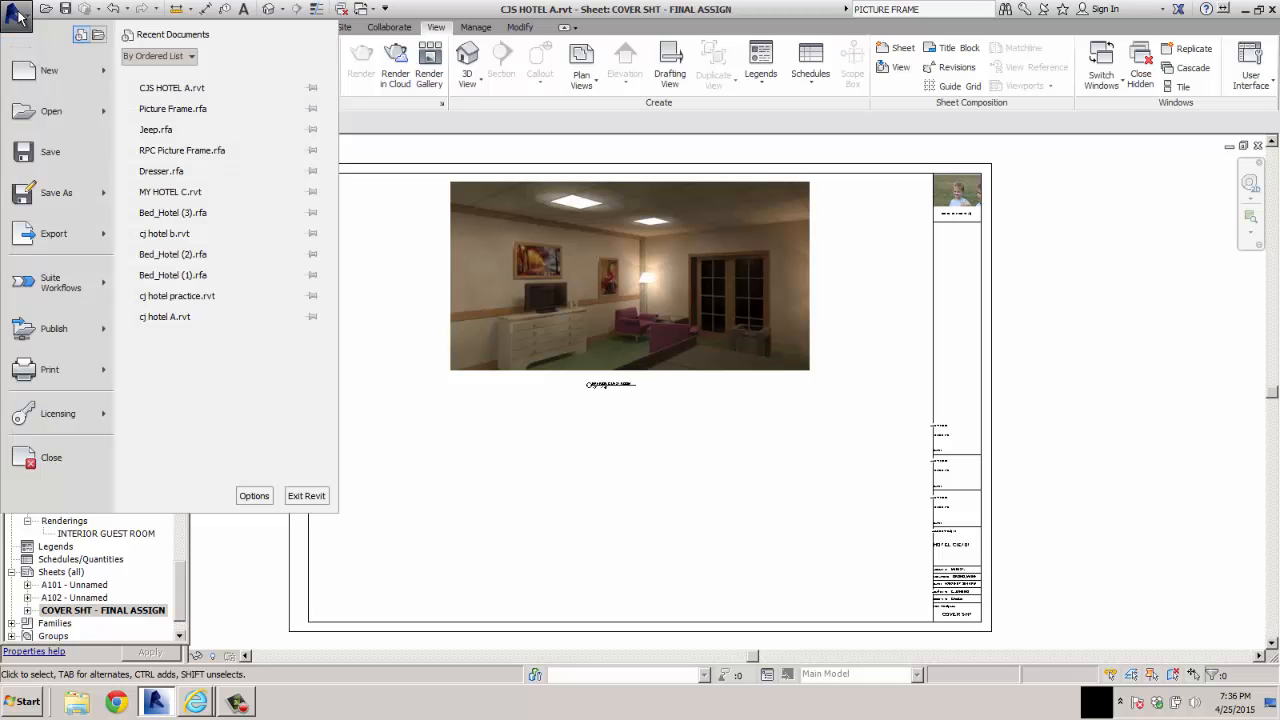
mouse_move(57, 194)
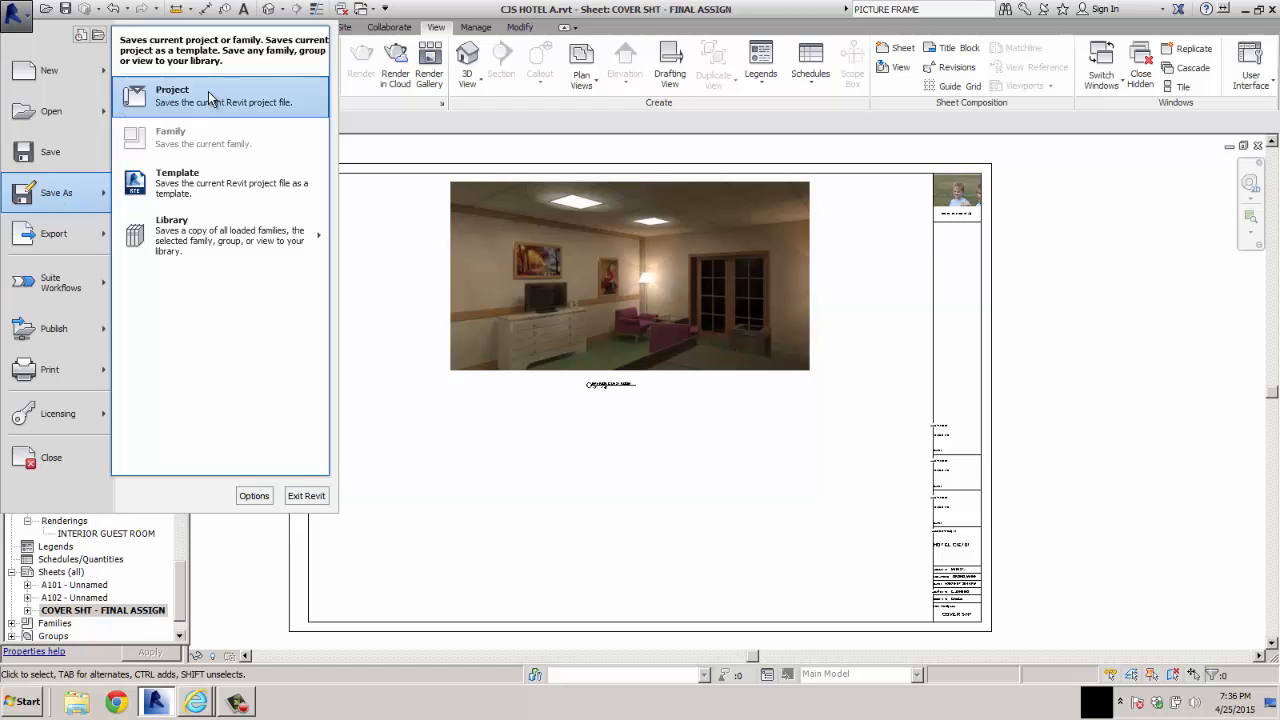
mouse_move(207, 242)
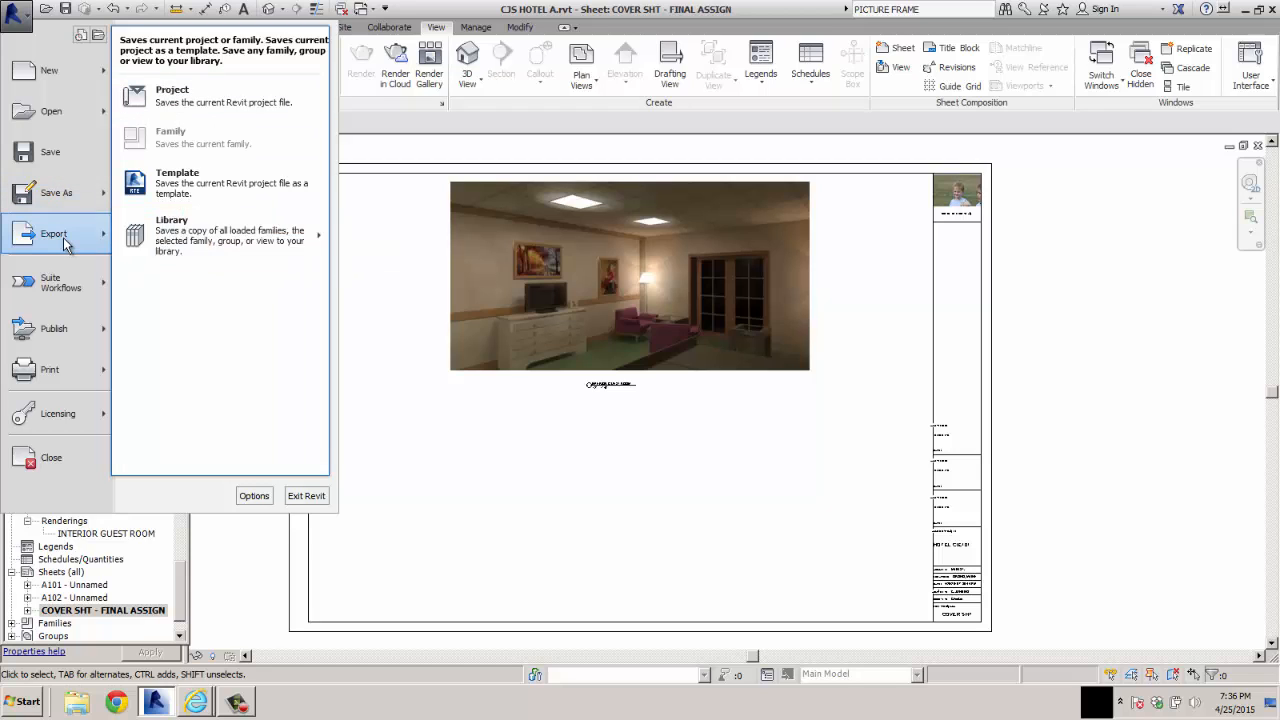
mouse_move(84, 244)
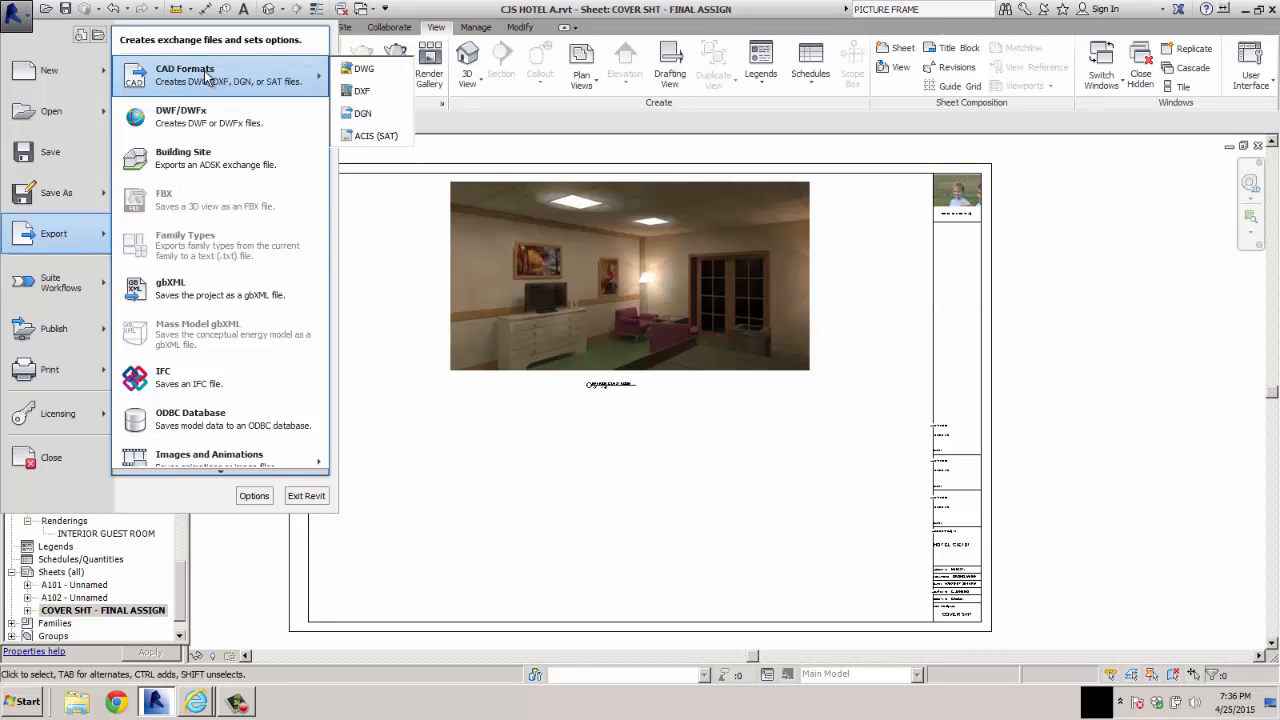
mouse_move(228, 456)
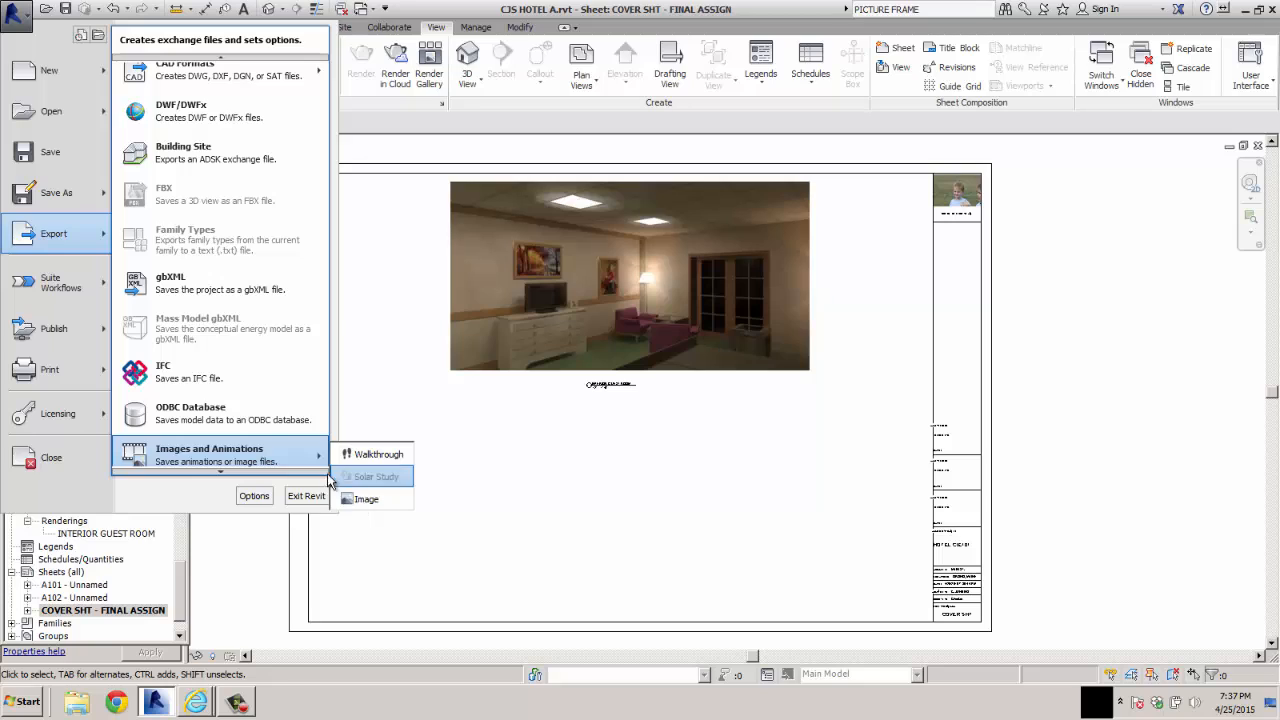
scroll(229, 450, "down", 1)
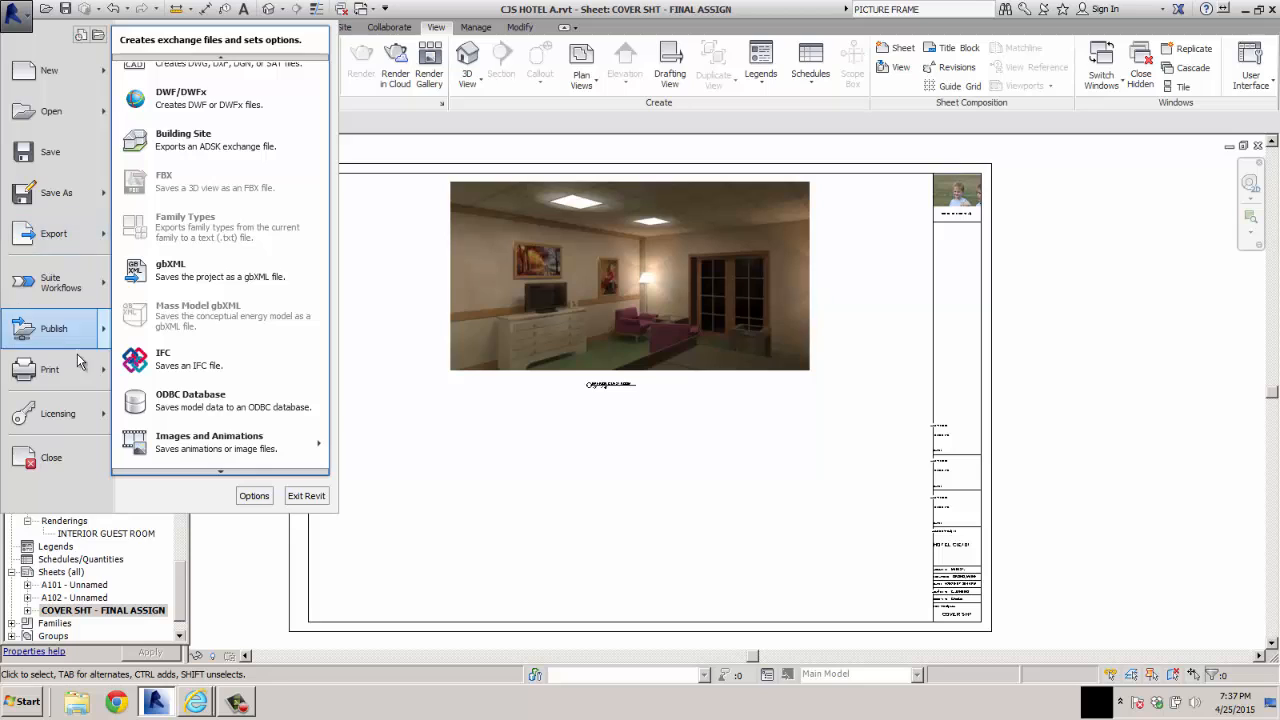
mouse_move(71, 372)
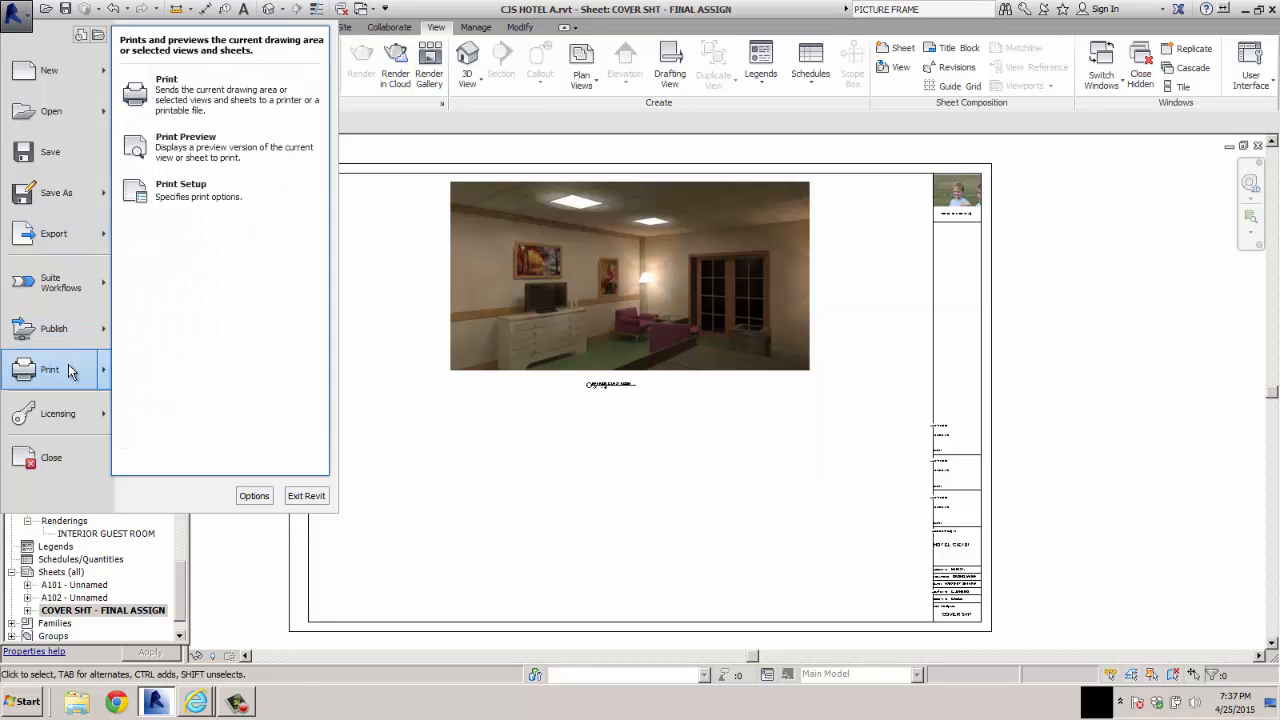
mouse_move(68, 340)
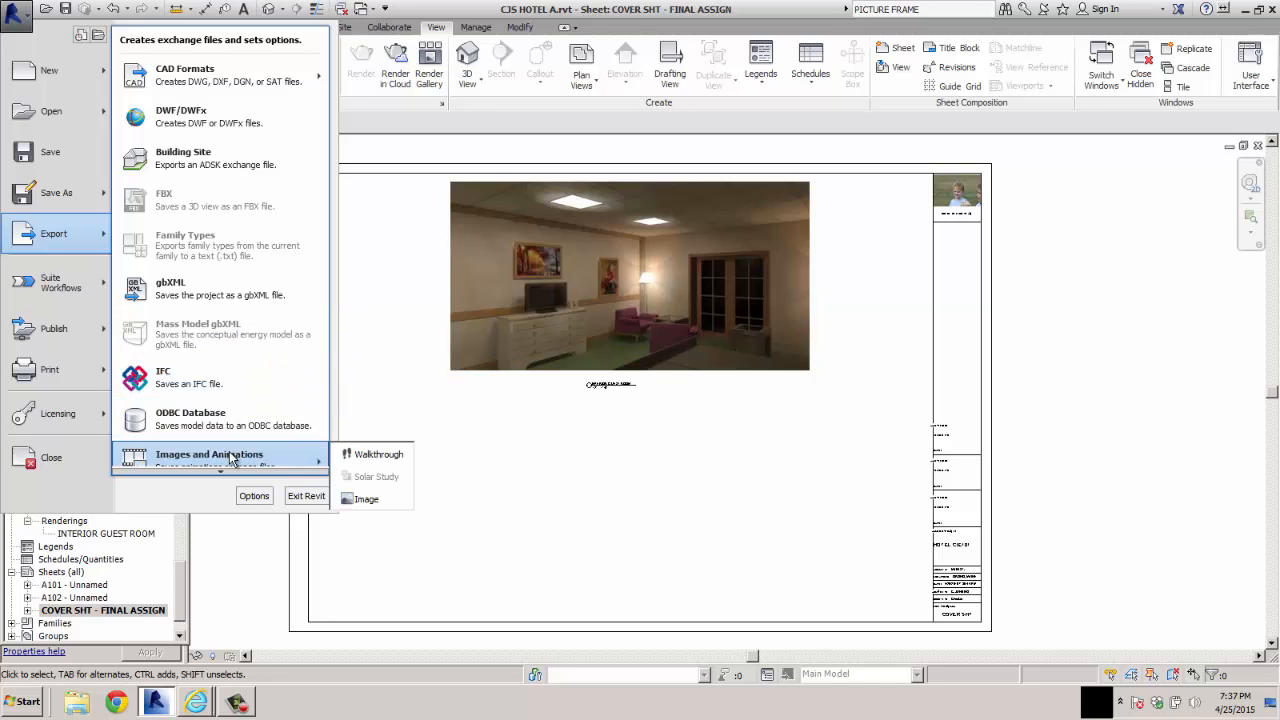
left_click(362, 498)
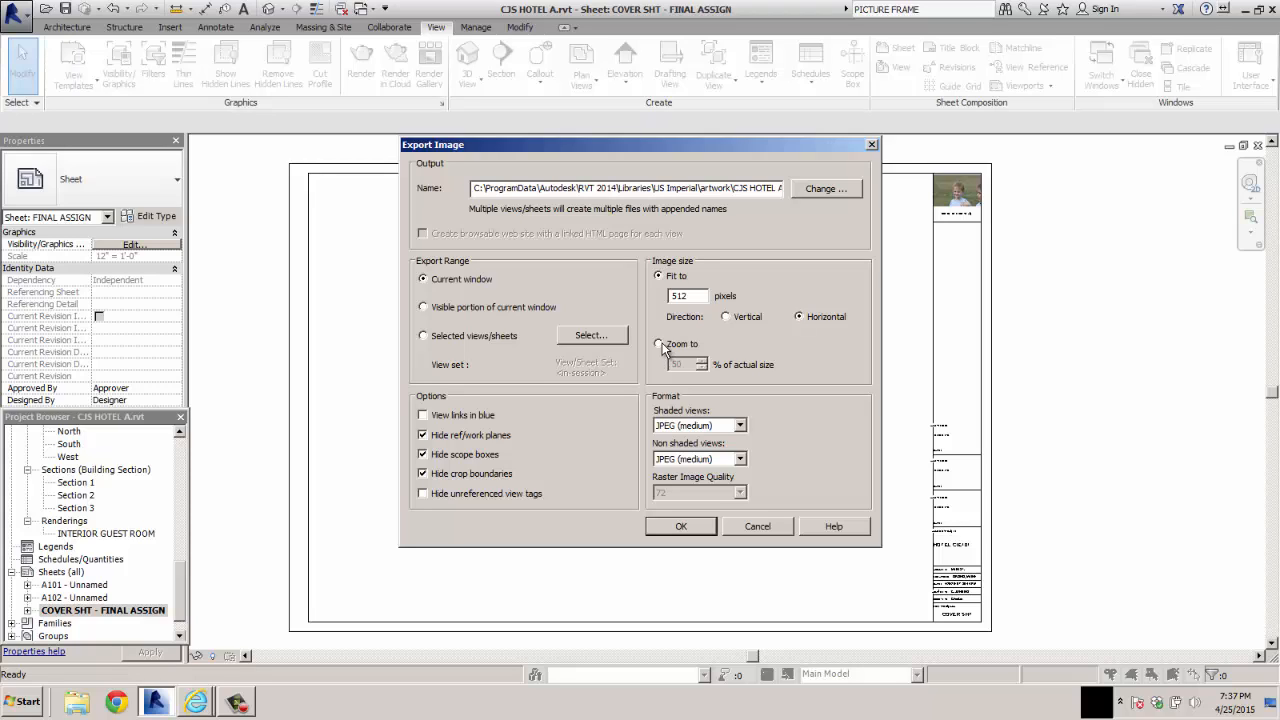
left_click_drag(700, 296, 645, 297)
type("2500")
Choose the IMAGES folder inside CIE101 A 2015 on the Desktop as the image export location
left_click(828, 189)
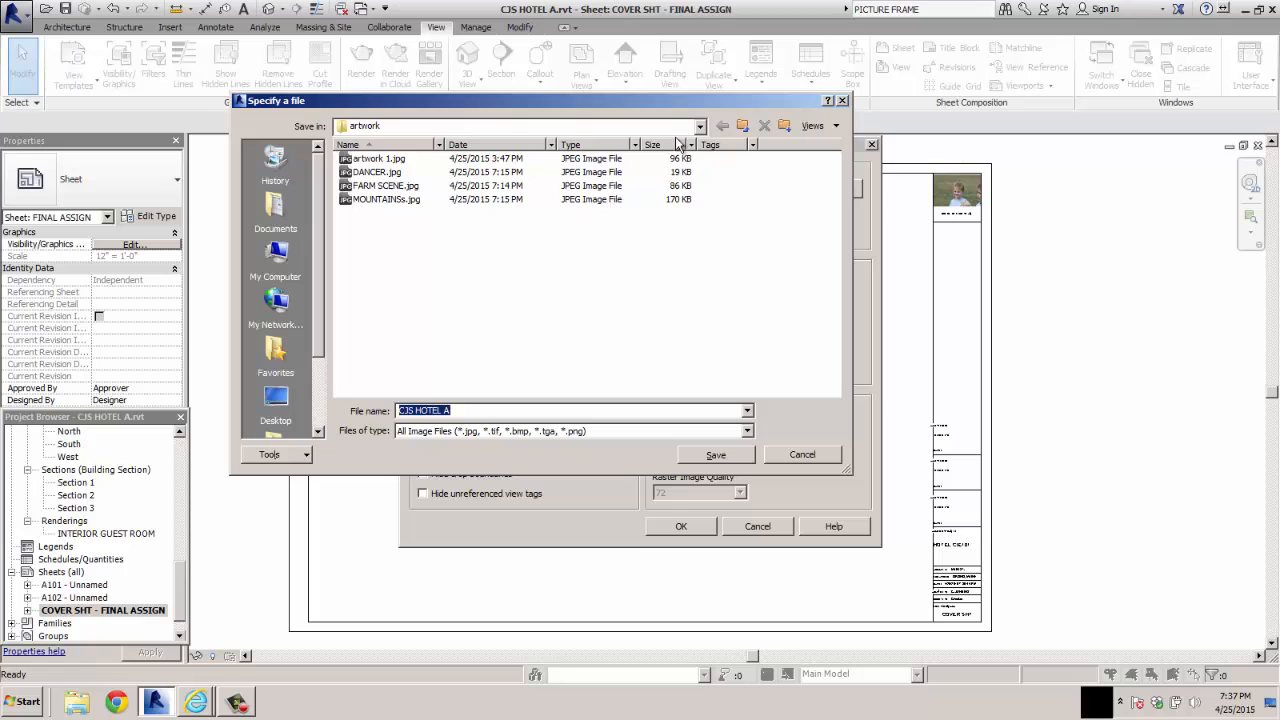
left_click(698, 126)
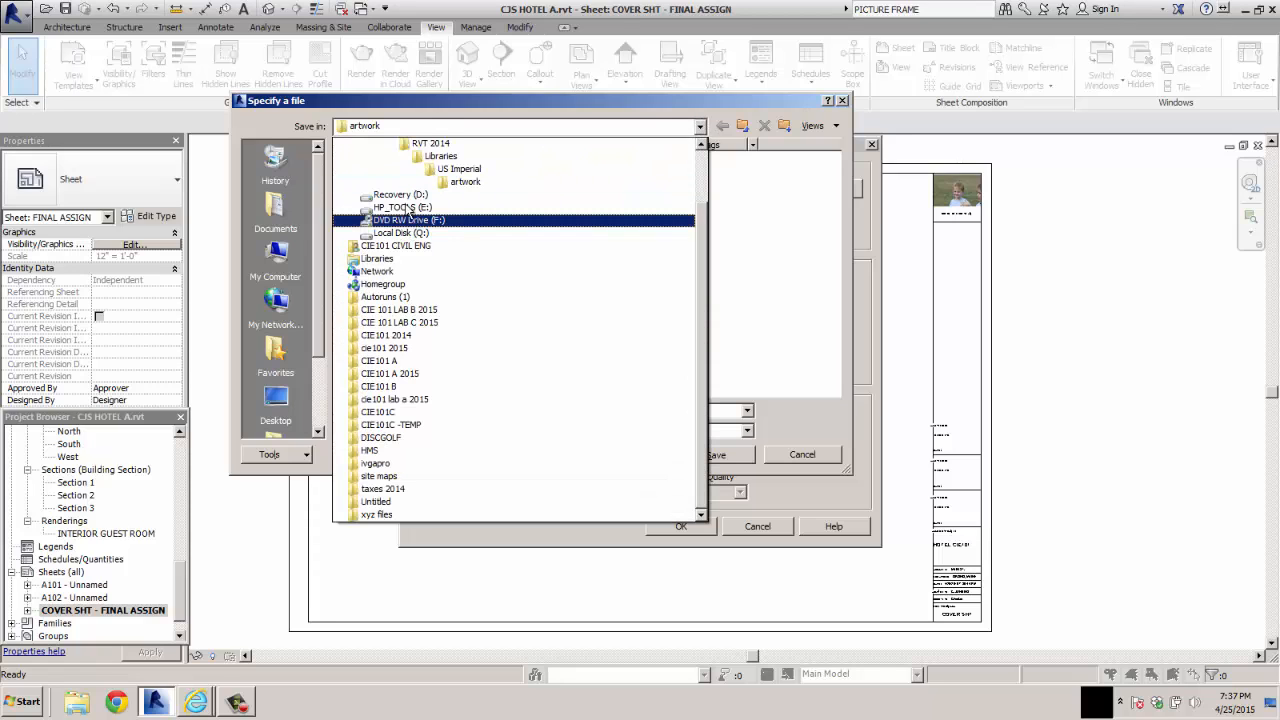
left_click_drag(698, 298, 685, 208)
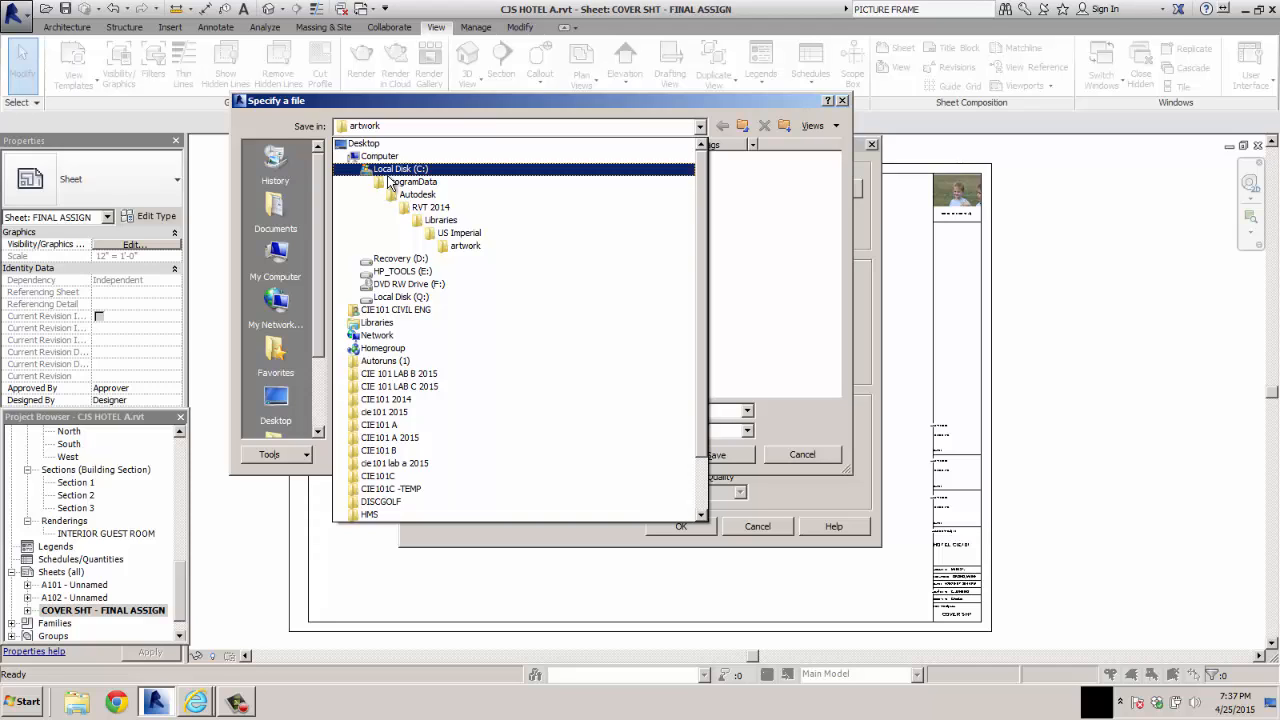
left_click(363, 143)
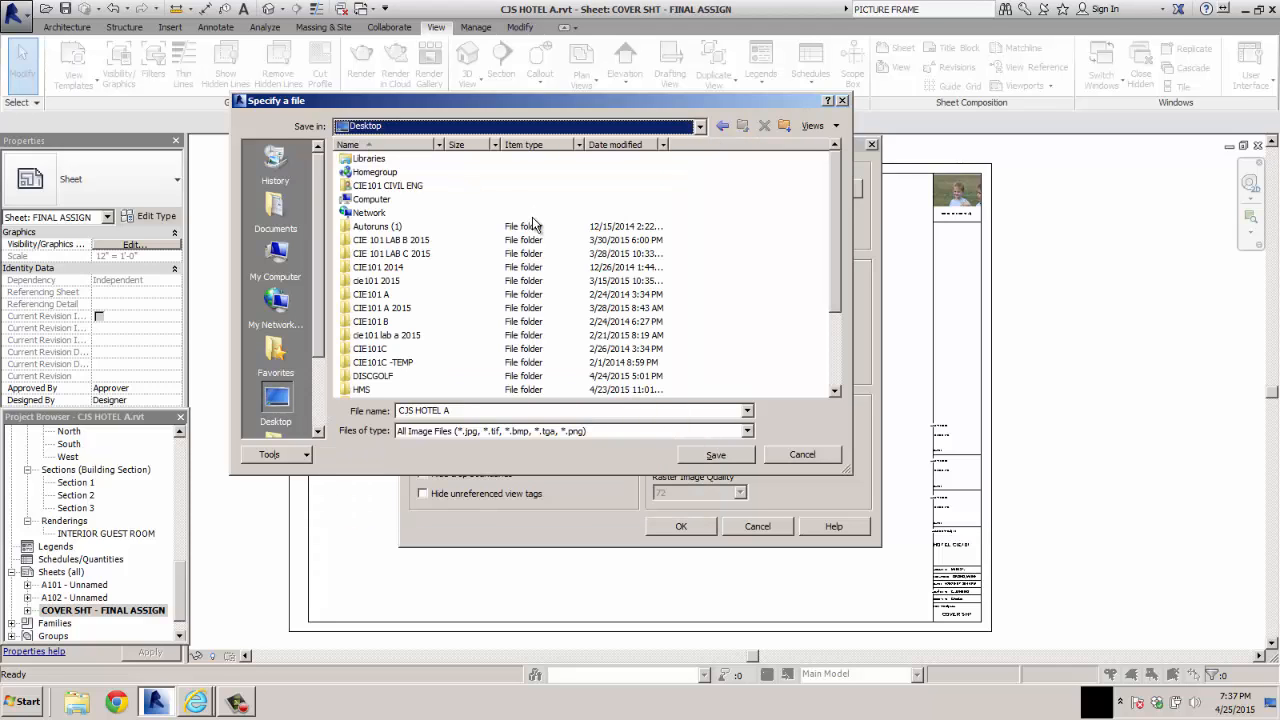
left_click(383, 310)
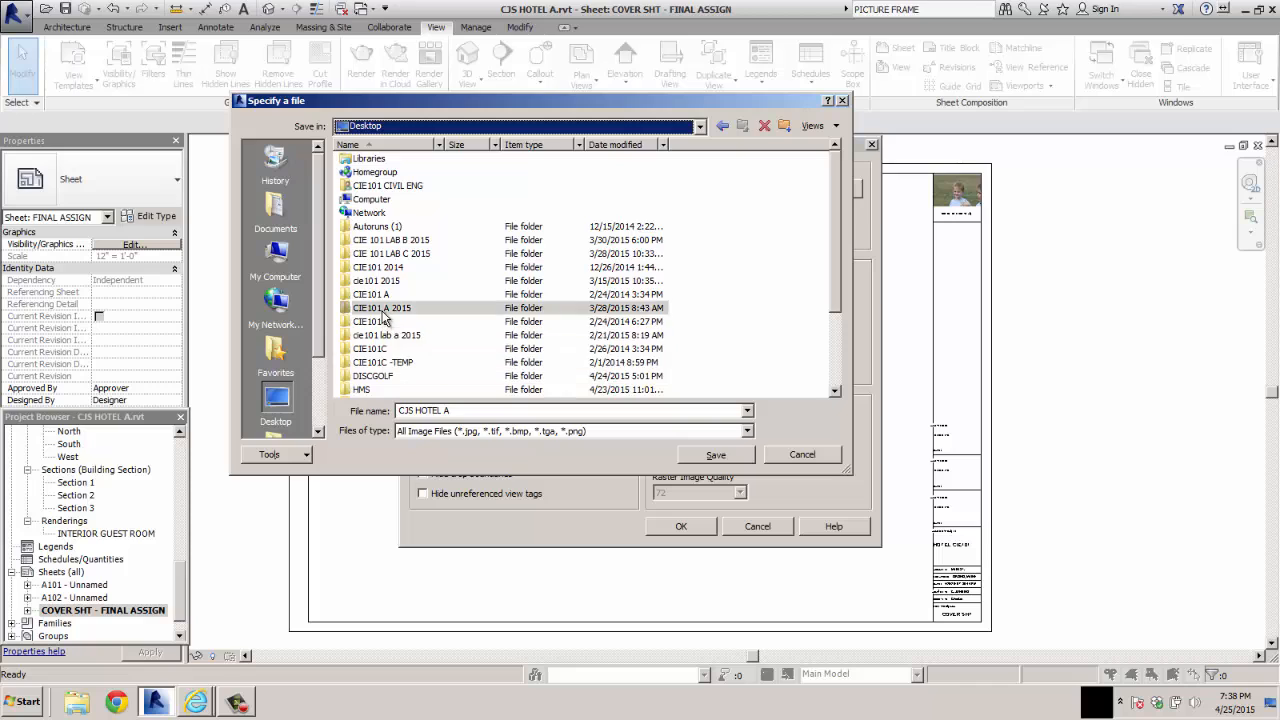
double_click(383, 309)
double_click(363, 172)
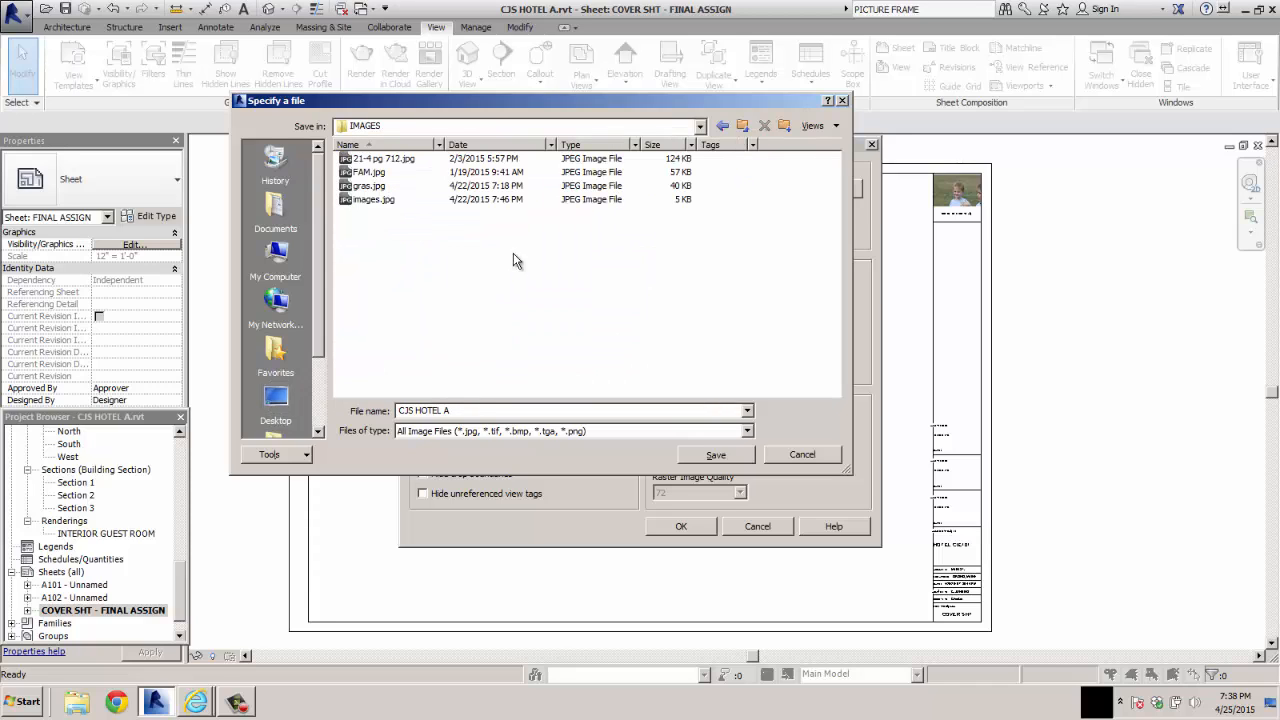
Name the output file CJS HOTEL FINAL and export the sheet image
left_click(457, 411)
double_click(457, 411)
type("FINAL")
key("Return")
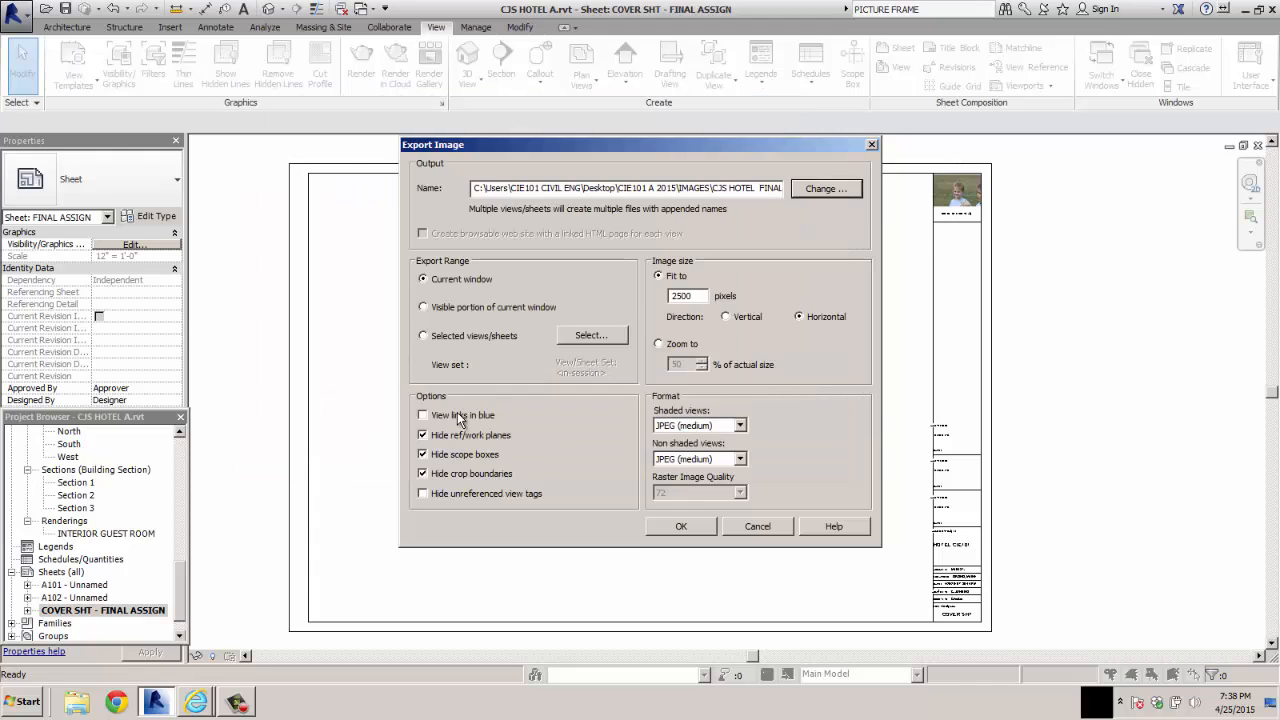
left_click(681, 526)
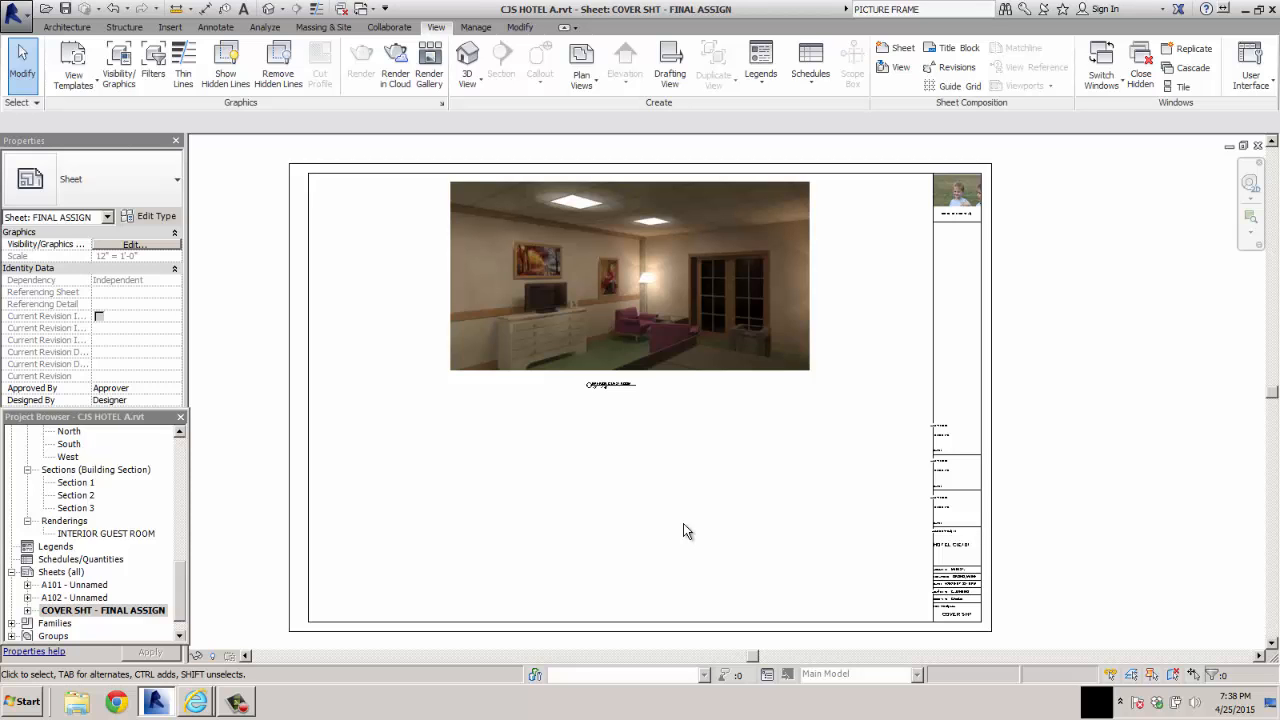
Open CJS HOTEL FINAL.jpg from the desktop's CIE101 A 2015 IMAGES folder in SketchBook Pro and inspect its titleblock
scroll(685, 525, "down", 1)
scroll(685, 525, "up", 1)
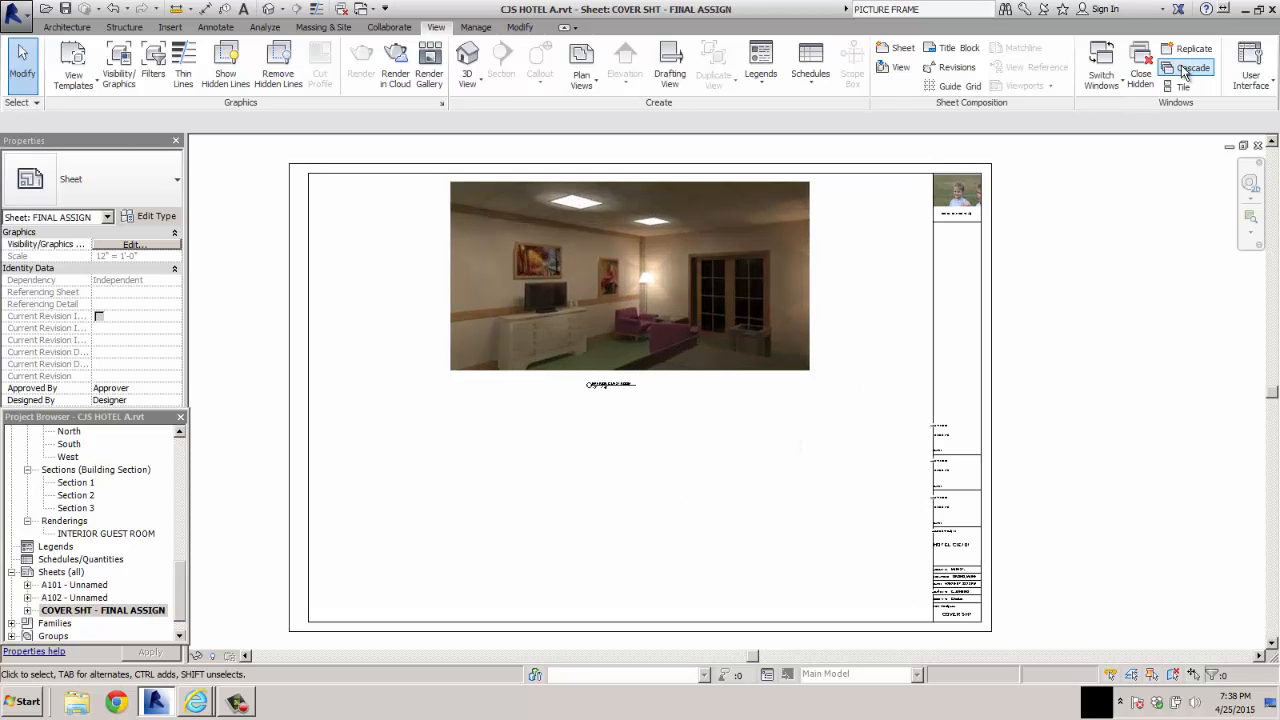
left_click(1236, 8)
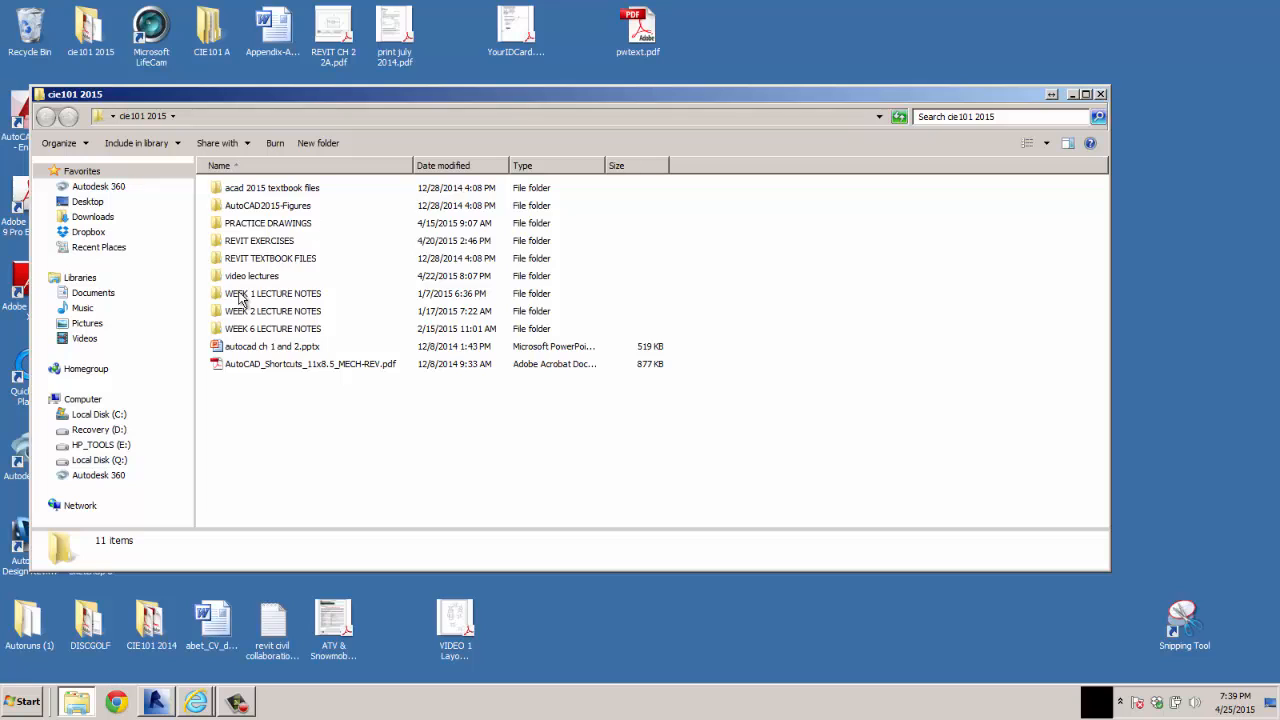
left_click(1100, 94)
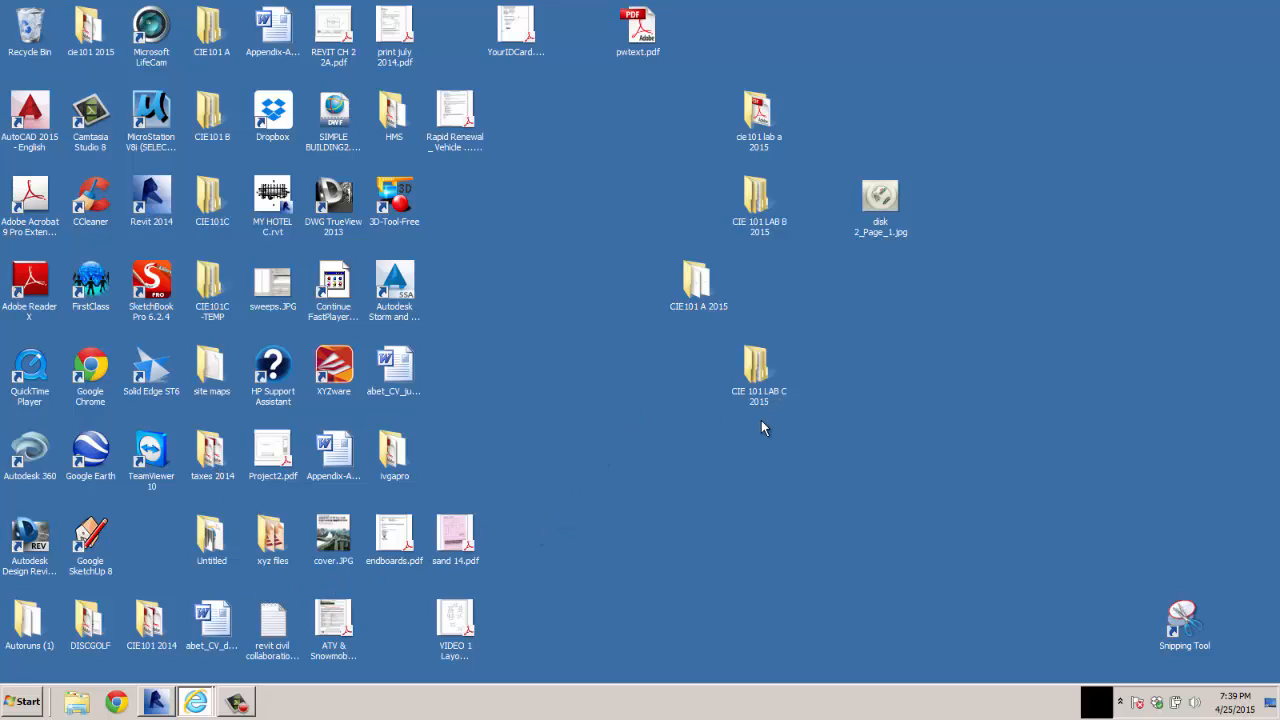
double_click(698, 287)
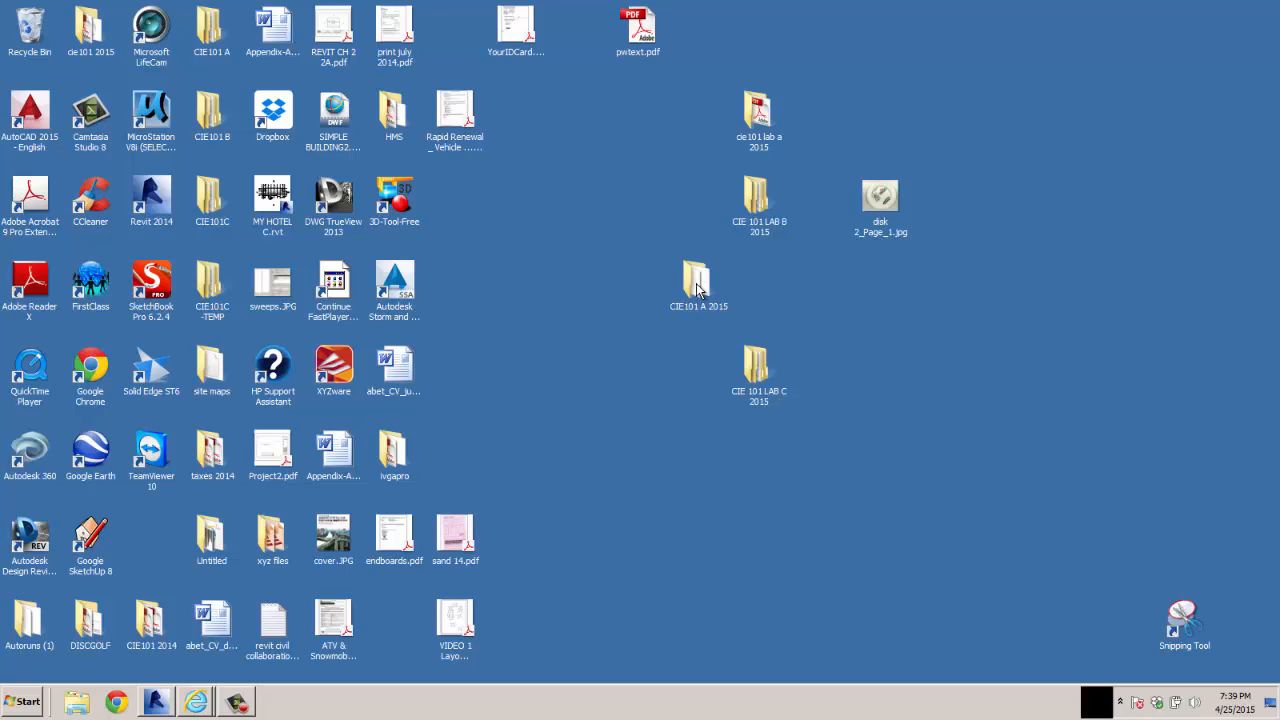
double_click(240, 207)
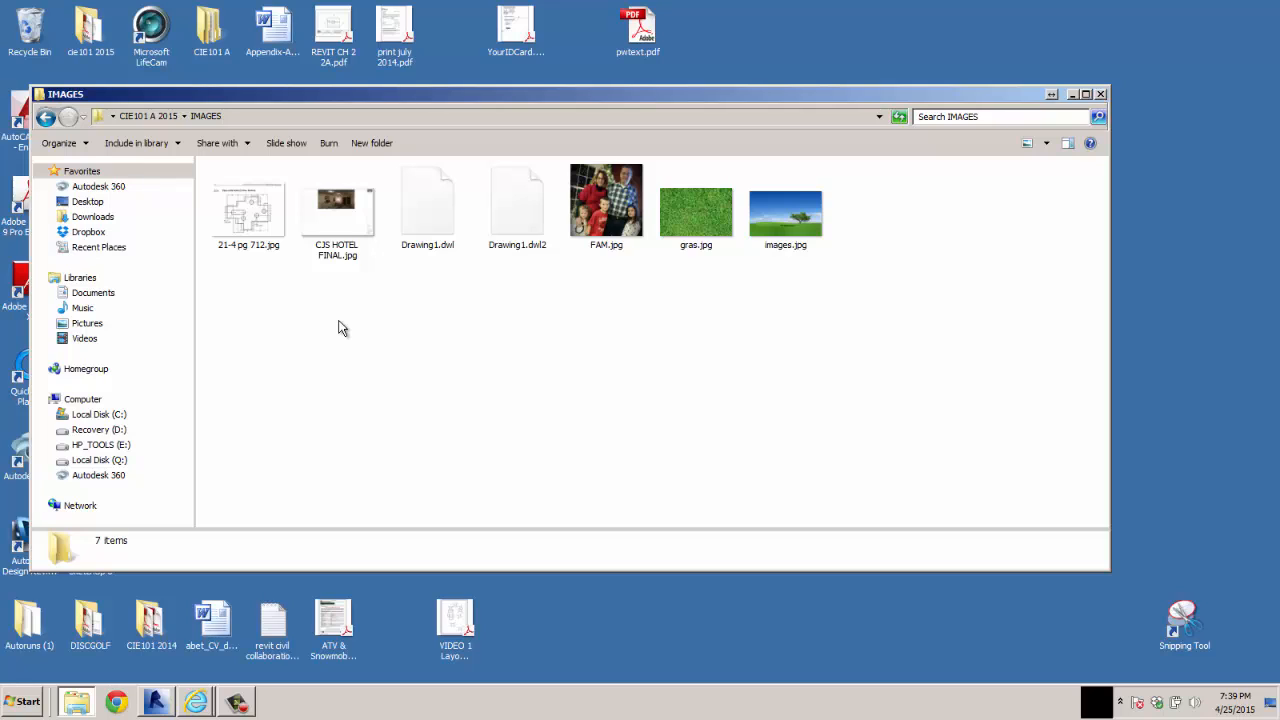
left_click(340, 252)
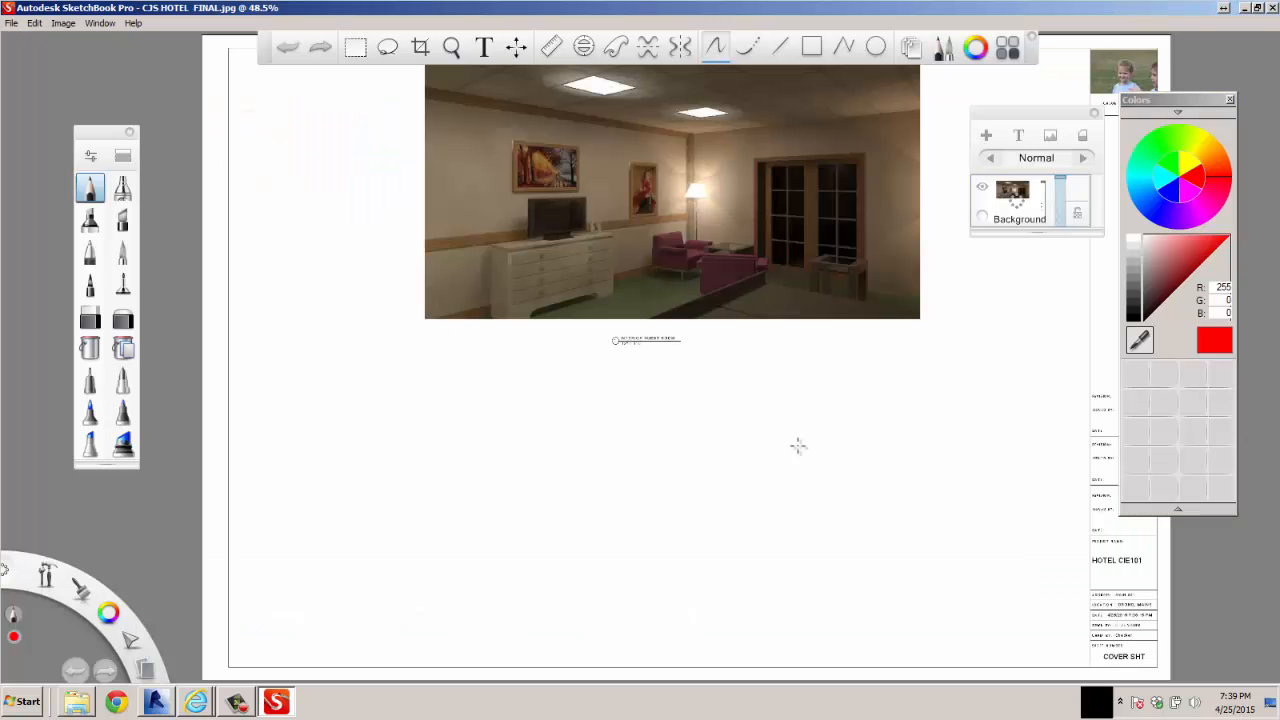
scroll(1091, 567, "down", 4)
scroll(1098, 579, "up", 7)
scroll(1122, 603, "up", 8)
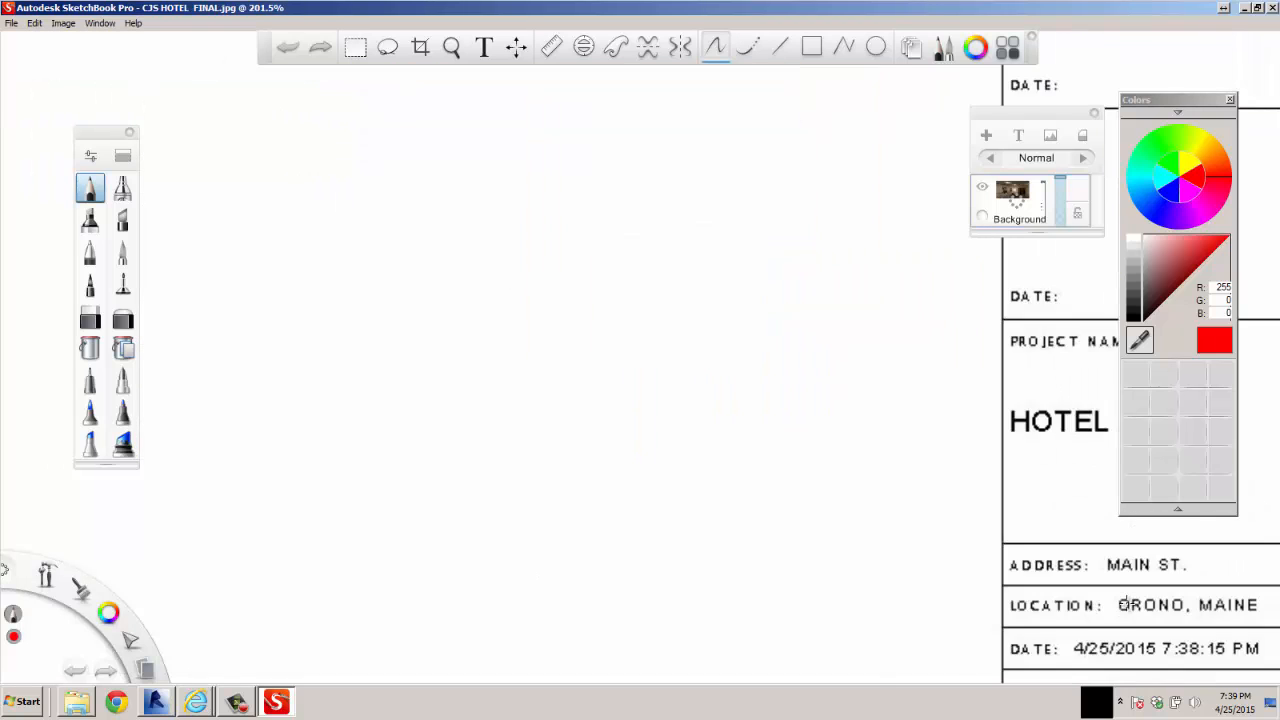
Examine the titleblock and the INTERIOR GUEST ROOM rendering in the exported cover sheet image, and close SketchBook Pro
scroll(1122, 603, "down", 15)
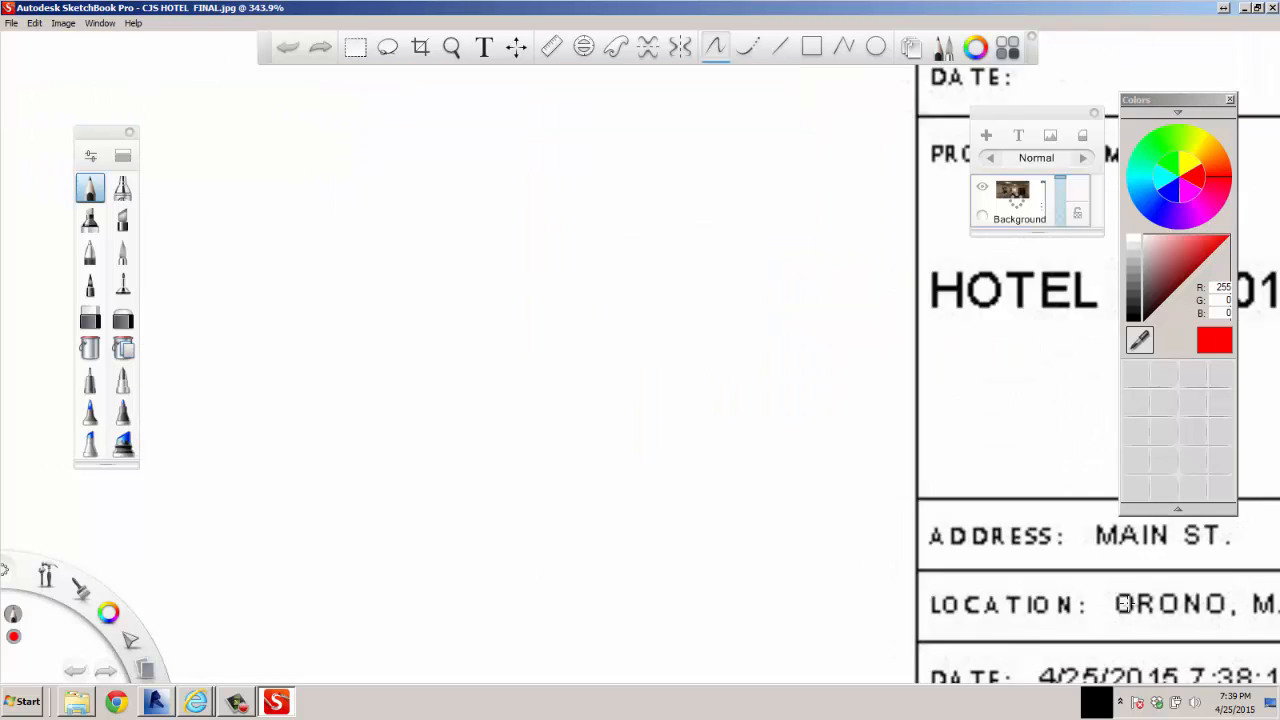
scroll(834, 420, "up", 3)
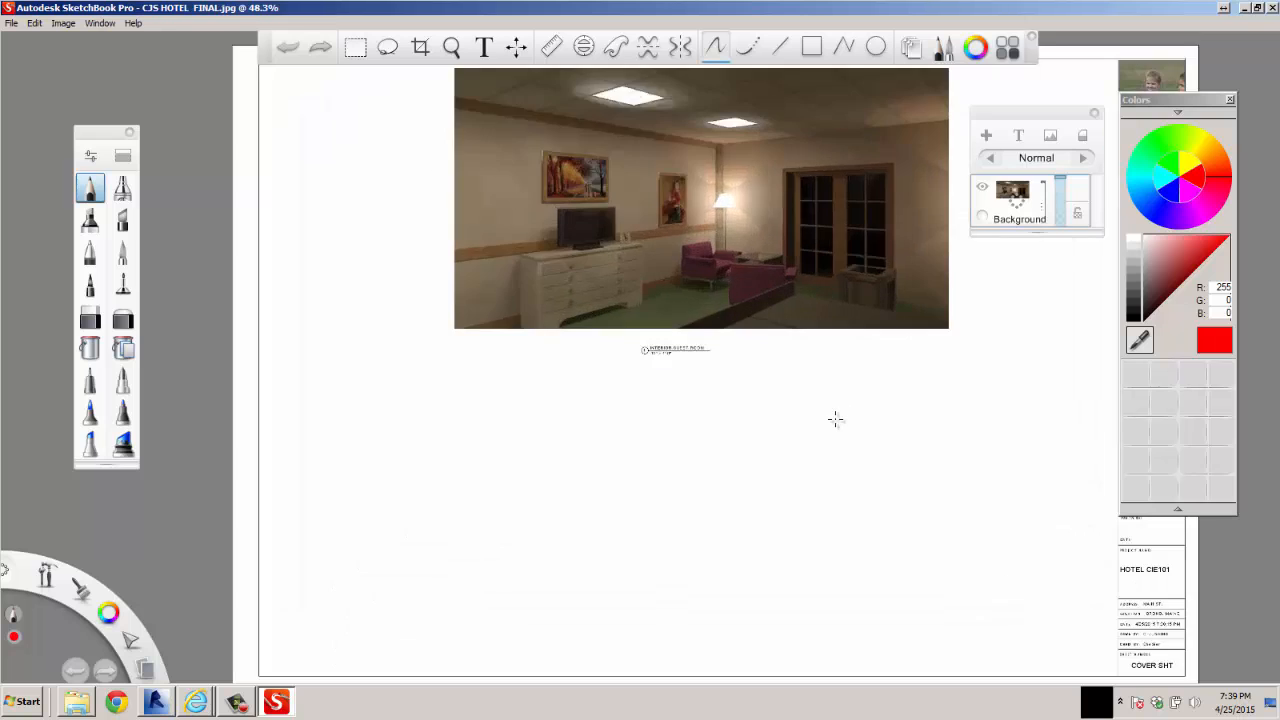
scroll(834, 420, "down", 2)
scroll(849, 417, "up", 3)
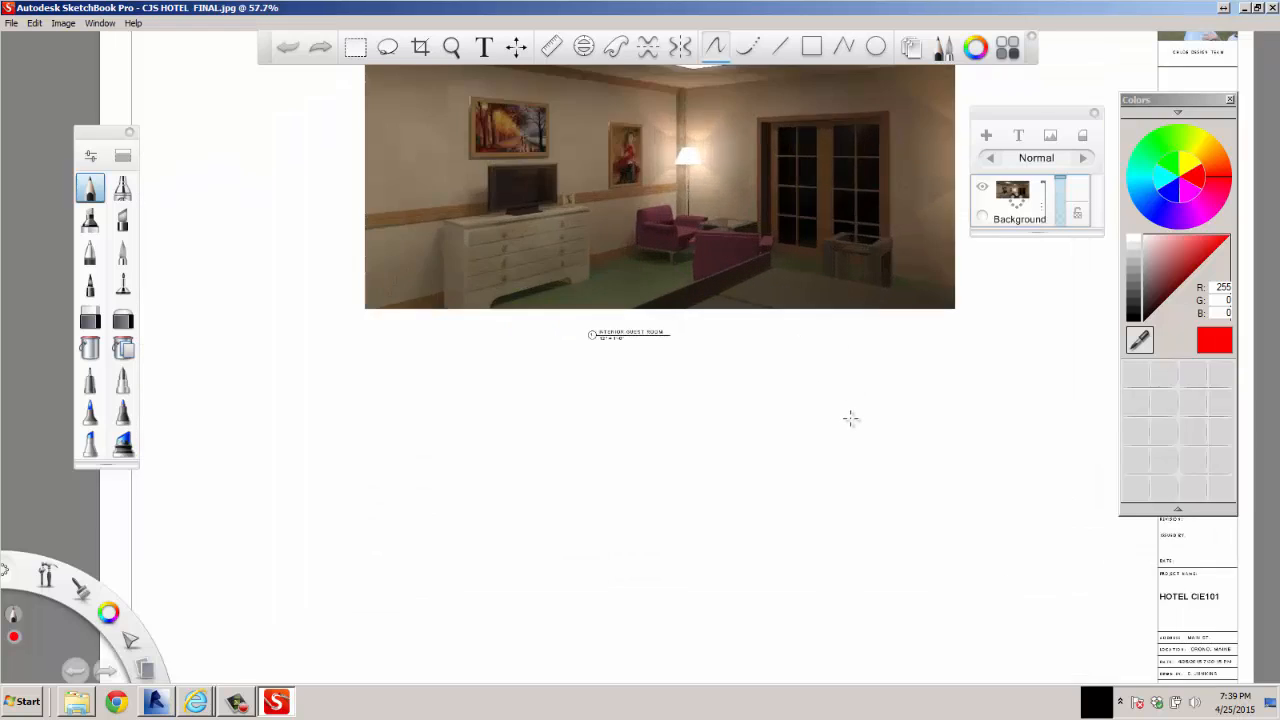
scroll(854, 424, "down", 3)
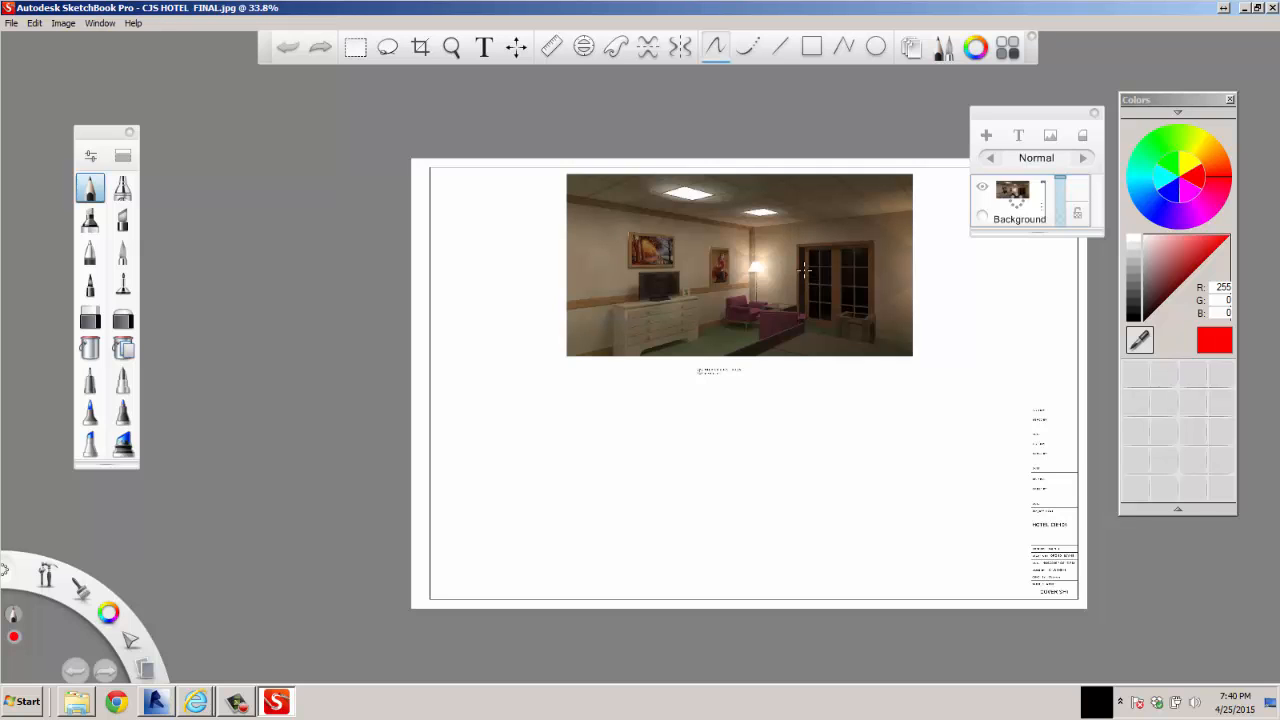
scroll(809, 292, "up", 3)
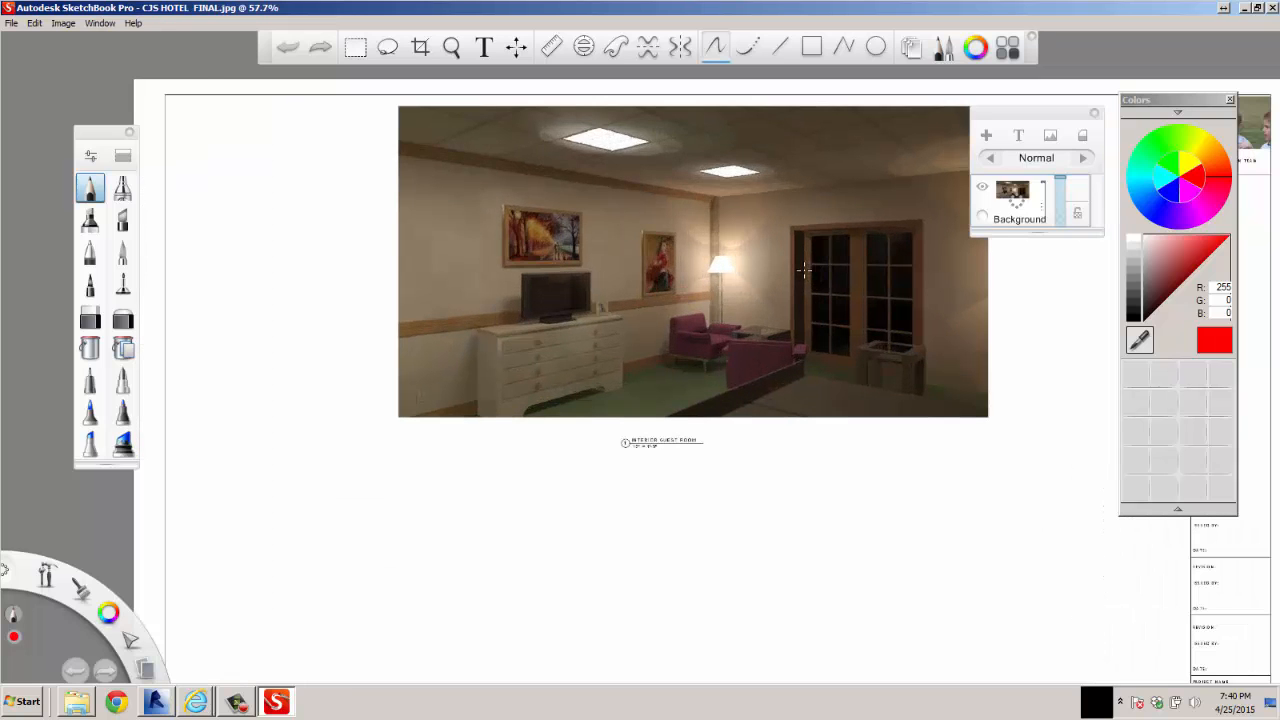
scroll(804, 269, "down", 2)
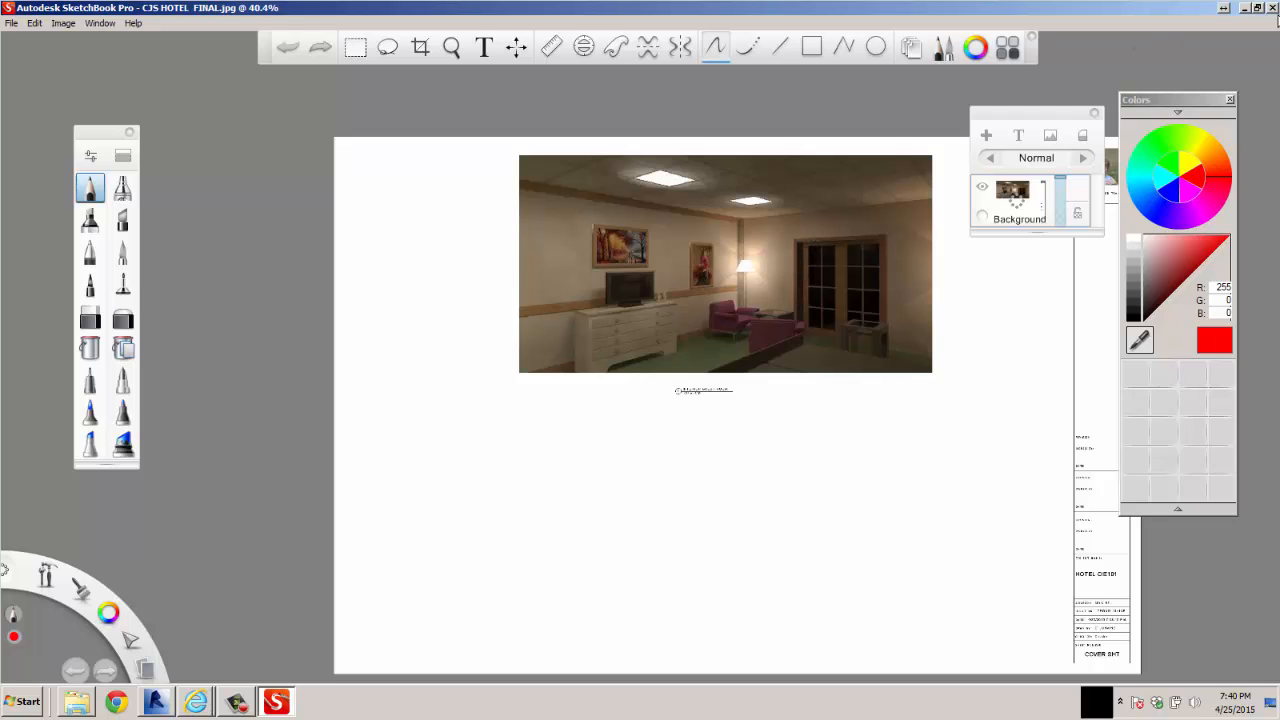
left_click(1272, 8)
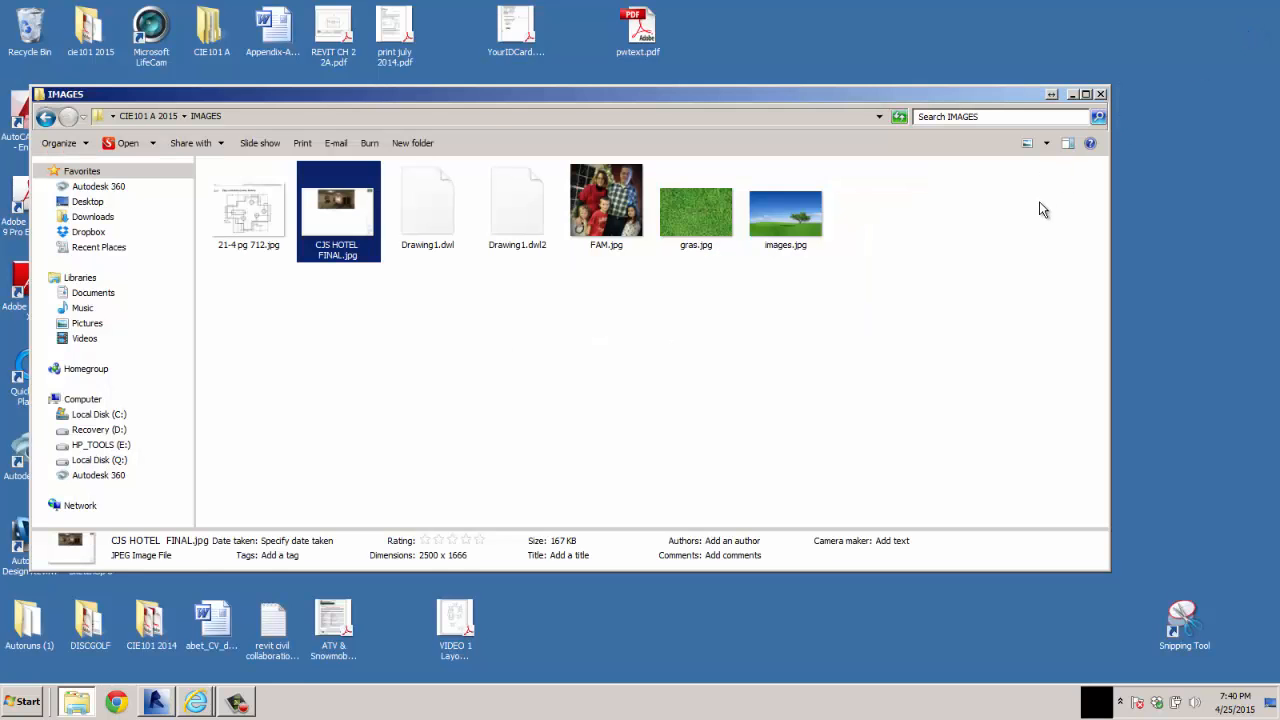
key("alt")
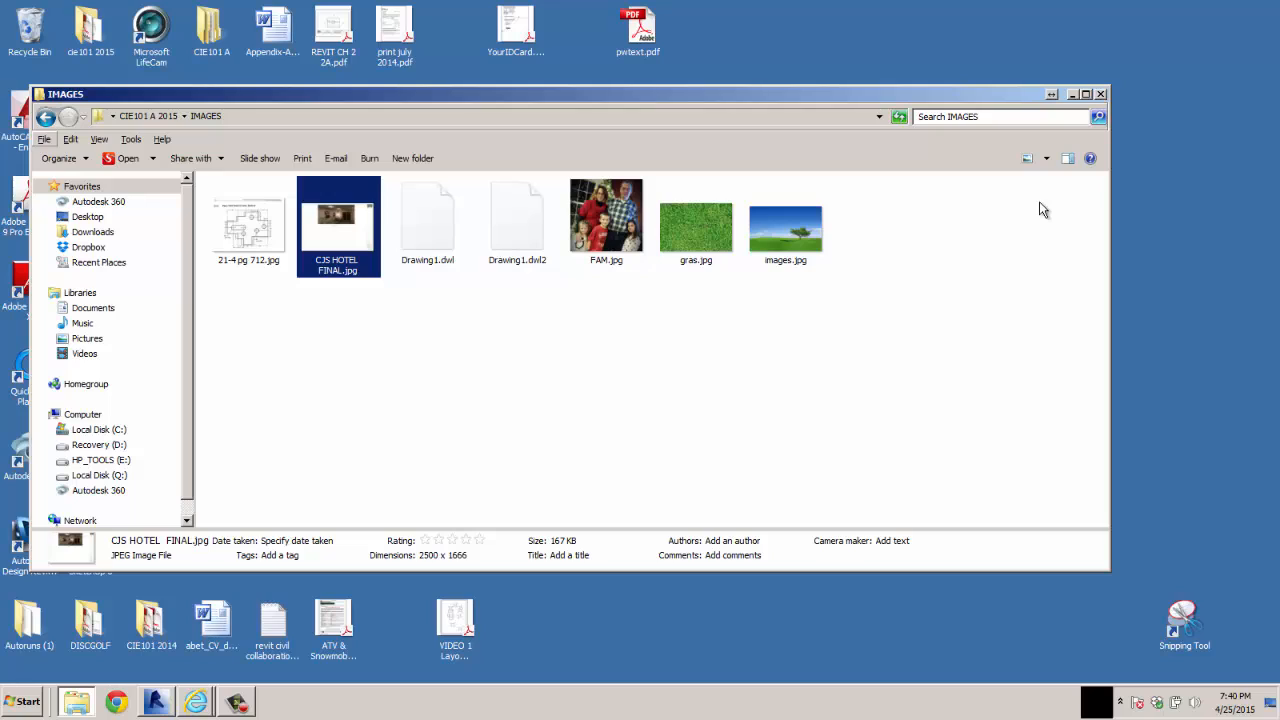